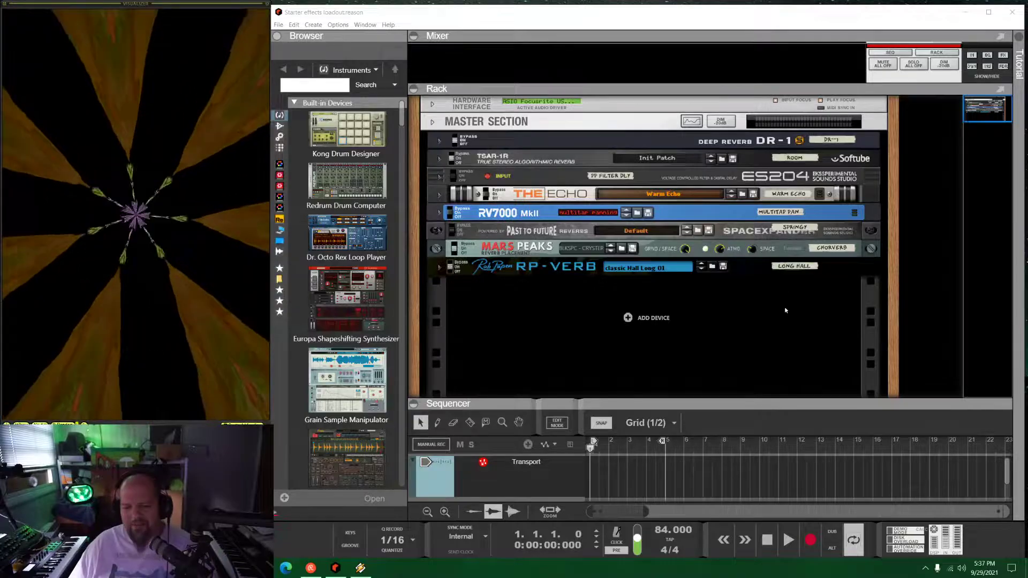
pyautogui.click(768, 325)
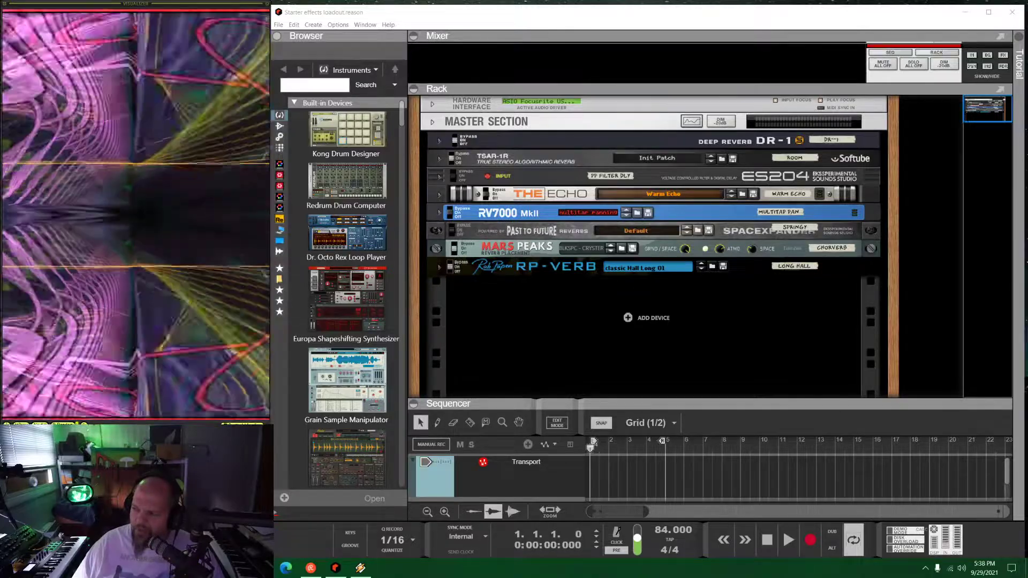
pyautogui.rightClick(572, 345)
pyautogui.click(504, 335)
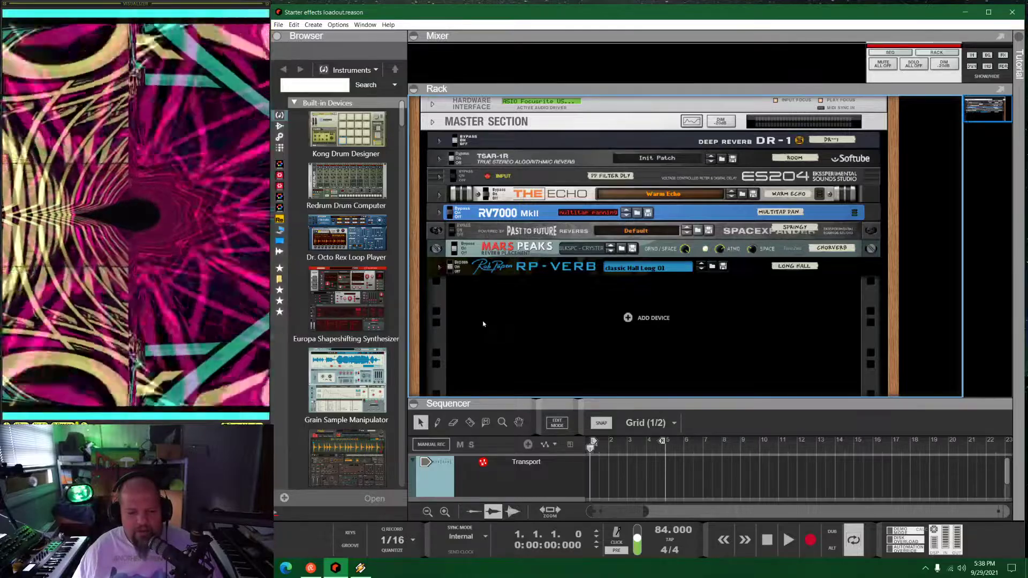
# Find the Parsec Spectral Synthesizer among the built-in instruments and add it to the empty rack space below the effects
pyautogui.scroll(-10, 359, 237)
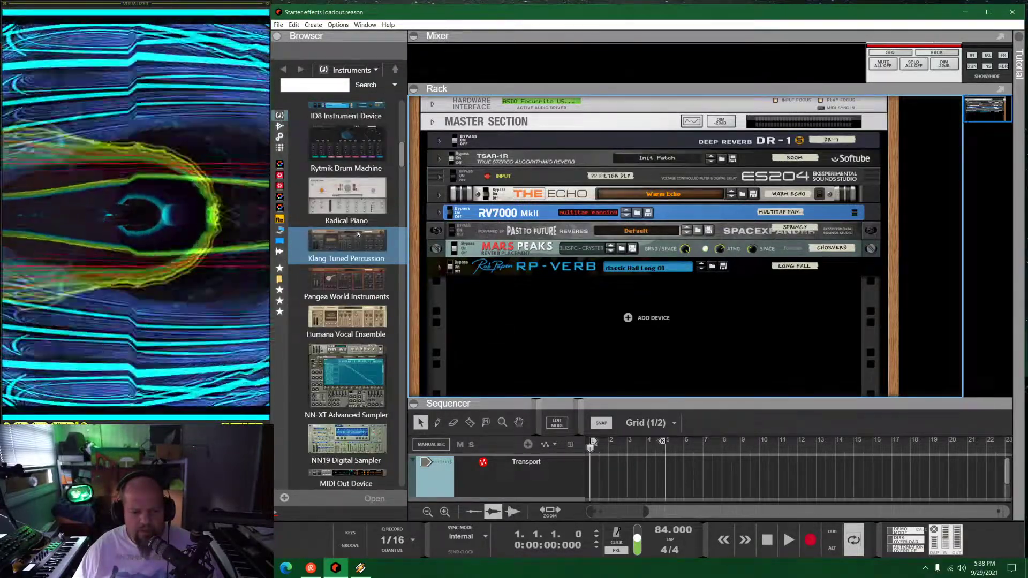
pyautogui.scroll(-9, 358, 234)
pyautogui.scroll(-8, 358, 234)
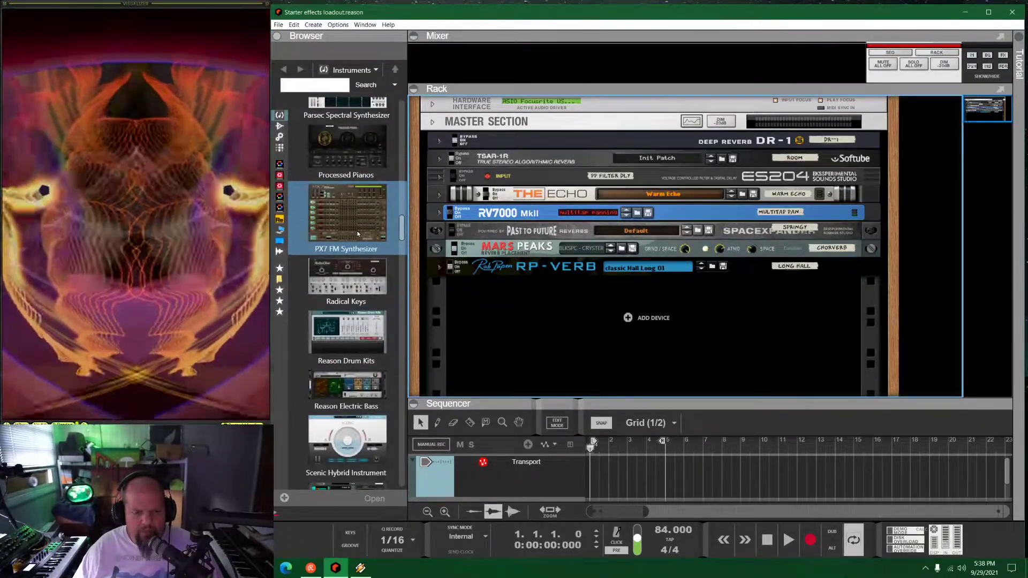
pyautogui.scroll(3, 358, 233)
pyautogui.moveTo(348, 177); pyautogui.dragTo(585, 330)
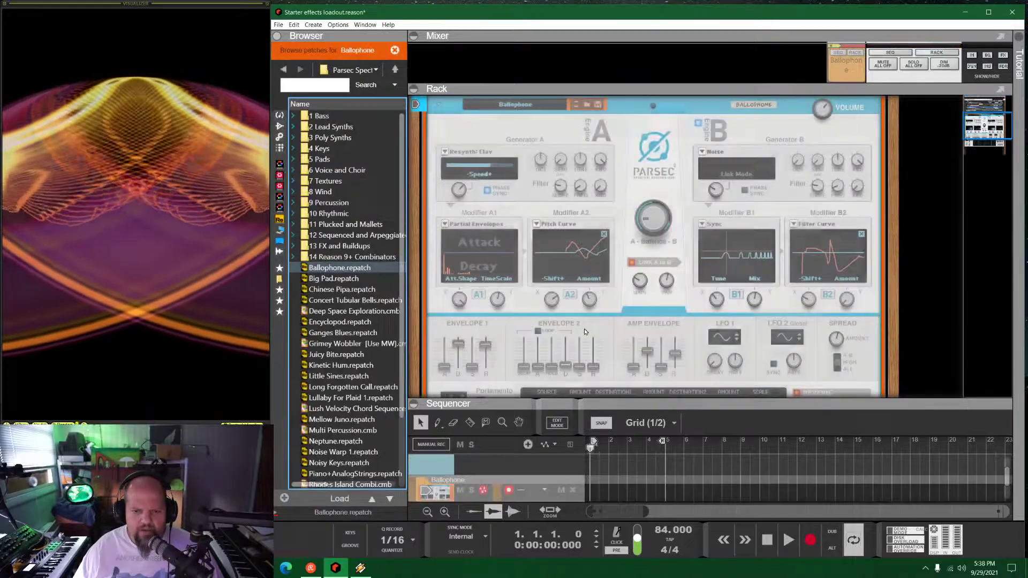
# Open the 5 Pads patch folder for the Parsec and load the A Familiar Planet patch
pyautogui.click(320, 151)
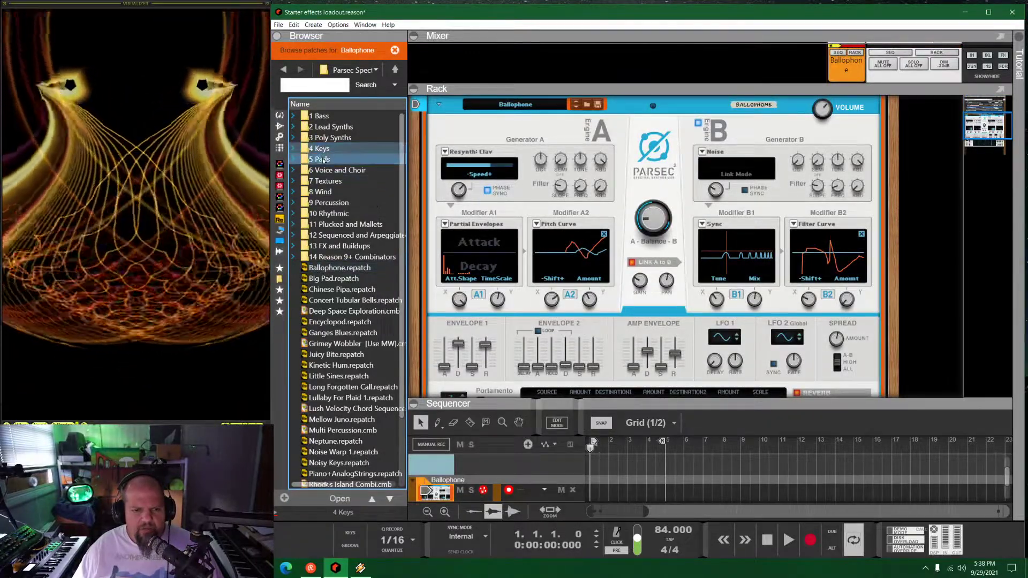
pyautogui.doubleClick(320, 159)
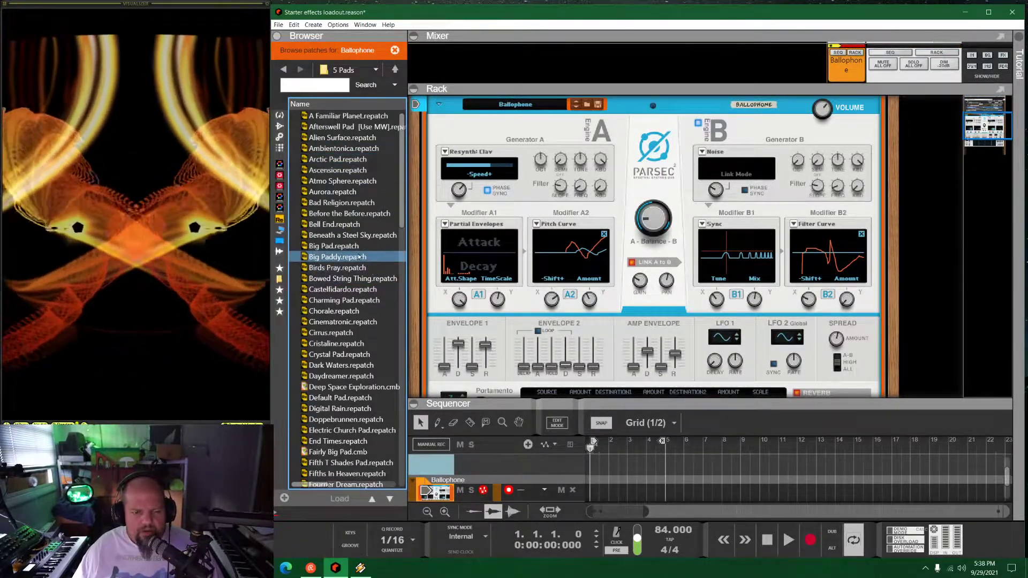
pyautogui.press('Down')
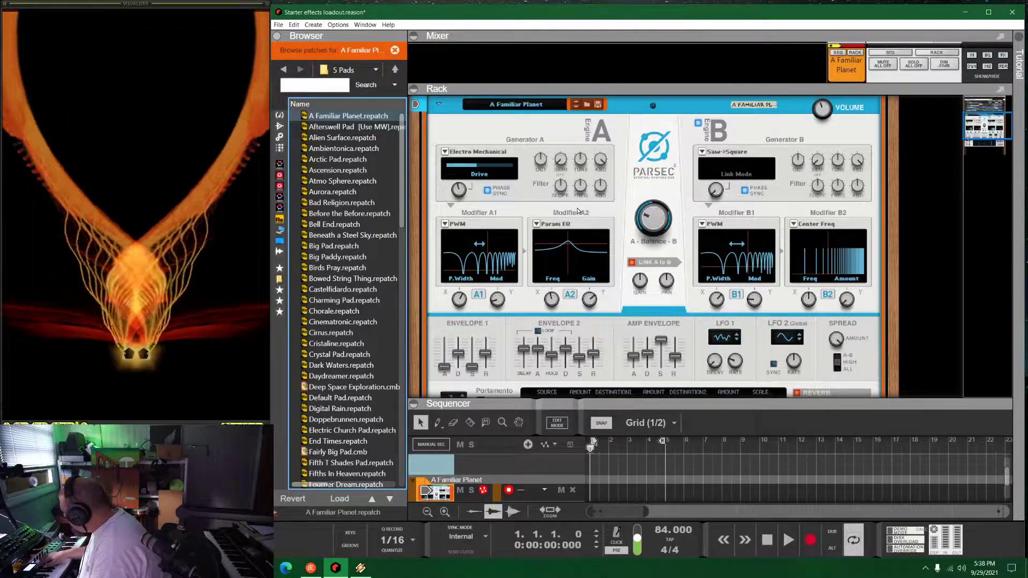
# Audition the pad patches one by one on the Parsec, from Afterswell Pad through to Big Paddy
pyautogui.press('Down')
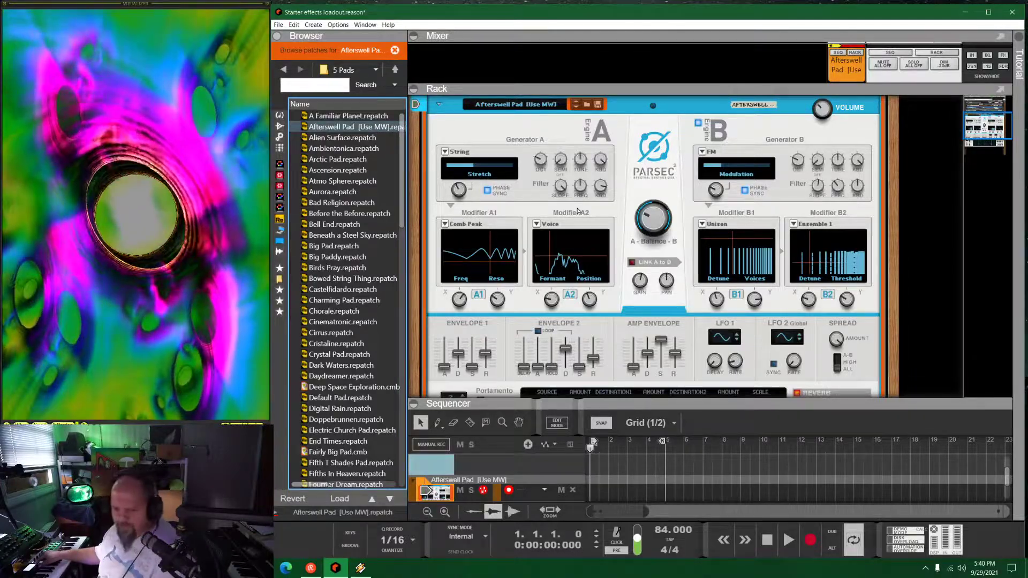
pyautogui.press('Down')
pyautogui.press('Down')
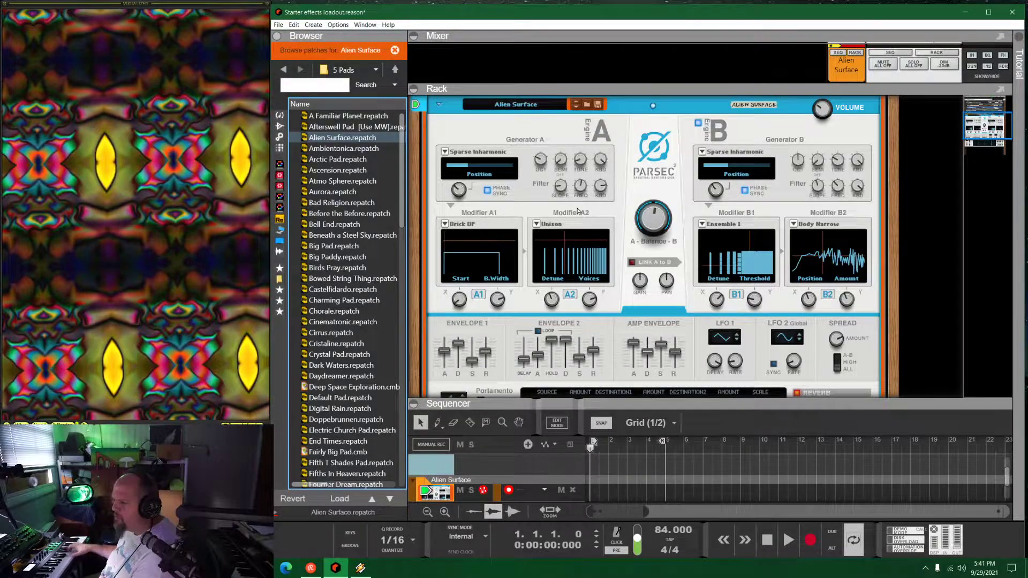
pyautogui.press('Down')
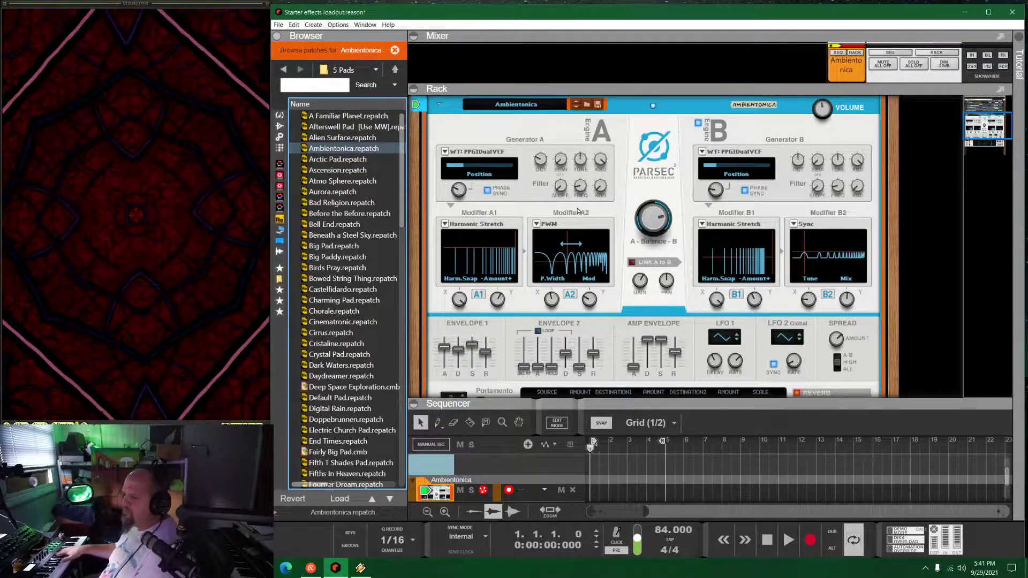
pyautogui.press('Down')
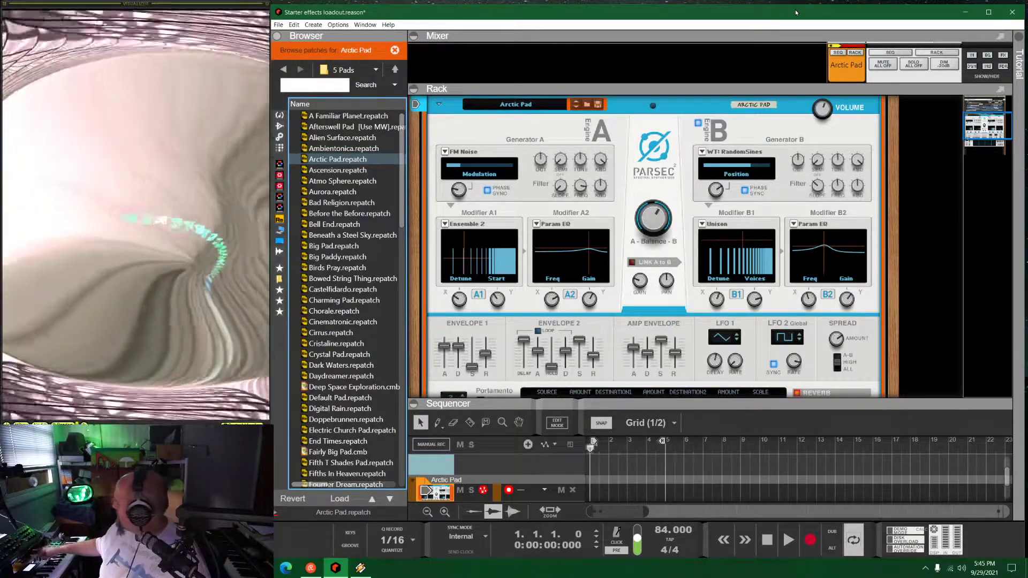
pyautogui.press('Down')
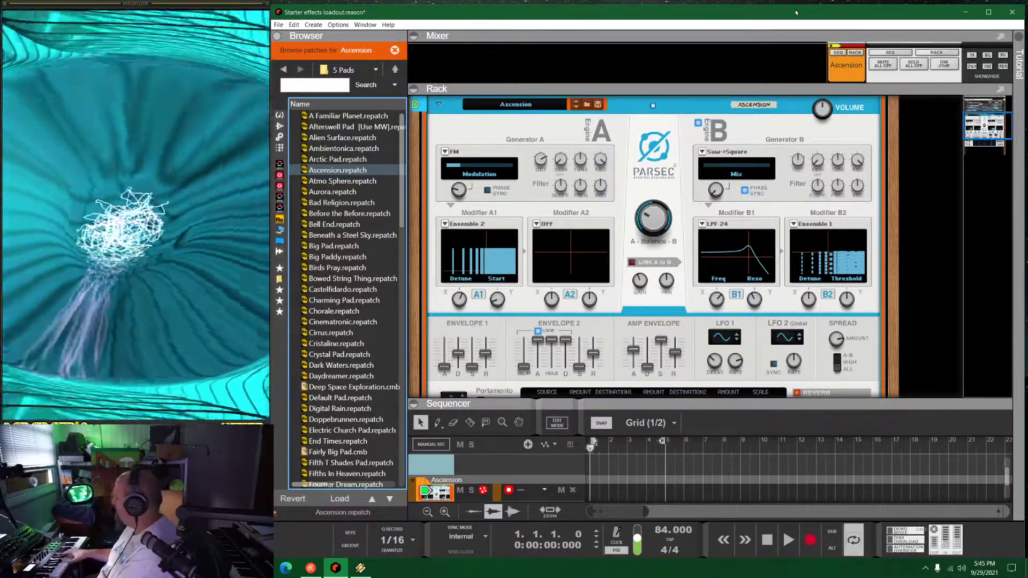
pyautogui.press('Down')
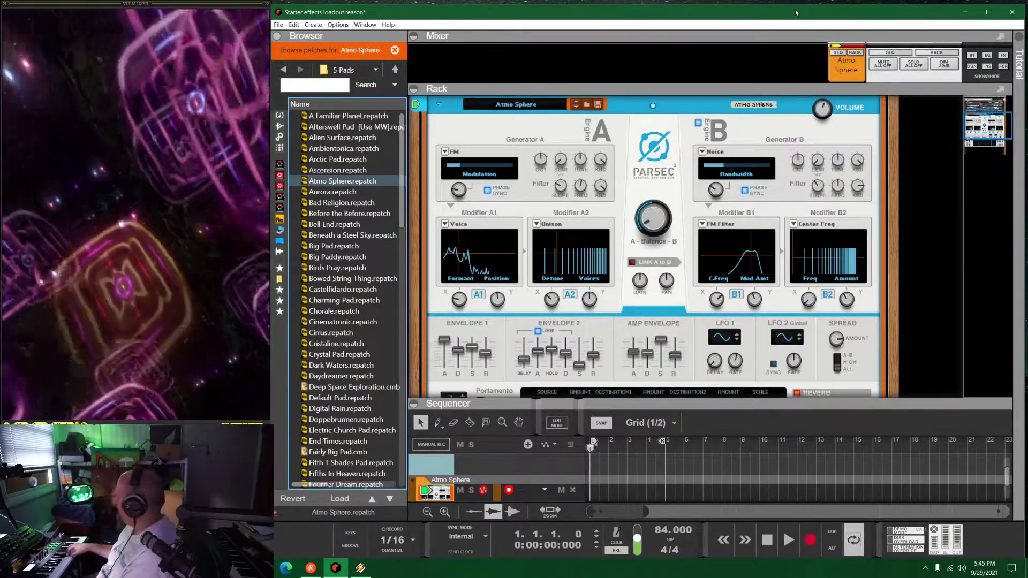
pyautogui.press('Down')
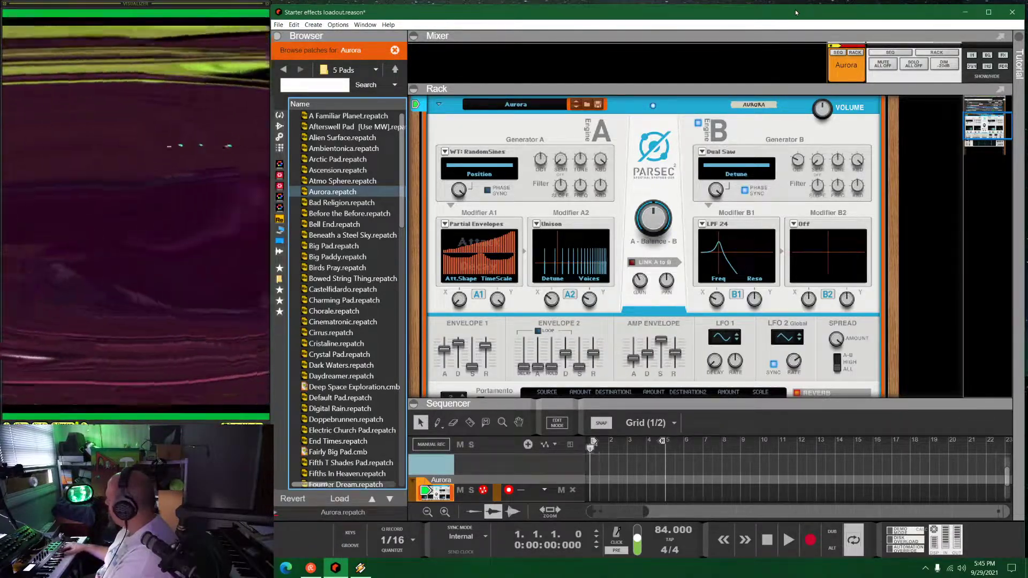
pyautogui.press('Down')
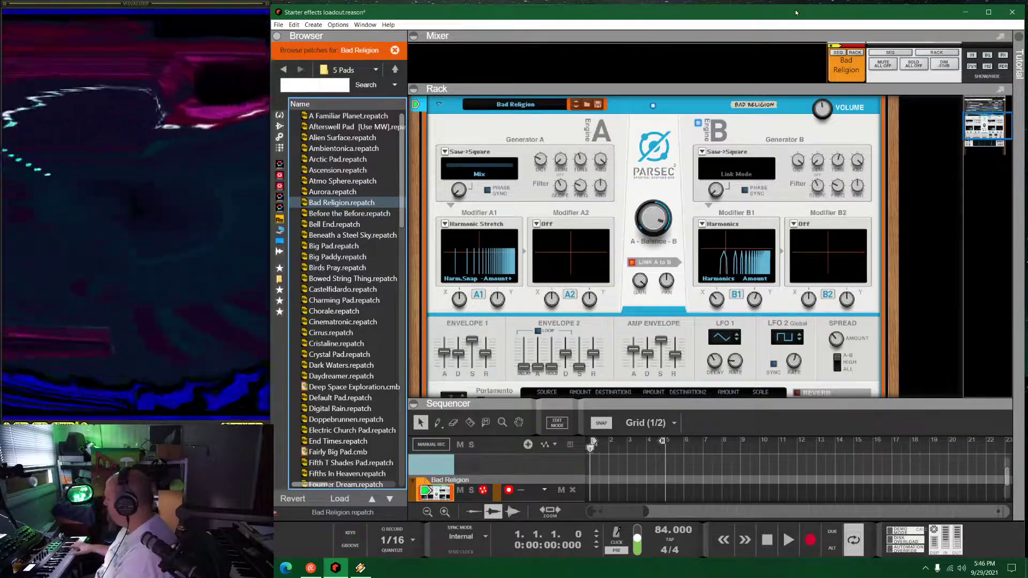
pyautogui.press('Down')
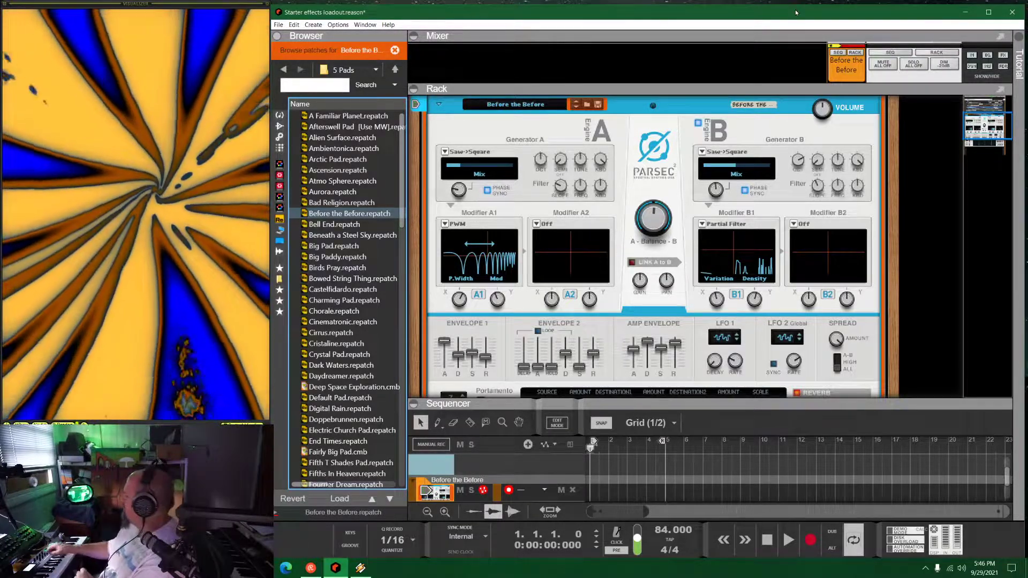
pyautogui.press('Down')
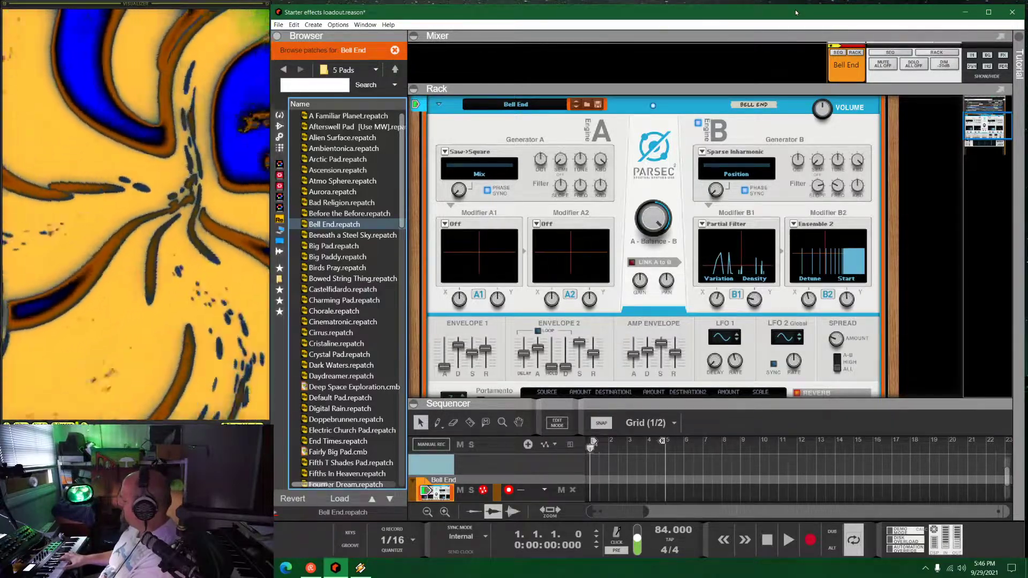
pyautogui.press('Down')
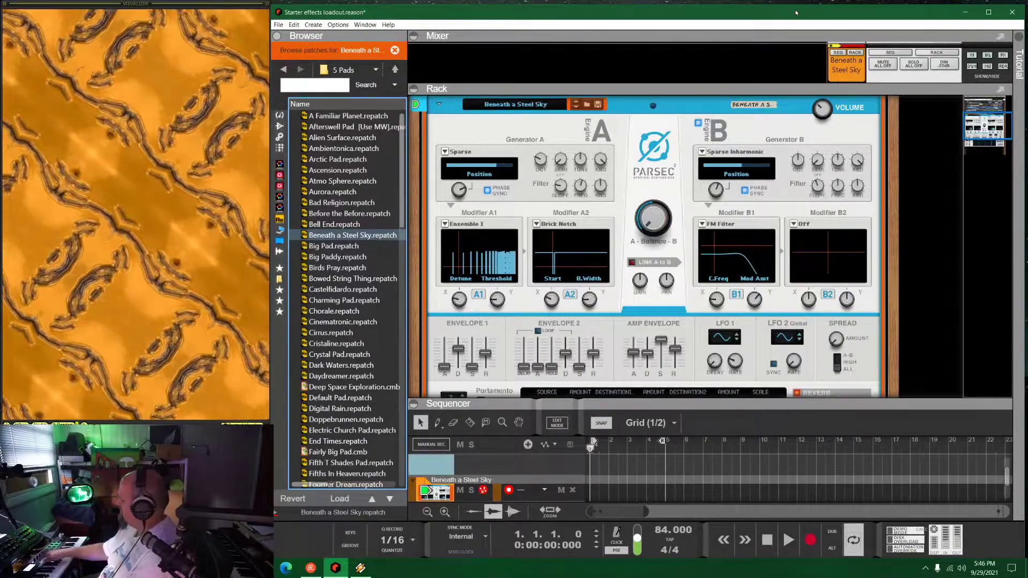
pyautogui.press('Down')
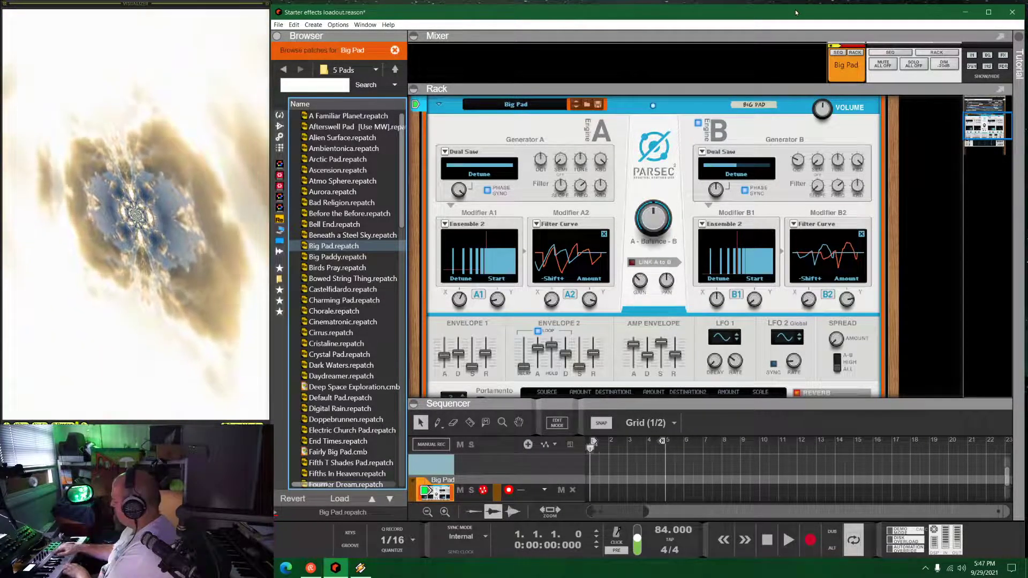
pyautogui.press('Down')
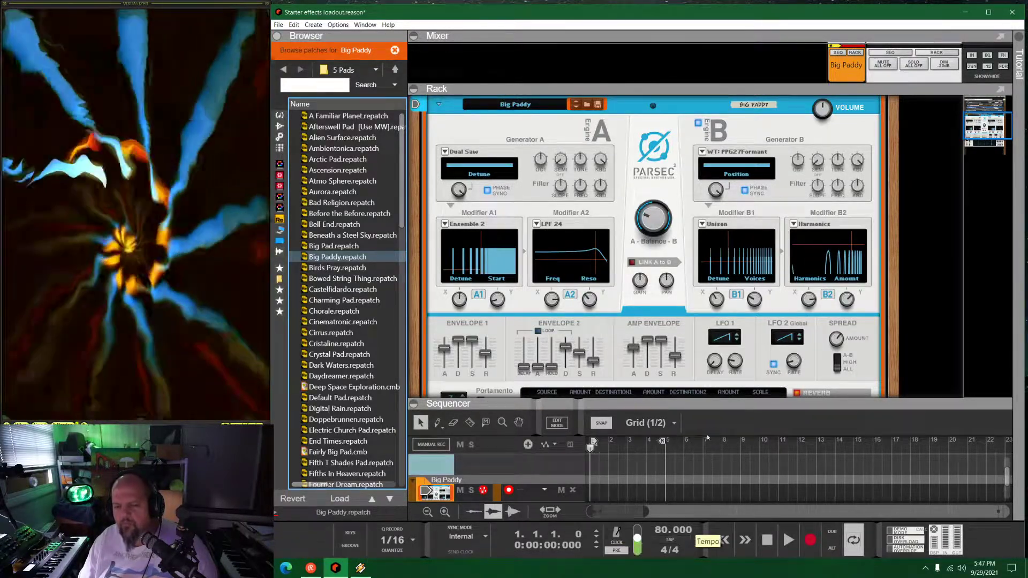
# Enlarge the sequencer area, load the Afterswell Pad patch again and record an eight-bar clip from bar 1 with it
pyautogui.moveTo(719, 407); pyautogui.dragTo(747, 292)
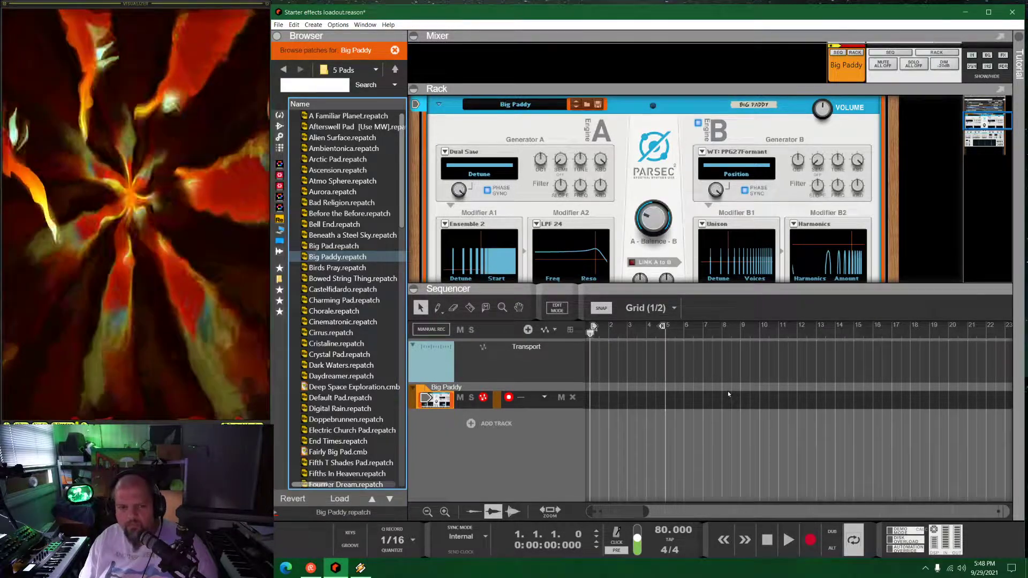
pyautogui.click(333, 127)
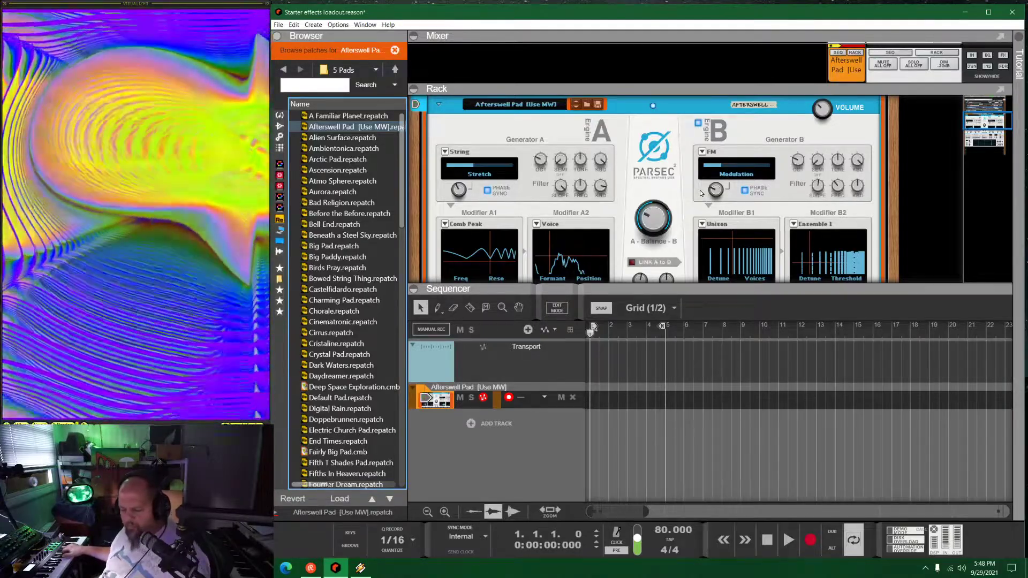
pyautogui.hotkey('ctrl', 'Return')
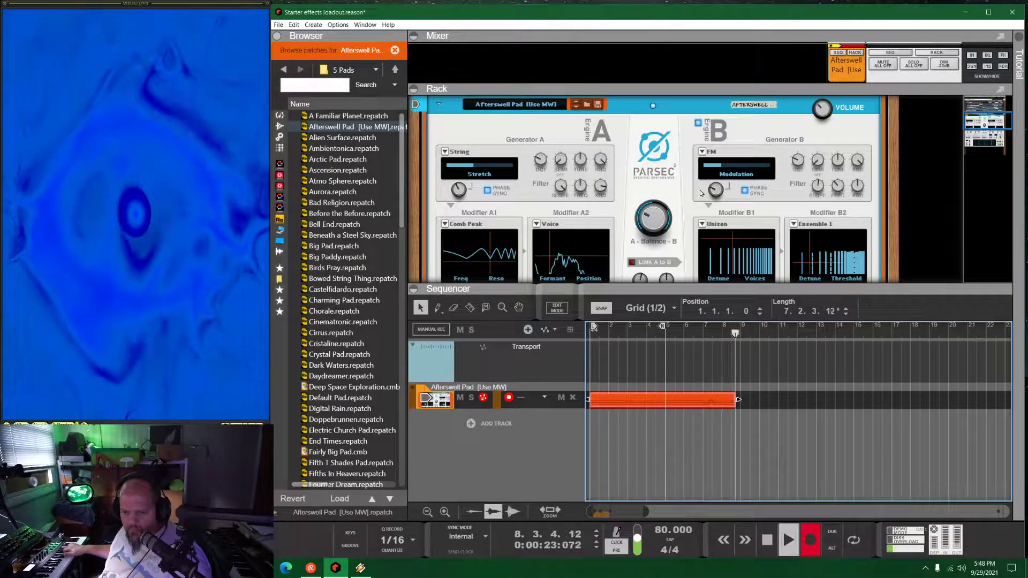
pyautogui.press('space')
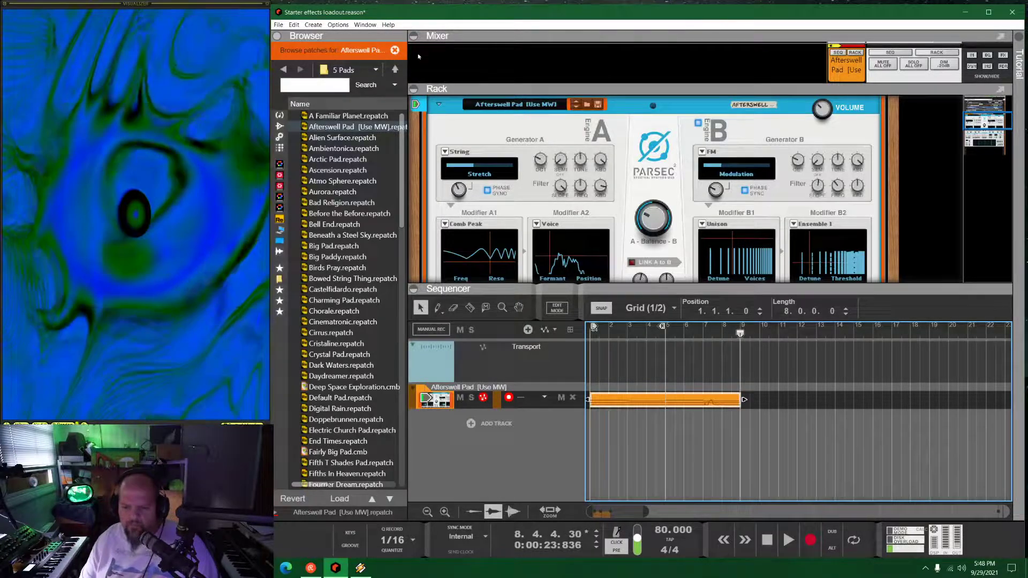
# Make the sequencer taller and examine the notes and velocities of the recorded clip in the note editor
pyautogui.doubleClick(699, 400)
pyautogui.moveTo(736, 289); pyautogui.dragTo(739, 161)
pyautogui.scroll(-5, 740, 311)
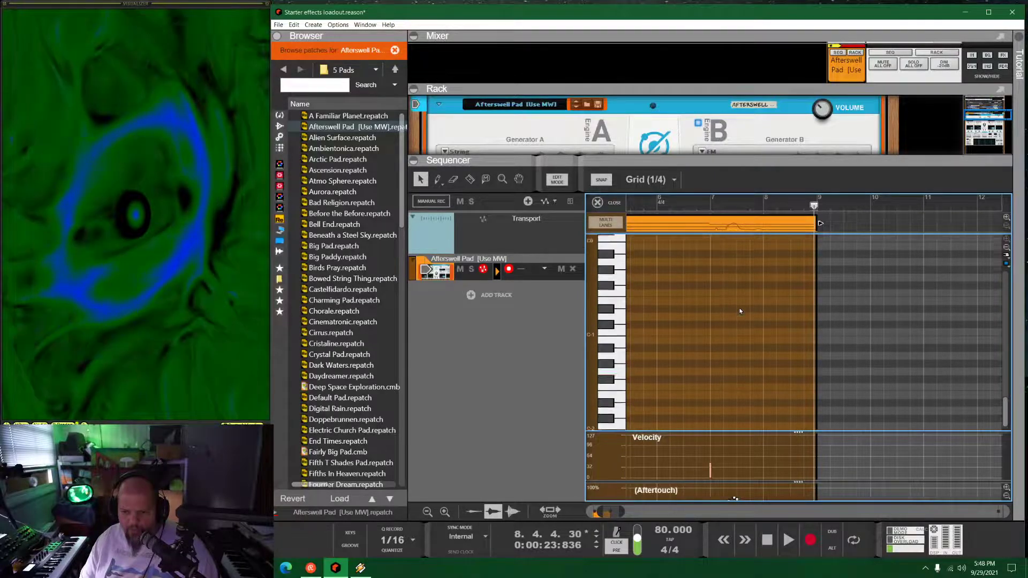
pyautogui.scroll(5, 740, 311)
pyautogui.hscroll(-5, 712, 294)
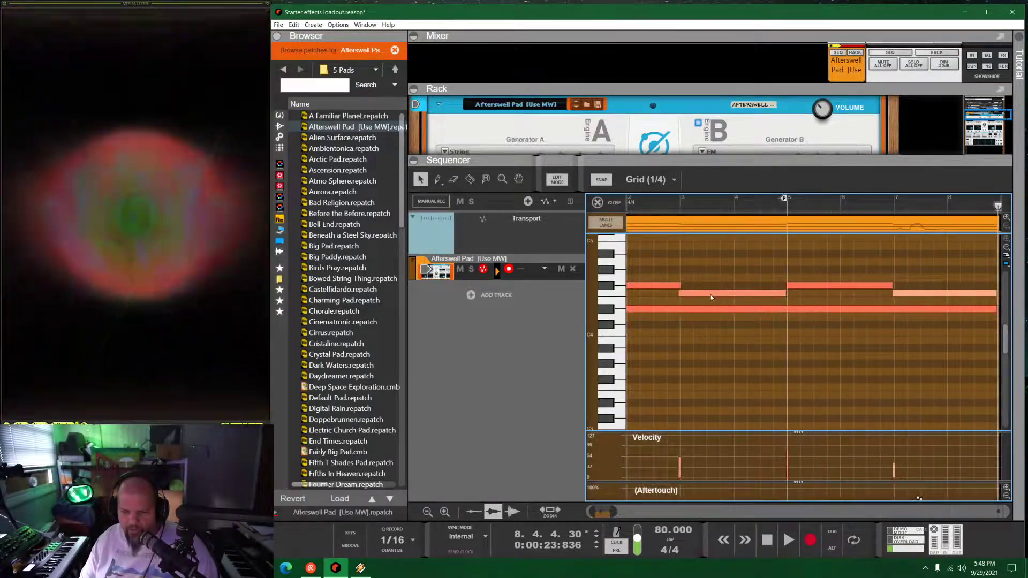
pyautogui.hscroll(5, 714, 294)
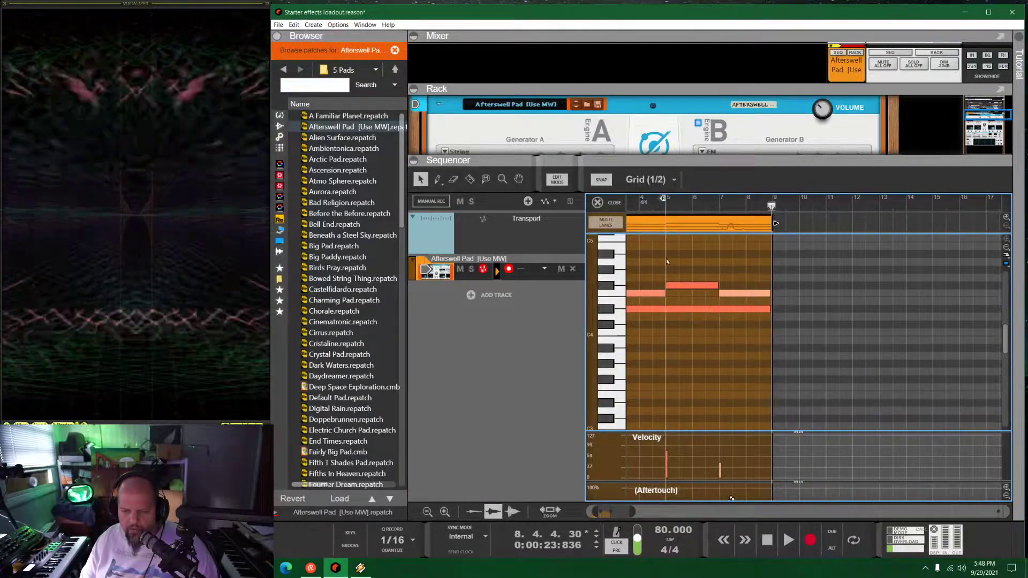
pyautogui.hotkey('ctrl', 'e')
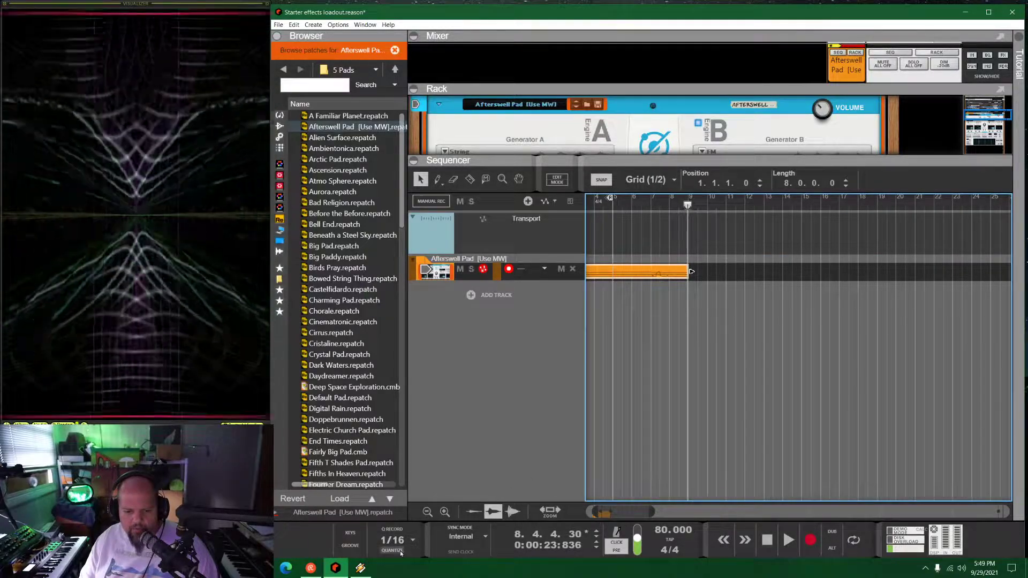
# Move the recorded clip to start at bar 9 and record a new two-bar clip from the song start
pyautogui.hscroll(-3, 637, 255)
pyautogui.moveTo(631, 277); pyautogui.dragTo(793, 275)
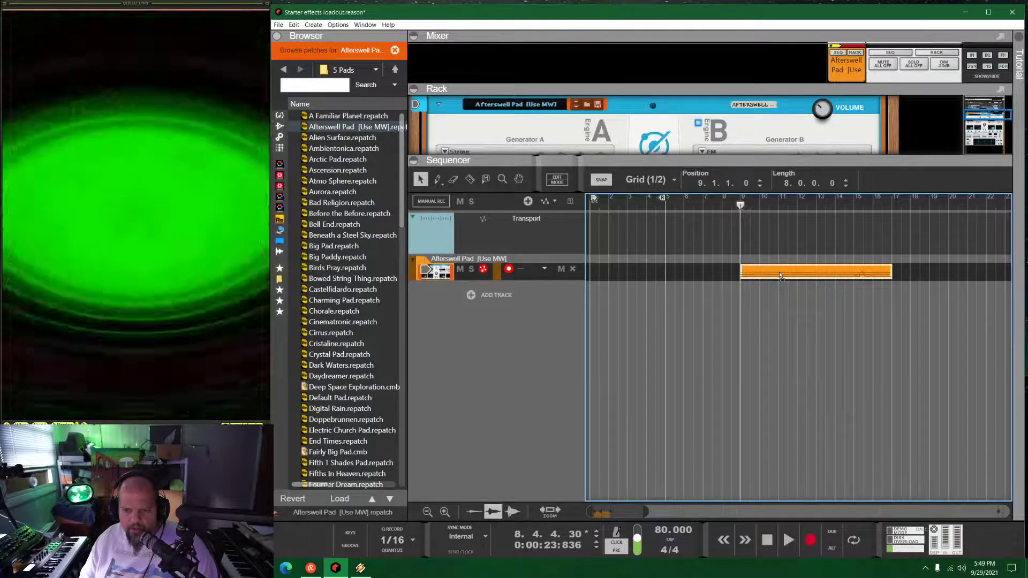
pyautogui.moveTo(607, 280); pyautogui.dragTo(590, 211)
pyautogui.press('Home')
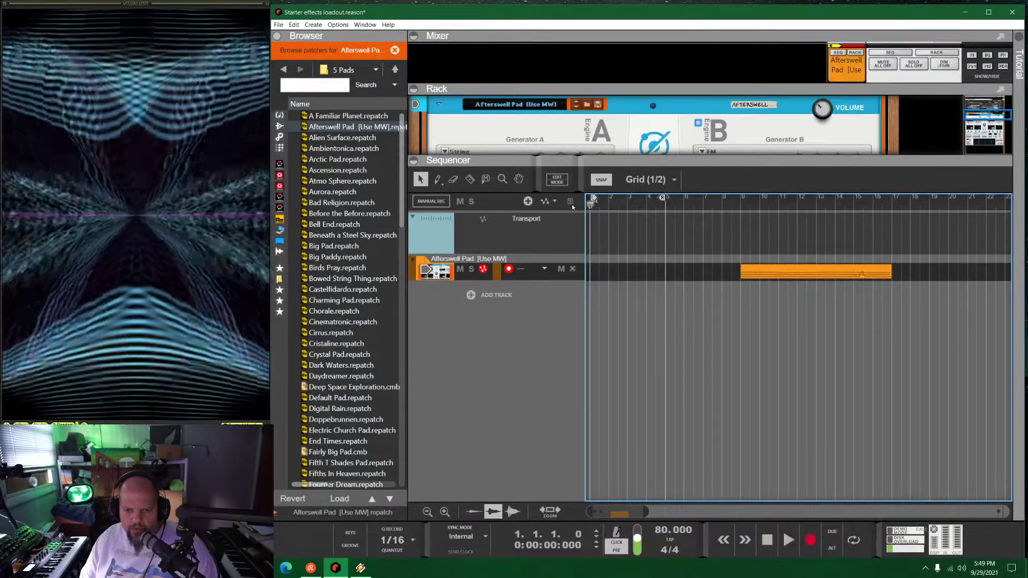
pyautogui.hotkey('ctrl', 'Return')
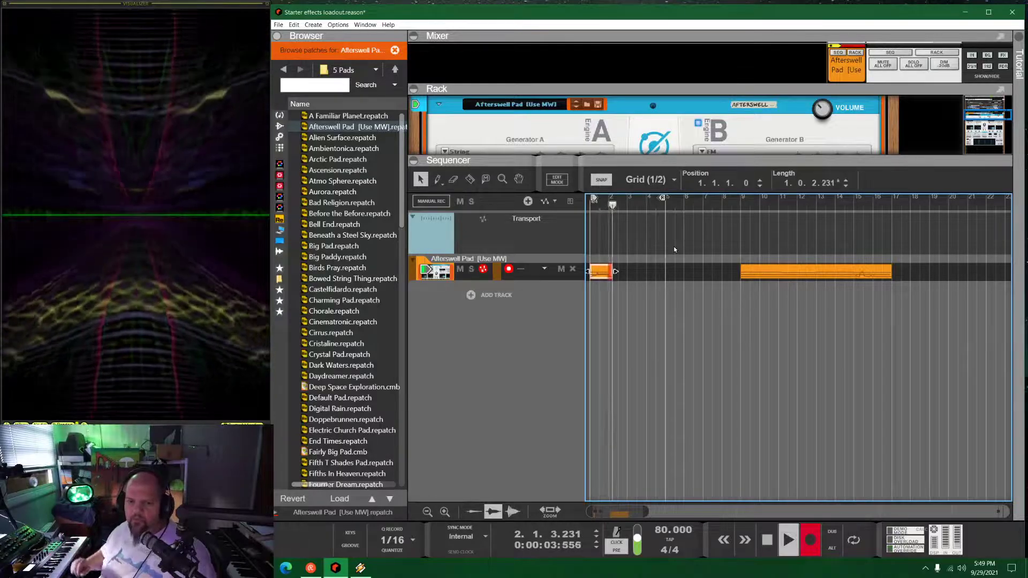
pyautogui.press('space')
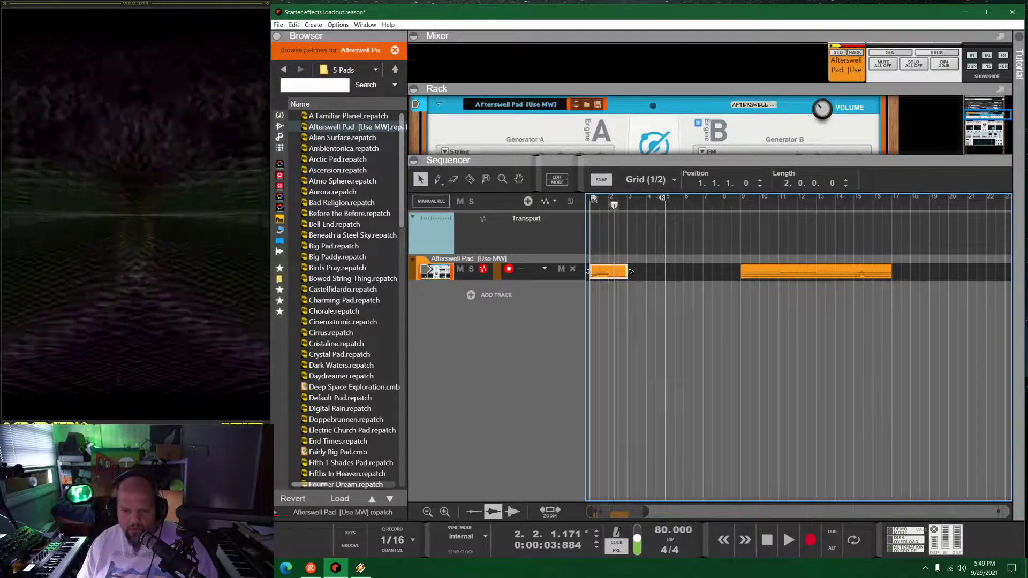
# Open the two-bar clip in the note editor, enlarge its Aftertouch lane, delete the aftertouch automation and close the editor
pyautogui.doubleClick(602, 274)
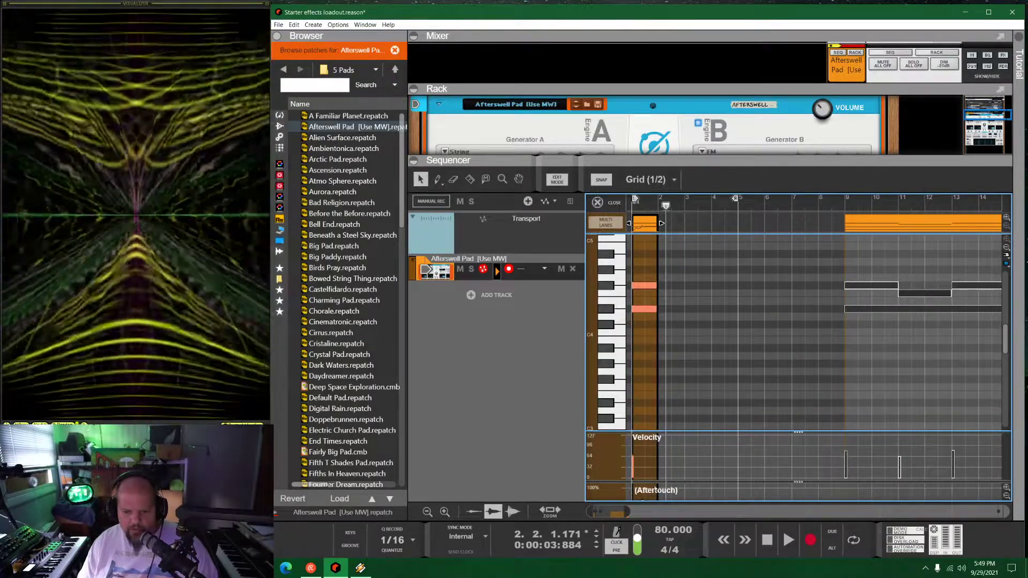
pyautogui.moveTo(798, 482); pyautogui.dragTo(798, 449)
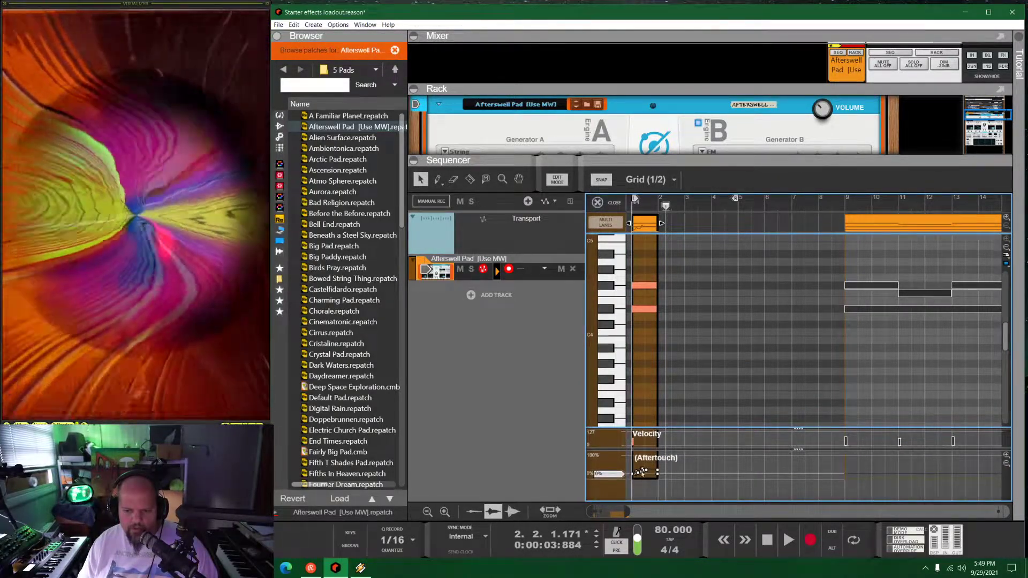
pyautogui.click(643, 472)
pyautogui.press('Delete')
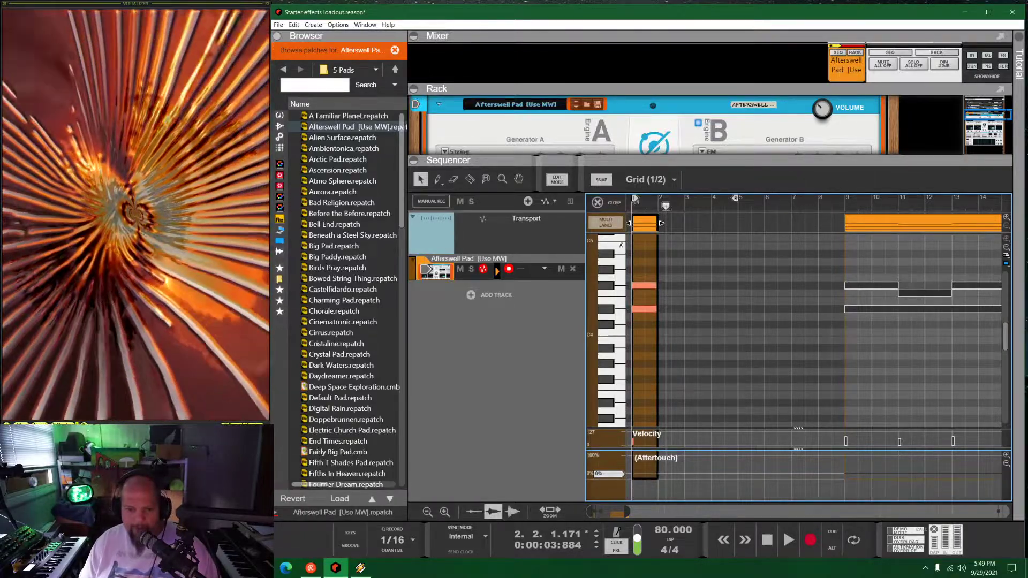
pyautogui.click(598, 202)
# With the rack area enlarged, move the eight-bar clip to 12.3.1.0 and extend the clip at the song start to four bars
pyautogui.moveTo(681, 163); pyautogui.dragTo(836, 403)
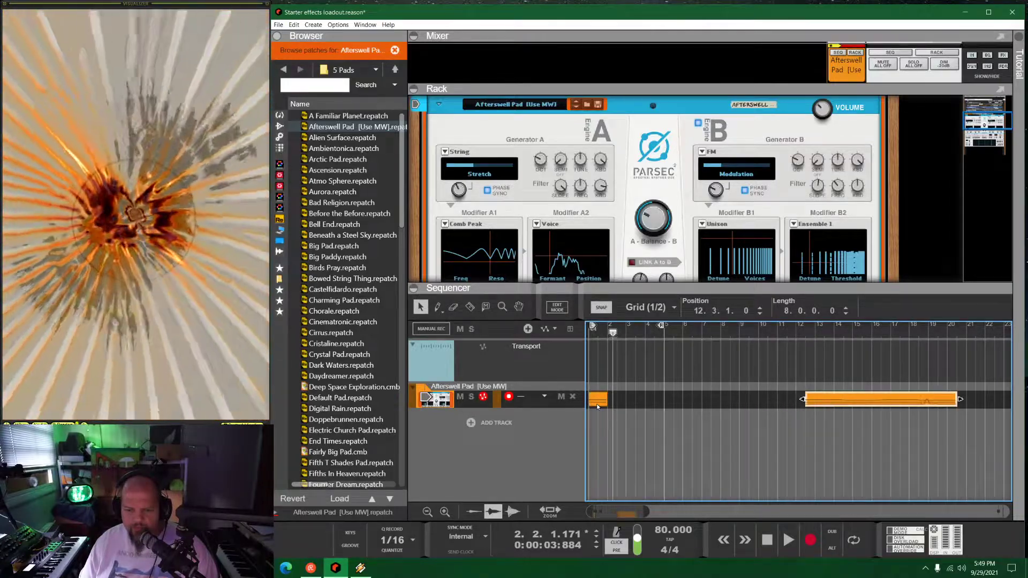
pyautogui.click(597, 401)
pyautogui.click(591, 328)
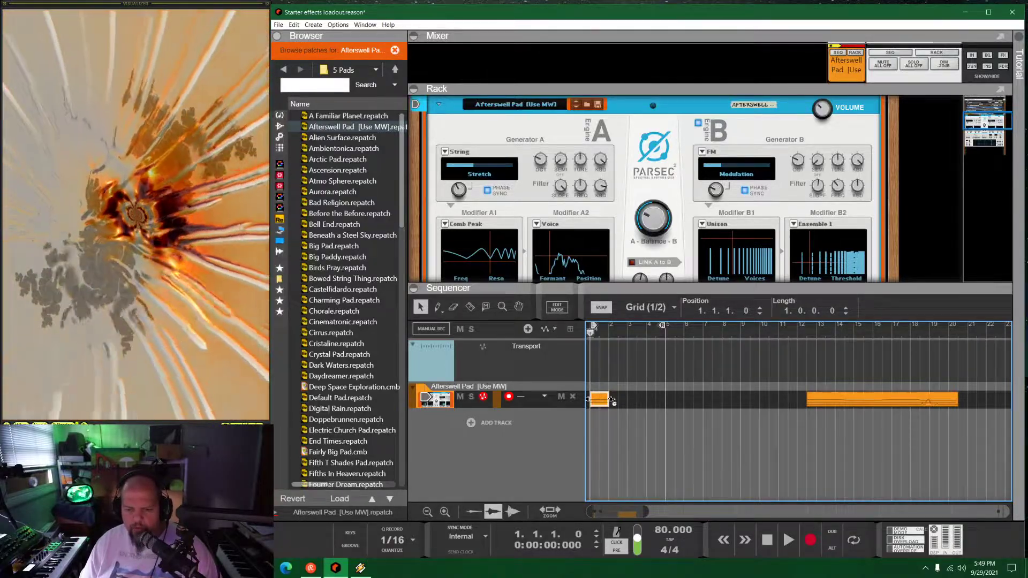
pyautogui.moveTo(612, 400); pyautogui.dragTo(662, 396)
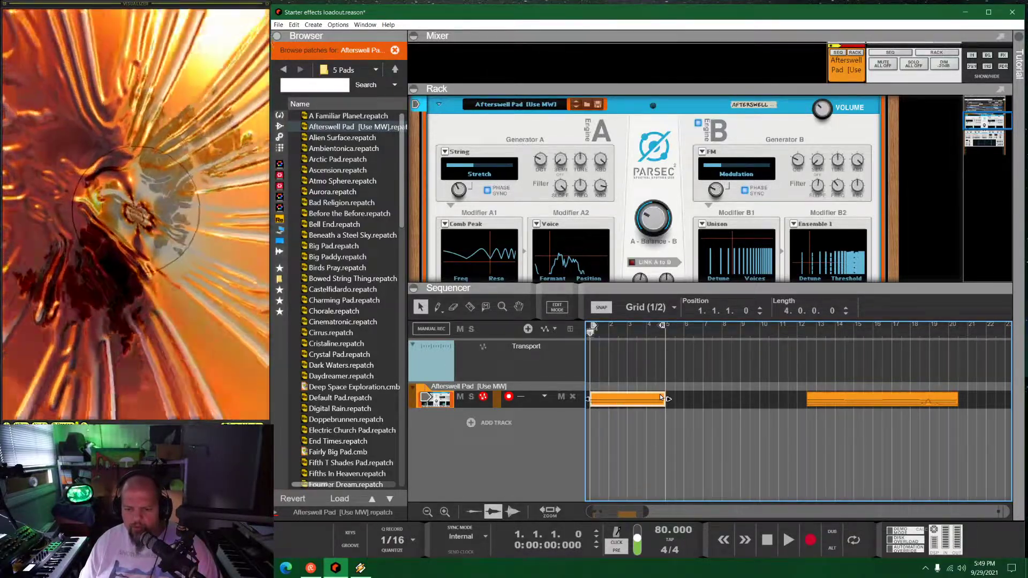
pyautogui.click(685, 375)
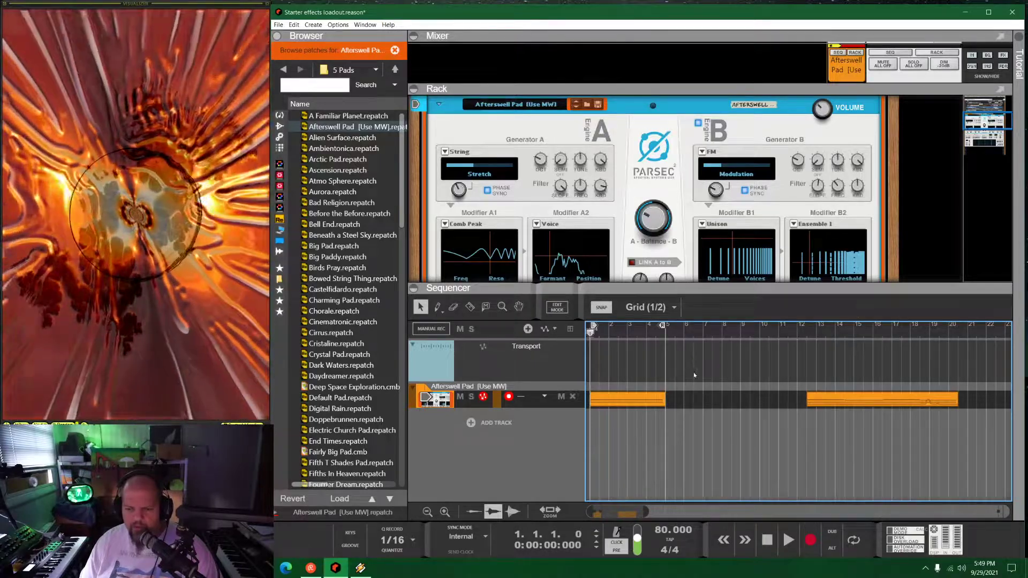
# Move the right locator to bar 9 and extend the first clip to eight bars
pyautogui.moveTo(663, 328); pyautogui.dragTo(738, 331)
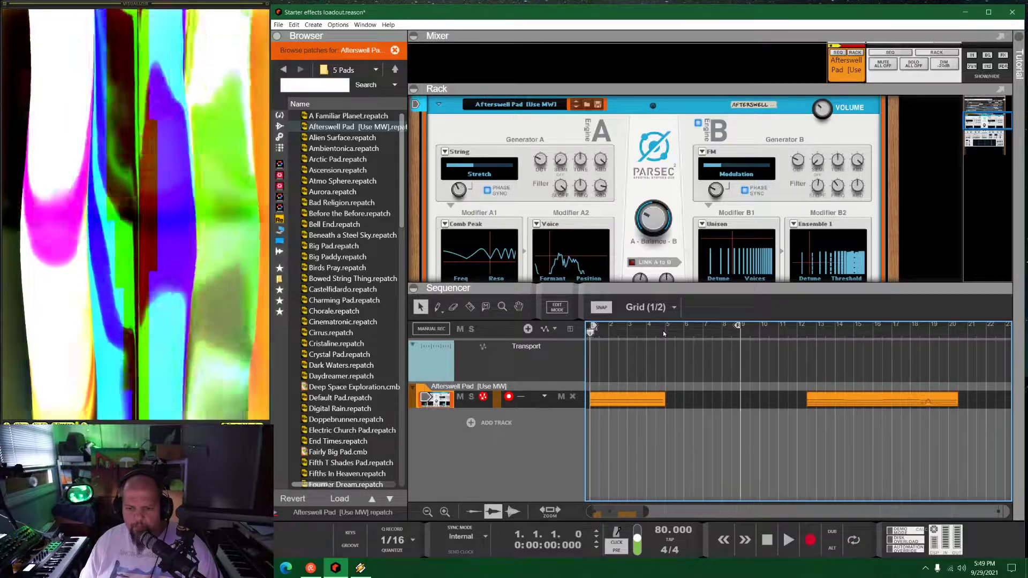
pyautogui.click(649, 401)
pyautogui.moveTo(669, 400); pyautogui.dragTo(741, 403)
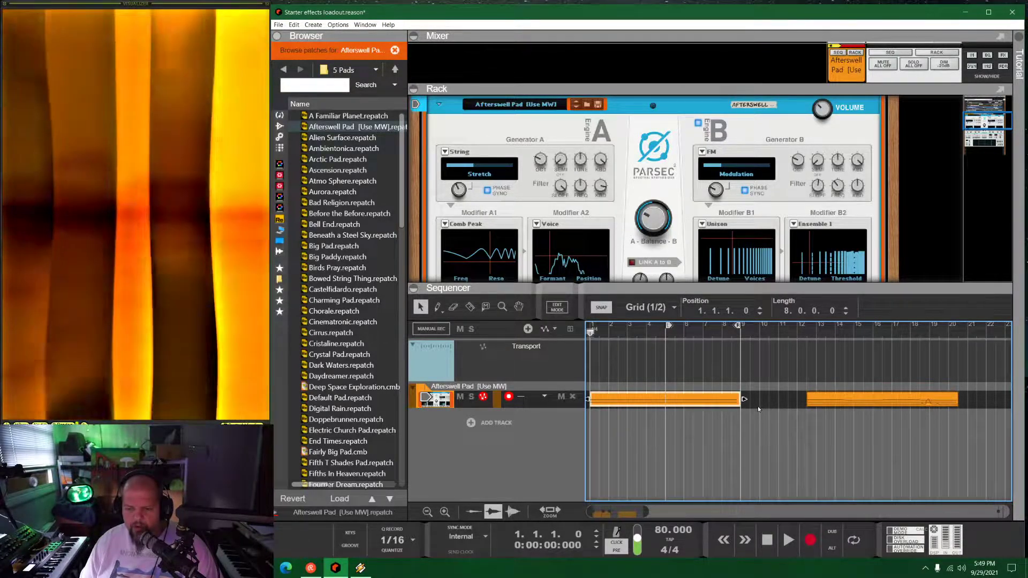
# Move the second eight-bar clip further along the track to start at position 18.3.1.0
pyautogui.scroll(2, 744, 399)
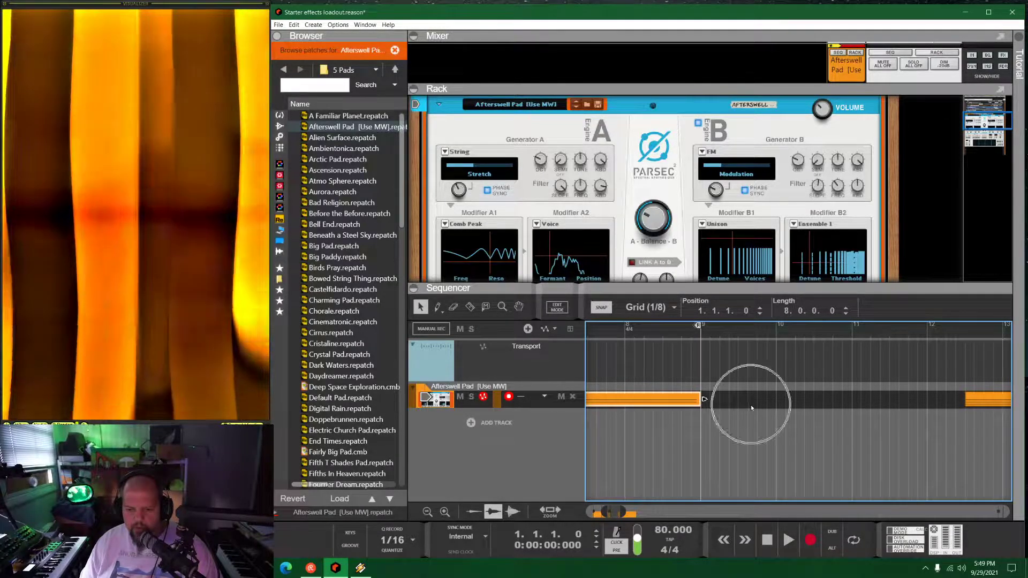
pyautogui.scroll(-4, 752, 409)
pyautogui.moveTo(742, 403); pyautogui.dragTo(809, 400)
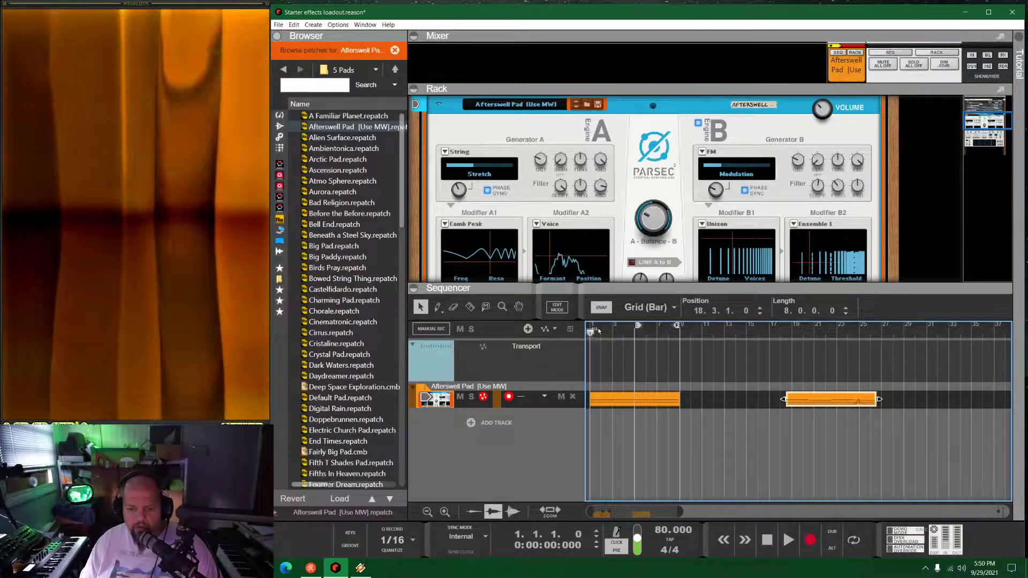
# Play the song from the start, fold the Parsec device and add a PX7 FM Synthesizer below it in the rack
pyautogui.press('space')
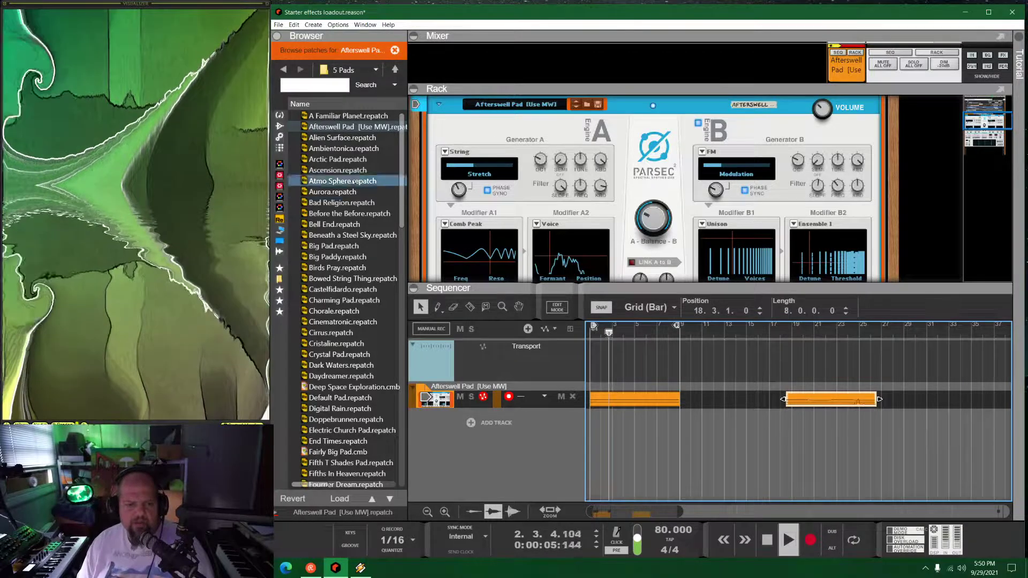
pyautogui.click(279, 115)
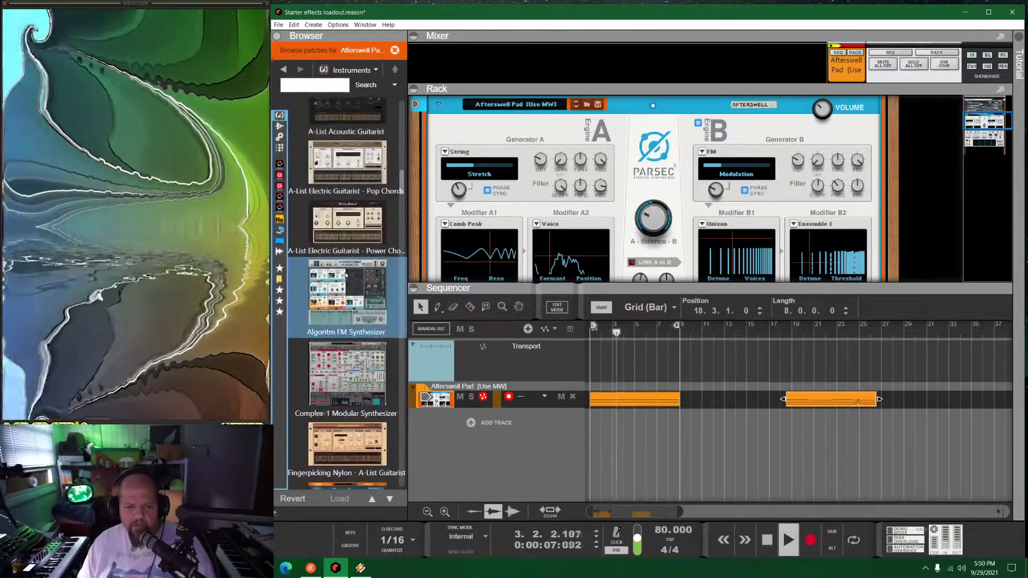
pyautogui.scroll(-10, 345, 275)
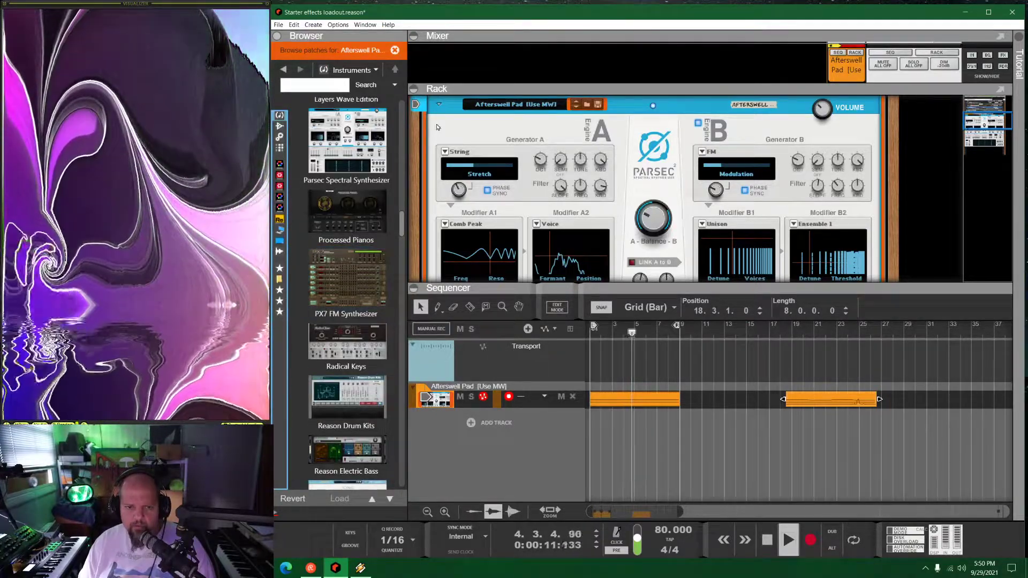
pyautogui.click(439, 104)
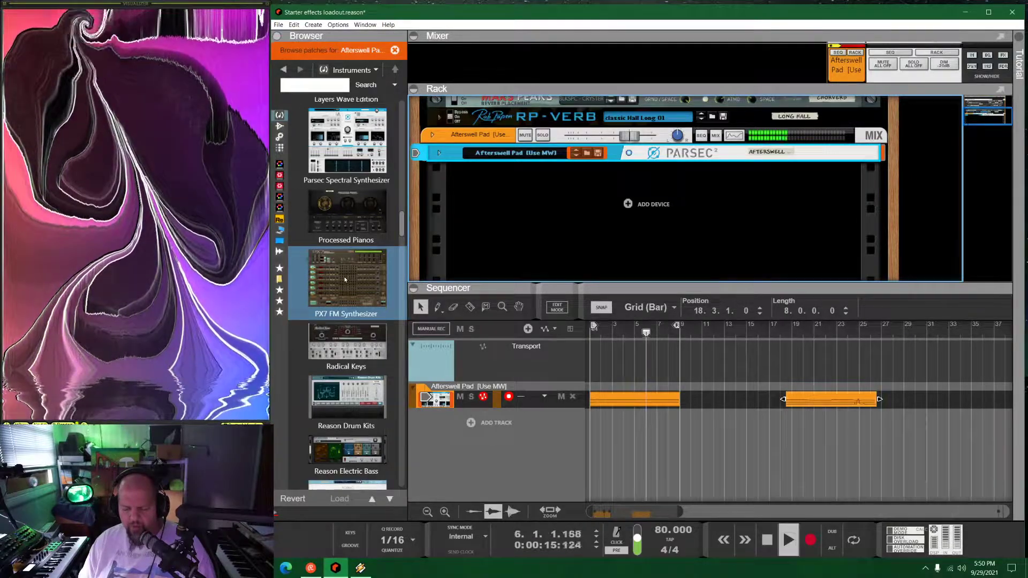
pyautogui.moveTo(344, 279); pyautogui.dragTo(583, 226)
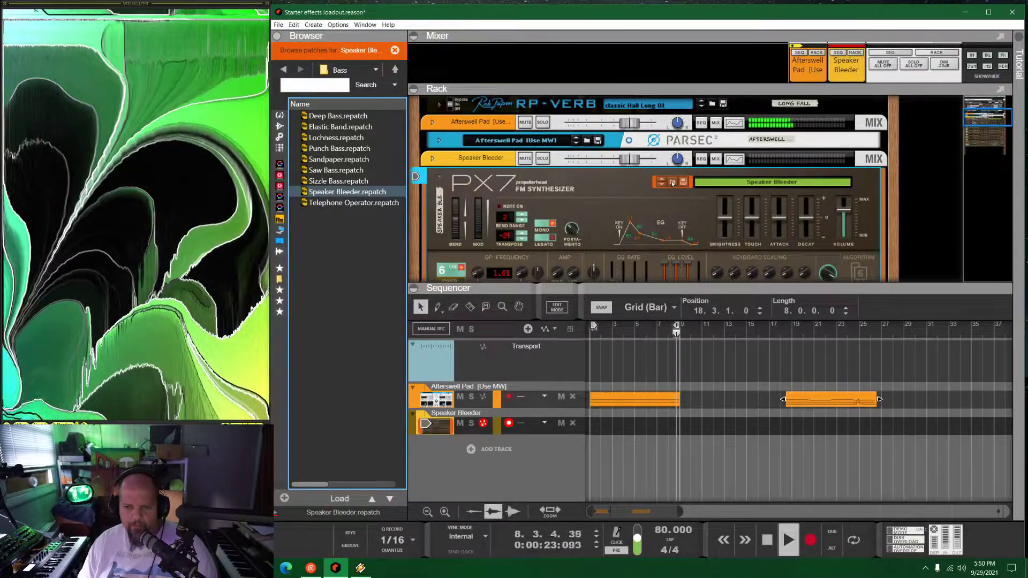
pyautogui.click(574, 207)
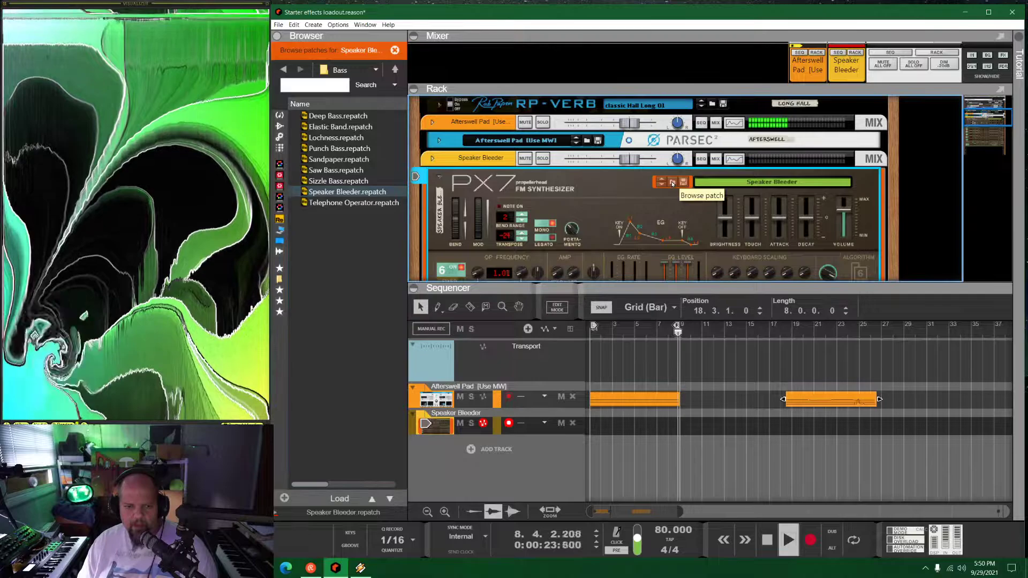
# Stop playback and open the Categories folder of the PX7 200k Collection ReFill while browsing patches for the PX7
pyautogui.click(279, 279)
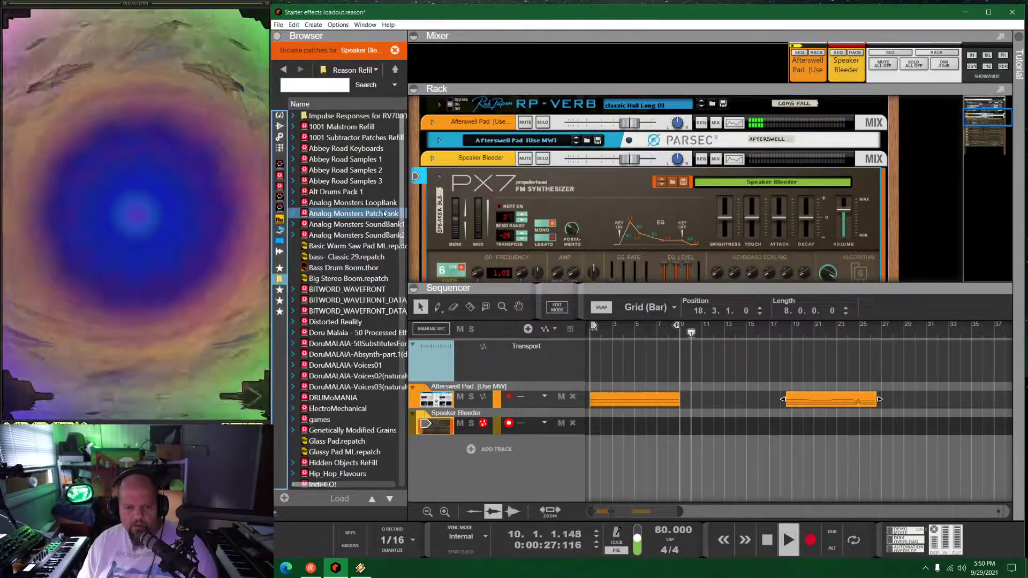
pyautogui.press('space')
pyautogui.scroll(-9, 377, 214)
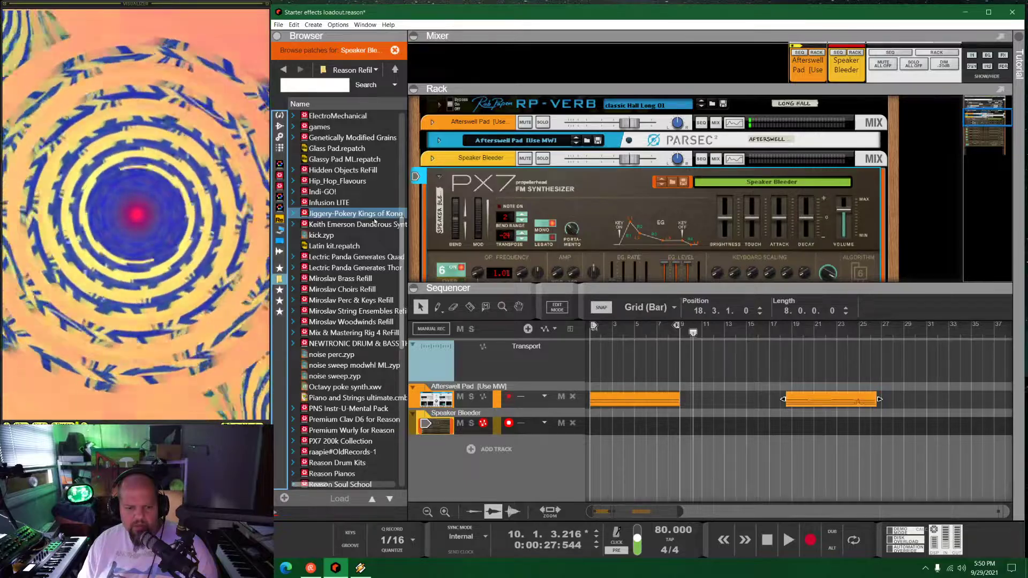
pyautogui.scroll(-2, 374, 222)
pyautogui.click(331, 377)
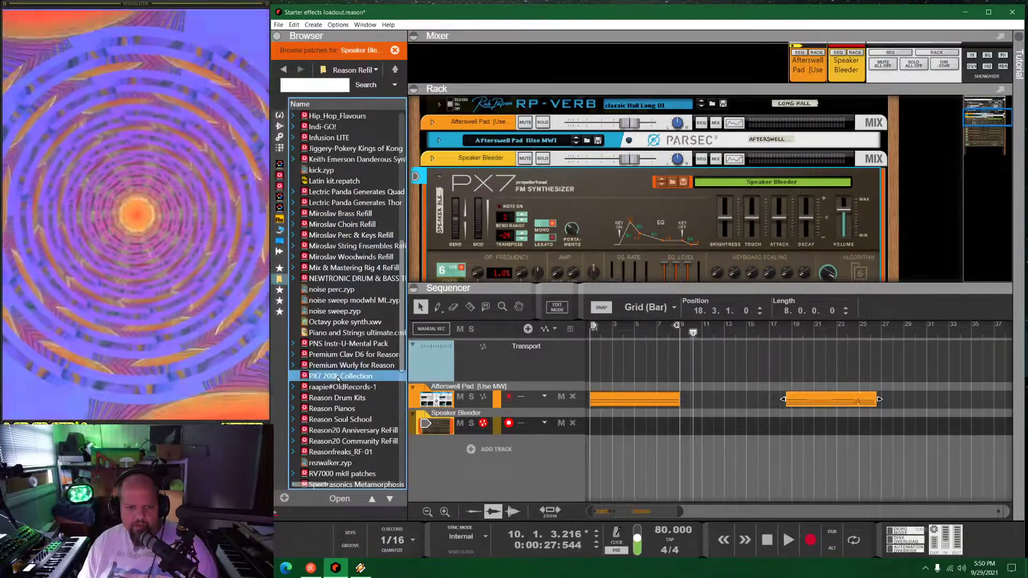
pyautogui.doubleClick(332, 377)
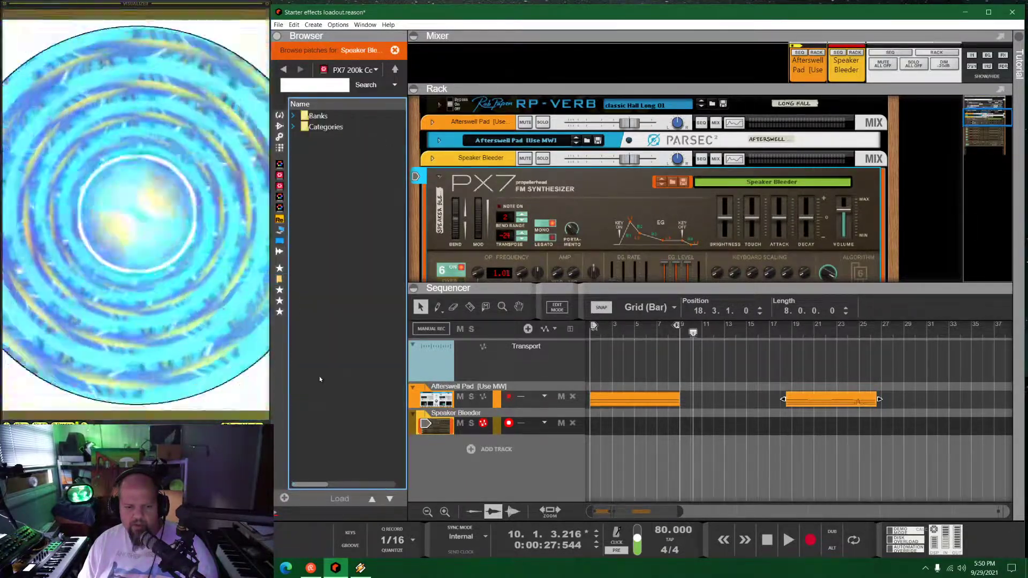
pyautogui.click(348, 127)
pyautogui.doubleClick(348, 127)
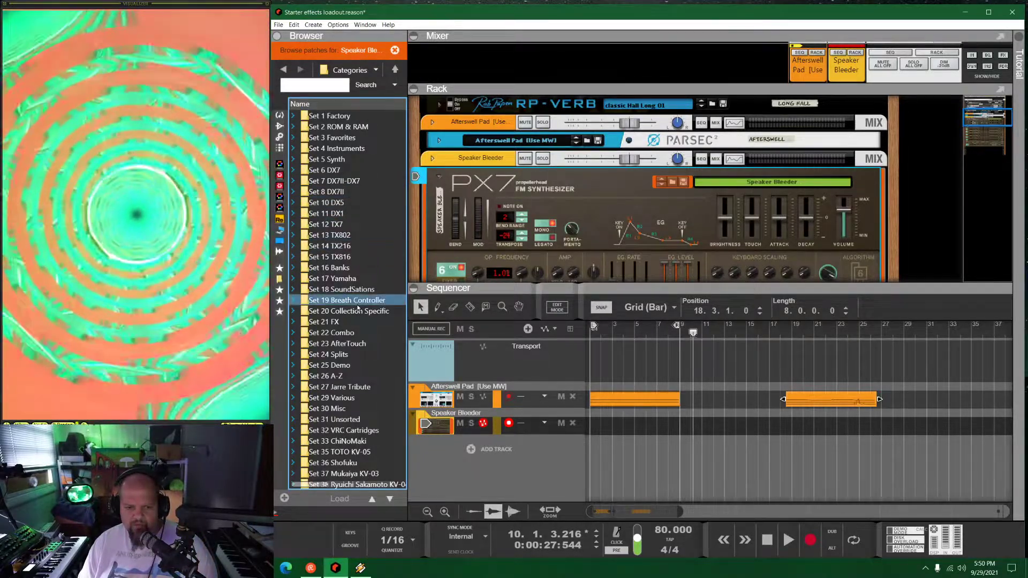
# Look through the category sets and open the ROM folder inside Set 2 ROM & RAM
pyautogui.scroll(-1, 358, 309)
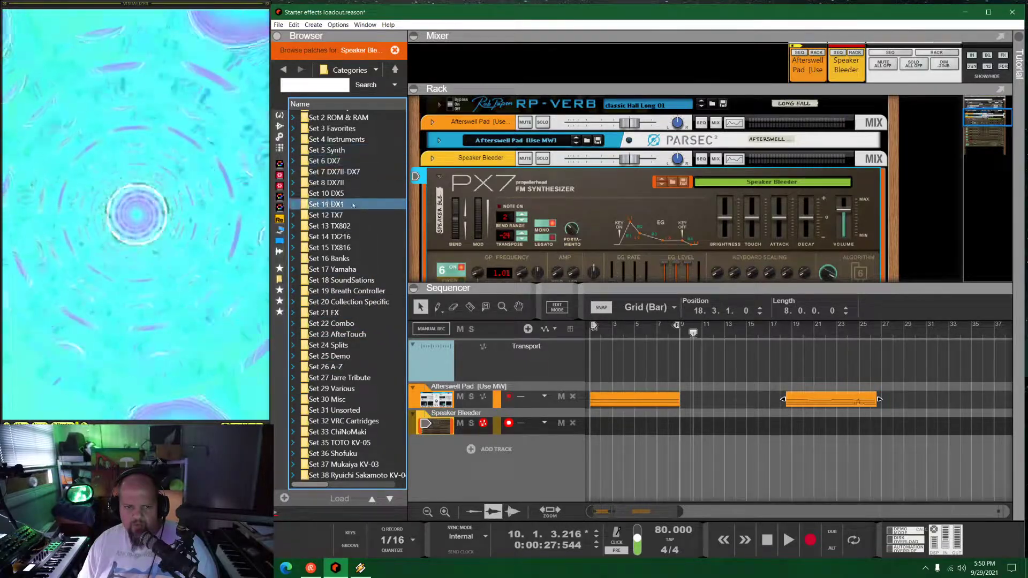
pyautogui.scroll(1, 352, 202)
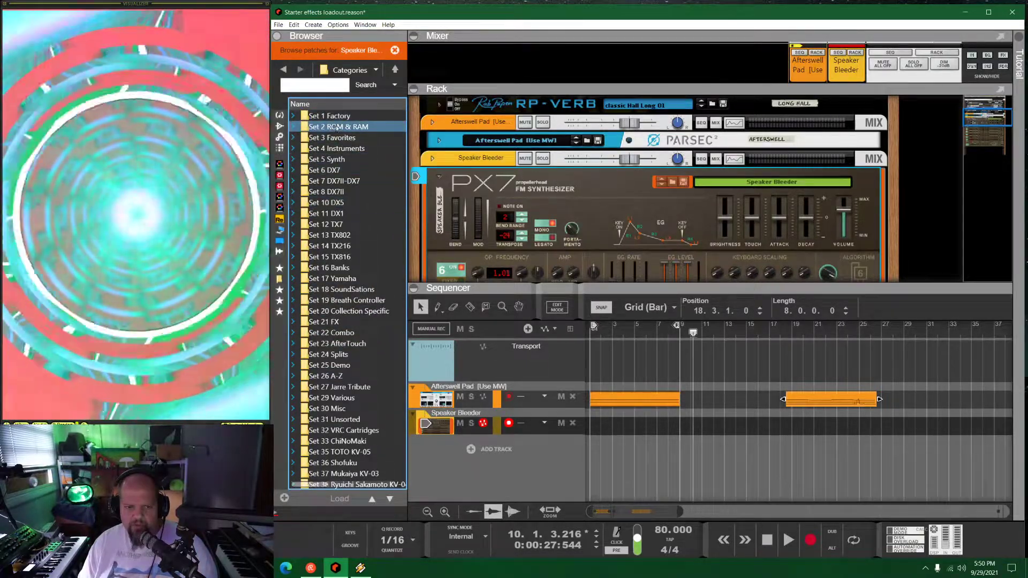
pyautogui.doubleClick(337, 127)
pyautogui.doubleClick(336, 127)
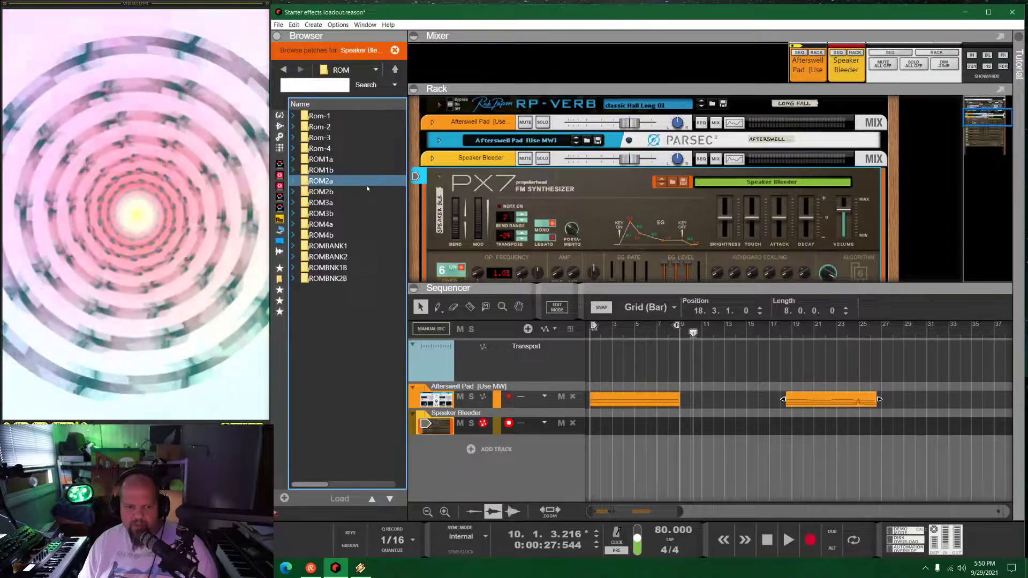
# End patch browsing for the PX7 and look through the list of available instrument devices
pyautogui.click(395, 51)
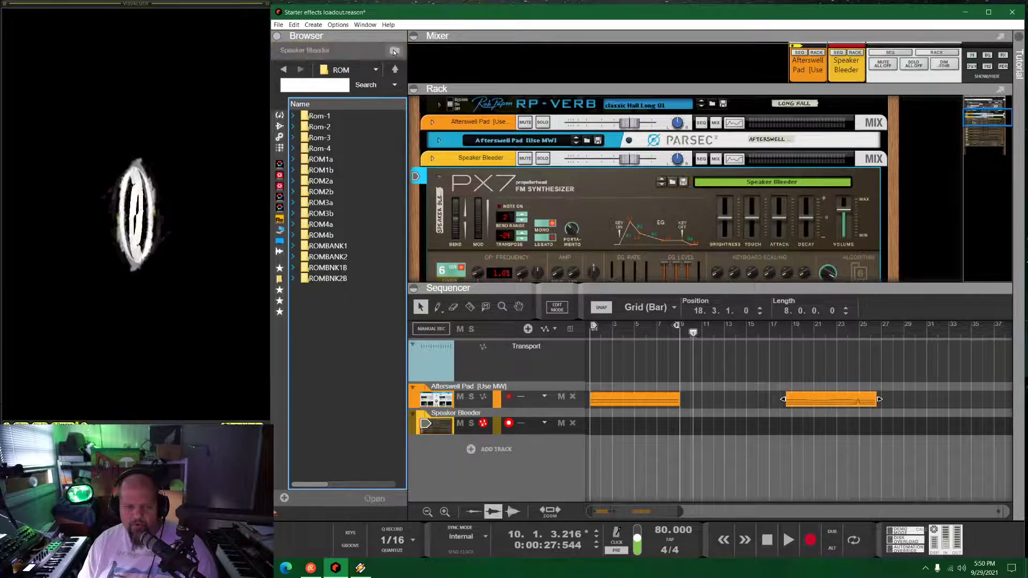
pyautogui.click(284, 69)
pyautogui.click(279, 115)
pyautogui.scroll(-10, 334, 263)
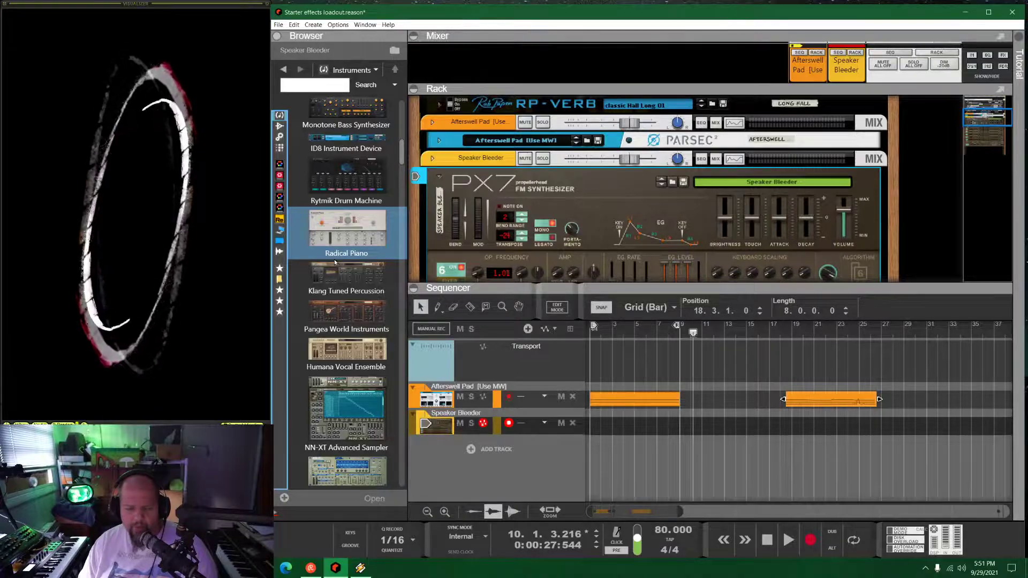
pyautogui.scroll(-5, 335, 259)
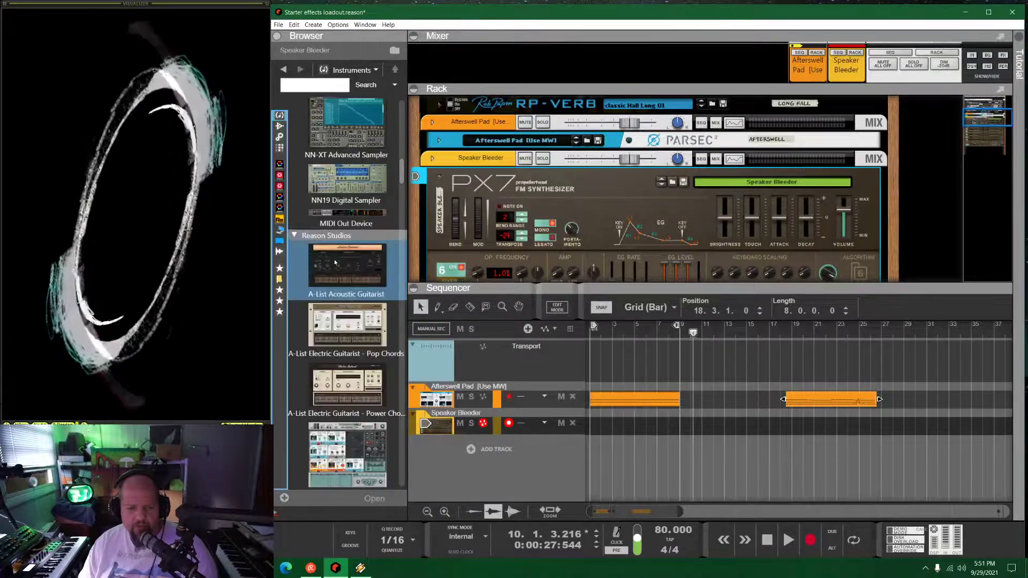
pyautogui.click(440, 179)
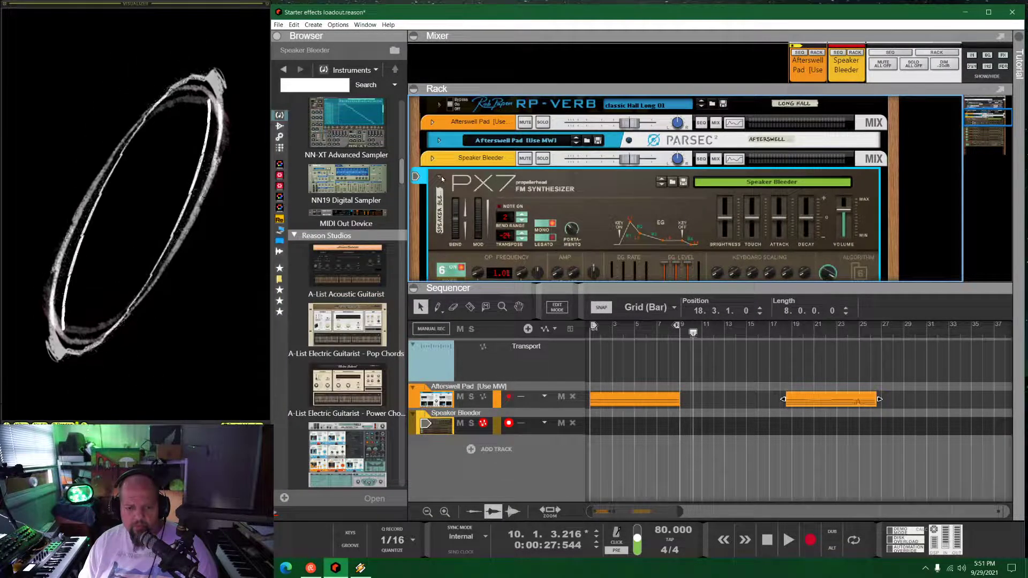
pyautogui.scroll(-10, 352, 186)
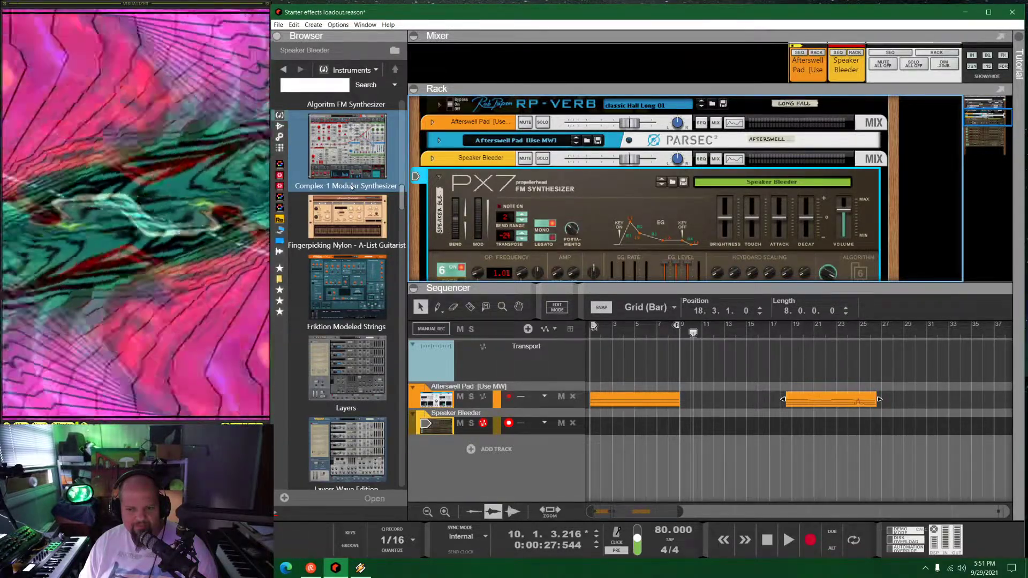
# Browse patches for the PX7 and search the PX7 200k Collection ReFill for "slap bass"
pyautogui.click(673, 182)
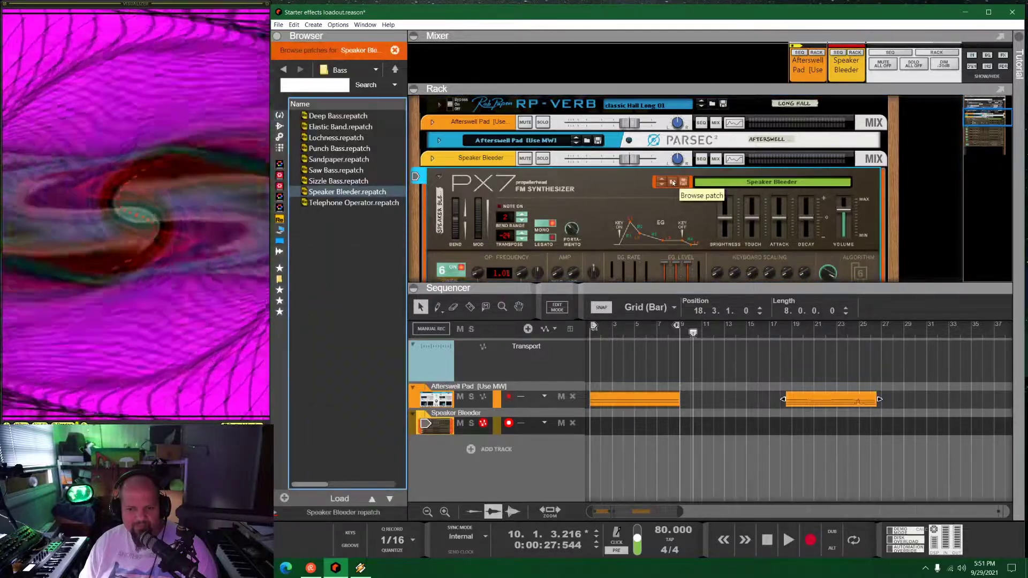
pyautogui.click(279, 280)
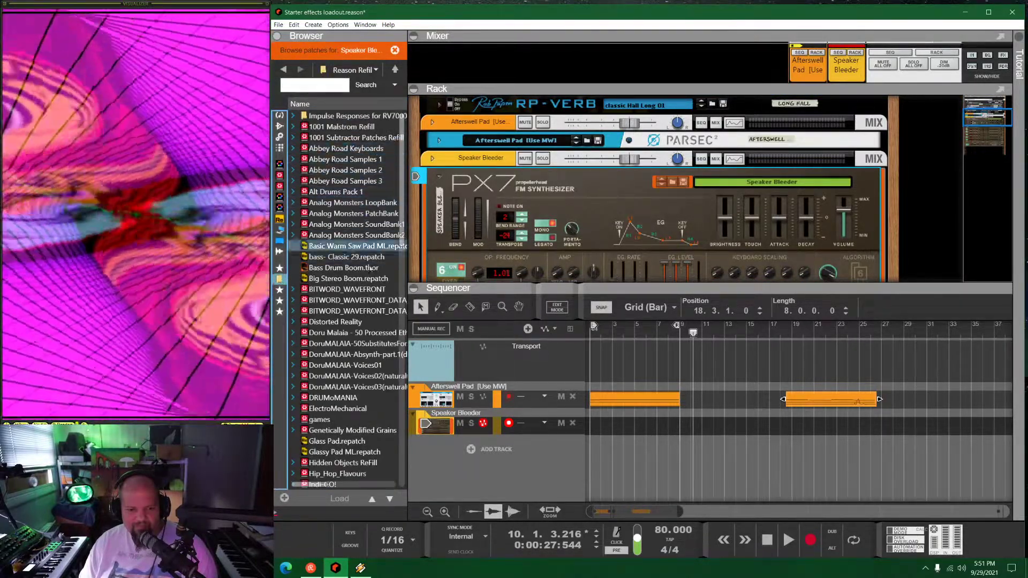
pyautogui.scroll(-8, 374, 332)
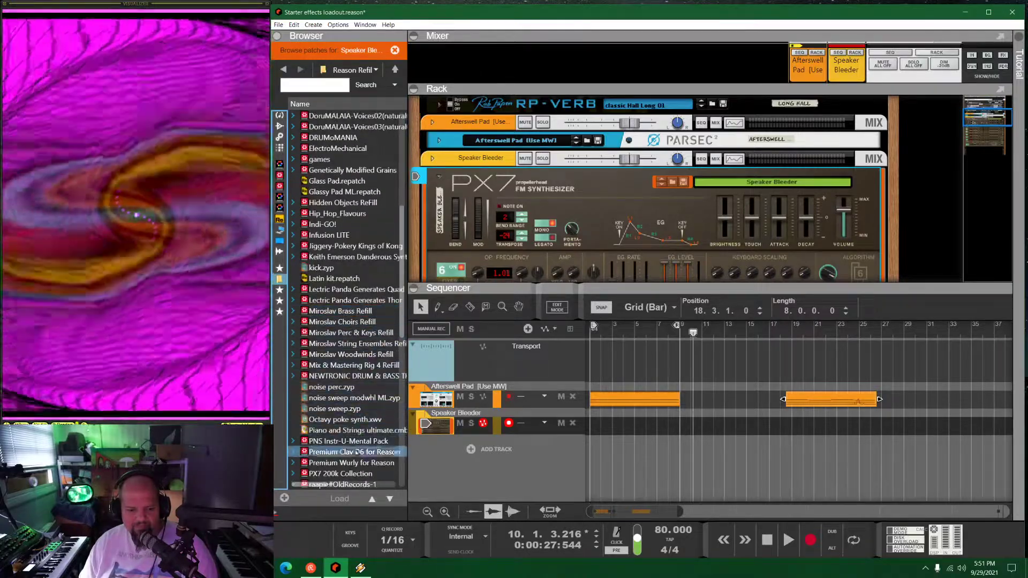
pyautogui.doubleClick(341, 475)
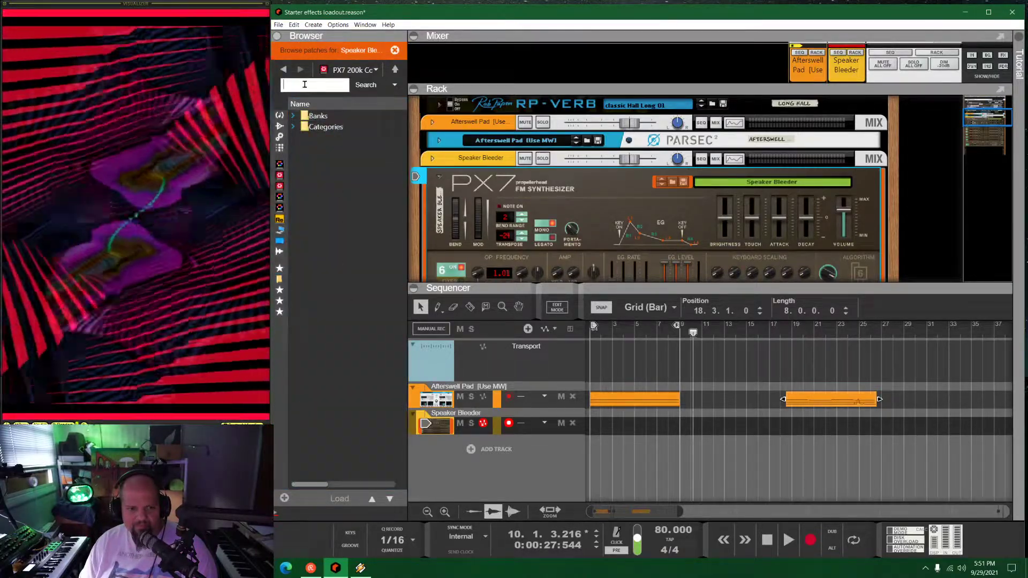
pyautogui.write('sl')
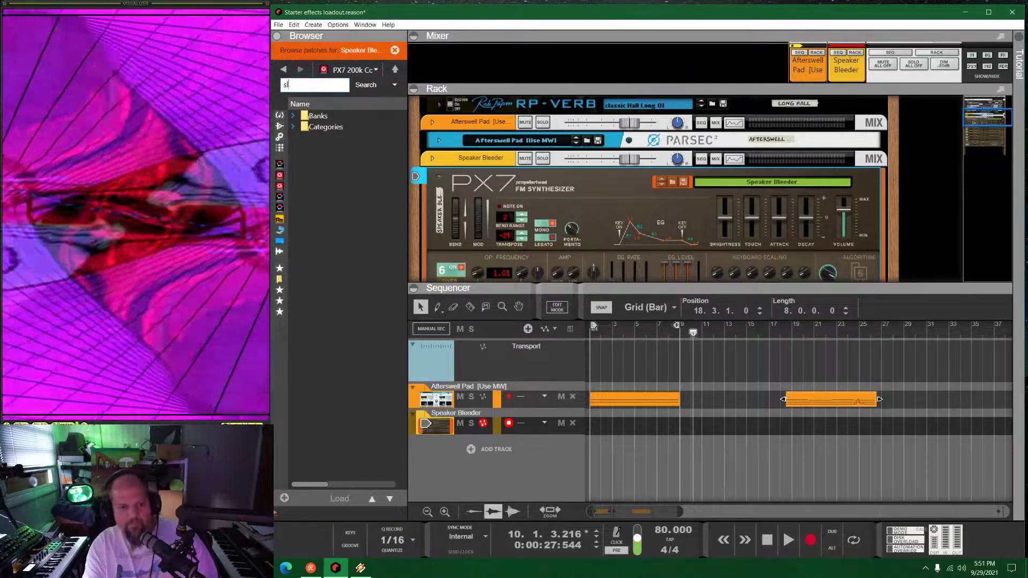
pyautogui.write('ap bass')
pyautogui.press('Return')
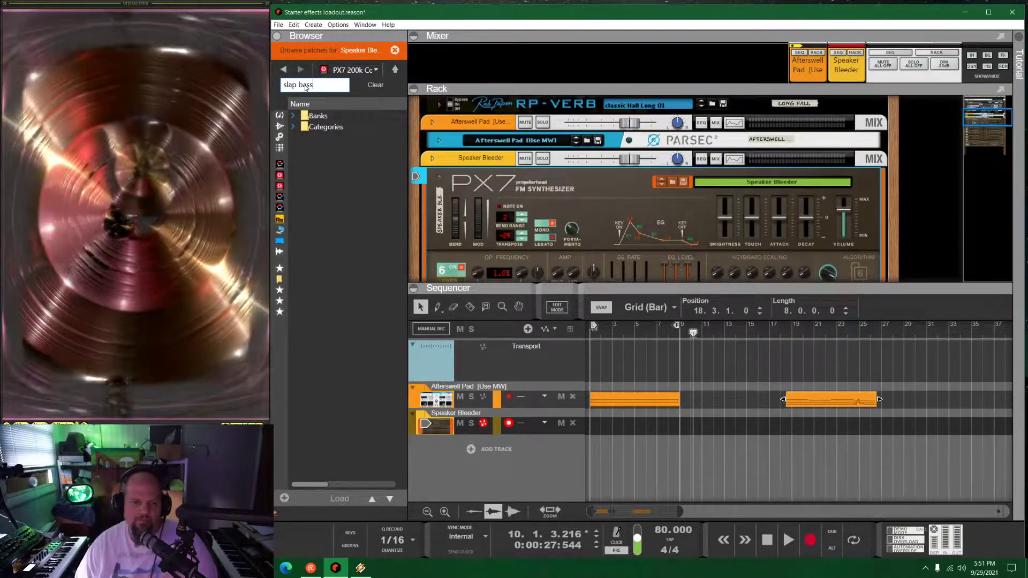
# Go through the slap bass patches and load 01. SlapBass.1 from TX7-82 into the PX7
pyautogui.click(336, 127)
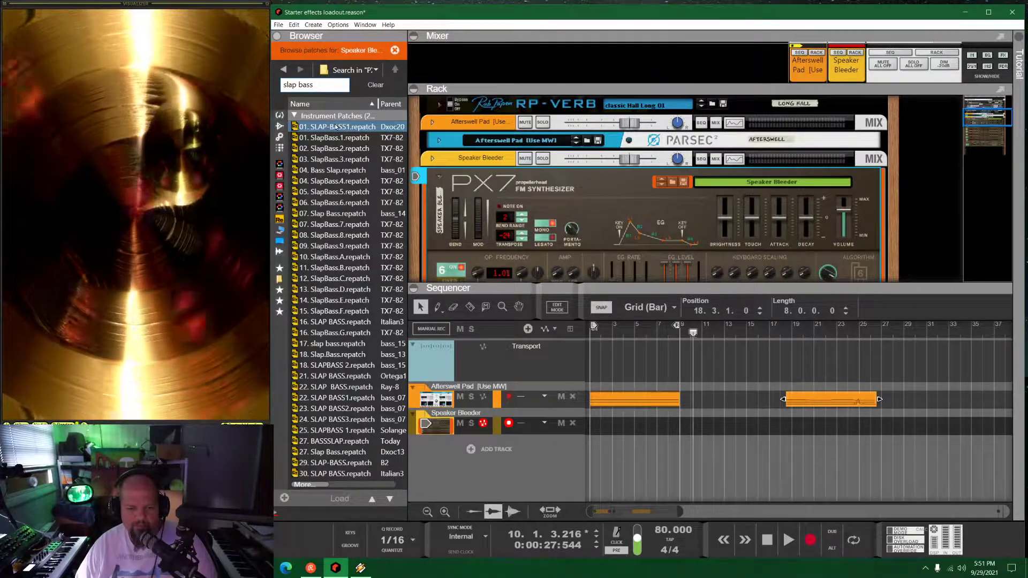
pyautogui.click(332, 235)
pyautogui.click(334, 279)
pyautogui.click(343, 365)
pyautogui.scroll(-1, 345, 355)
pyautogui.scroll(1, 346, 355)
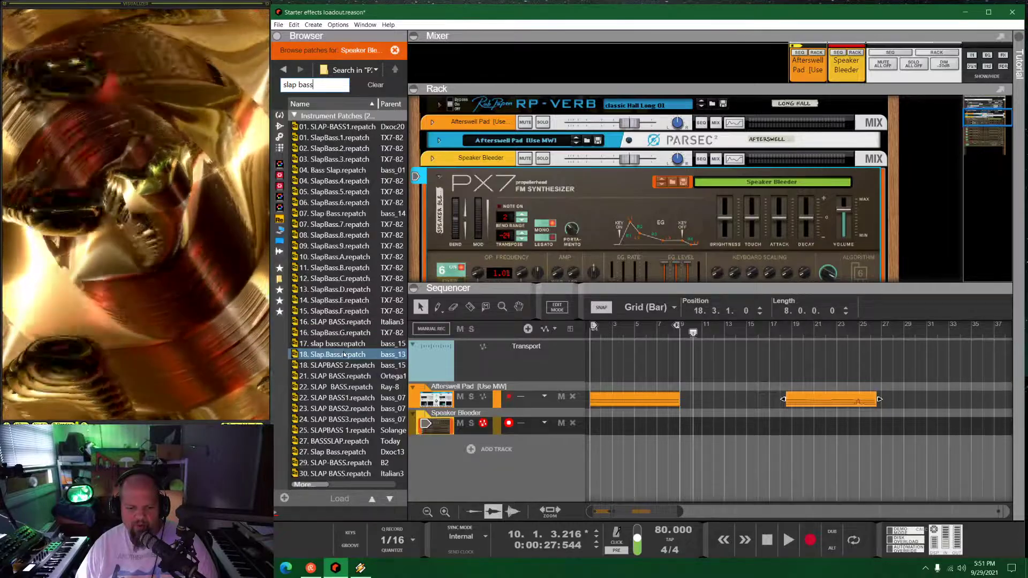
pyautogui.click(335, 245)
pyautogui.click(333, 148)
pyautogui.click(331, 137)
pyautogui.click(328, 127)
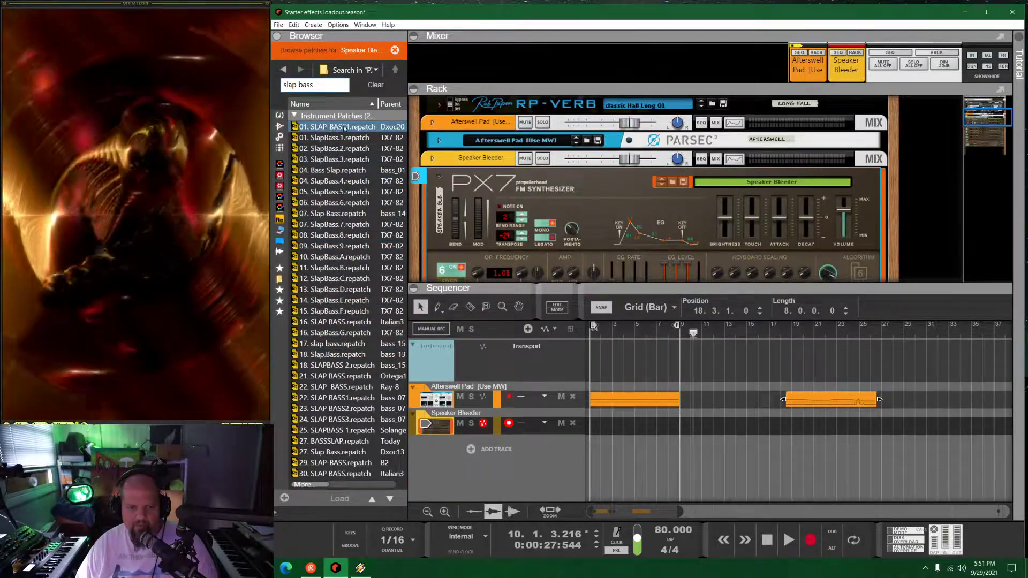
pyautogui.doubleClick(335, 138)
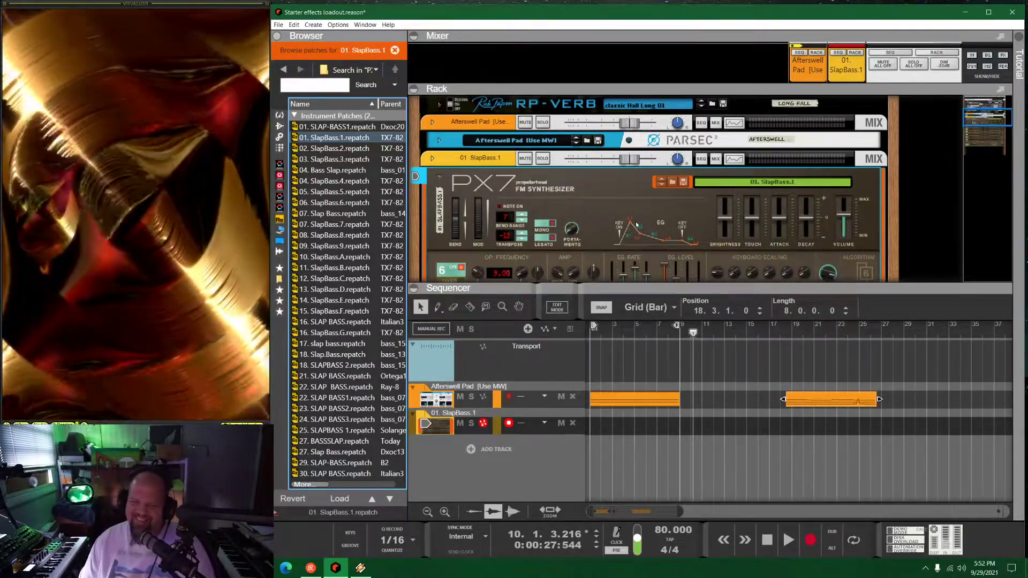
# Enlarge the rack area, try the patches 06. SlapBass.6 and 18. Slap.Bass on the PX7, and request more search results
pyautogui.moveTo(658, 290); pyautogui.dragTo(658, 318)
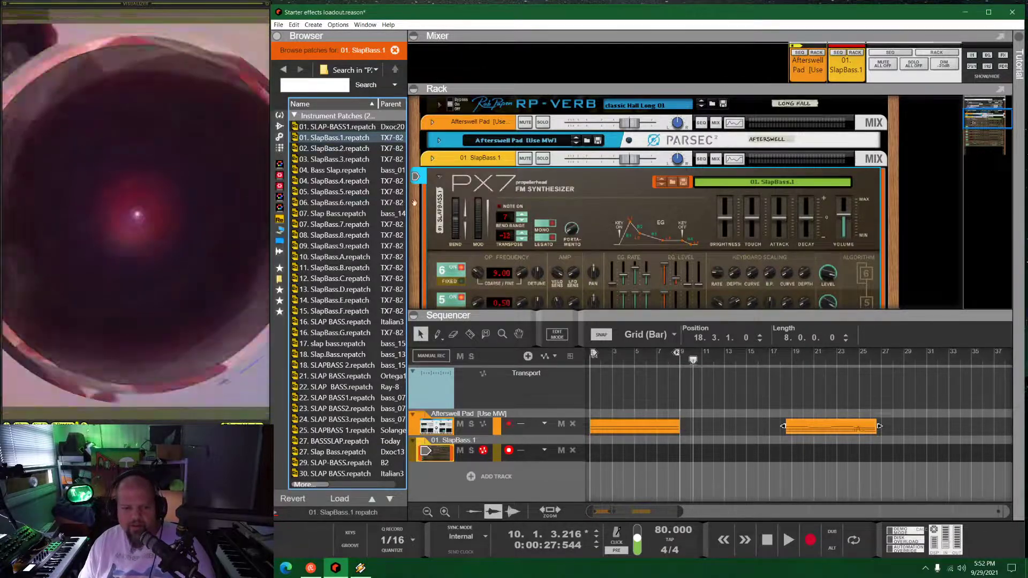
pyautogui.click(335, 202)
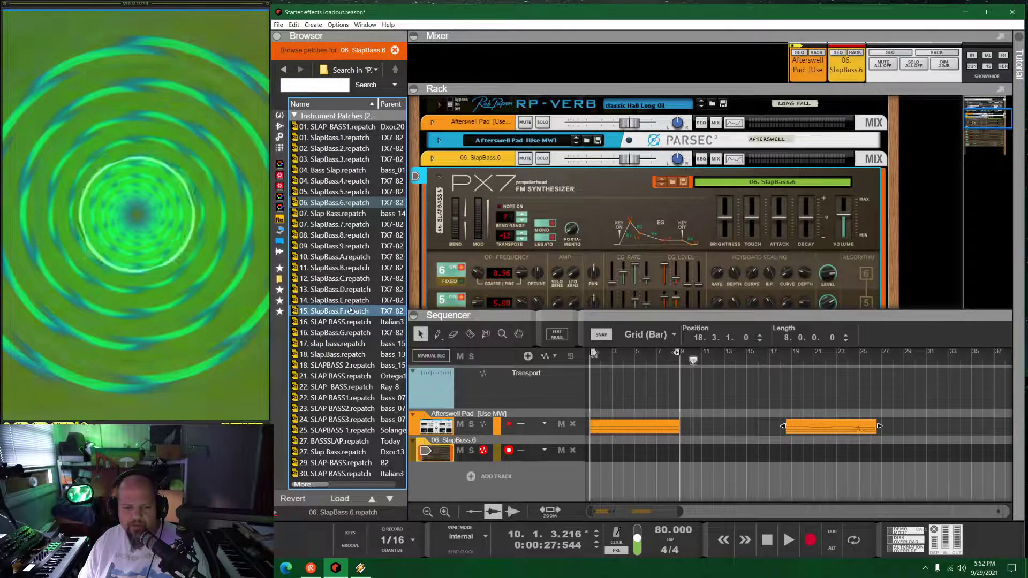
pyautogui.click(336, 355)
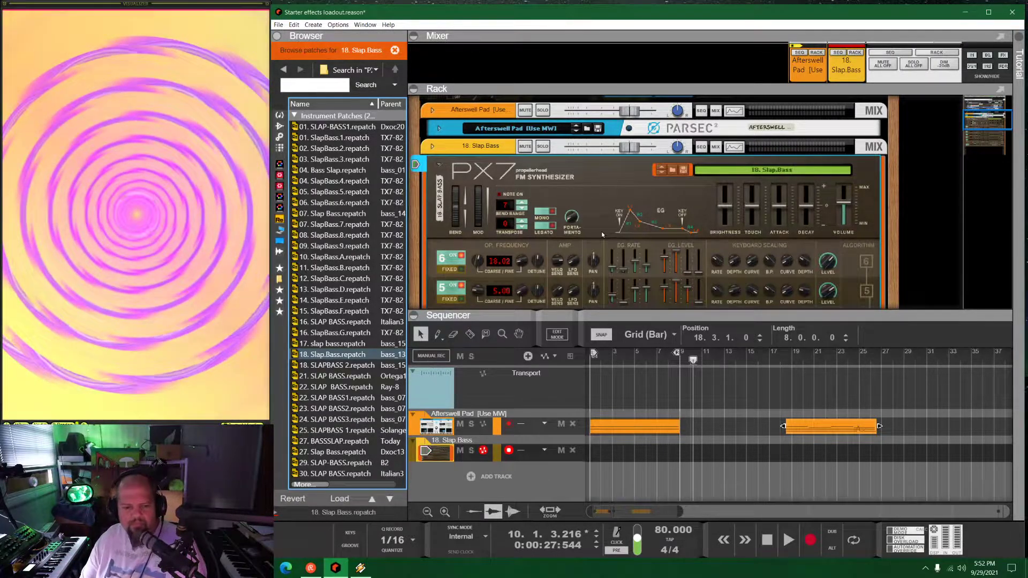
pyautogui.scroll(-1, 377, 305)
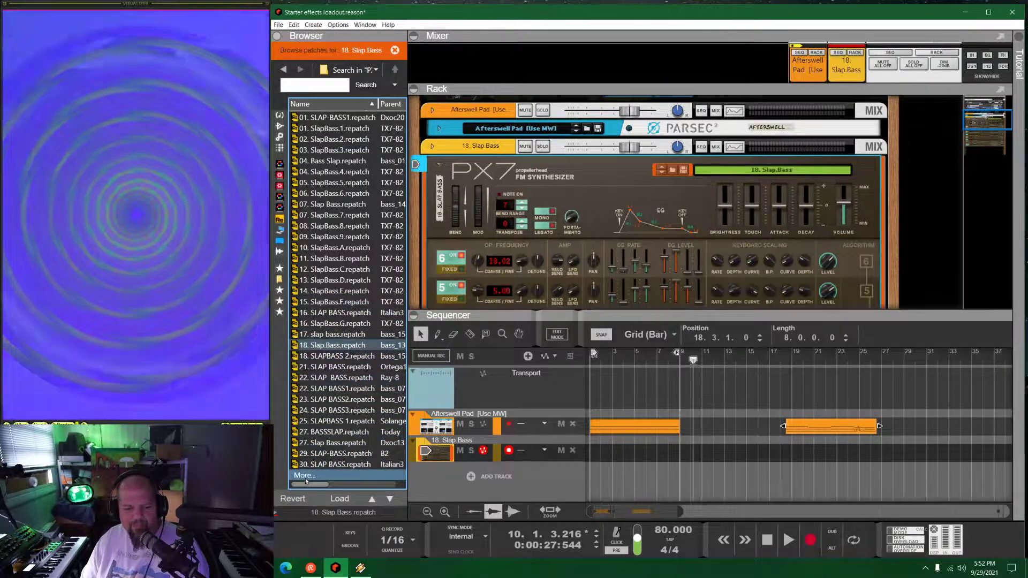
pyautogui.click(343, 476)
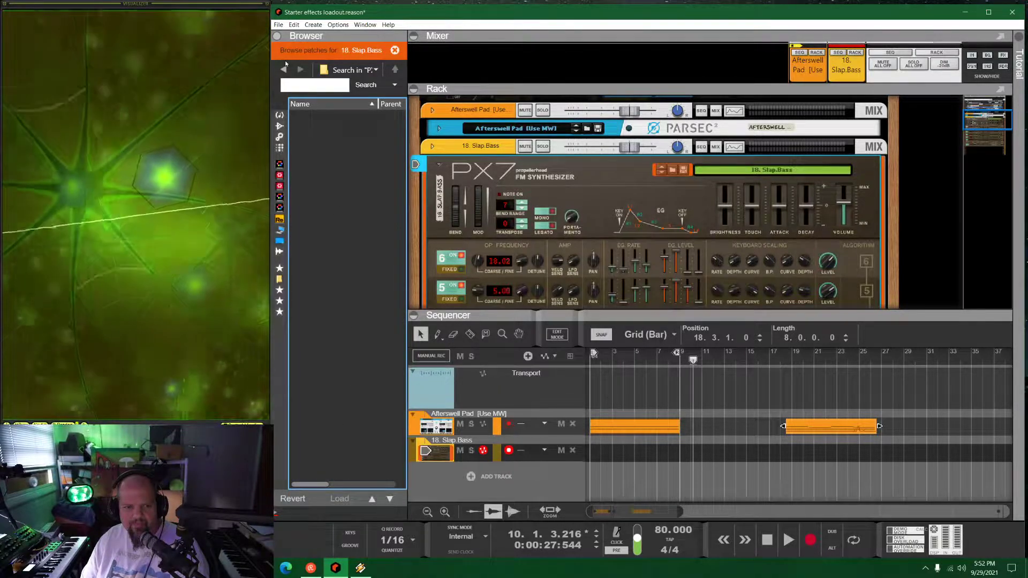
# Return the browser to the instrument devices and play the song briefly from the start
pyautogui.click(279, 116)
pyautogui.click(634, 380)
pyautogui.press('Home')
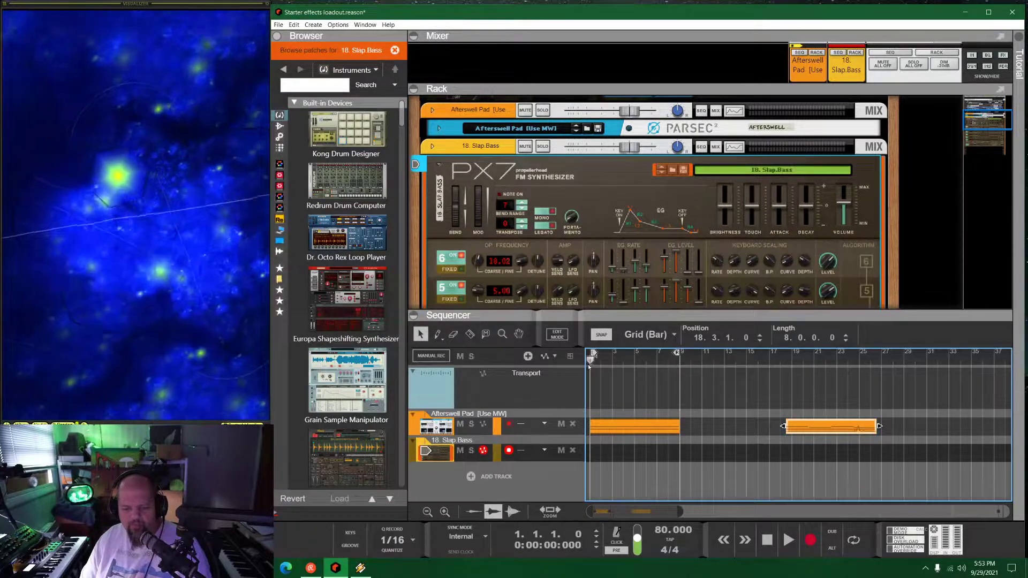
pyautogui.press('space')
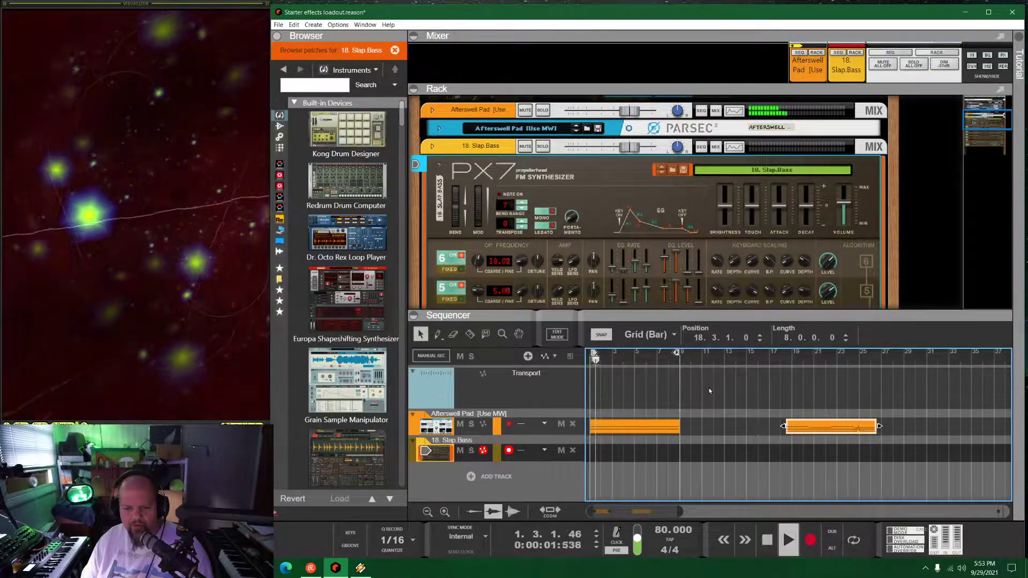
pyautogui.press('space')
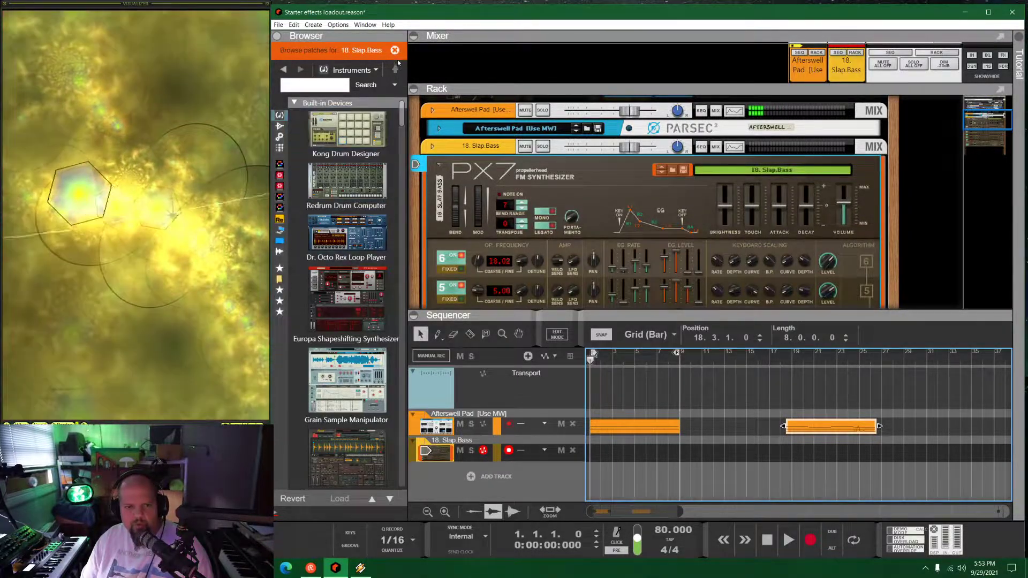
# End patch browsing and replace the PX7 in the rack with Synapse Audio's The Legend
pyautogui.scroll(-5, 351, 209)
pyautogui.scroll(-8, 353, 212)
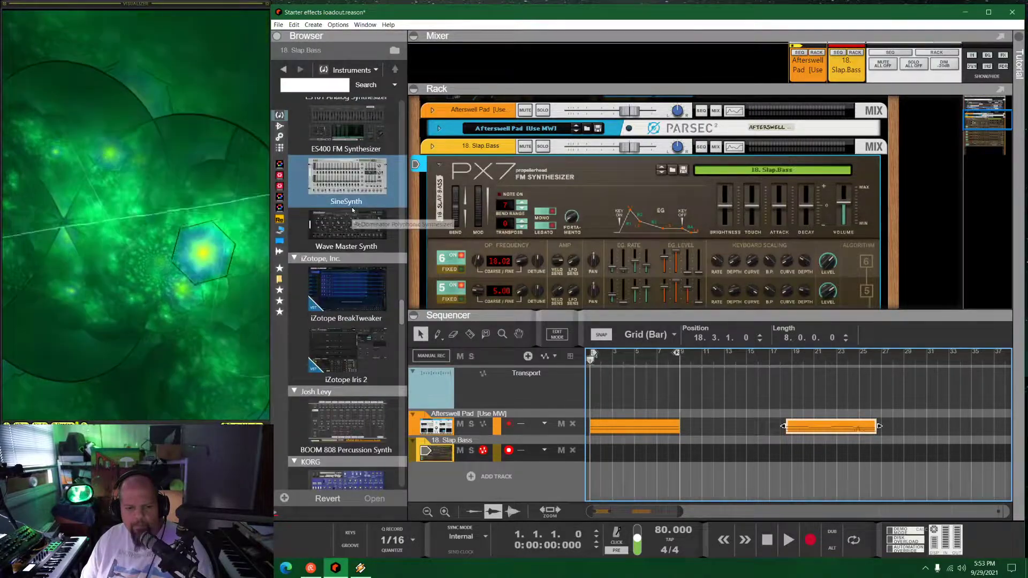
pyautogui.scroll(-3, 353, 211)
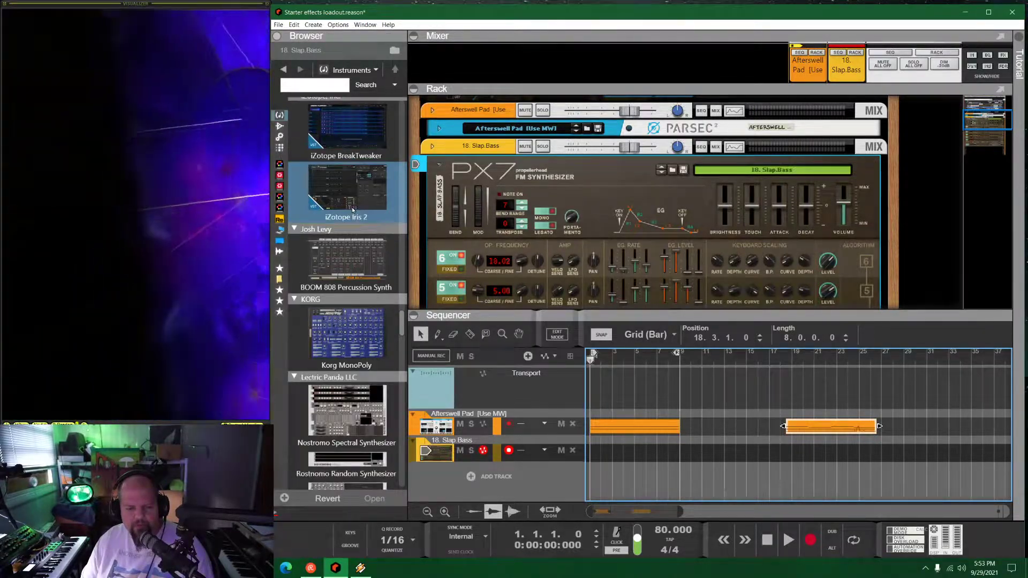
pyautogui.scroll(-4, 351, 207)
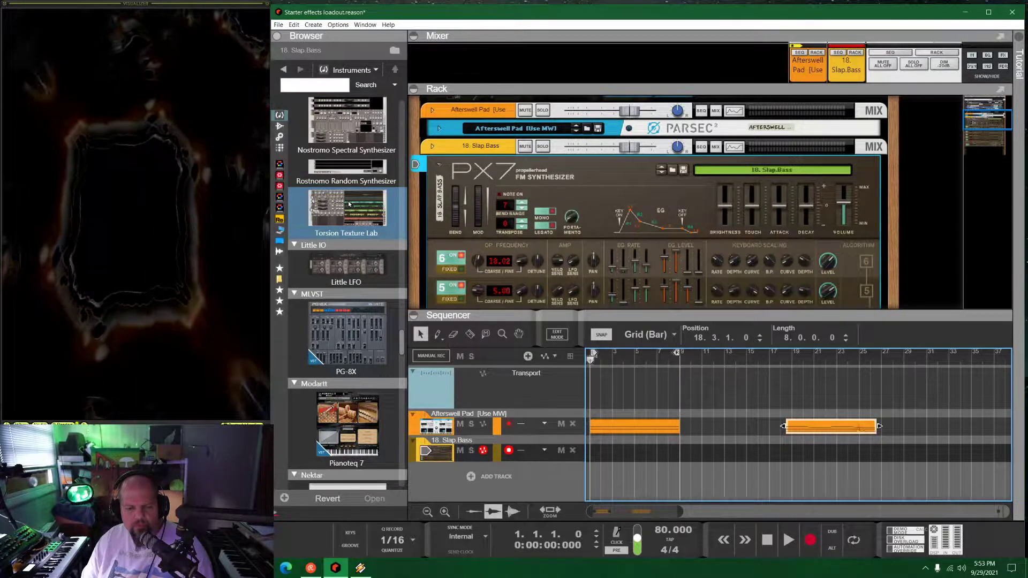
pyautogui.scroll(-4, 349, 205)
pyautogui.scroll(-10, 347, 199)
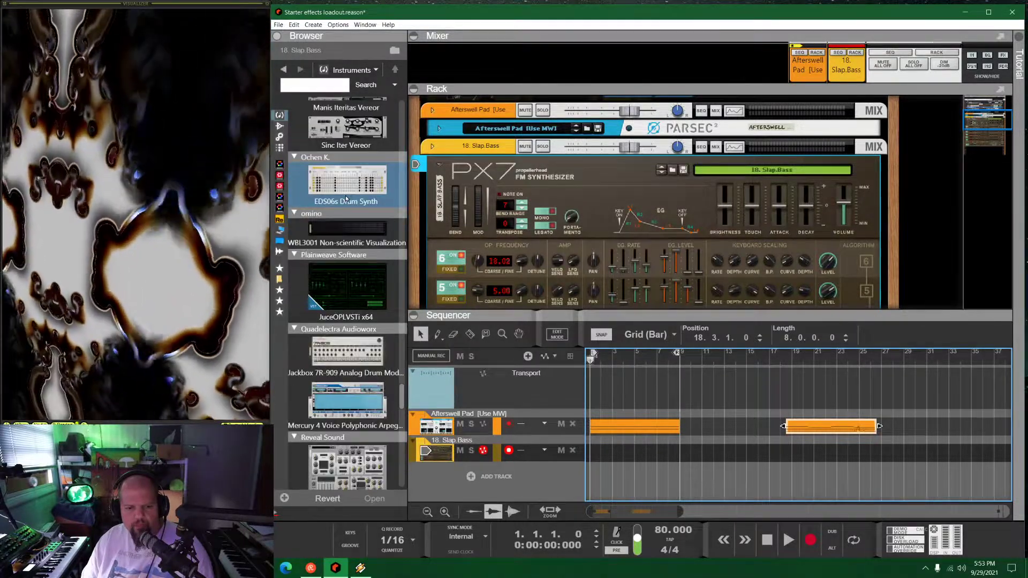
pyautogui.scroll(-10, 346, 198)
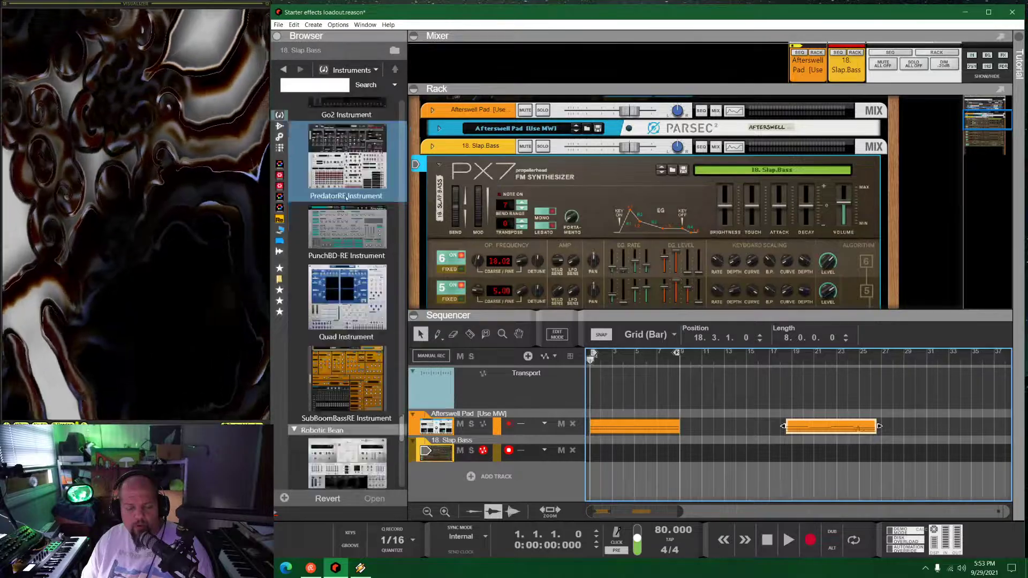
pyautogui.scroll(-4, 347, 198)
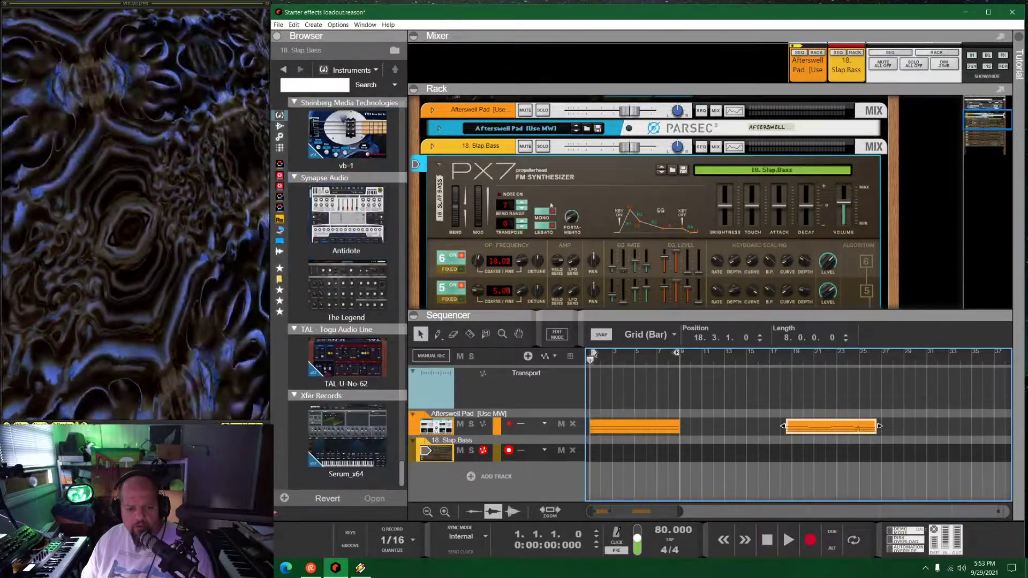
pyautogui.click(343, 289)
pyautogui.moveTo(343, 289); pyautogui.dragTo(631, 185)
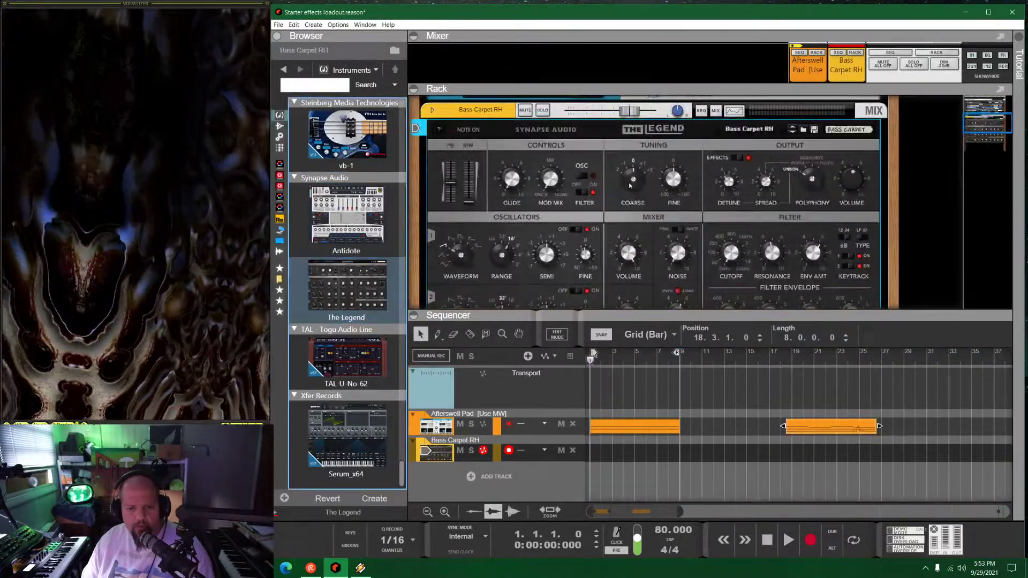
# Set the track color of the Bass Carpet RH channel to Burgundy and select The Legend device
pyautogui.rightClick(505, 113)
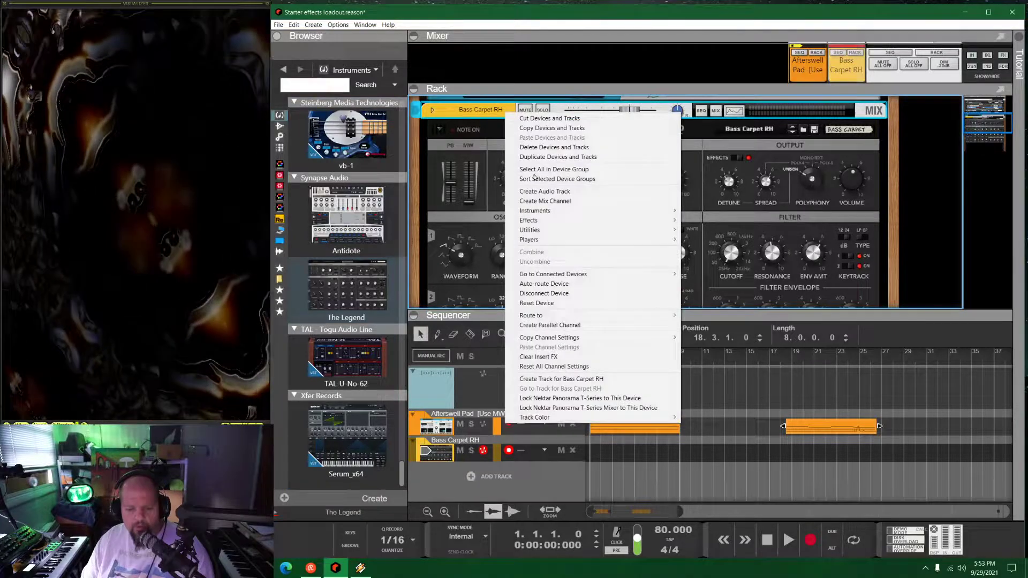
pyautogui.moveTo(589, 420)
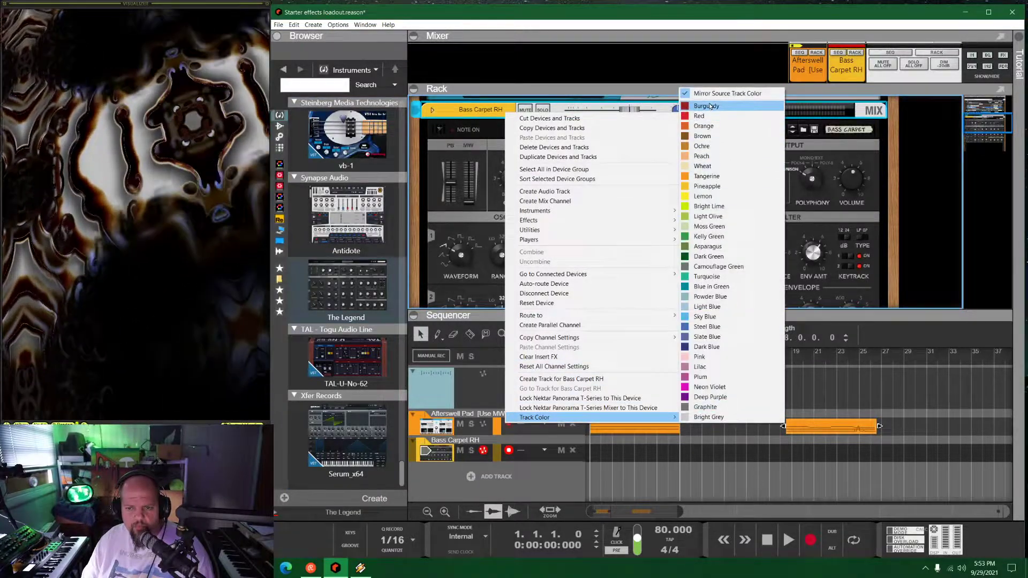
pyautogui.click(706, 106)
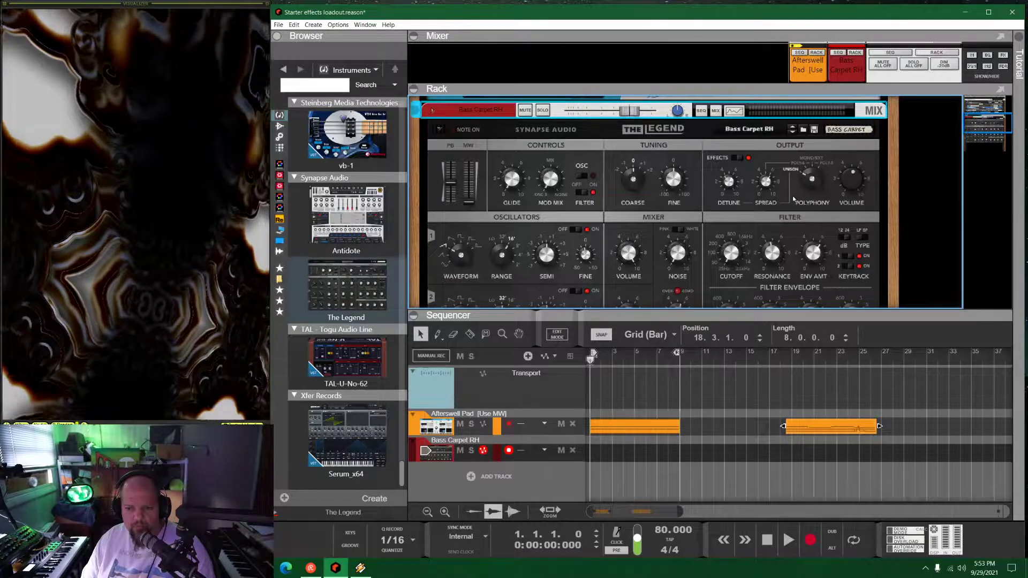
pyautogui.click(896, 210)
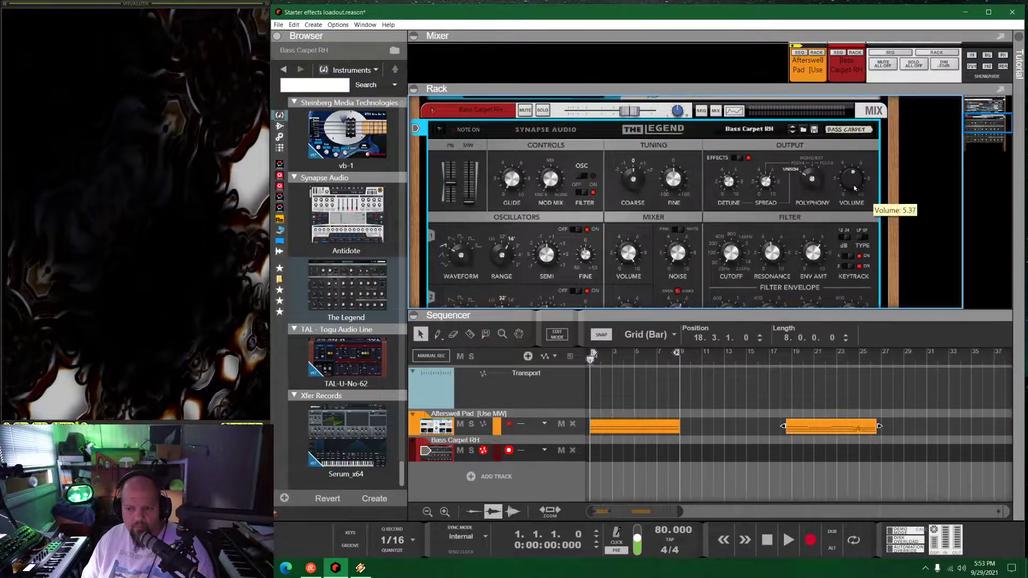
pyautogui.scroll(-2, 684, 204)
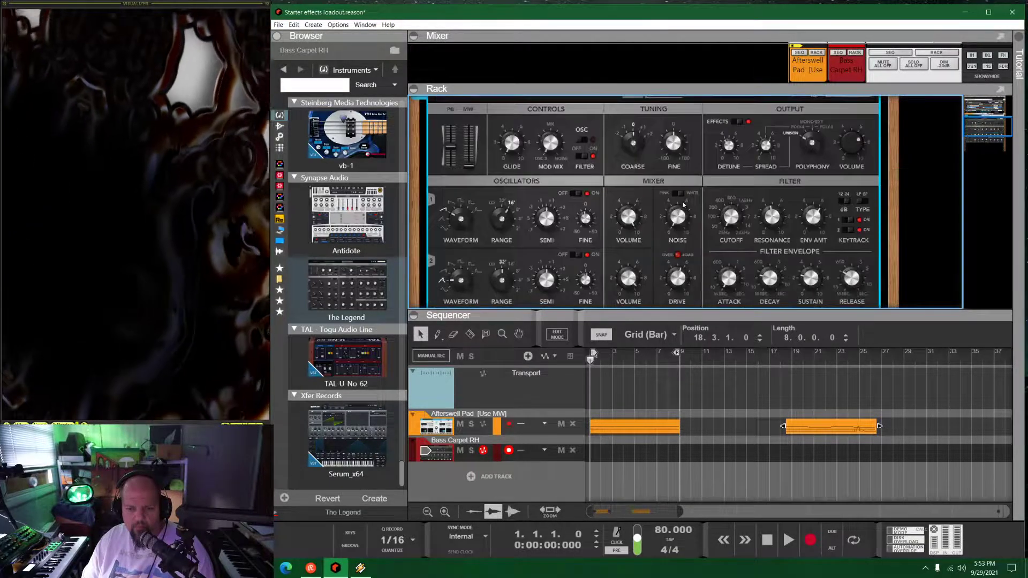
# Create a one-bar clip at bar 1 on the Bass Carpet RH track, maximize the sequencer and audition the E2 key
pyautogui.doubleClick(594, 457)
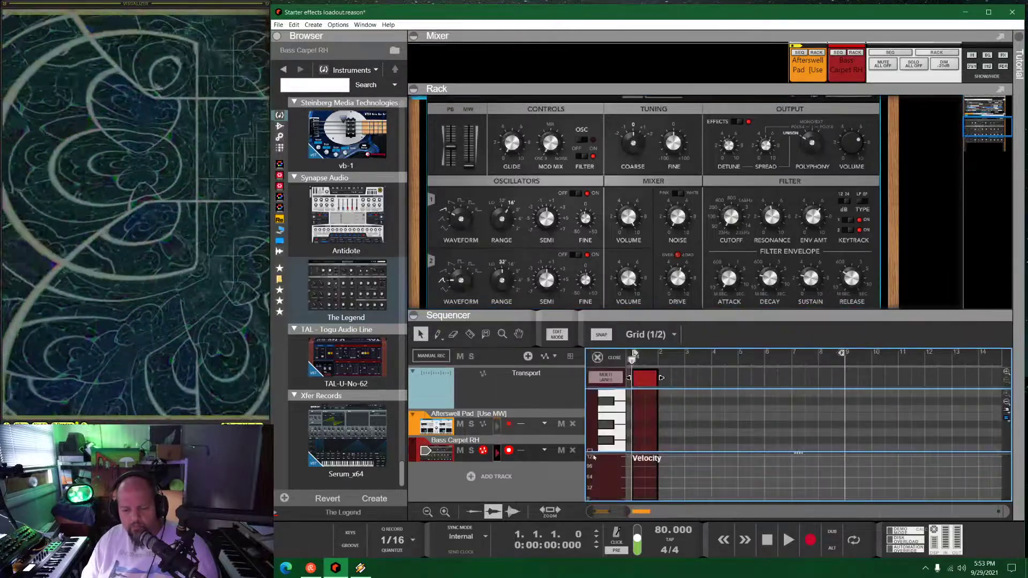
pyautogui.press('F6')
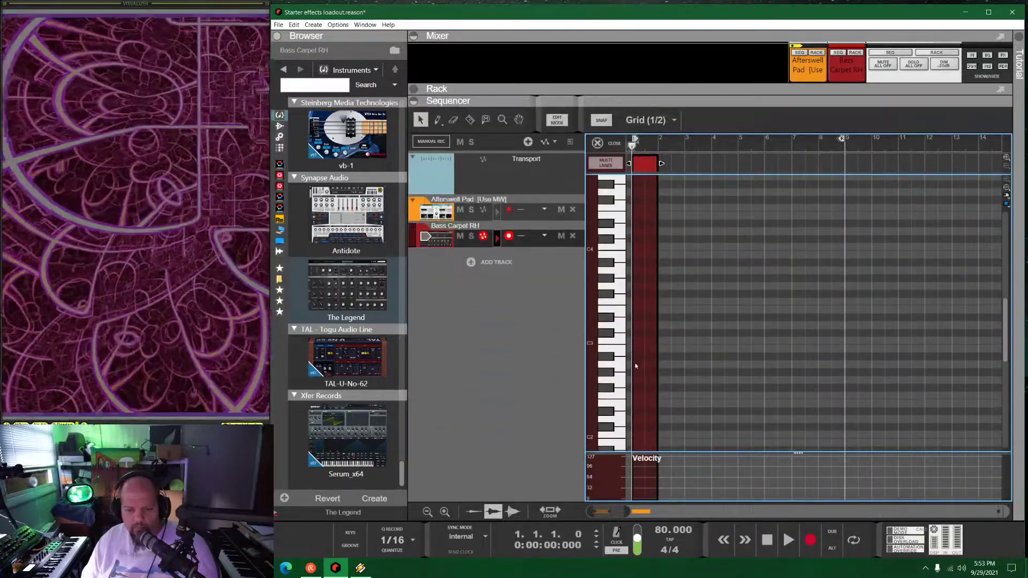
pyautogui.click(625, 404)
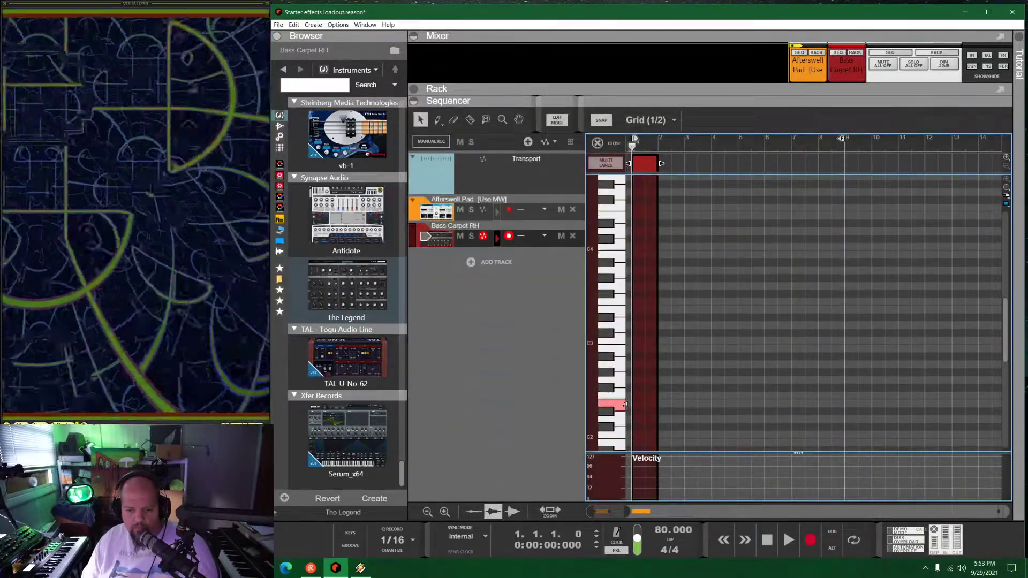
# Draw an E2 note at the clip's start, leave note editing and extend the Bass Carpet RH clip to nine bars
pyautogui.keyDown('alt'); pyautogui.click(638, 403); pyautogui.keyUp('alt')
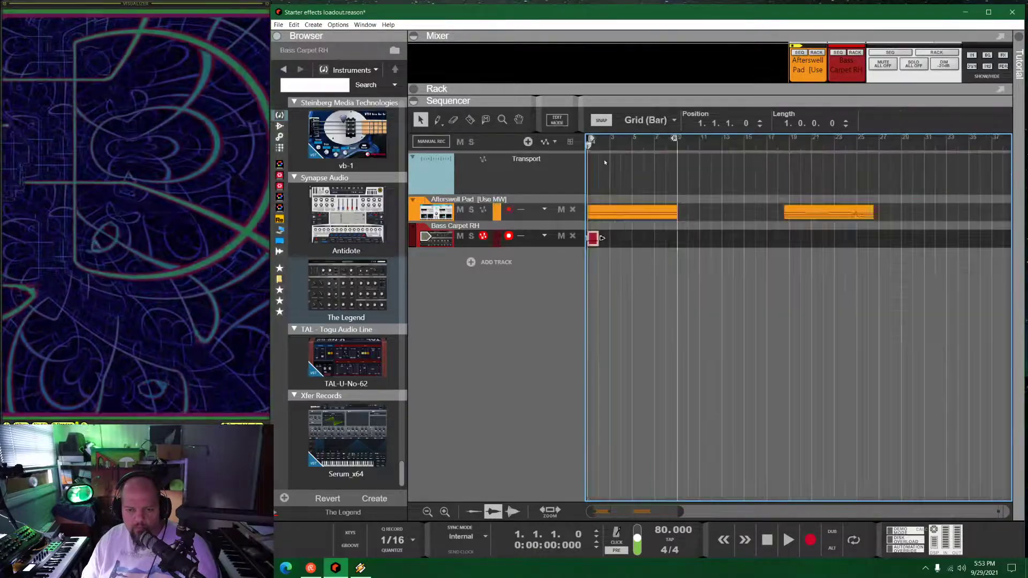
pyautogui.click(597, 143)
pyautogui.moveTo(600, 237); pyautogui.dragTo(683, 234)
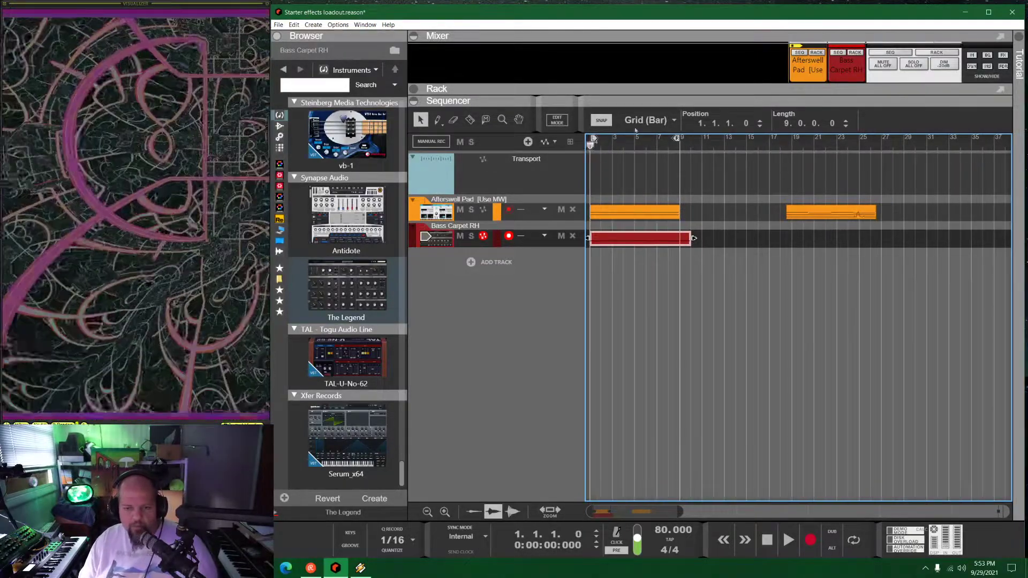
# Enlarge the rack area and solo the Bass Carpet RH channel during playback
pyautogui.press('space')
pyautogui.moveTo(659, 96); pyautogui.dragTo(717, 160)
pyautogui.click(543, 183)
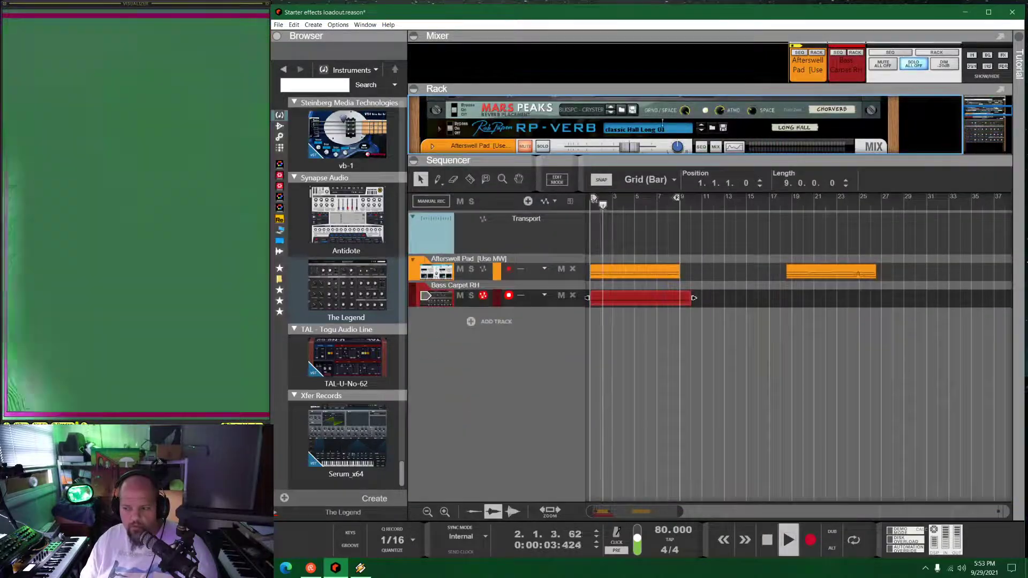
pyautogui.press('space')
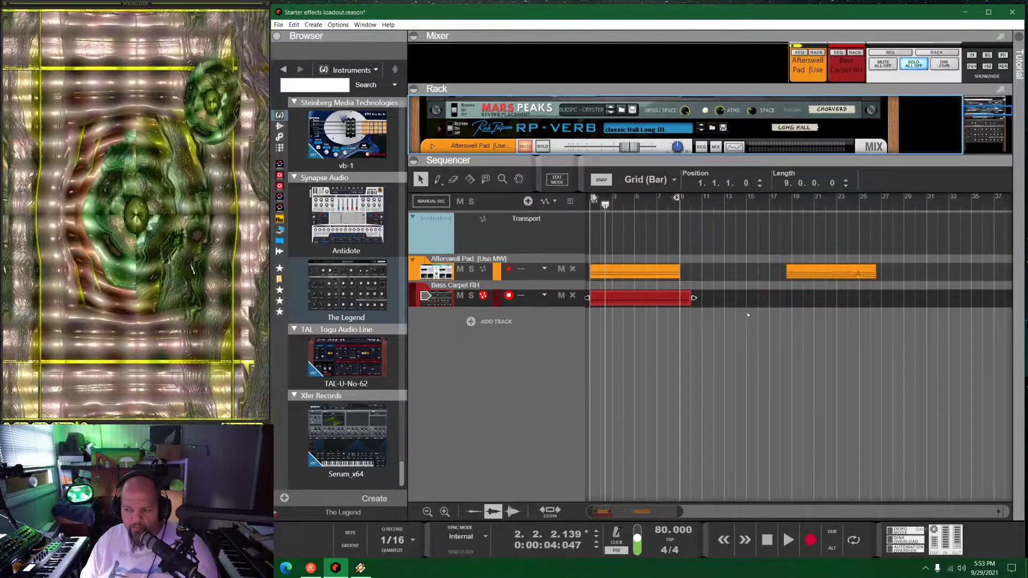
# Lower the long bass note in the Bass Carpet RH clip to D#2, and return the playhead to bar 1
pyautogui.doubleClick(651, 299)
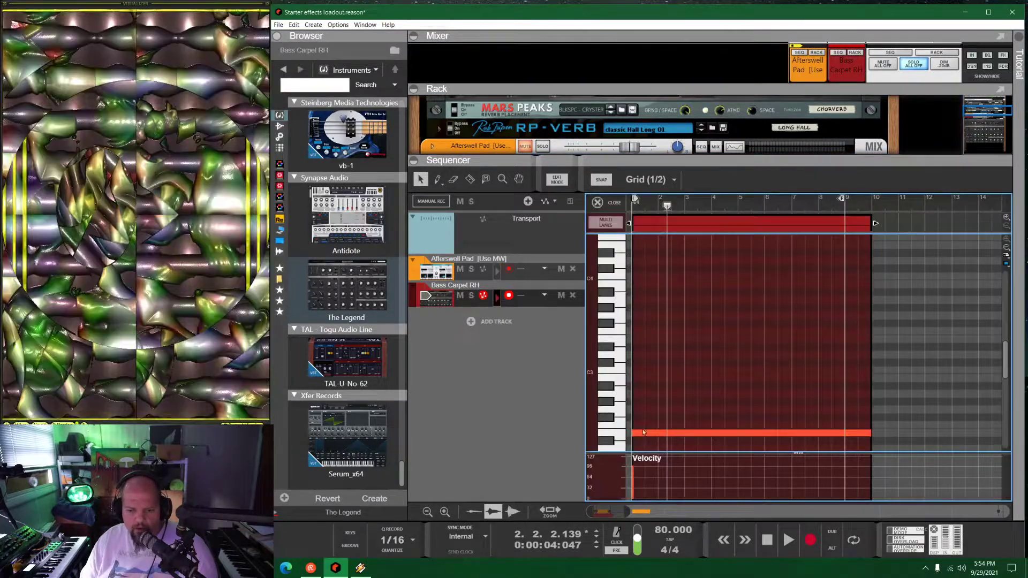
pyautogui.moveTo(644, 433); pyautogui.dragTo(644, 441)
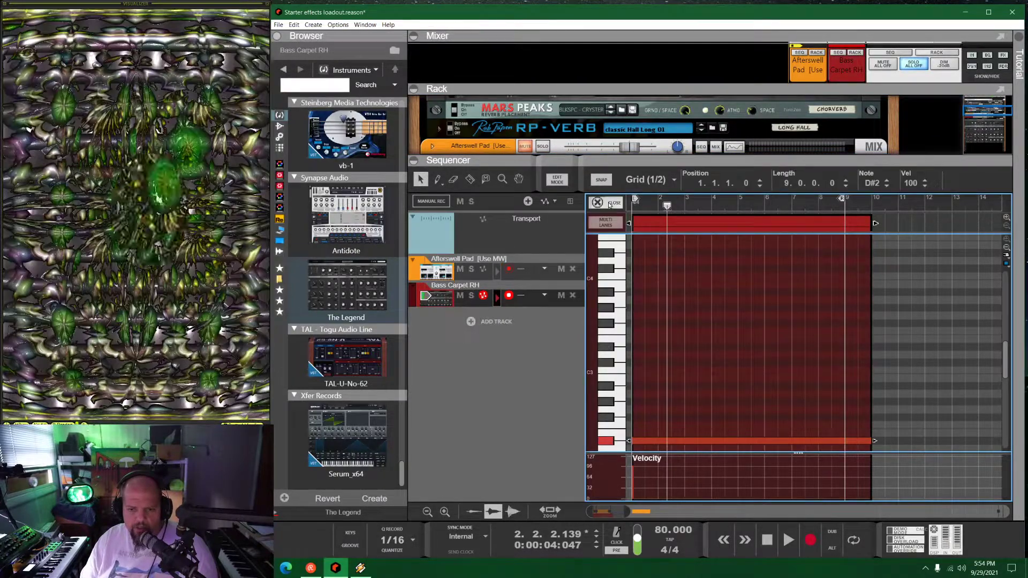
pyautogui.click(605, 203)
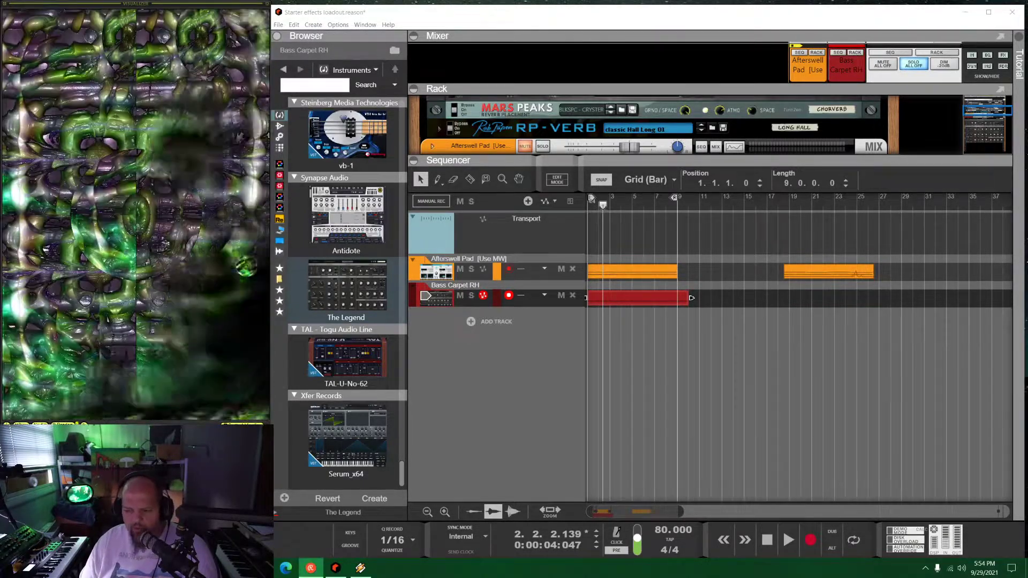
pyautogui.click(607, 21)
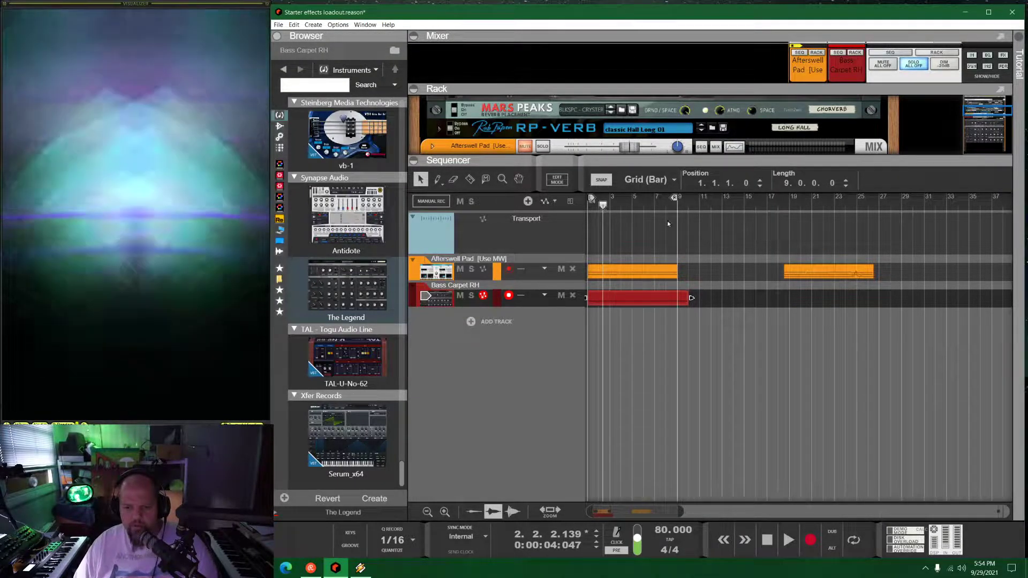
pyautogui.click(597, 206)
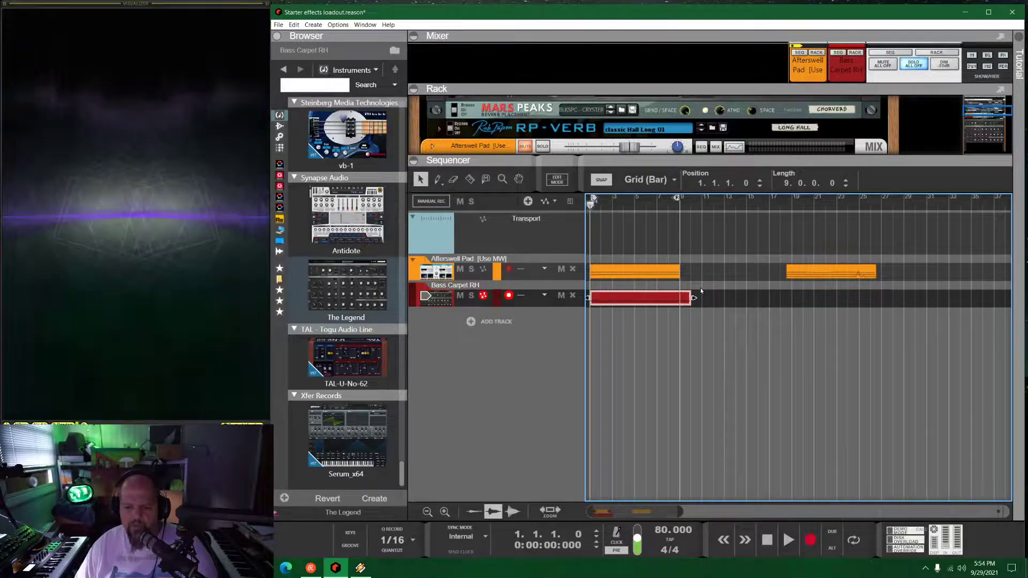
pyautogui.click(722, 281)
# Make room in the rack for The Legend's full panel and move the right locator to bar 10, the bass clip's end
pyautogui.moveTo(717, 159); pyautogui.dragTo(701, 312)
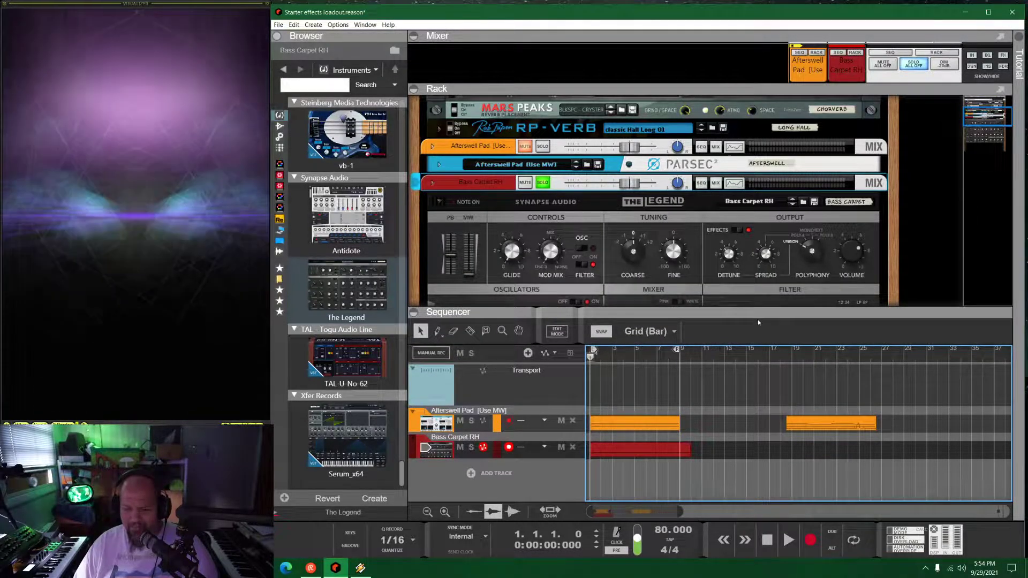
pyautogui.scroll(-2, 679, 244)
pyautogui.scroll(-1, 455, 376)
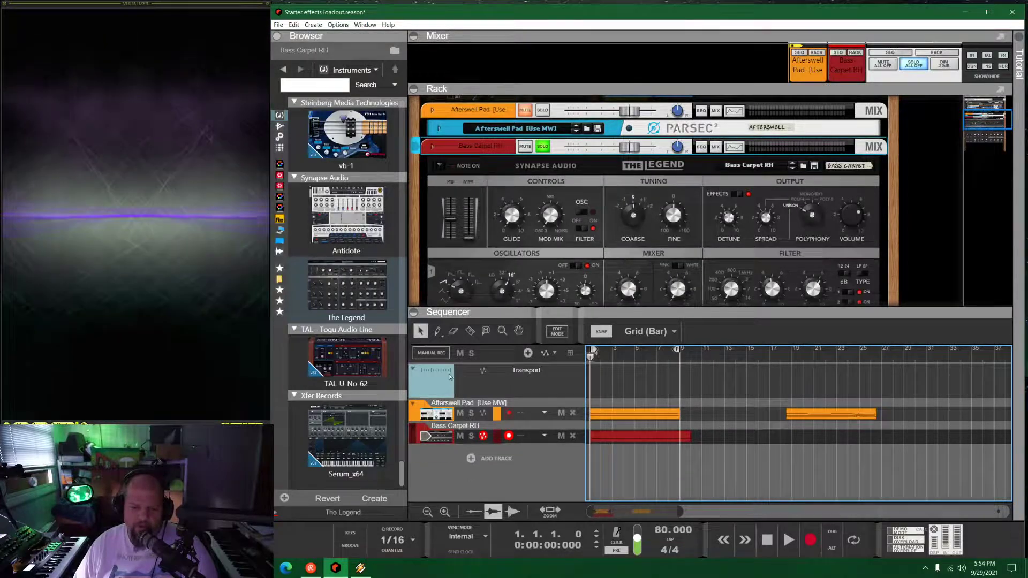
pyautogui.click(412, 370)
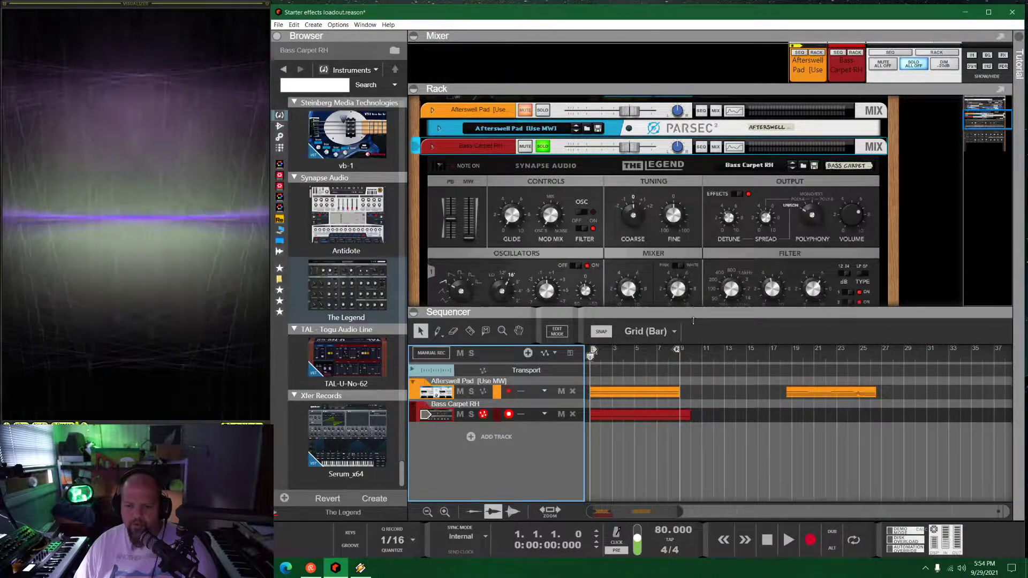
pyautogui.moveTo(693, 312); pyautogui.dragTo(692, 401)
pyautogui.press('space')
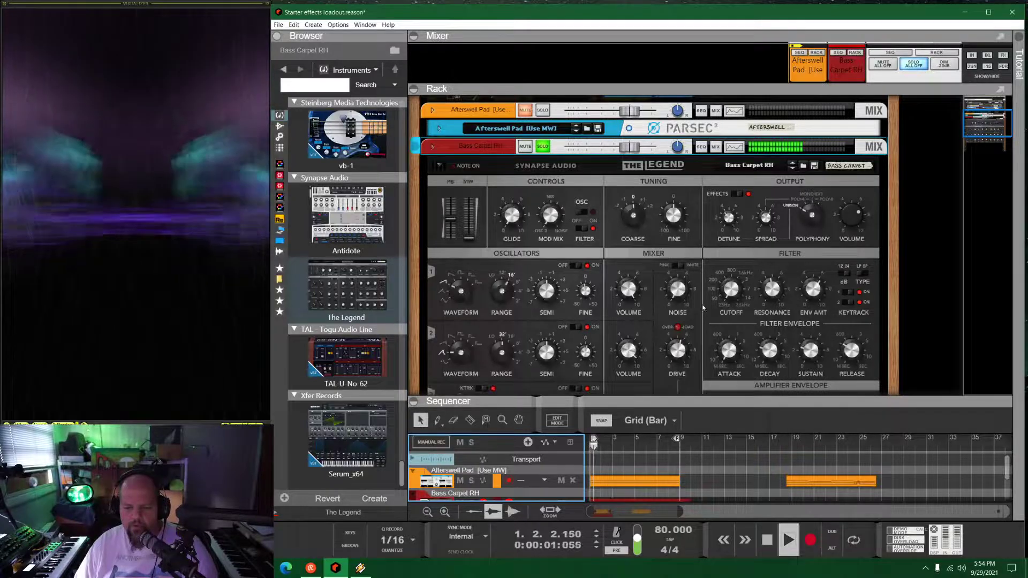
pyautogui.moveTo(676, 442)
pyautogui.mouseDown()
pyautogui.moveTo(707, 444)
pyautogui.moveTo(690, 446)
pyautogui.mouseUp()
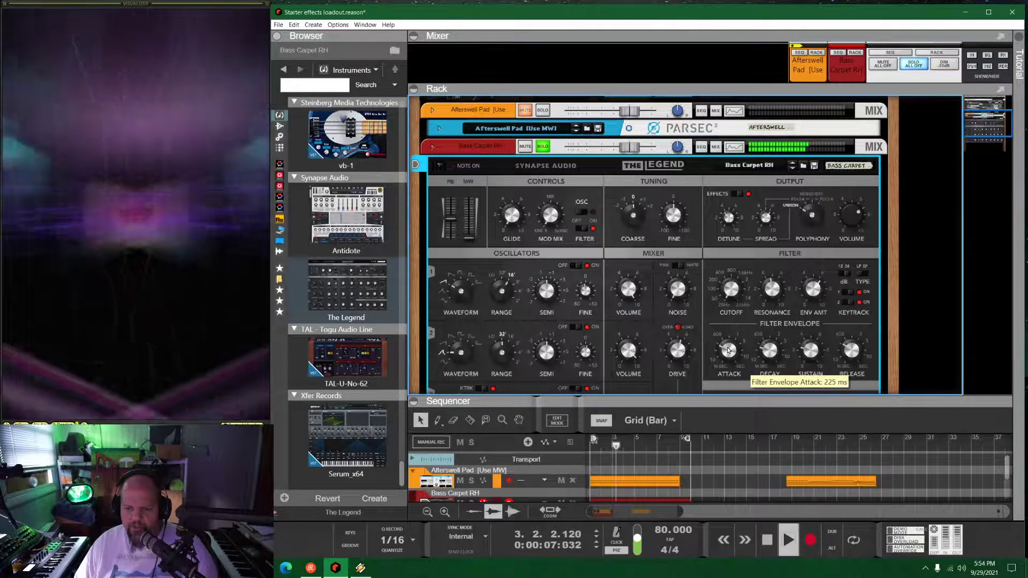
# Set The Legend's amplifier envelope attack to 864 ms, replaying the bass from bar 1 between adjustments
pyautogui.scroll(-3, 878, 300)
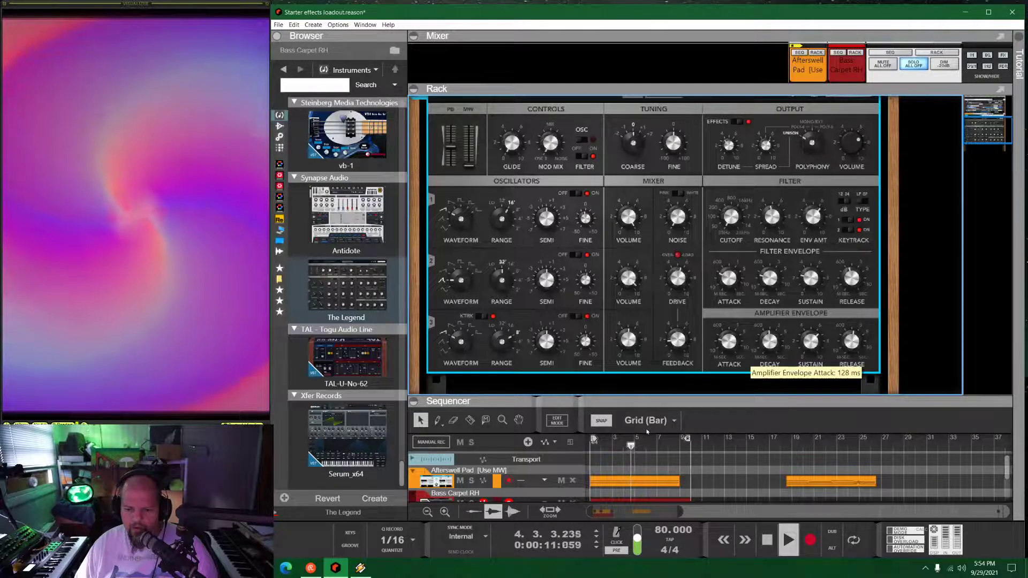
pyautogui.press('space')
pyautogui.press('Home')
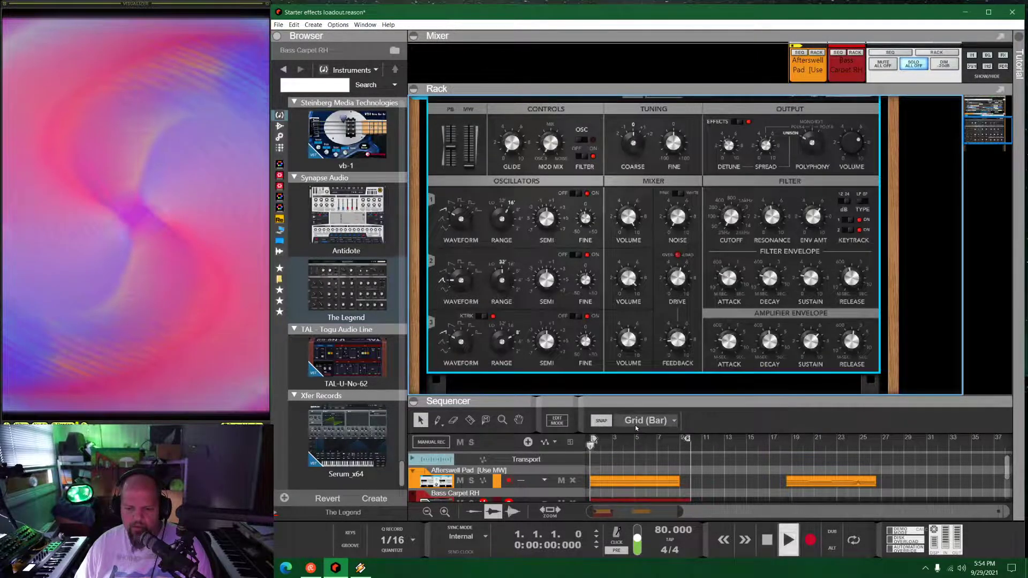
pyautogui.press('space')
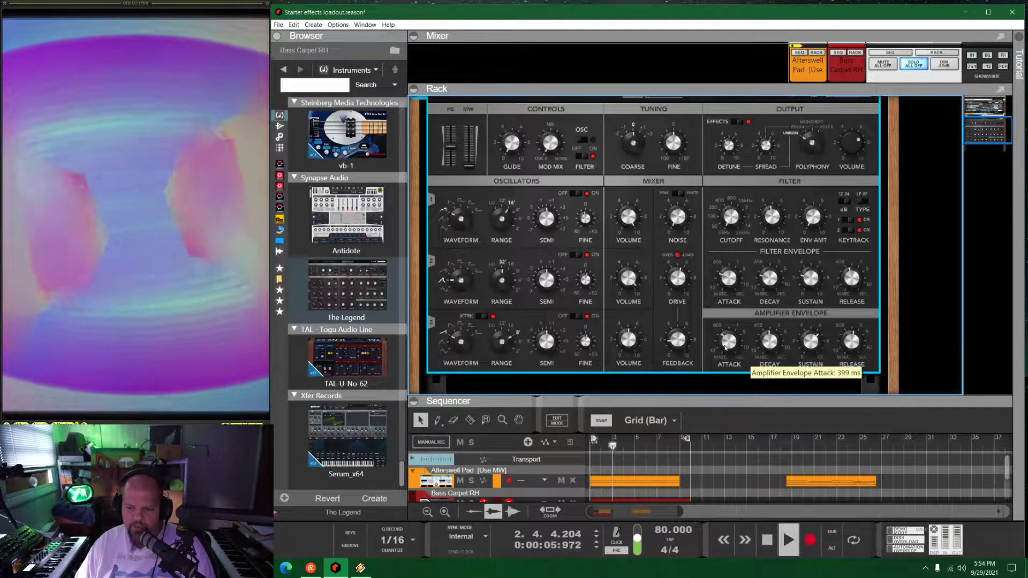
pyautogui.press('space')
pyautogui.press('Home')
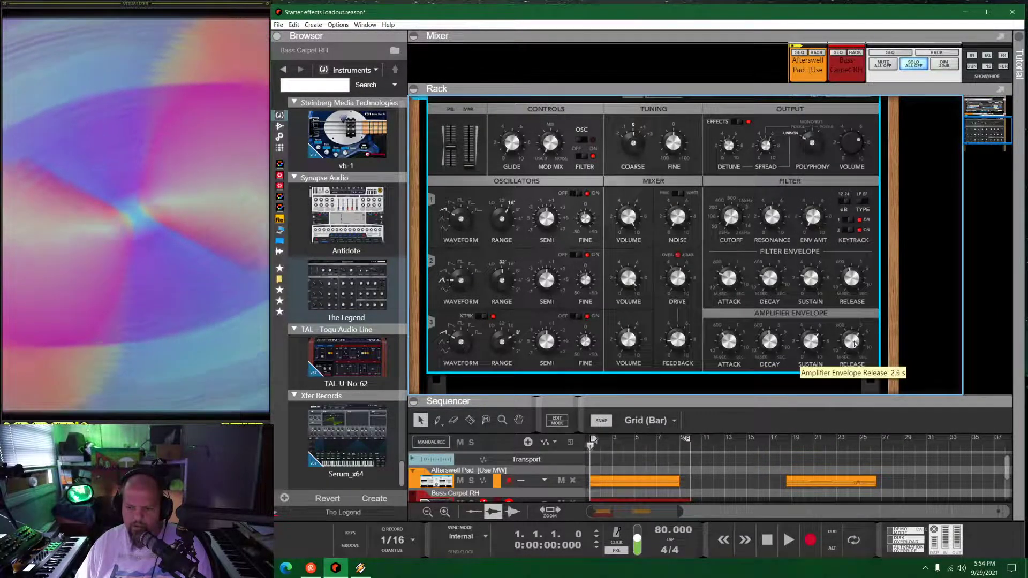
pyautogui.press('space')
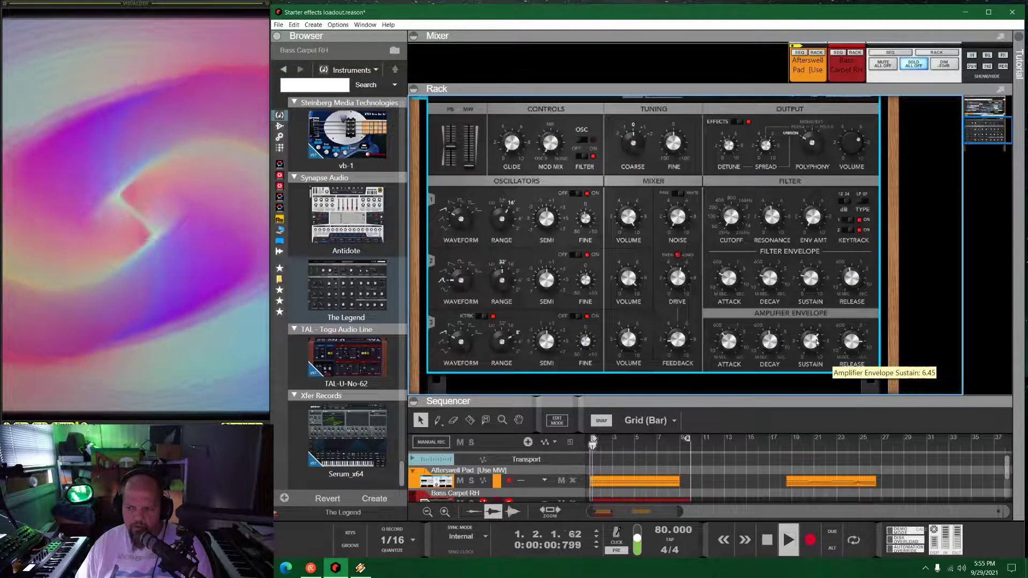
pyautogui.scroll(2, 731, 337)
pyautogui.press('space')
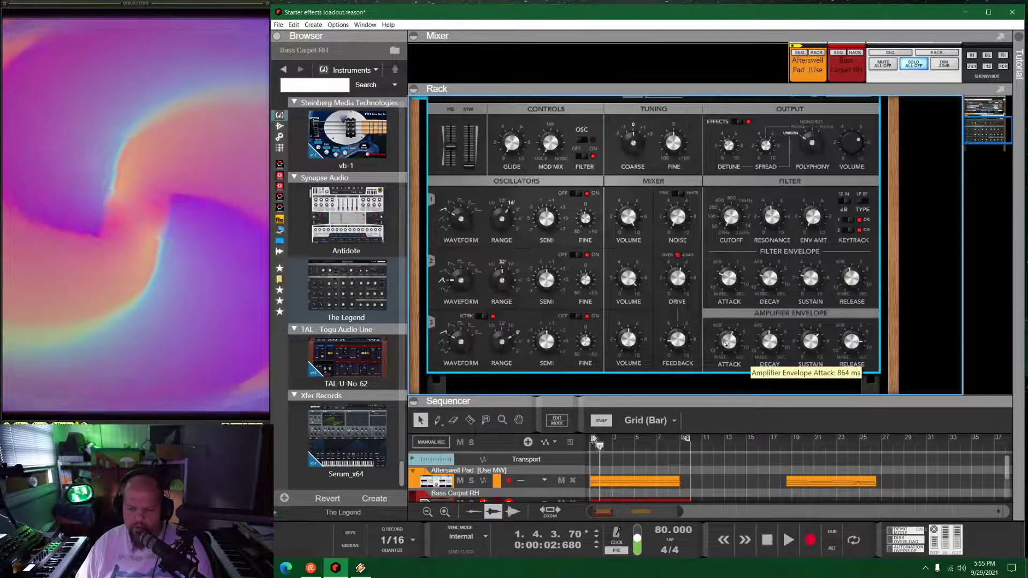
pyautogui.press('Home')
pyautogui.press('space')
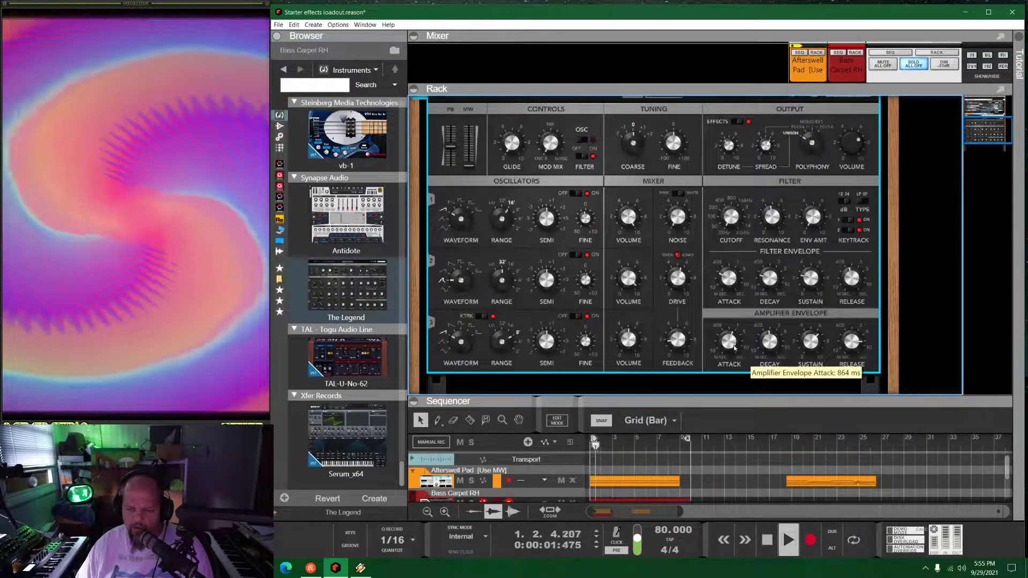
pyautogui.press('space')
pyautogui.press('Home')
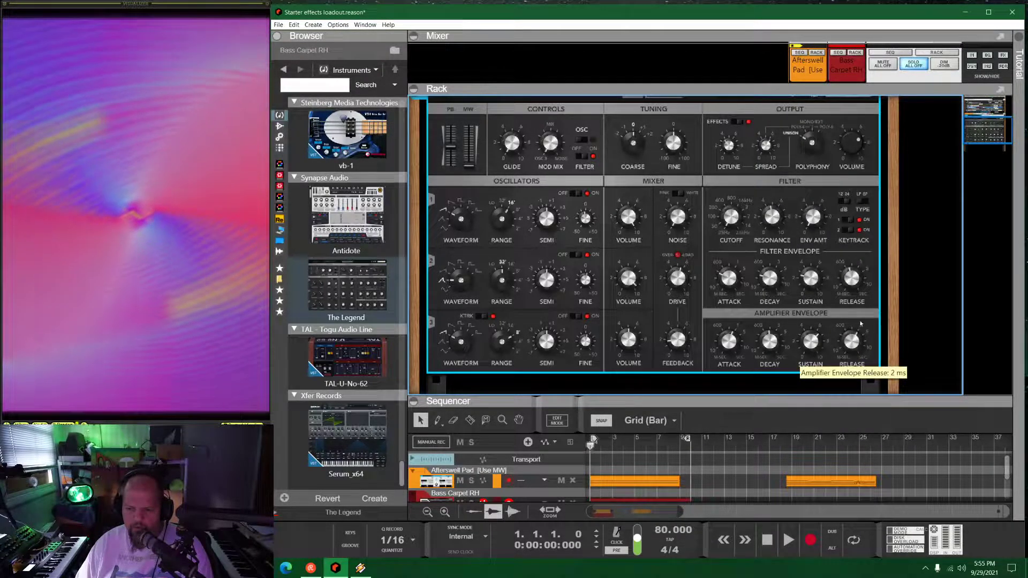
# Adjust The Legend's filter cutoff during playback and set the range of oscillator 3 to 16'
pyautogui.press('space')
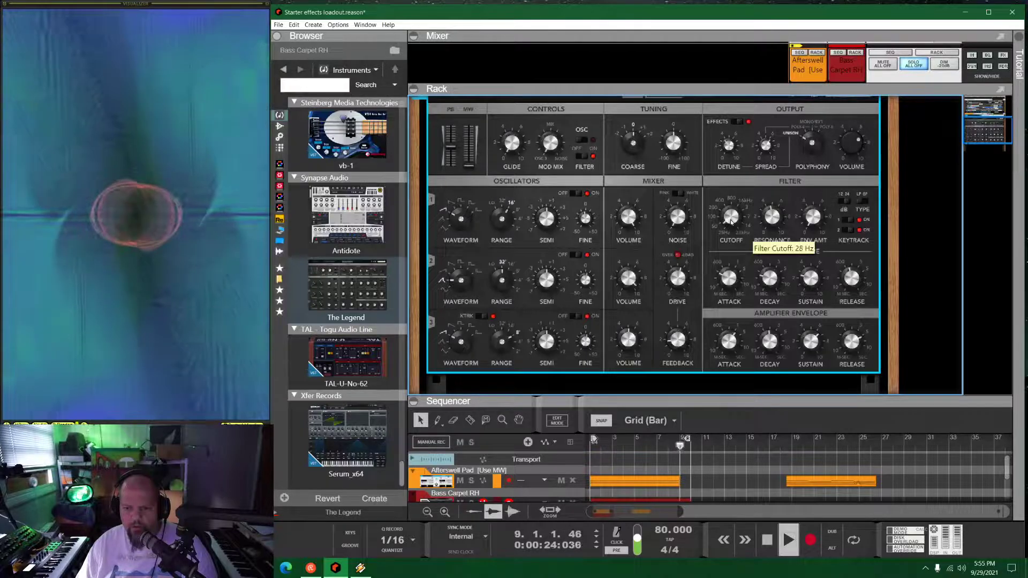
pyautogui.moveTo(731, 218); pyautogui.dragTo(732, 217)
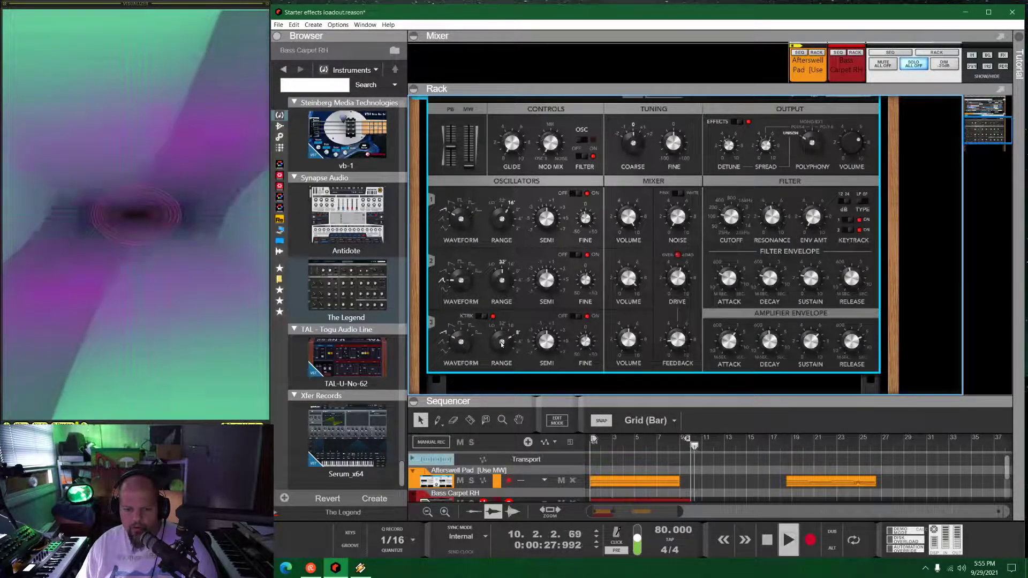
pyautogui.moveTo(502, 344); pyautogui.dragTo(502, 348)
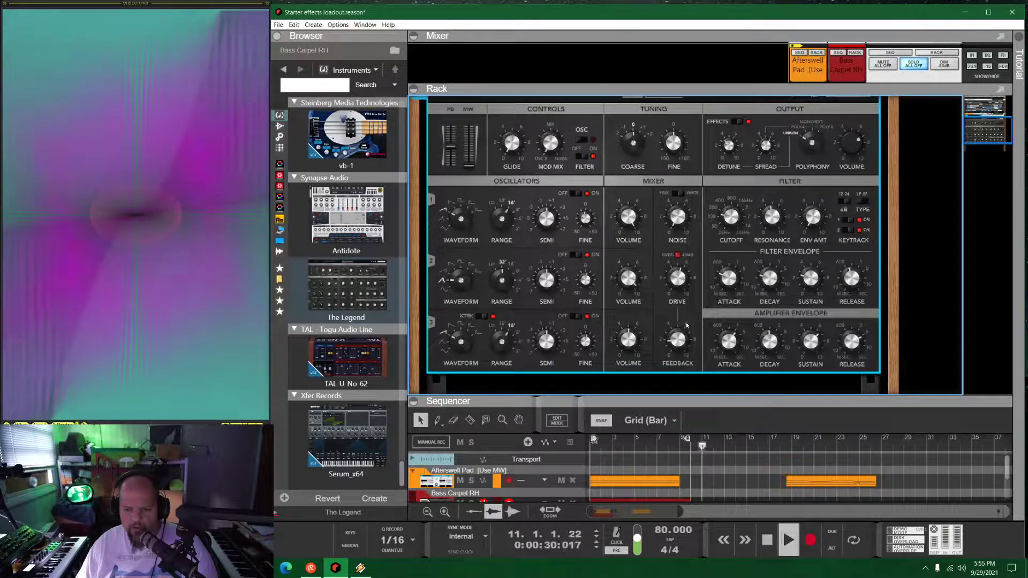
pyautogui.press('space')
# Turn on loop playback and adjust The Legend's unison spread while the bass plays
pyautogui.press('l')
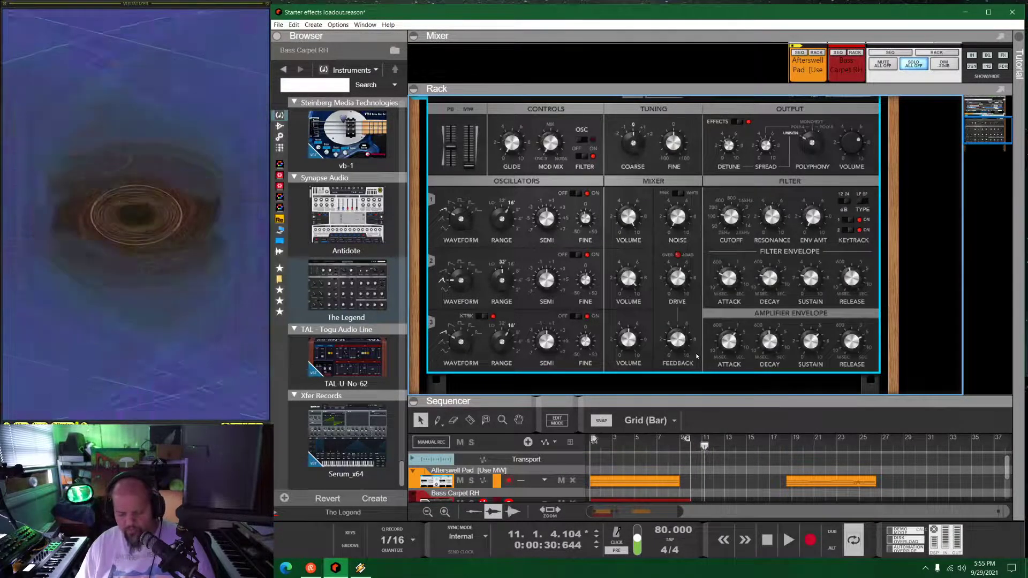
pyautogui.press('space')
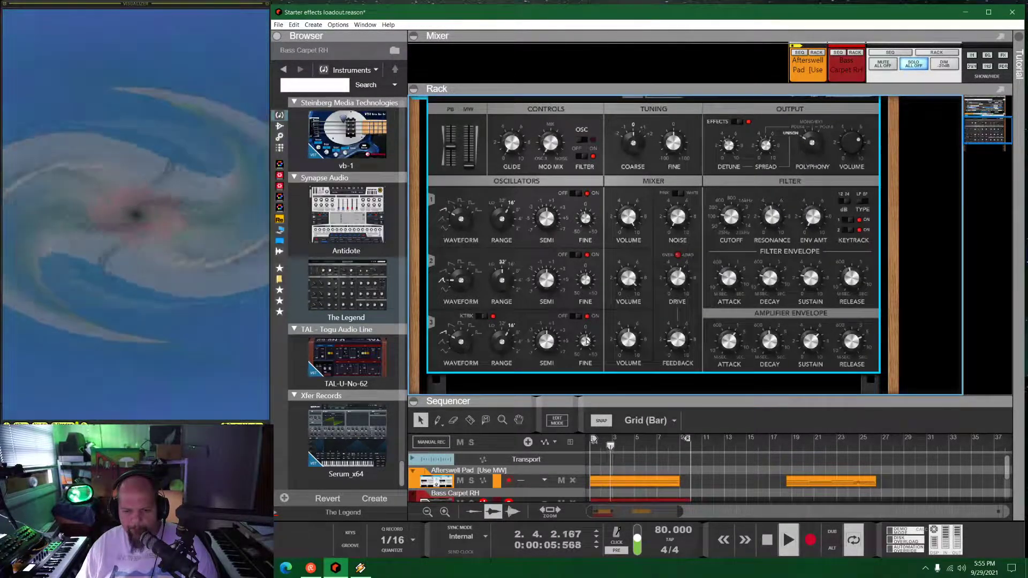
pyautogui.moveTo(586, 341)
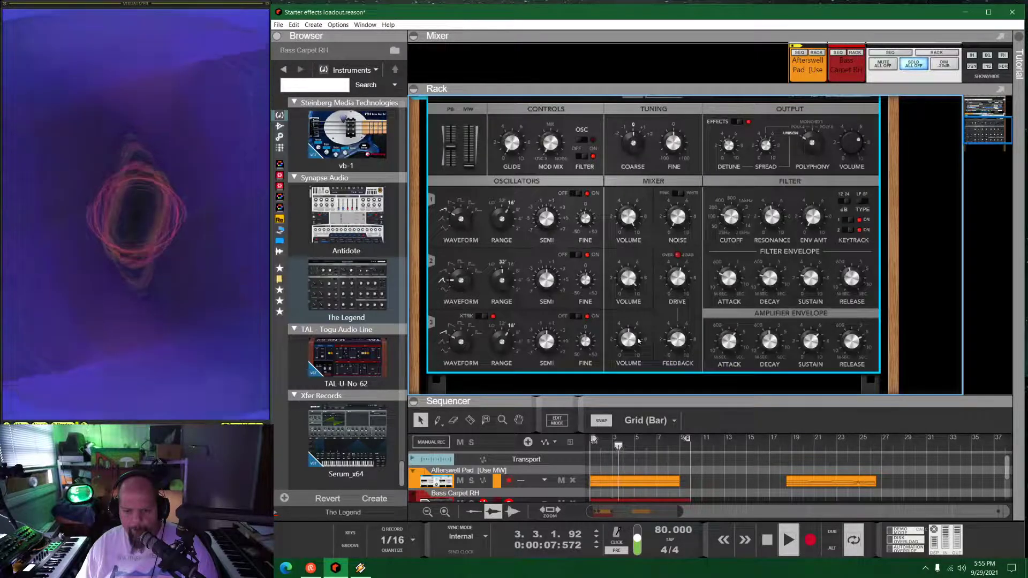
pyautogui.moveTo(769, 144)
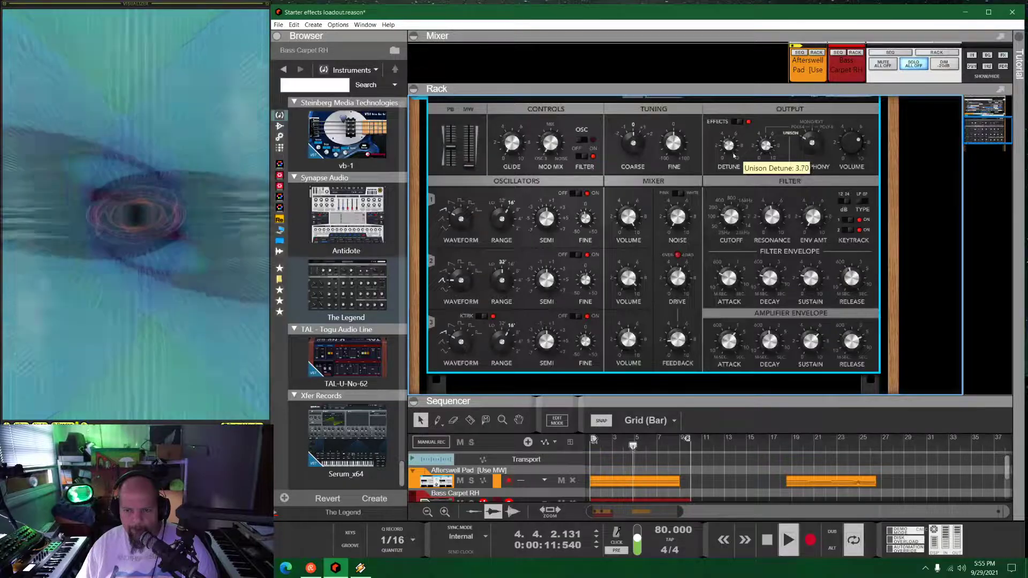
pyautogui.moveTo(767, 145); pyautogui.dragTo(763, 230)
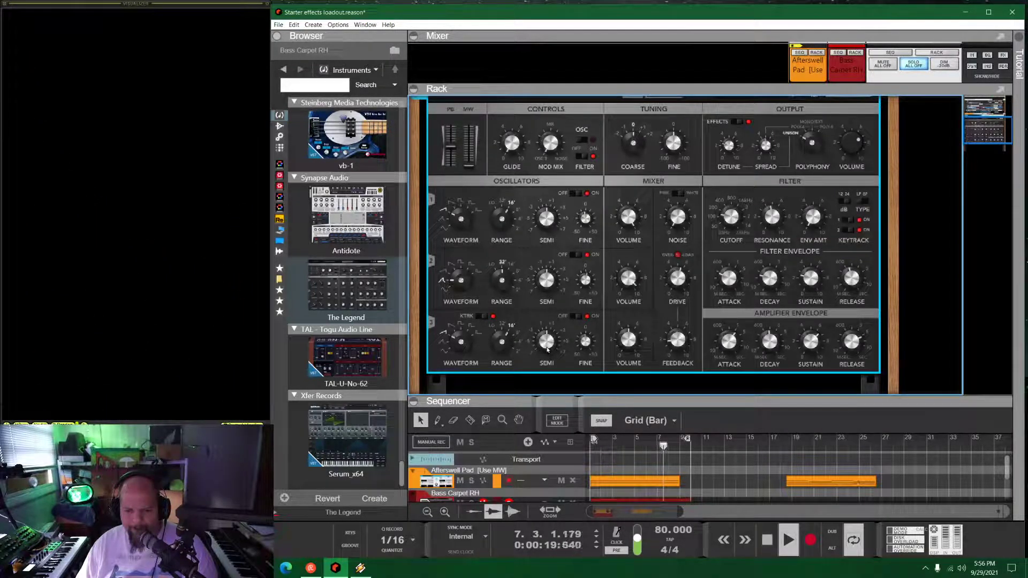
# Add a Filter Cutoff automation lane for The Legend and fold the device in the rack
pyautogui.moveTo(734, 215)
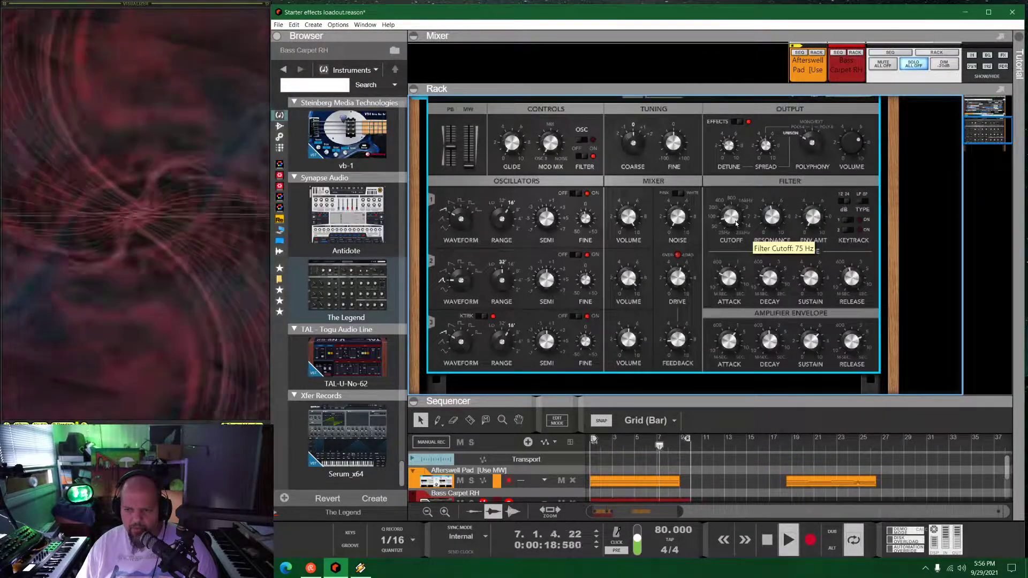
pyautogui.rightClick(731, 216)
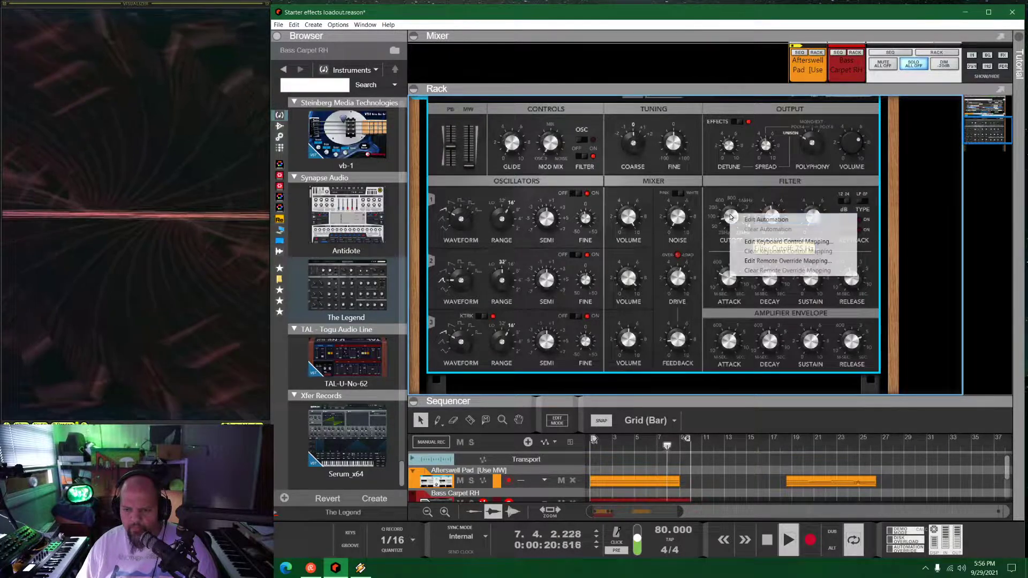
pyautogui.click(755, 219)
pyautogui.scroll(3, 464, 224)
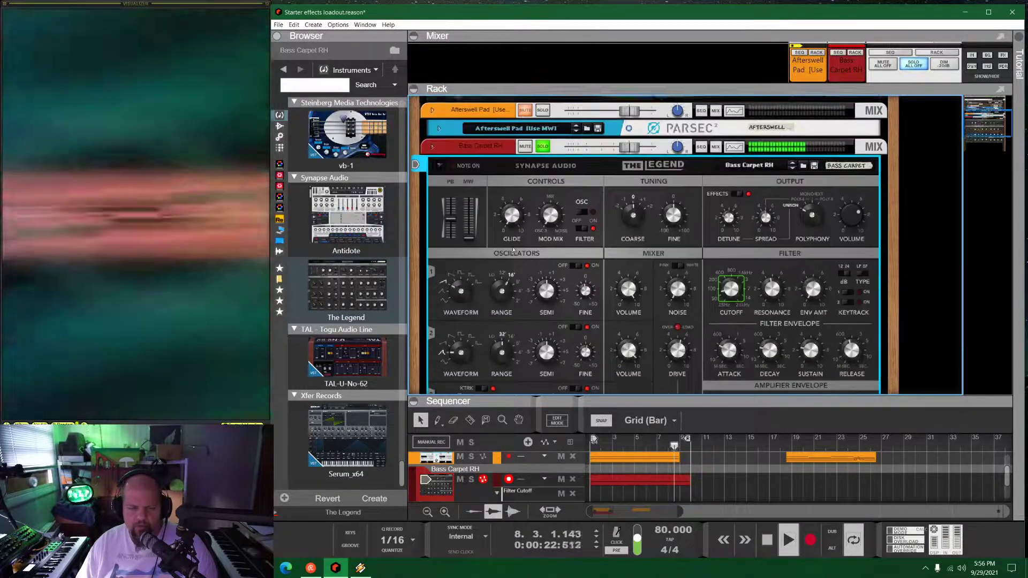
pyautogui.click(440, 202)
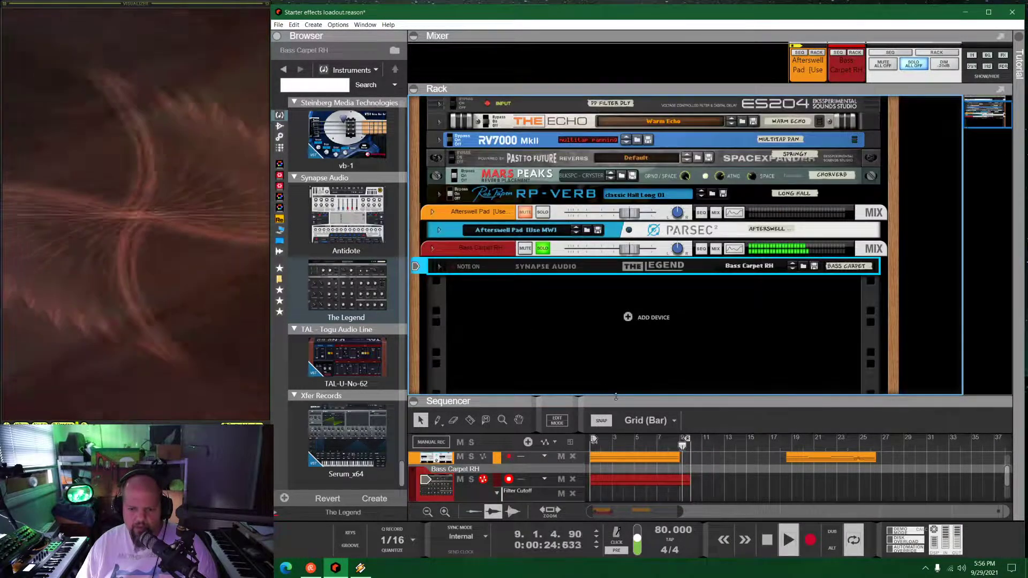
# Extend the Bass Carpet RH clip to 26 bars and unsolo its channel
pyautogui.moveTo(661, 398); pyautogui.dragTo(661, 210)
pyautogui.click(661, 316)
pyautogui.moveTo(691, 317); pyautogui.dragTo(884, 318)
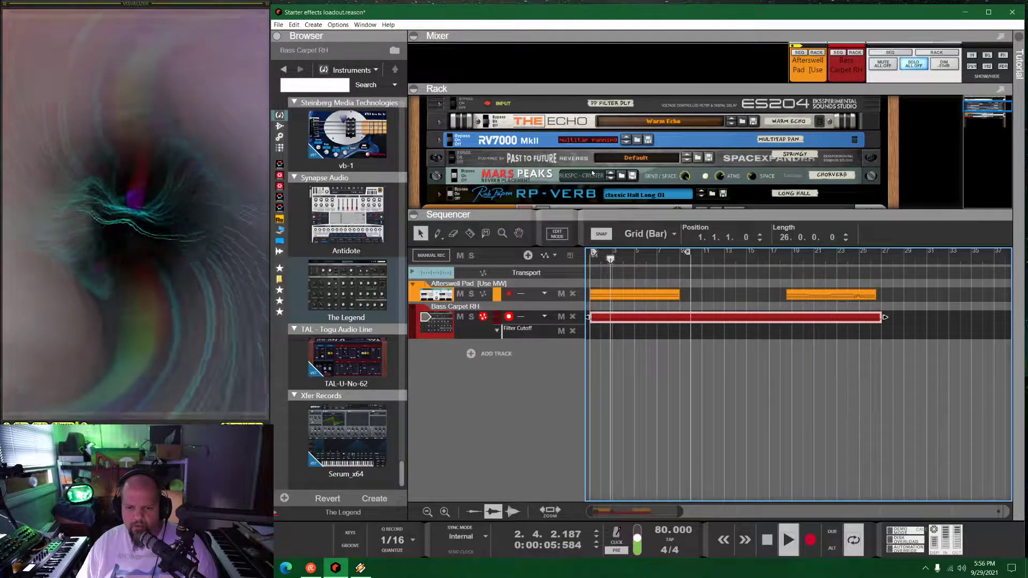
pyautogui.scroll(5, 548, 155)
pyautogui.click(548, 155)
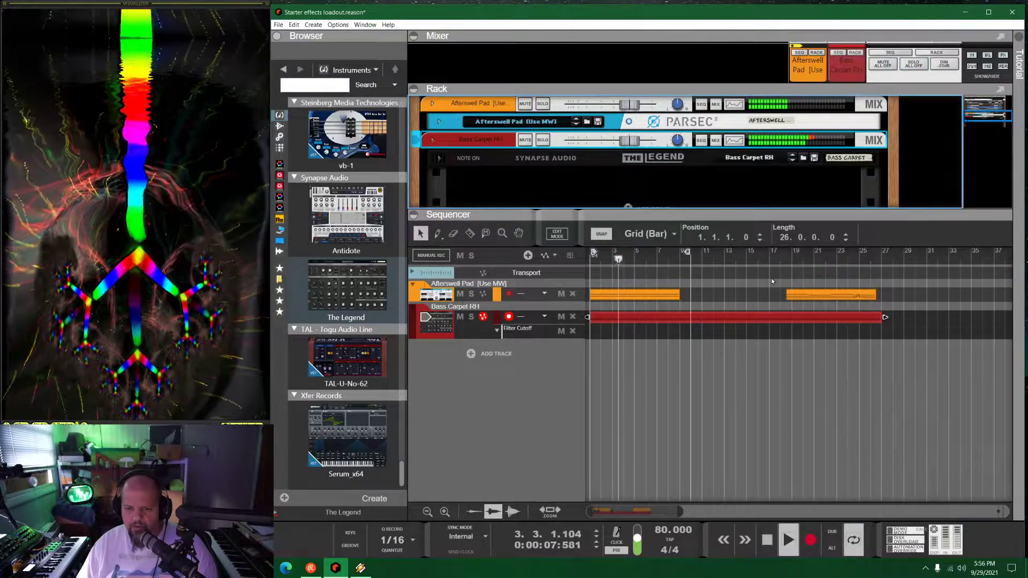
# Move the second Afterswell Pad clip to bar 9 and set the right locator to bar 17
pyautogui.moveTo(814, 297); pyautogui.dragTo(698, 298)
pyautogui.scroll(3, 740, 300)
pyautogui.scroll(-3, 755, 301)
pyautogui.keyDown('alt'); pyautogui.click(780, 257); pyautogui.keyUp('alt')
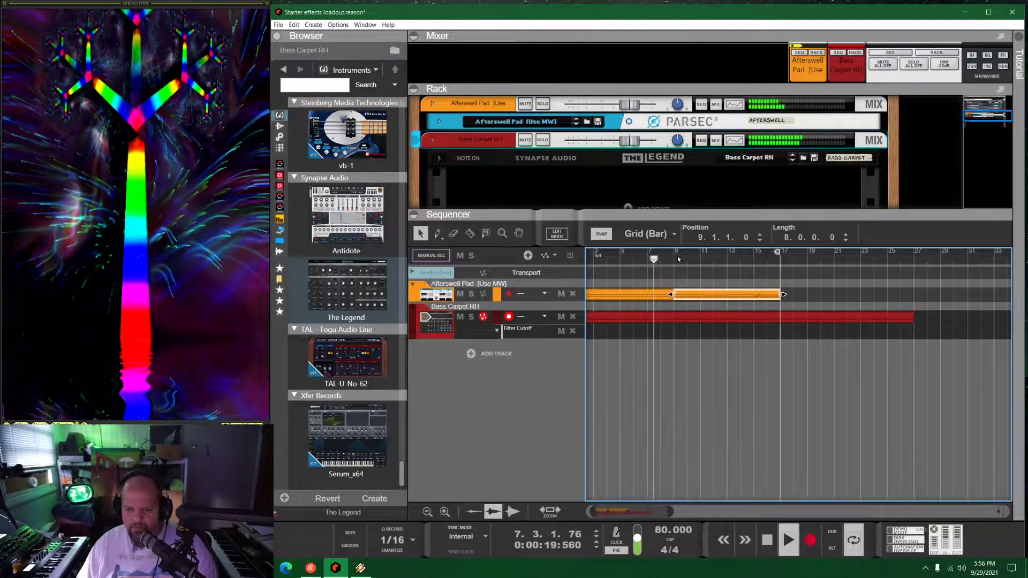
# Move the left locator to bar 1 so the loop covers both Afterswell Pad clips
pyautogui.keyDown('ctrl'); pyautogui.click(675, 257); pyautogui.keyUp('ctrl')
pyautogui.hscroll(-1, 714, 325)
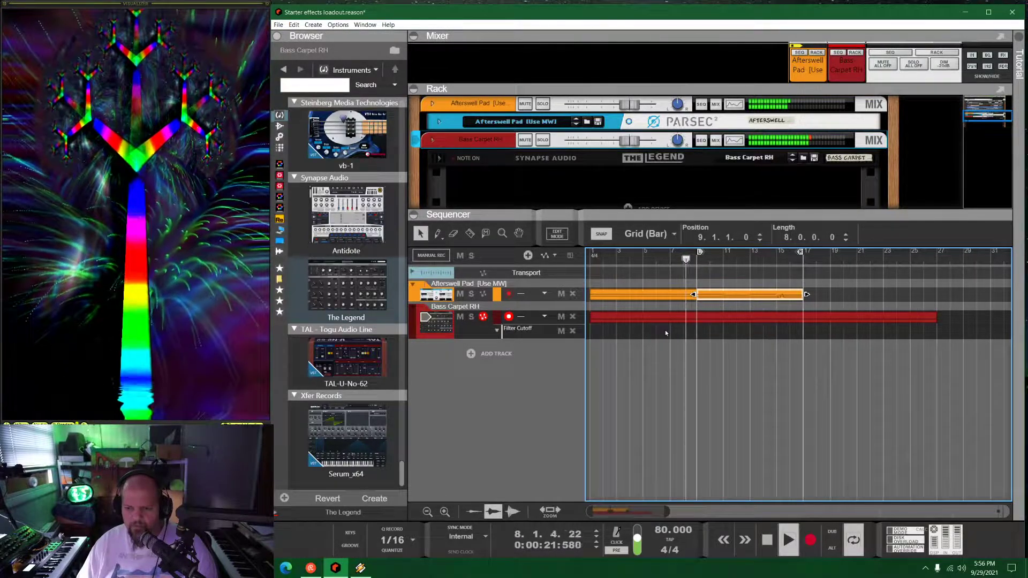
pyautogui.keyDown('ctrl'); pyautogui.click(595, 256); pyautogui.keyUp('ctrl')
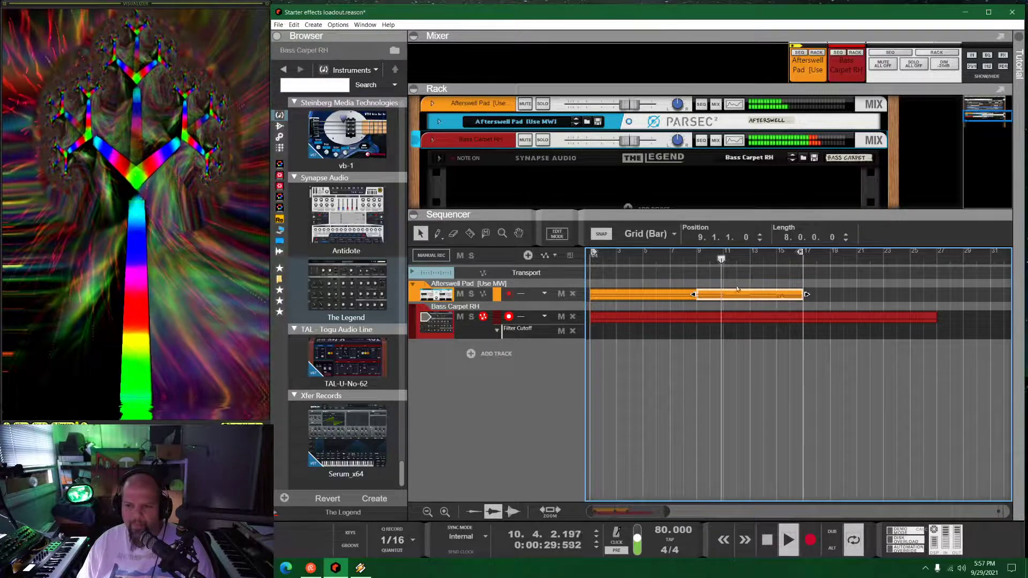
# Enlarge the rack area and lower the channel levels of Bass Carpet RH and Afterswell Pad
pyautogui.click(631, 141)
pyautogui.moveTo(630, 141); pyautogui.dragTo(621, 141)
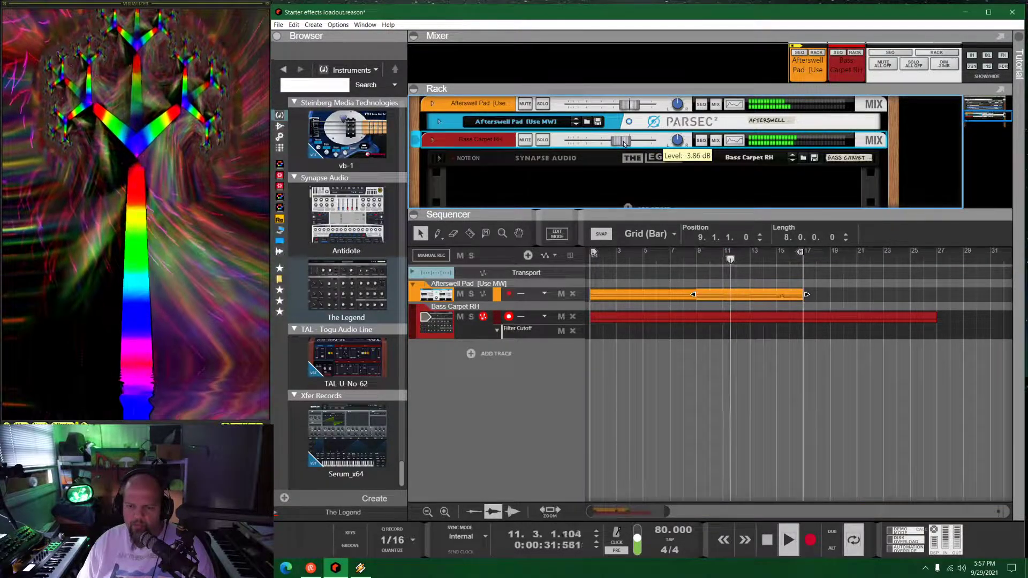
pyautogui.moveTo(840, 89); pyautogui.dragTo(840, 327)
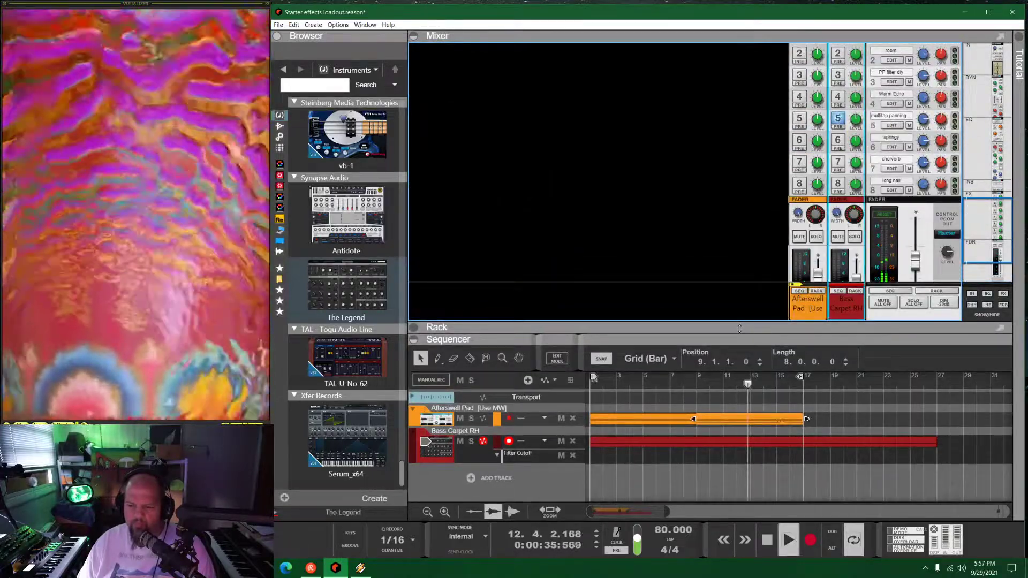
pyautogui.moveTo(766, 327); pyautogui.dragTo(765, 120)
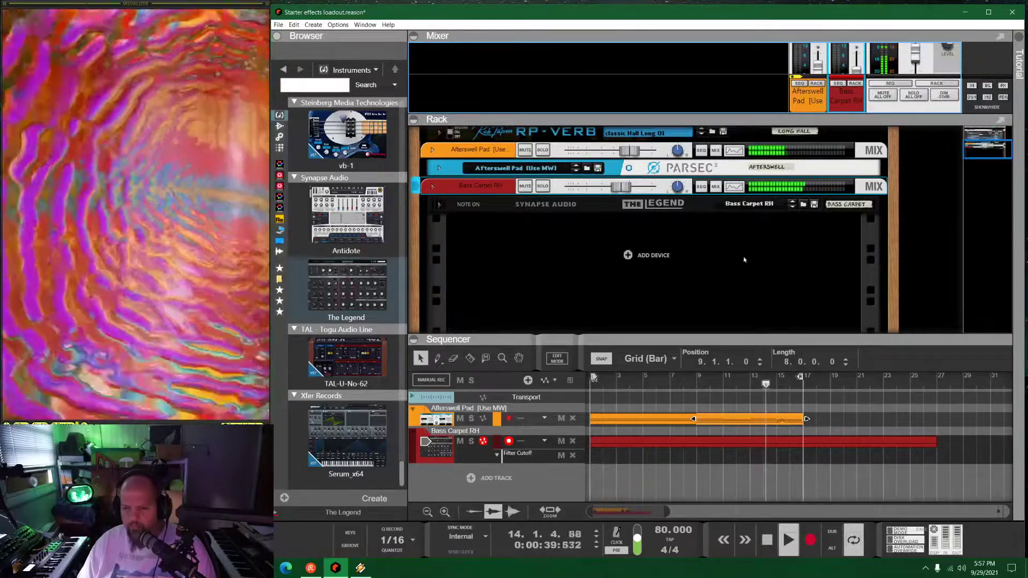
pyautogui.click(748, 265)
pyautogui.moveTo(639, 156); pyautogui.dragTo(629, 156)
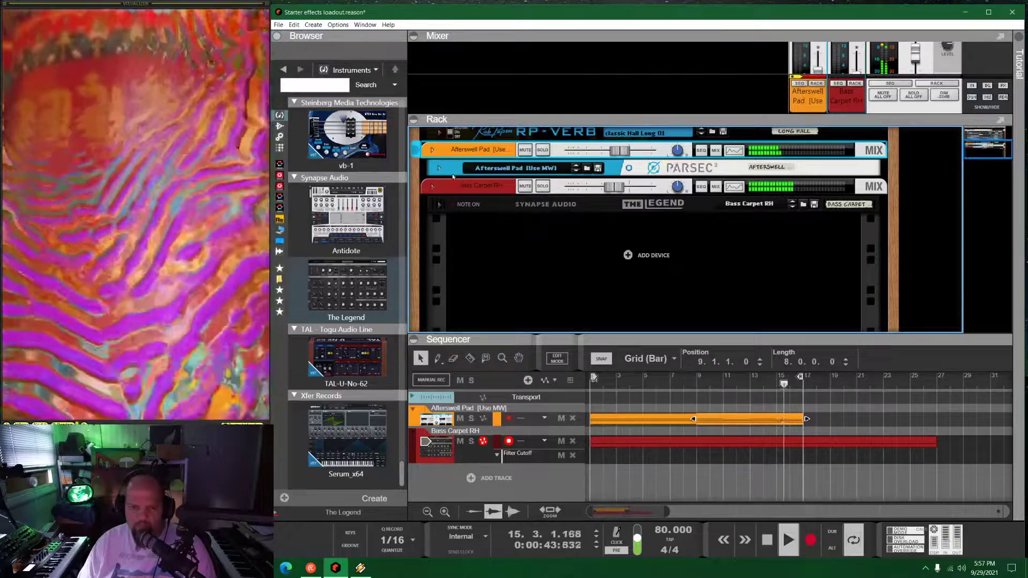
# Add ValhallaSupermassive_x64 from the favorites as an insert effect on the Afterswell Pad mix channel
pyautogui.click(432, 150)
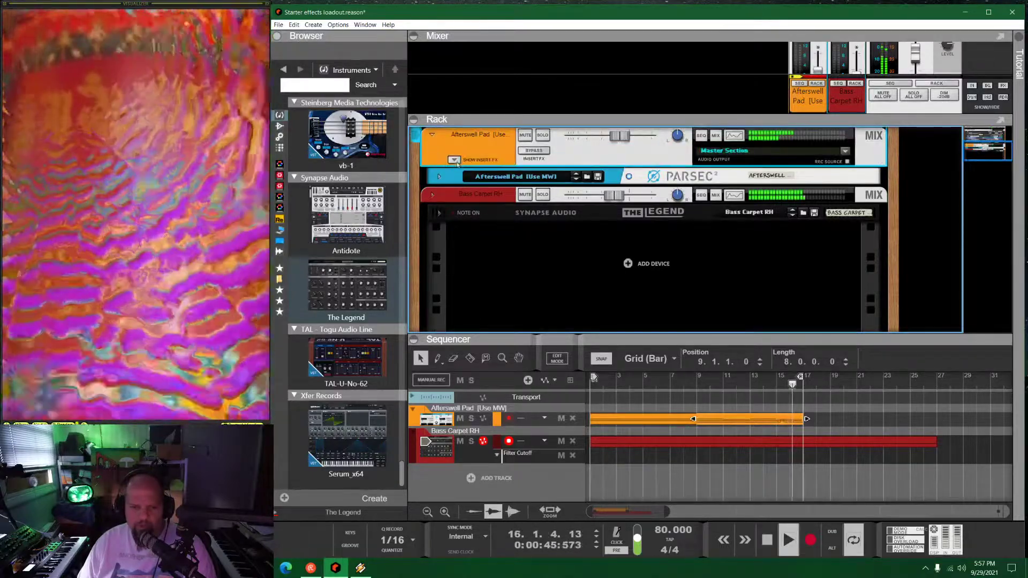
pyautogui.click(454, 161)
pyautogui.click(280, 290)
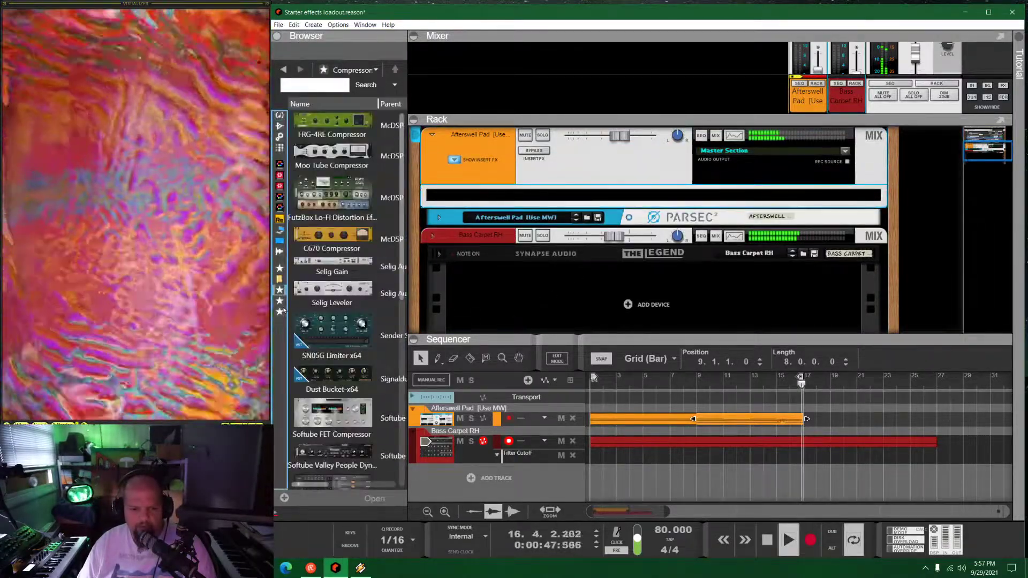
pyautogui.click(279, 311)
pyautogui.click(280, 301)
pyautogui.moveTo(337, 247); pyautogui.dragTo(590, 193)
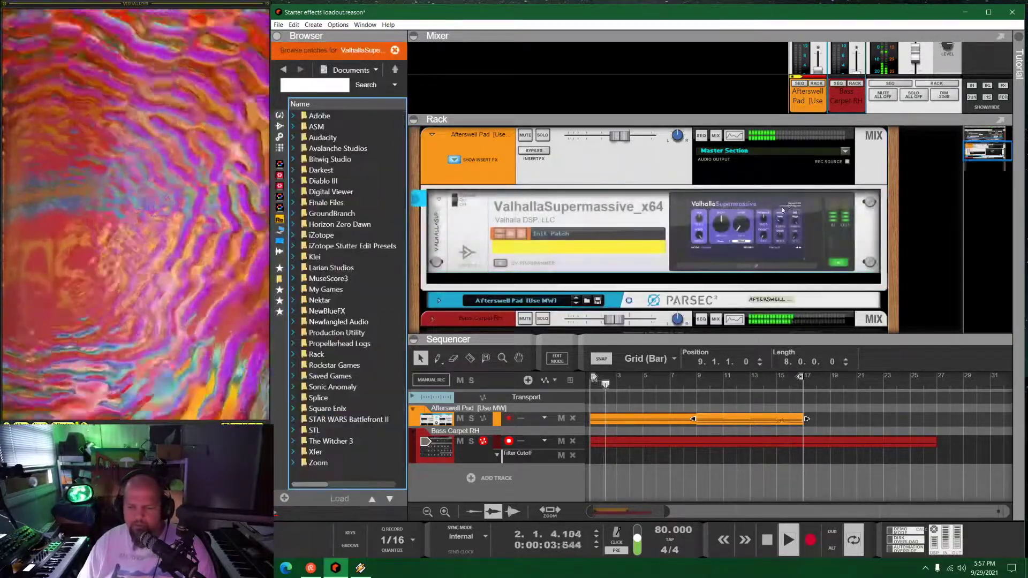
# Open the ValhallaSupermassive interface and load the CygnusX1 preset from the large reverbs
pyautogui.click(787, 207)
pyautogui.moveTo(291, 31); pyautogui.dragTo(741, 154)
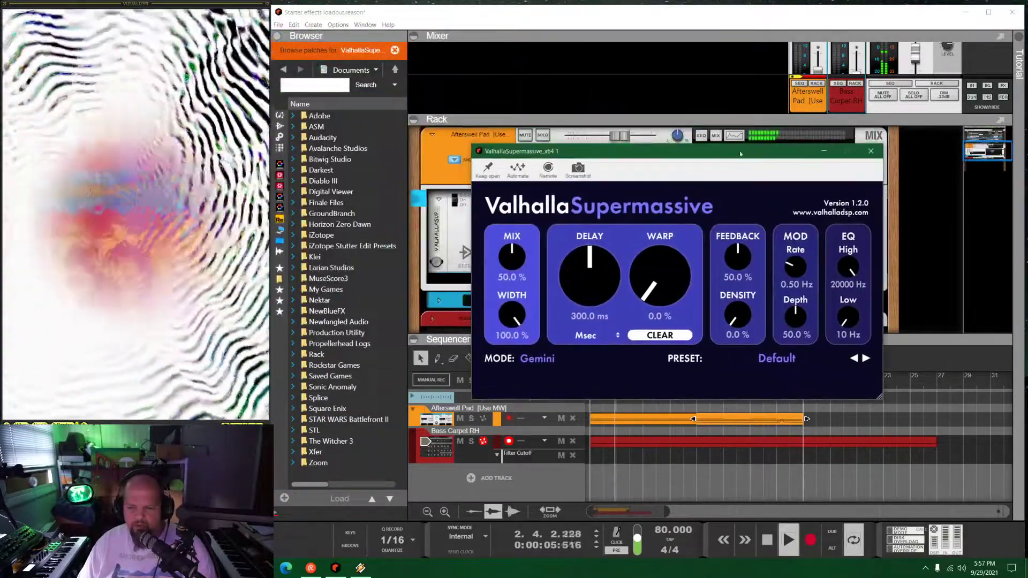
pyautogui.click(777, 358)
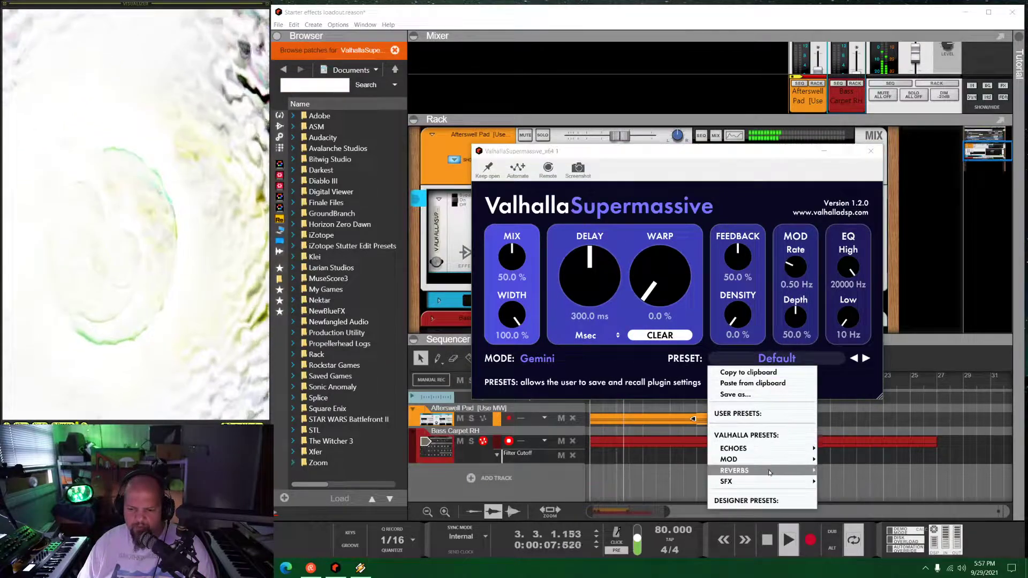
pyautogui.moveTo(769, 471)
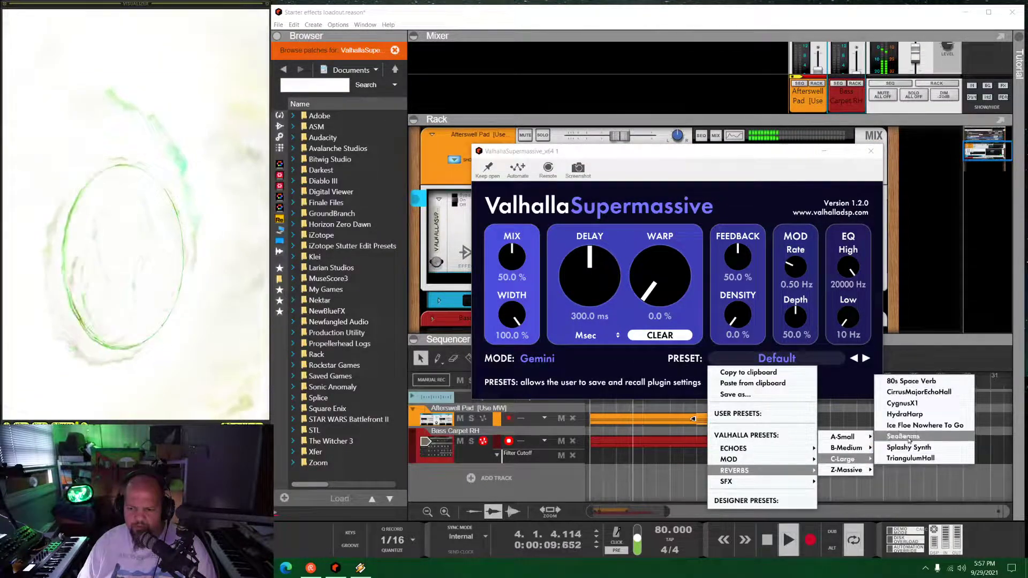
pyautogui.click(920, 408)
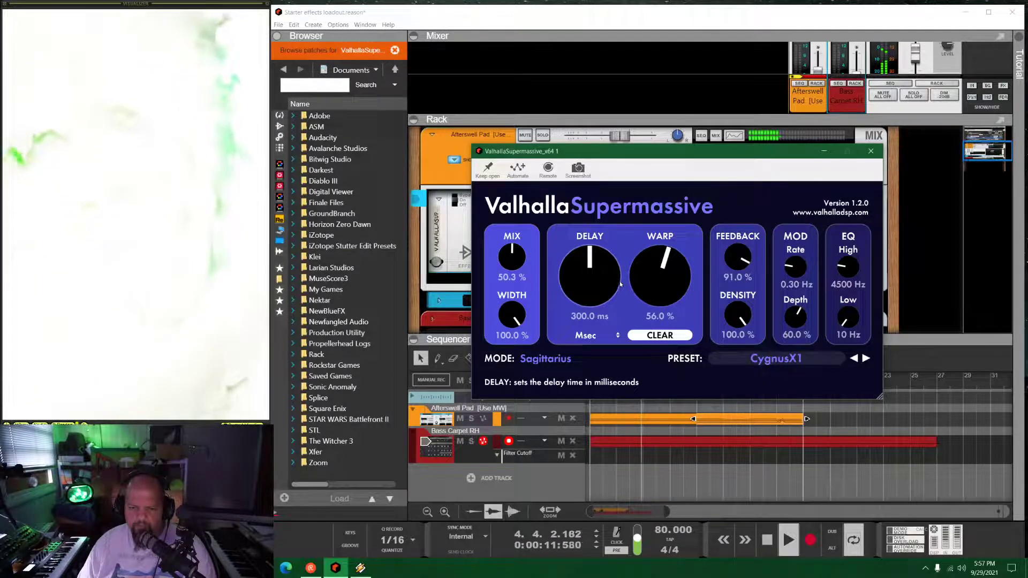
# Set ValhallaSupermassive's EQ High to 6650 Hz, EQ Low to 320 Hz, Mix to 44.5 % and Warp to 66.2 %, and close its window
pyautogui.moveTo(850, 267); pyautogui.dragTo(852, 257)
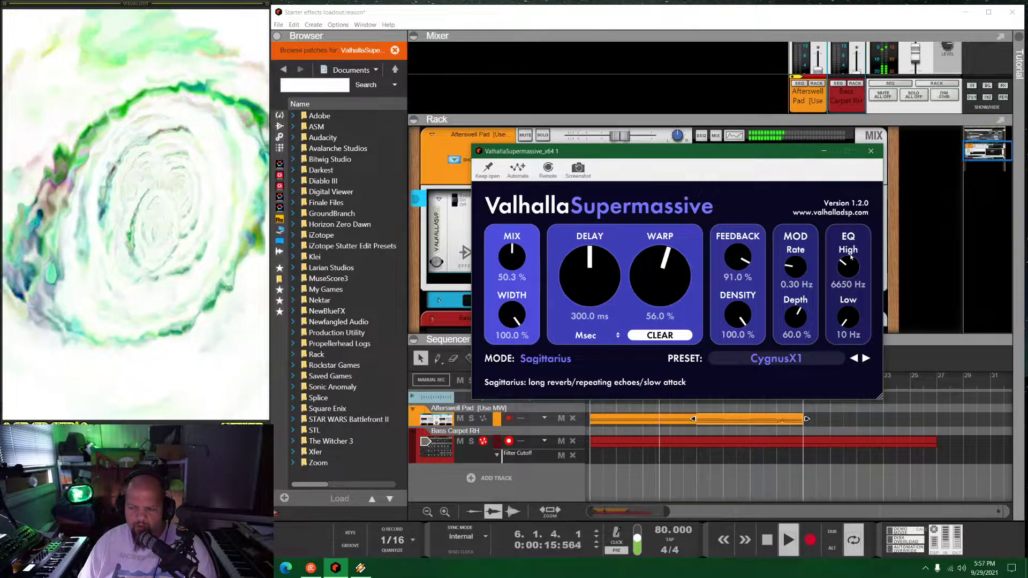
pyautogui.moveTo(851, 323); pyautogui.dragTo(851, 318)
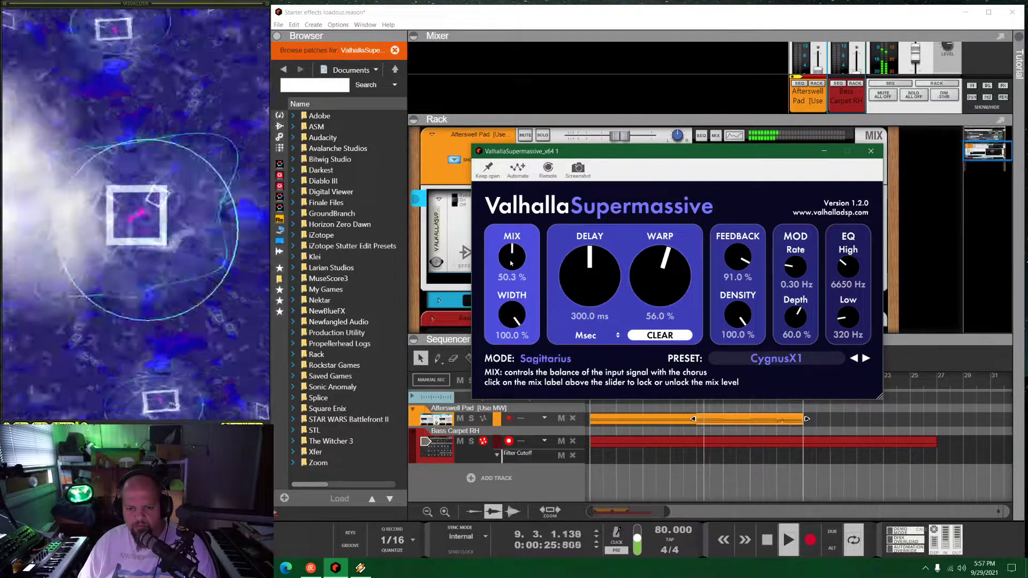
pyautogui.moveTo(512, 263); pyautogui.dragTo(514, 267)
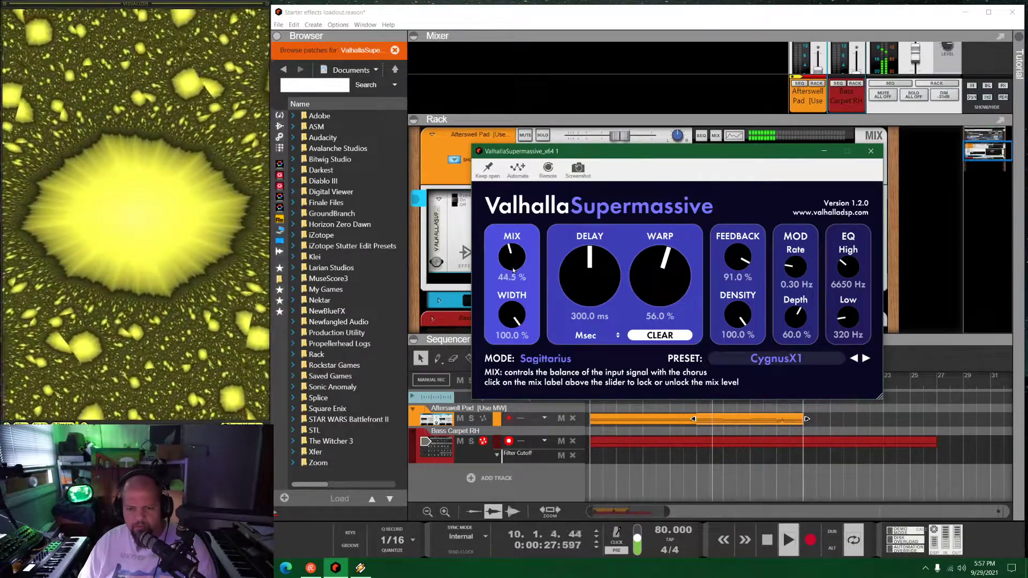
pyautogui.moveTo(661, 276); pyautogui.dragTo(663, 260)
pyautogui.click(654, 336)
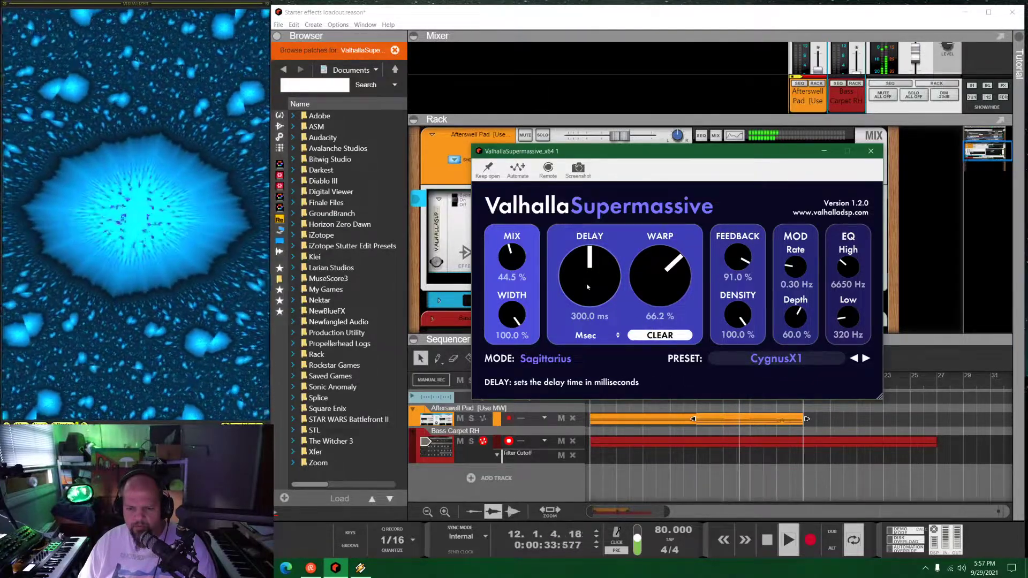
pyautogui.click(871, 151)
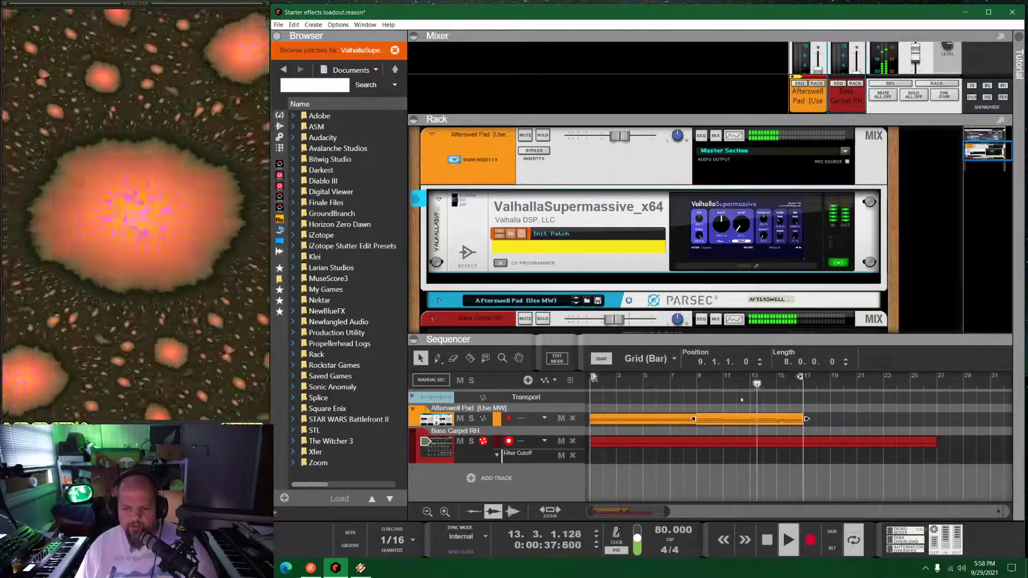
# Set the left locator to bar 9 and fold the Afterswell Pad channel with its insert effects
pyautogui.click(700, 378)
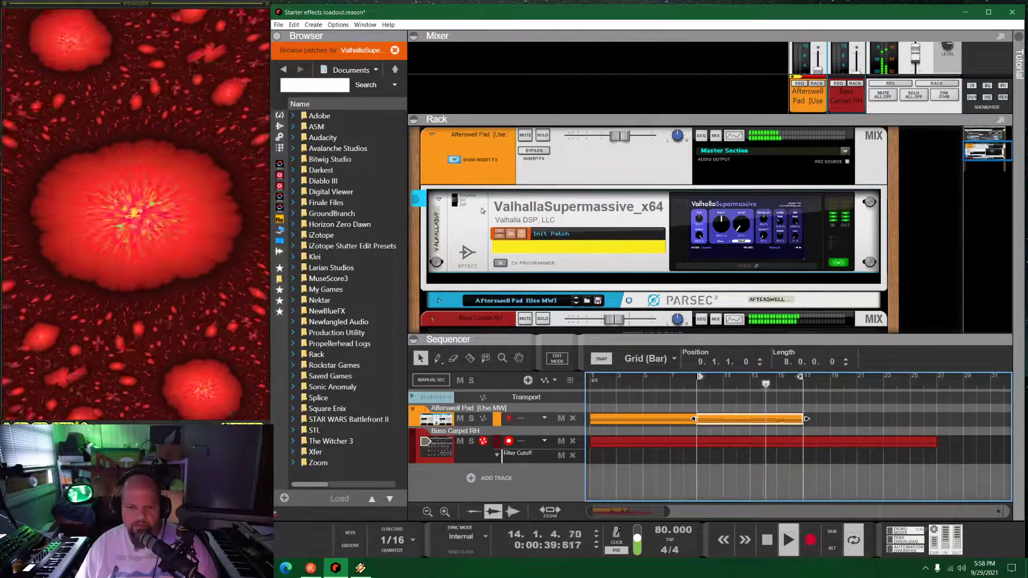
pyautogui.click(454, 160)
pyautogui.scroll(1, 515, 293)
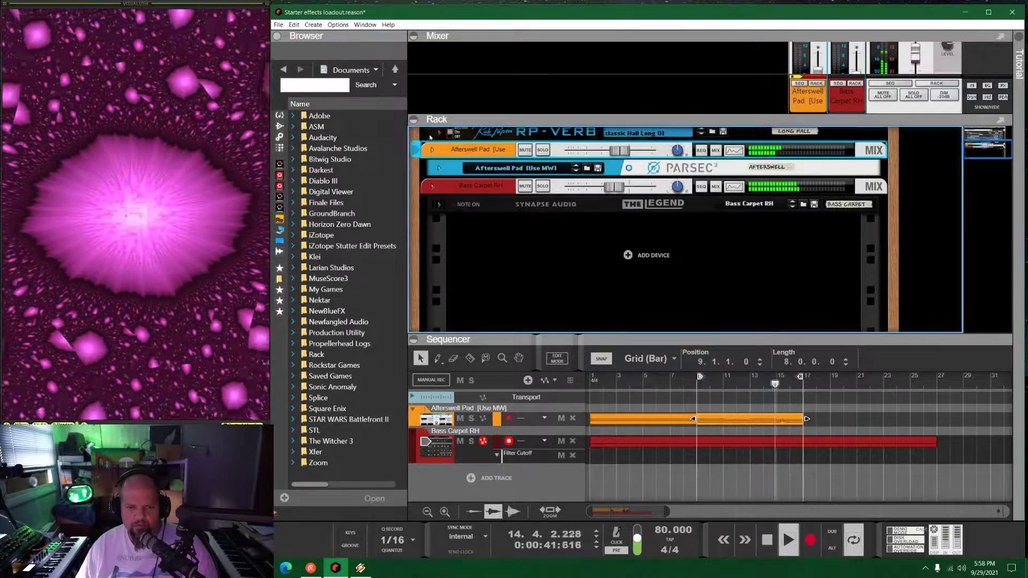
# Color the Afterswell Pad track Steel Blue and move its devices below The Legend in the rack
pyautogui.rightClick(483, 153)
pyautogui.moveTo(514, 455)
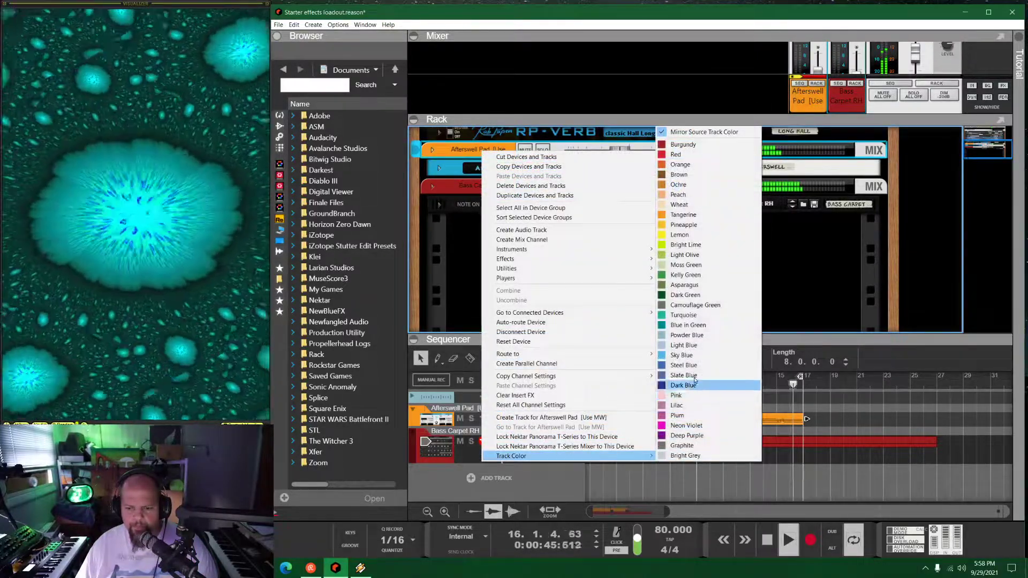
pyautogui.click(694, 367)
pyautogui.moveTo(450, 151); pyautogui.dragTo(460, 241)
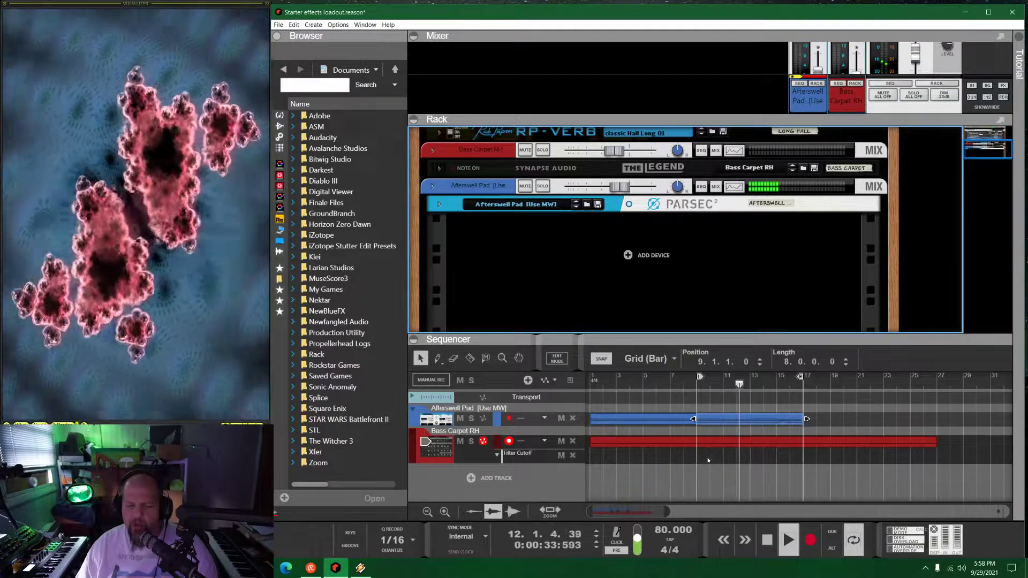
# Shorten the Bass Carpet RH clip to 8 bars and duplicate it at bar 9
pyautogui.click(915, 446)
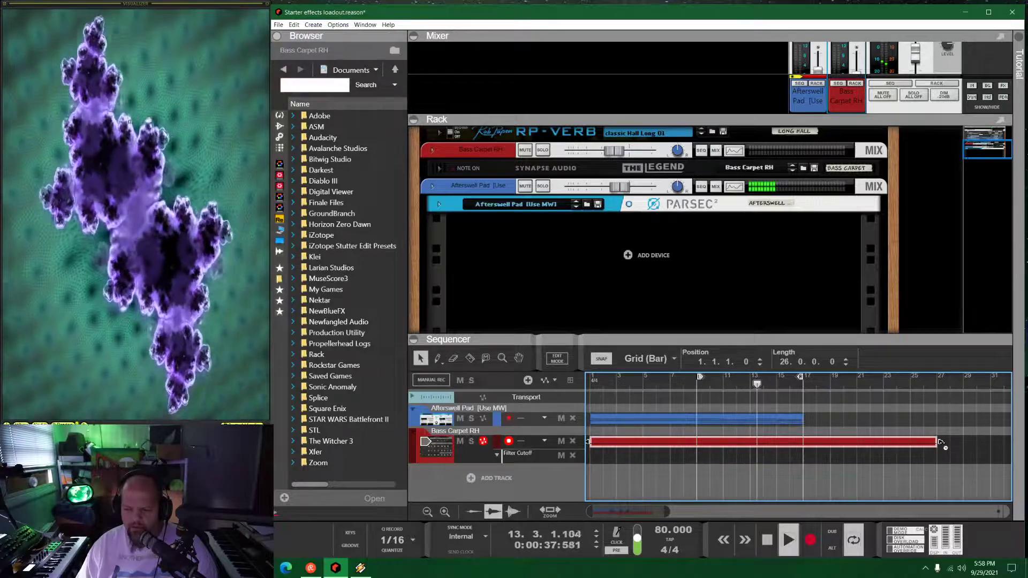
pyautogui.moveTo(941, 443); pyautogui.dragTo(698, 442)
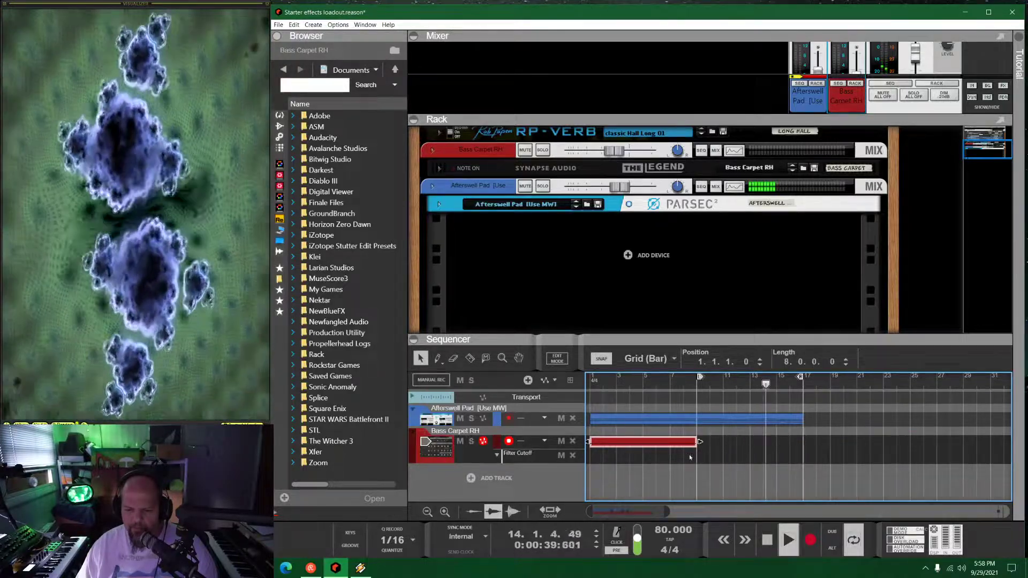
pyautogui.moveTo(633, 442); pyautogui.dragTo(736, 452)
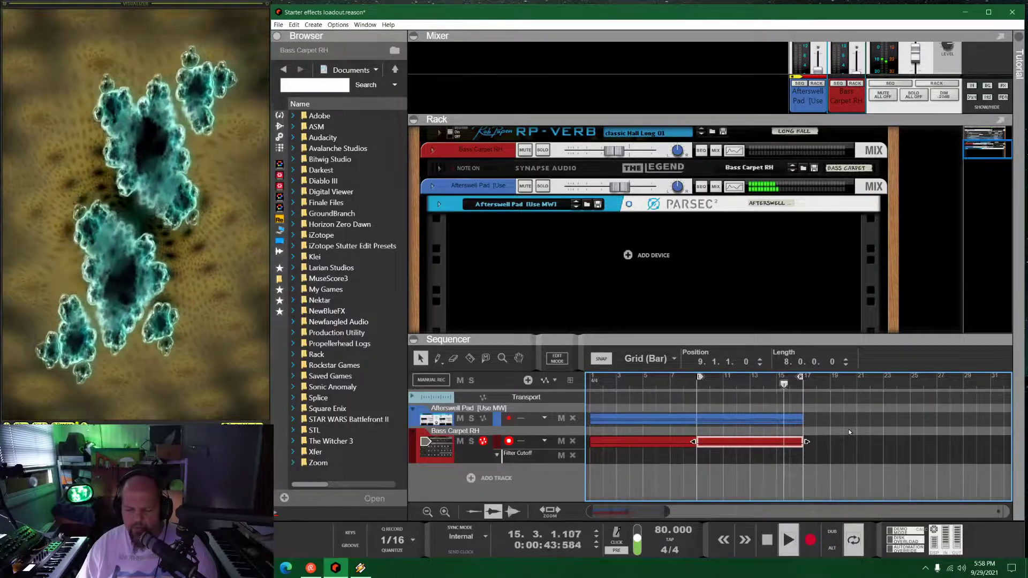
# Restart playback from the song start and duplicate the second bass and pad clips at bar 17
pyautogui.press('space')
pyautogui.press('Home')
pyautogui.press('space')
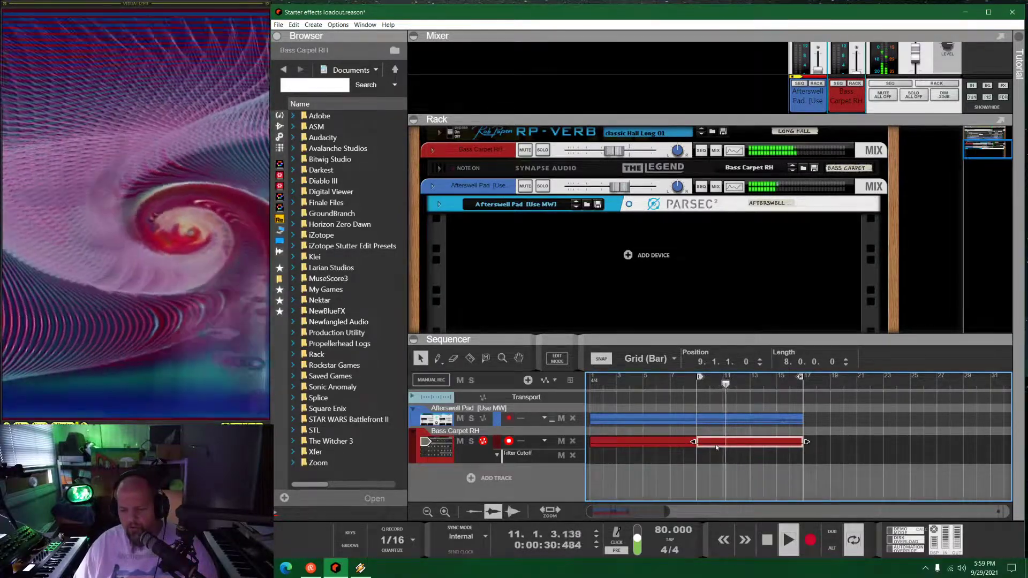
pyautogui.moveTo(719, 448); pyautogui.dragTo(824, 448)
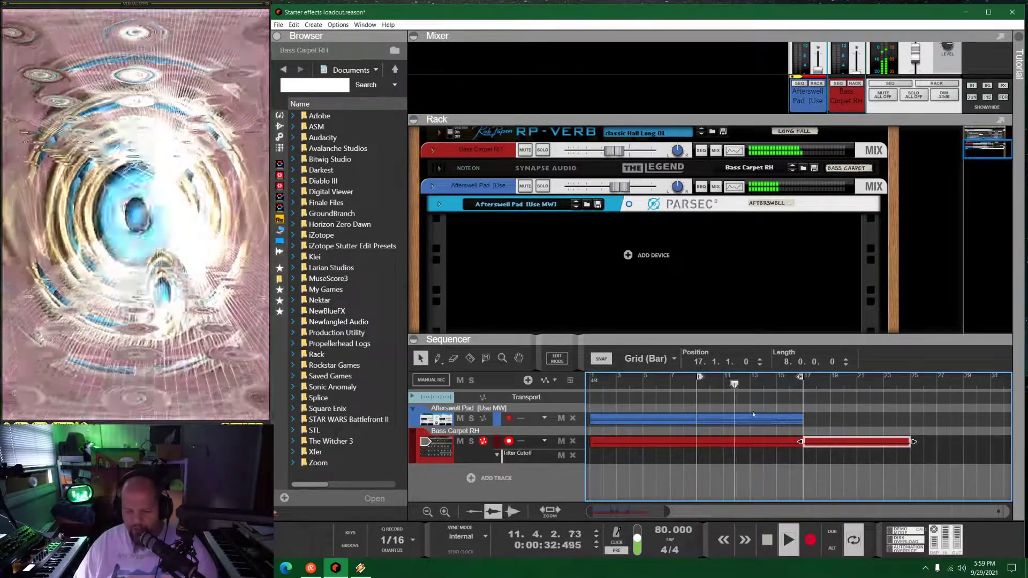
pyautogui.moveTo(743, 421); pyautogui.dragTo(849, 423)
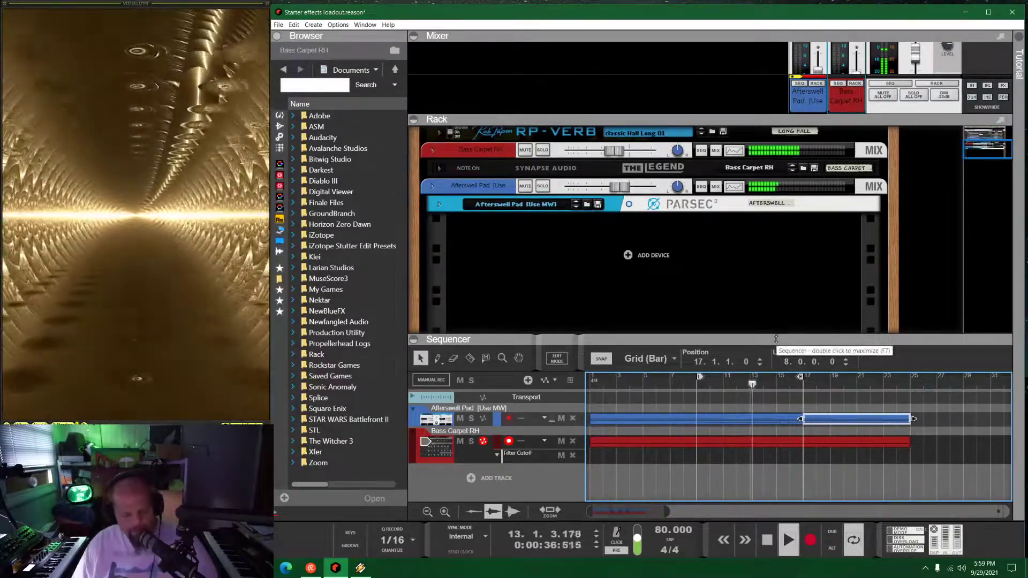
# Save the song in the Current songs folder as "livestream 9-29-21 ambient goo"
pyautogui.hotkey('ctrl', 's')
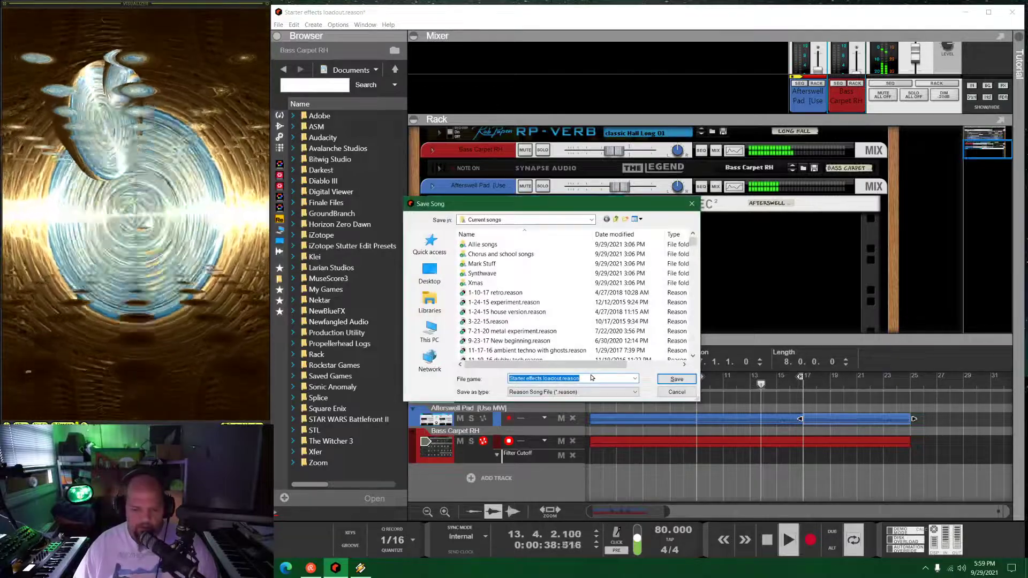
pyautogui.write('livestream')
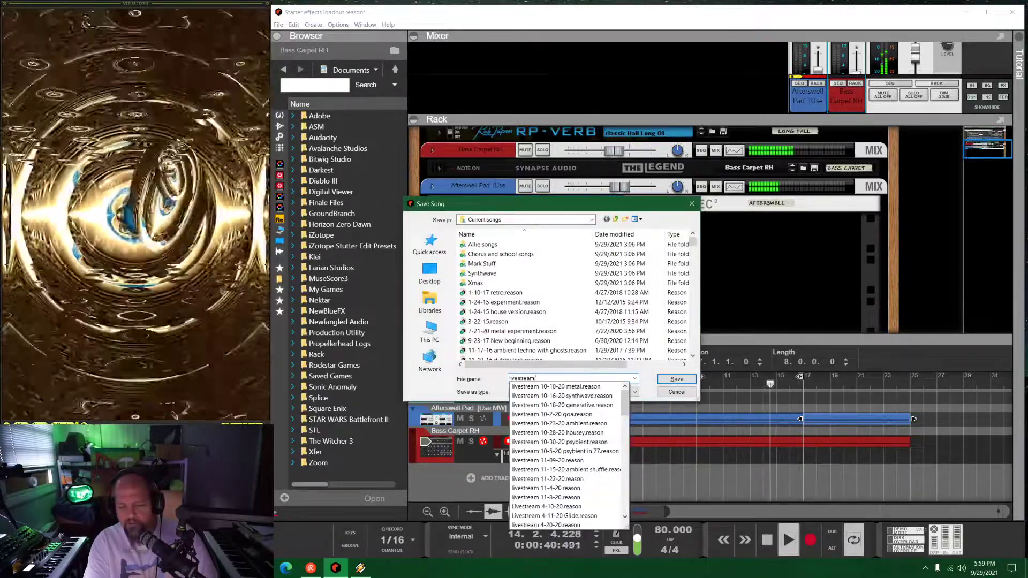
pyautogui.write(' 9')
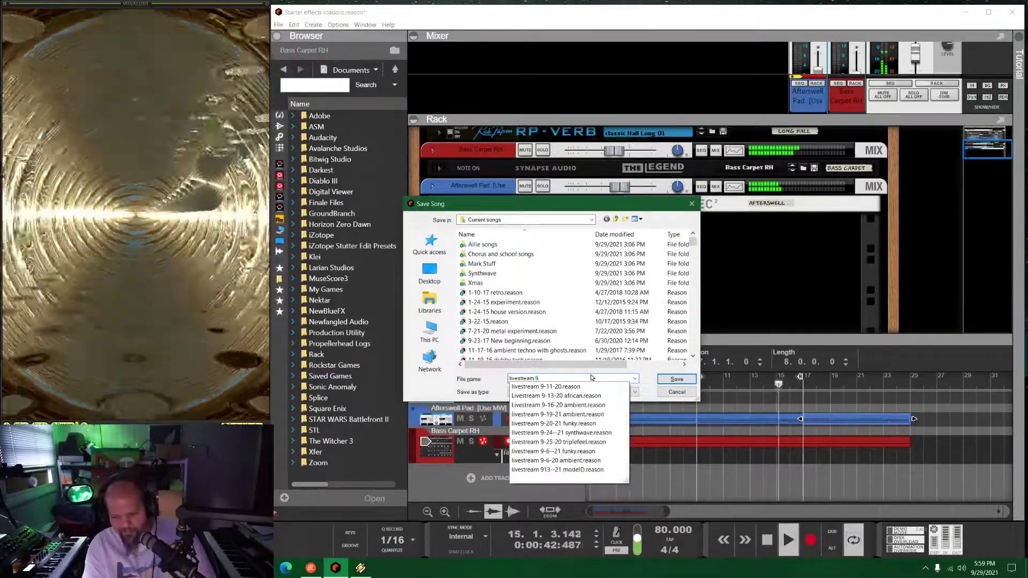
pyautogui.write('-29-')
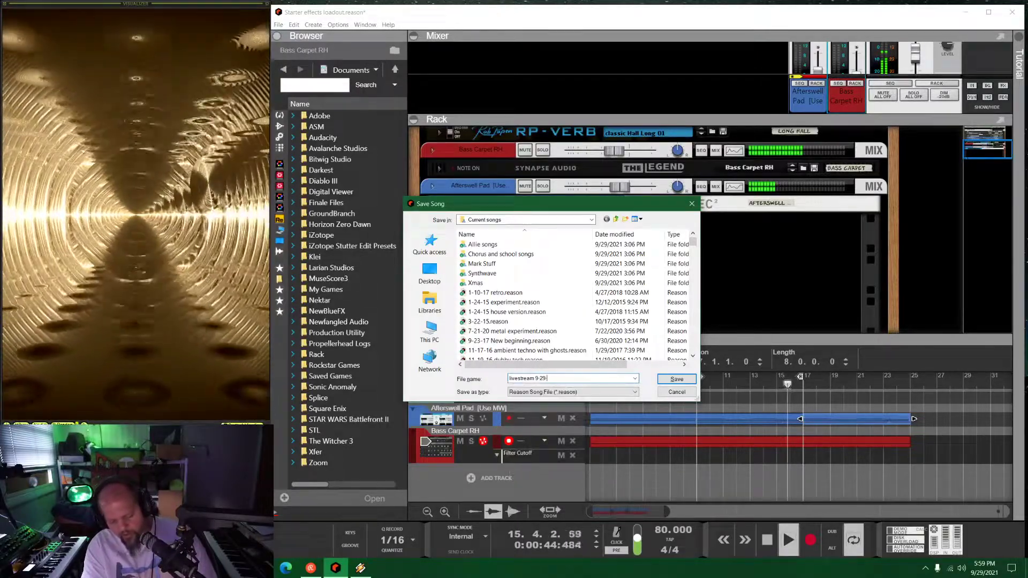
pyautogui.write('21 ambient goo')
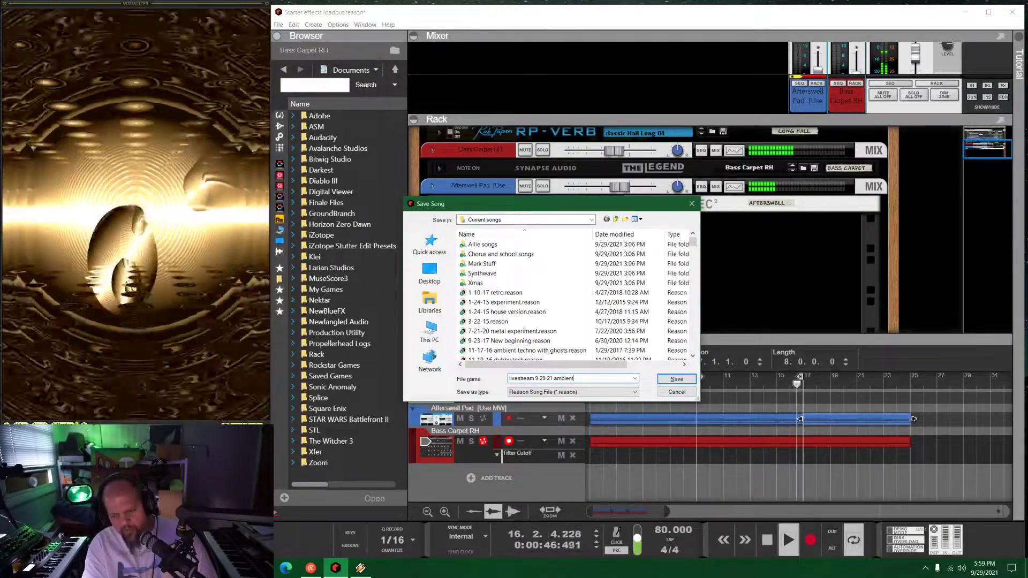
pyautogui.press('Return')
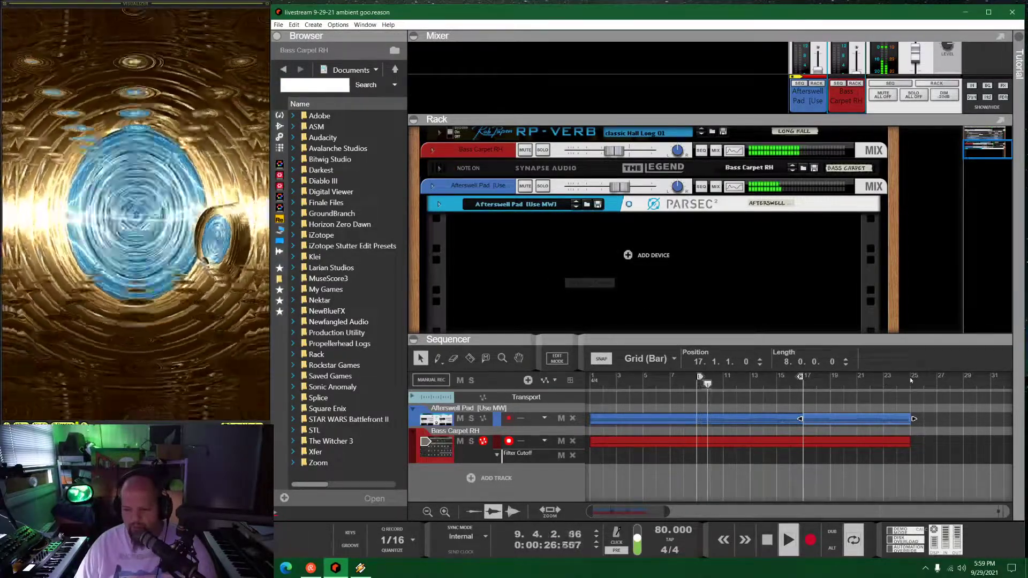
# Set the loop to the third clips, with the left locator at bar 17 and the right at bar 25
pyautogui.moveTo(801, 377); pyautogui.dragTo(909, 378)
pyautogui.keyDown('alt'); pyautogui.click(807, 377); pyautogui.keyUp('alt')
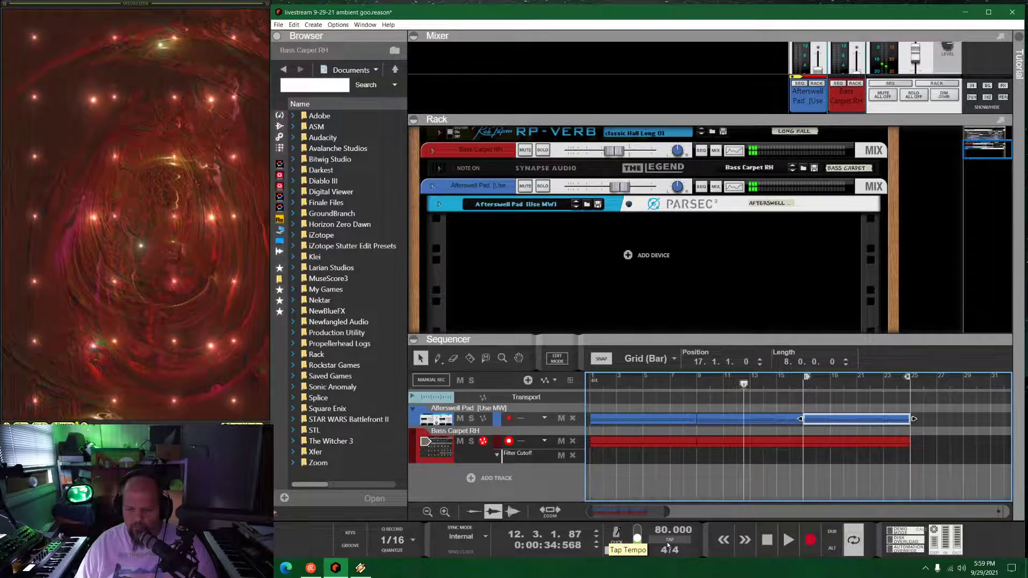
# Set the song tempo to 92 BPM
pyautogui.click(668, 544)
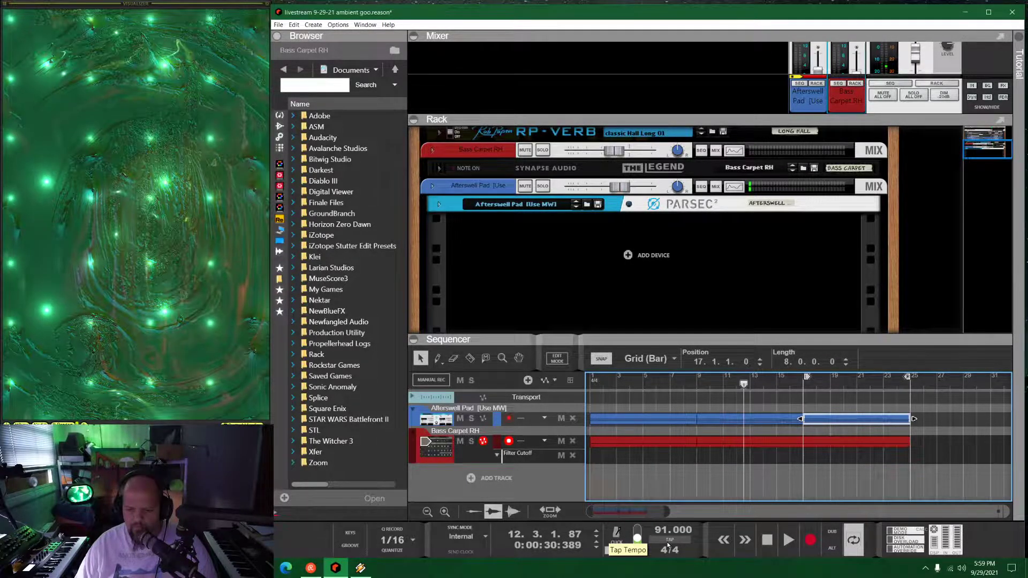
pyautogui.click(668, 545)
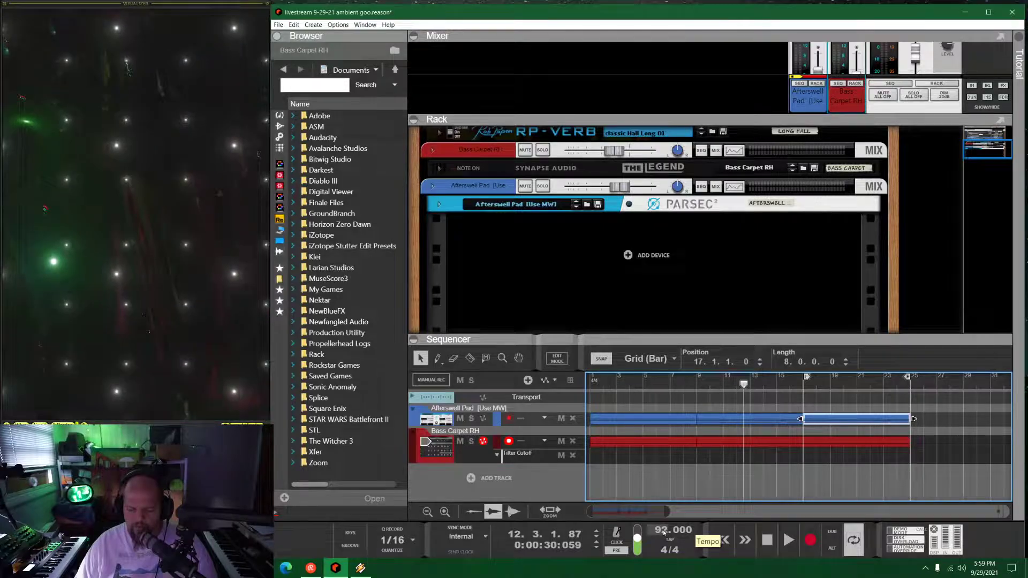
# Play the song from bar 9 and set the loop to run from bar 9 to bar 17
pyautogui.click(697, 378)
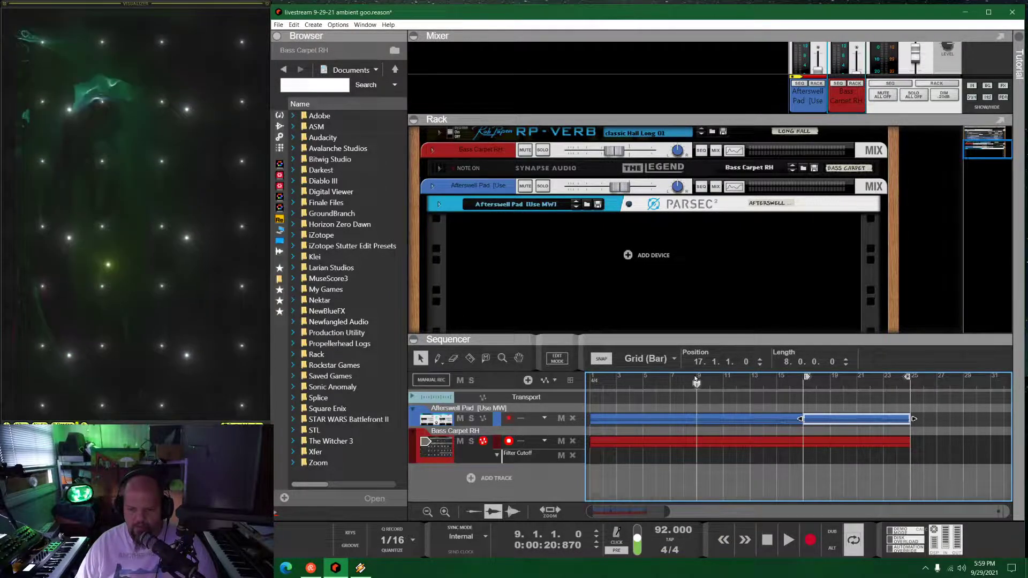
pyautogui.press('space')
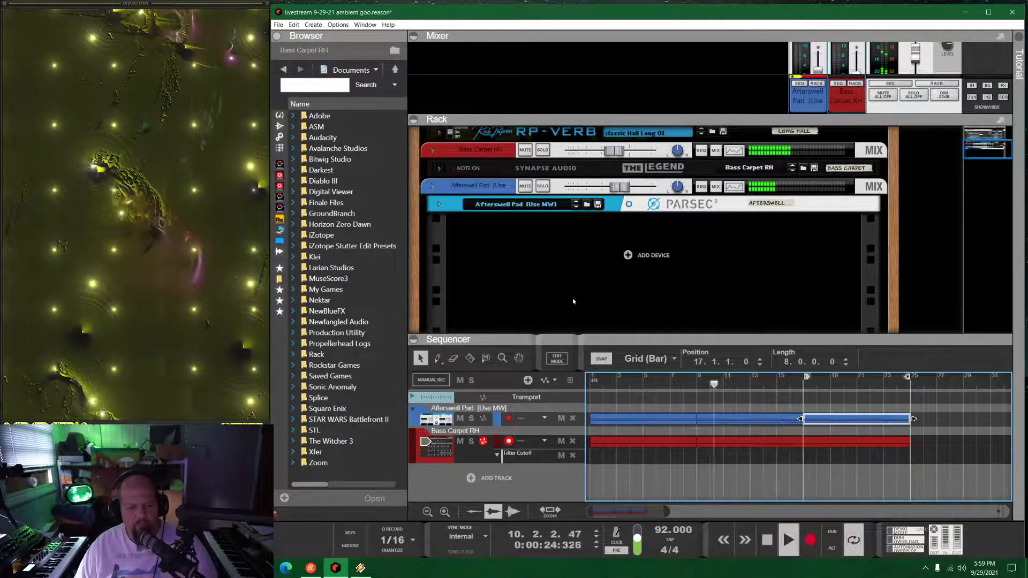
pyautogui.keyDown('ctrl'); pyautogui.click(697, 383); pyautogui.keyUp('ctrl')
pyautogui.keyDown('alt'); pyautogui.click(804, 382); pyautogui.keyUp('alt')
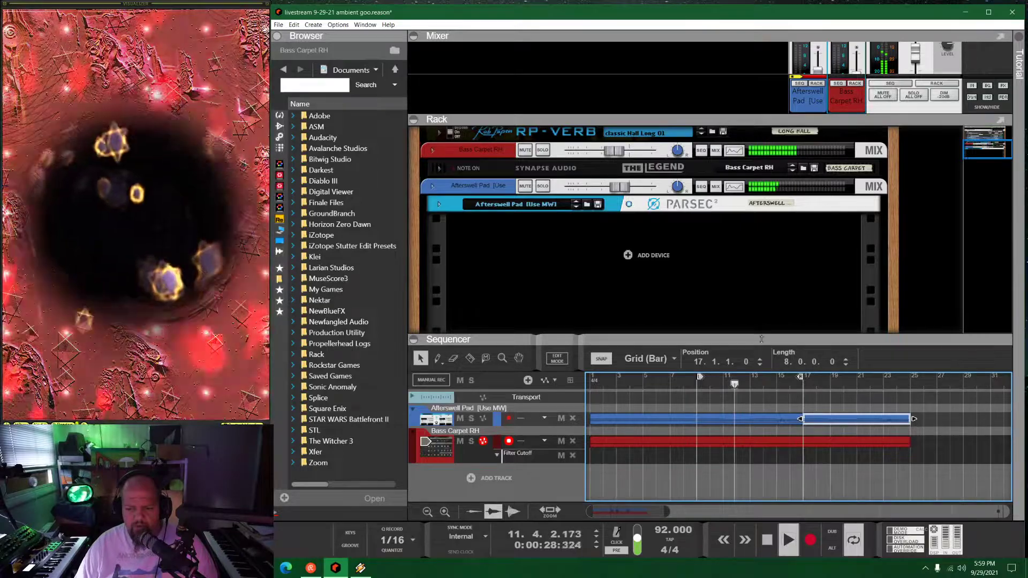
# Add a Klang Tuned Percussion instrument with the Whale Drum Natural patch below the Parsec device in the rack
pyautogui.moveTo(637, 339); pyautogui.dragTo(638, 366)
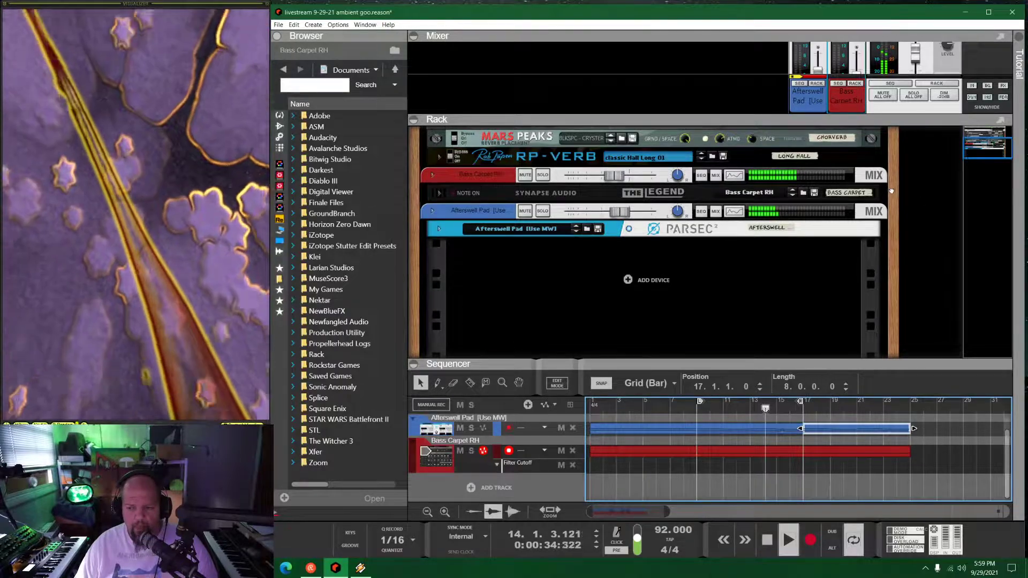
pyautogui.scroll(5, 891, 198)
pyautogui.scroll(2, 896, 210)
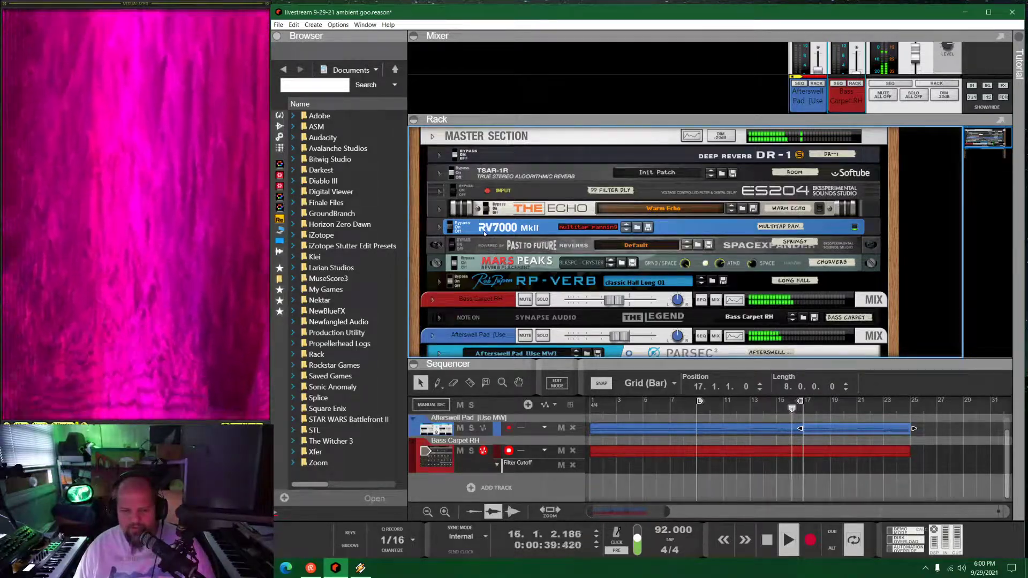
pyautogui.click(402, 244)
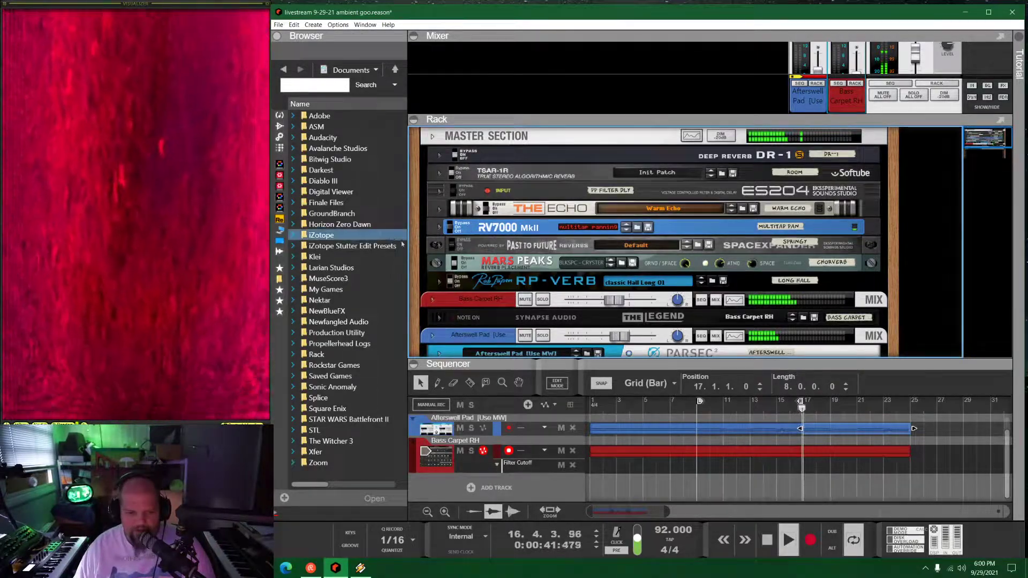
pyautogui.moveTo(405, 242); pyautogui.dragTo(382, 240)
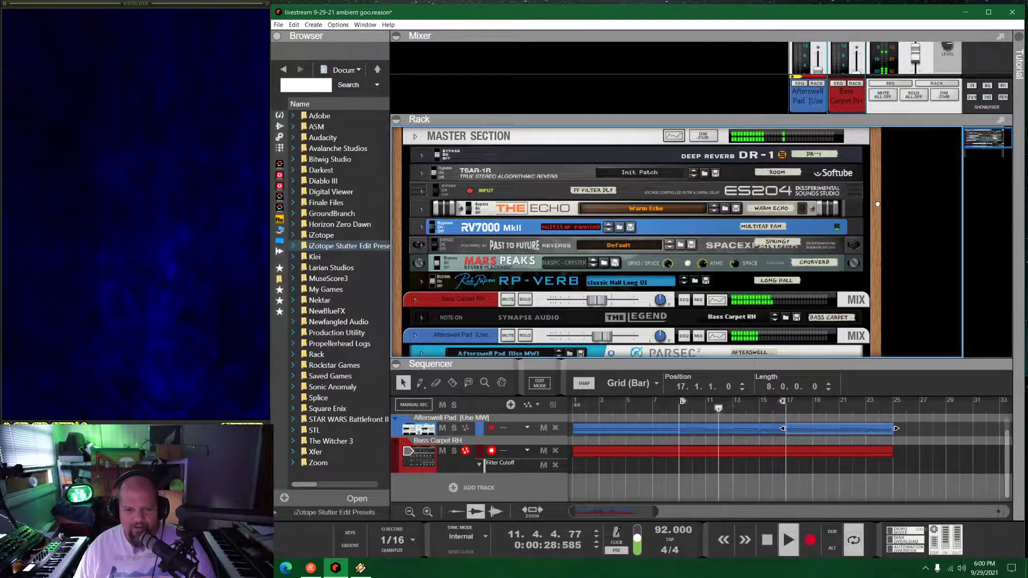
pyautogui.scroll(-3, 637, 241)
pyautogui.click(280, 115)
pyautogui.scroll(-10, 328, 219)
pyautogui.scroll(-6, 327, 219)
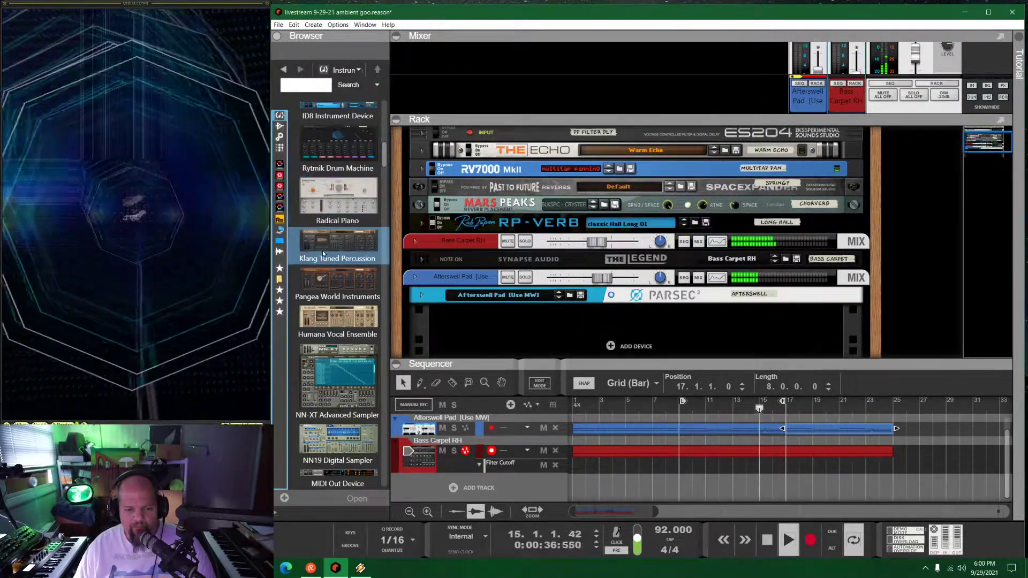
pyautogui.moveTo(316, 245)
pyautogui.mouseDown()
pyautogui.moveTo(926, 214)
pyautogui.moveTo(562, 332)
pyautogui.mouseUp()
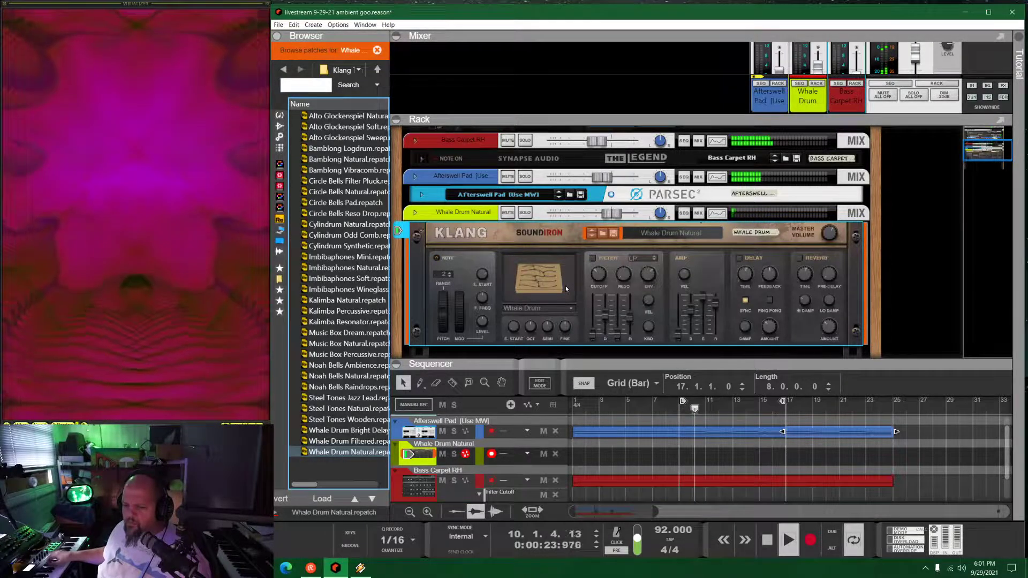
# Record a Whale Drum part from bar 9 with the metronome click on, stopping after about 6 bars
pyautogui.press('space')
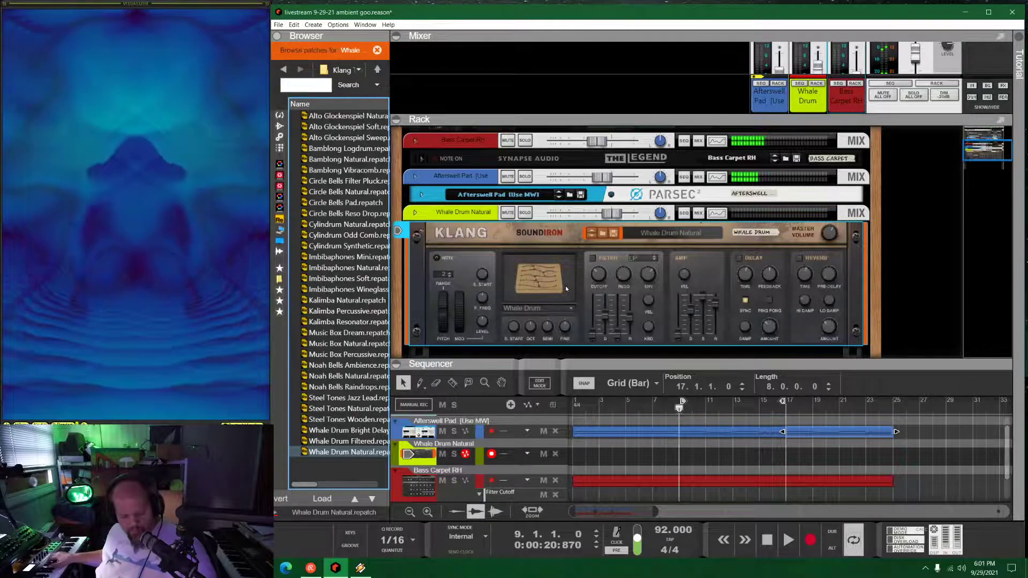
pyautogui.press('c')
pyautogui.hotkey('ctrl', 'Return')
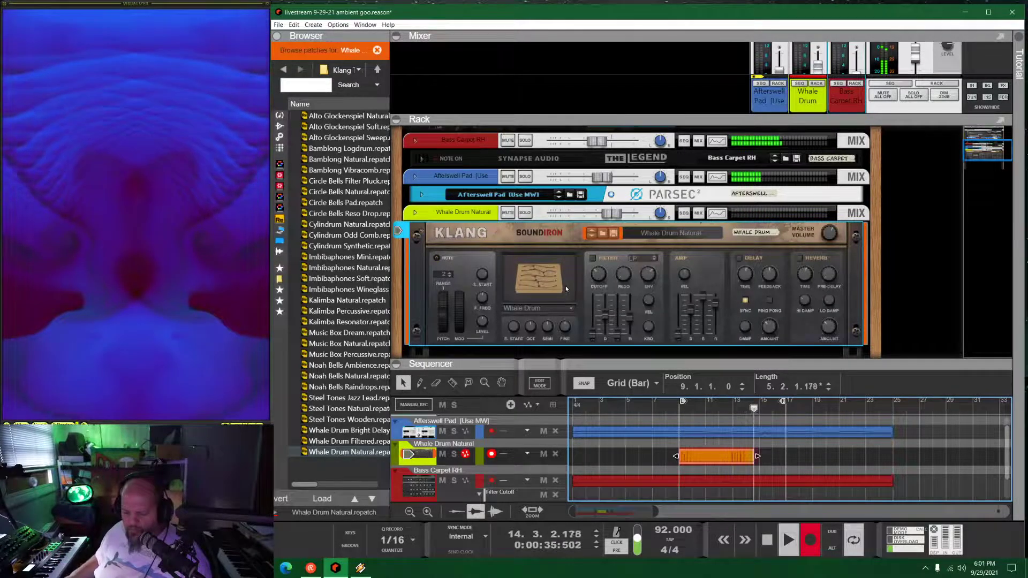
pyautogui.press('space')
pyautogui.click(545, 282)
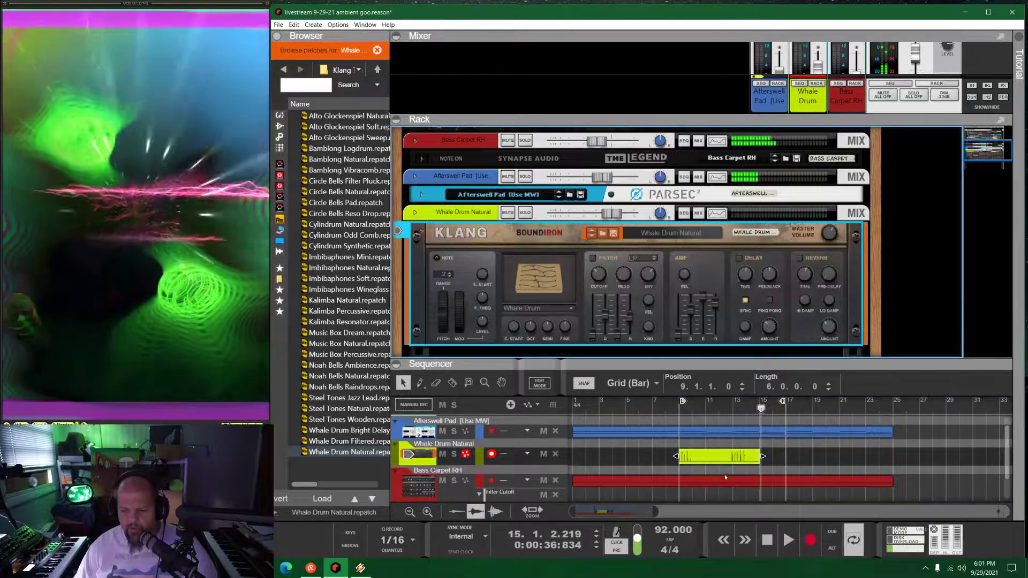
# Extend the Whale Drum clip to 8 bars and delete its recorded aftertouch data
pyautogui.moveTo(767, 458); pyautogui.dragTo(785, 457)
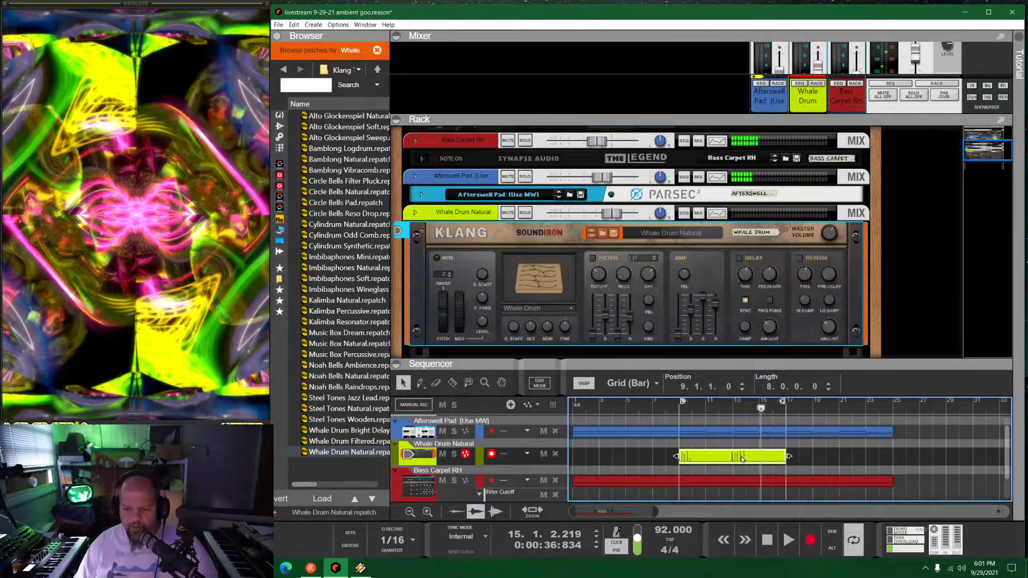
pyautogui.doubleClick(743, 457)
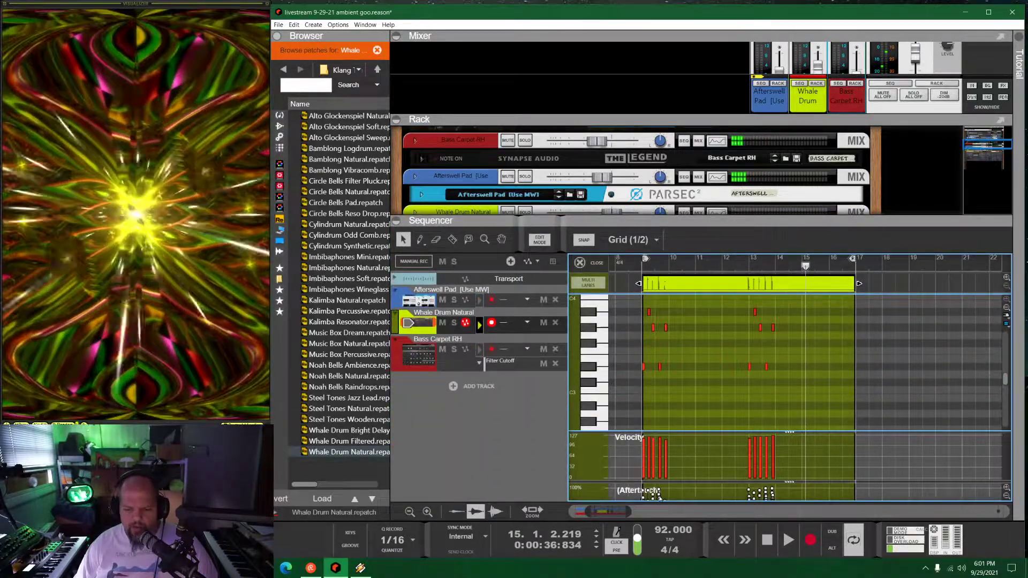
pyautogui.click(659, 499)
pyautogui.press('Delete')
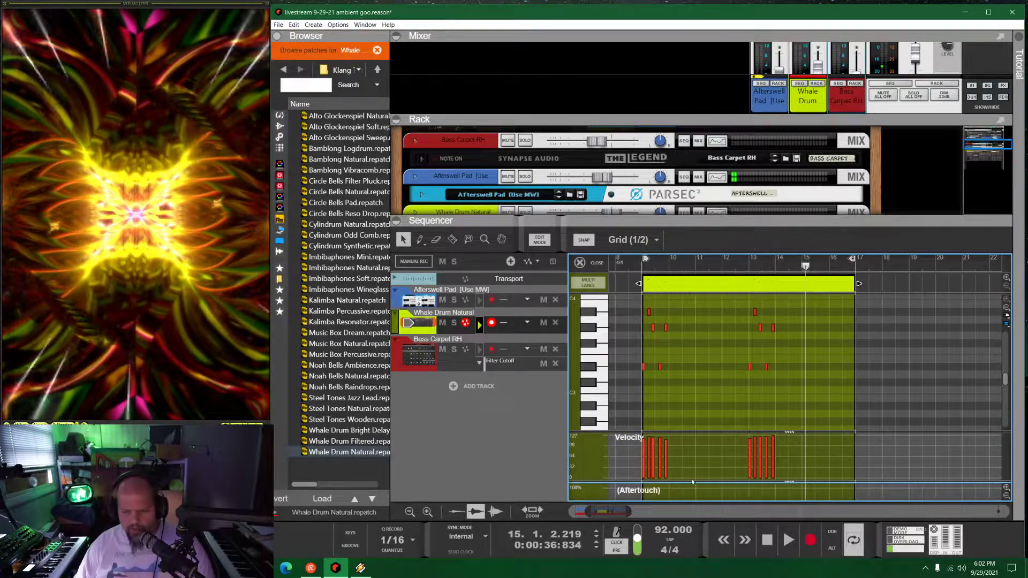
pyautogui.click(591, 263)
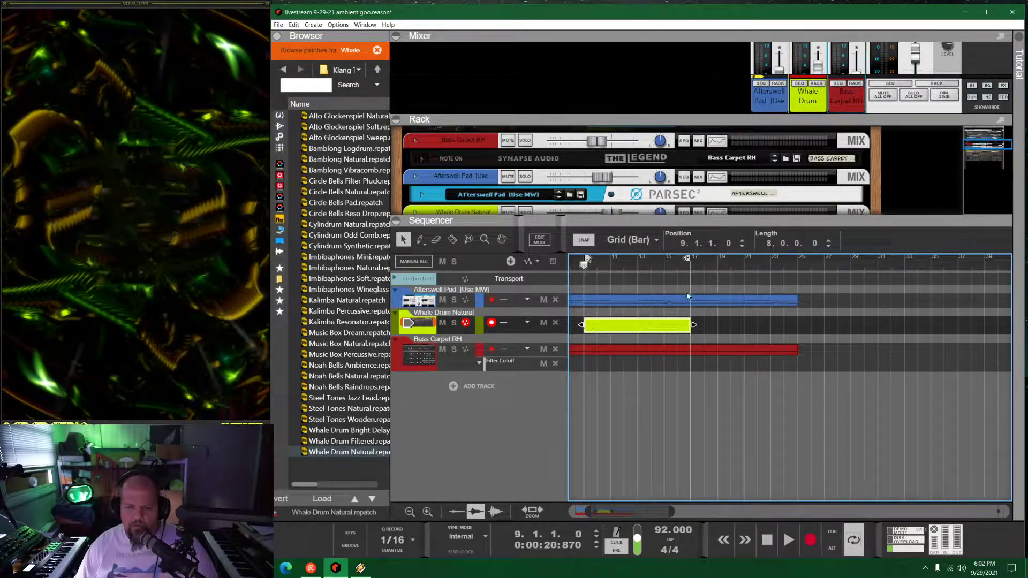
pyautogui.moveTo(723, 216); pyautogui.dragTo(723, 368)
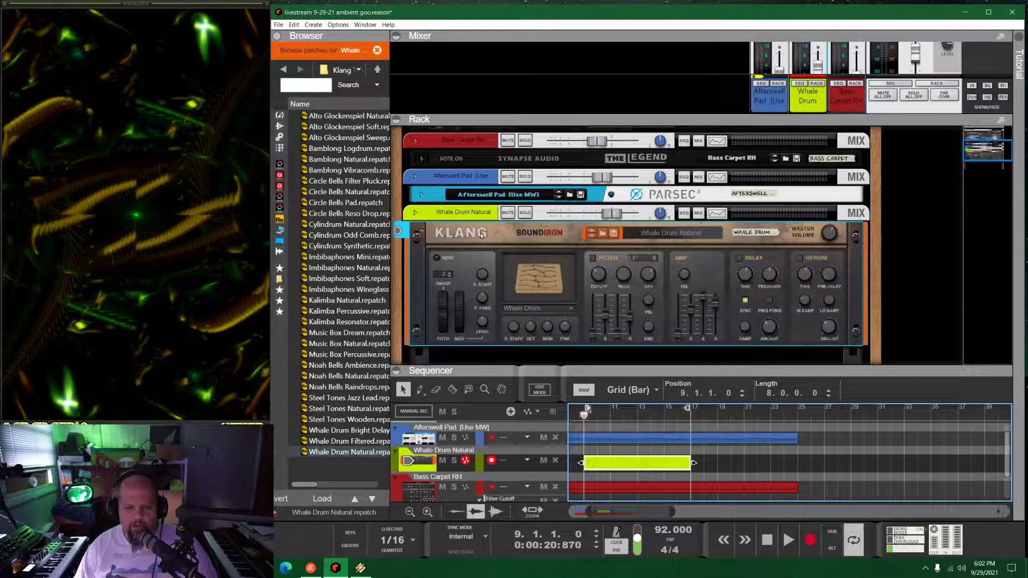
pyautogui.click(474, 218)
pyautogui.rightClick(473, 218)
pyautogui.moveTo(541, 521)
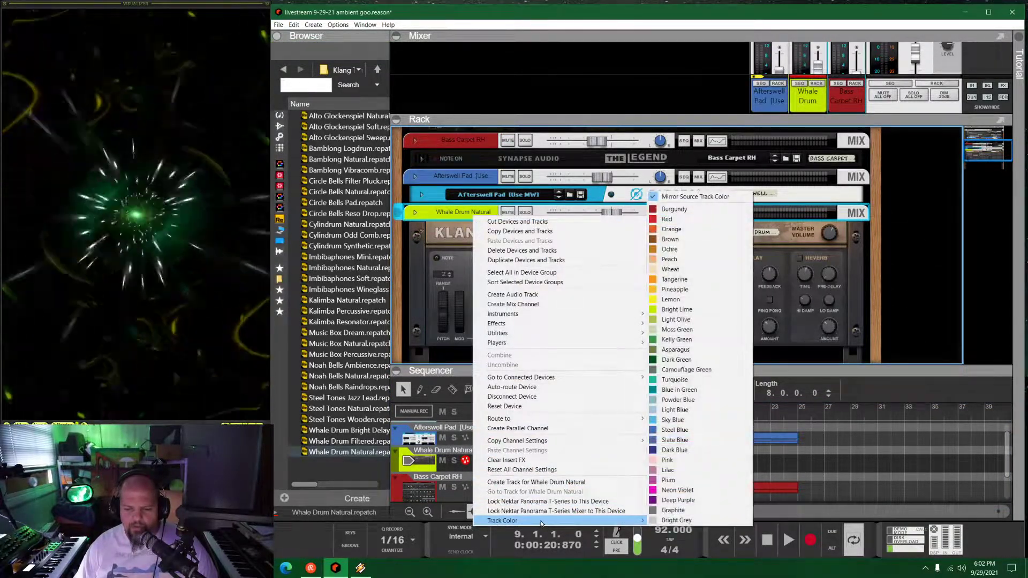
pyautogui.press('Escape')
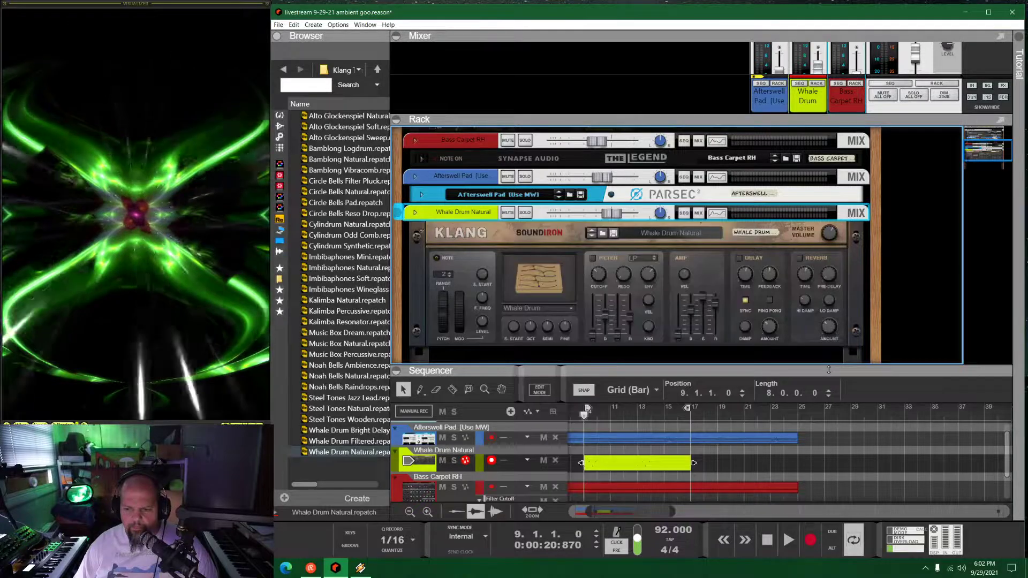
pyautogui.click(554, 246)
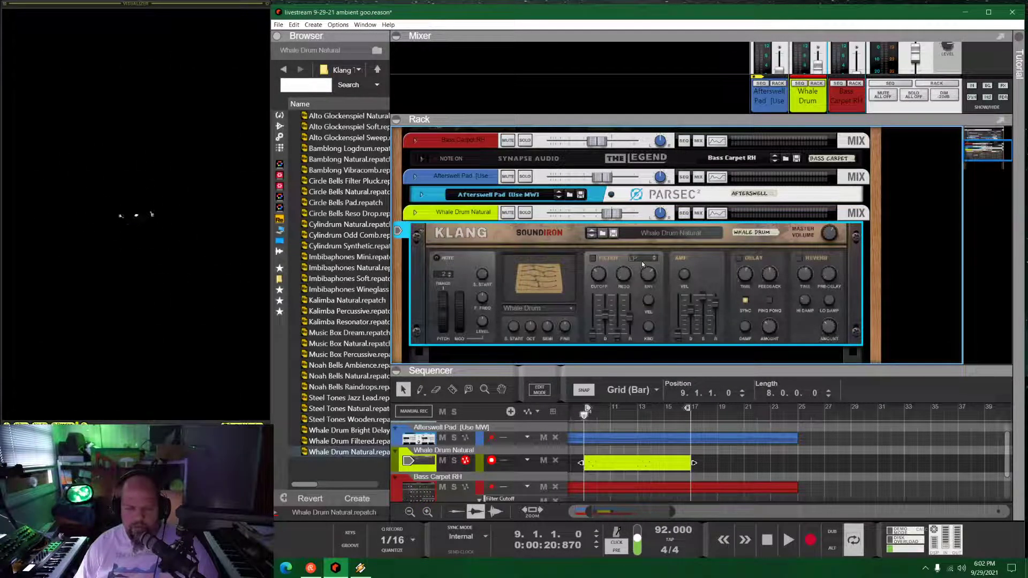
# Fold the Klang device and solo the Whale Drum mixer channel while the loop plays
pyautogui.click(421, 235)
pyautogui.moveTo(855, 117); pyautogui.dragTo(830, 415)
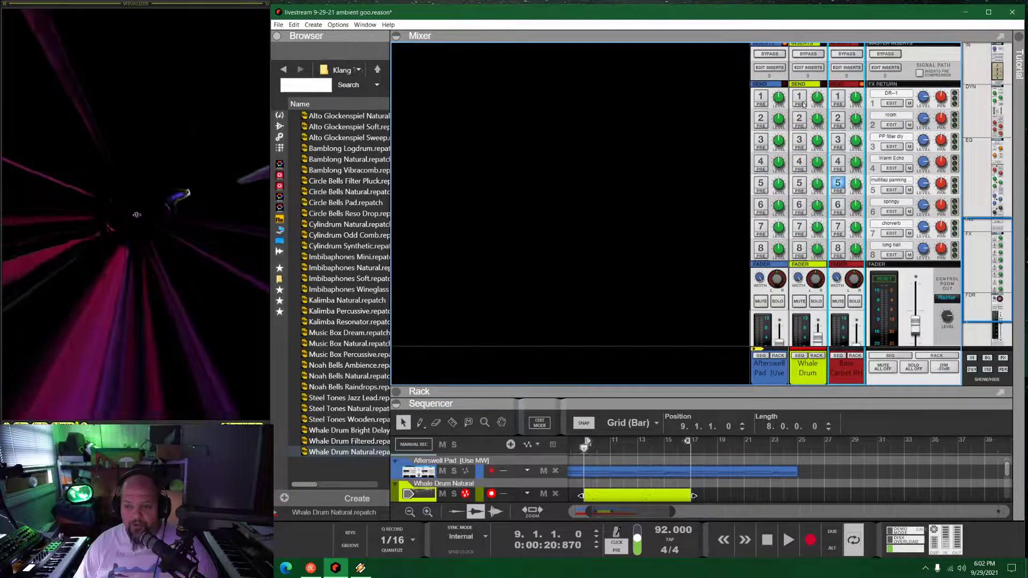
pyautogui.moveTo(710, 403); pyautogui.dragTo(710, 297)
pyautogui.press('space')
pyautogui.click(816, 195)
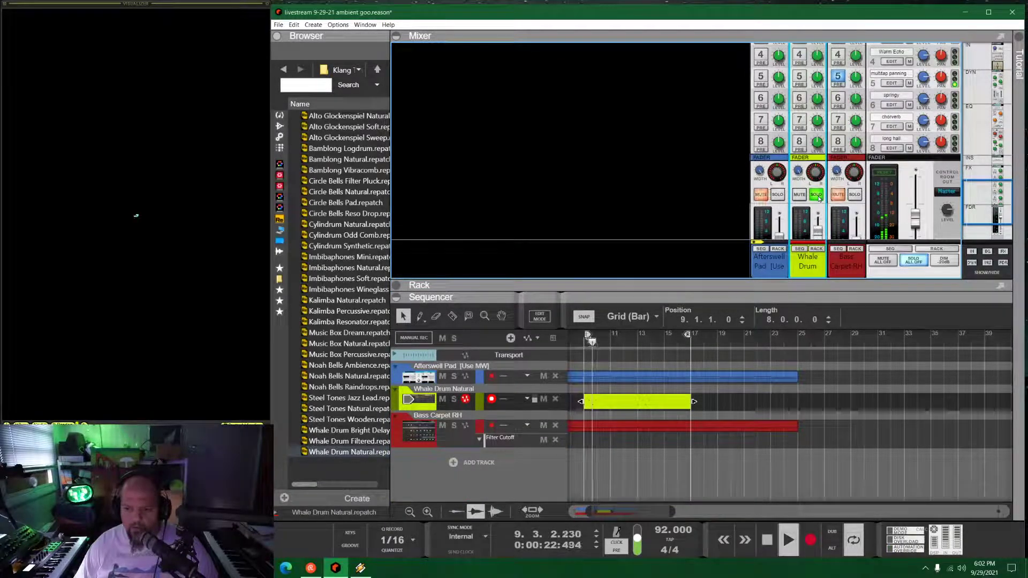
# Examine the timing of the notes in the Whale Drum clip while playing it from bar 9
pyautogui.doubleClick(603, 399)
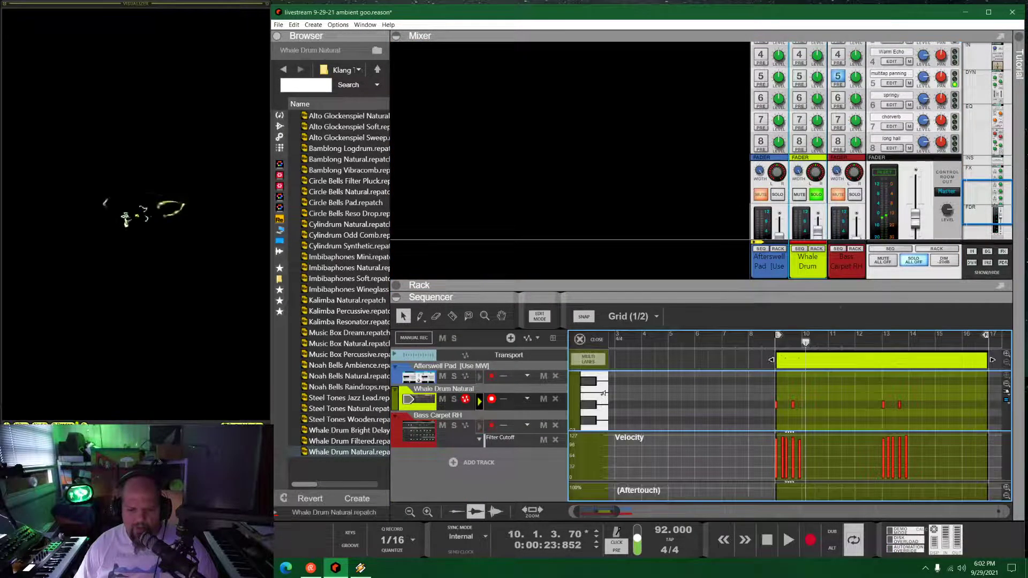
pyautogui.moveTo(648, 295); pyautogui.dragTo(648, 151)
pyautogui.scroll(4, 728, 333)
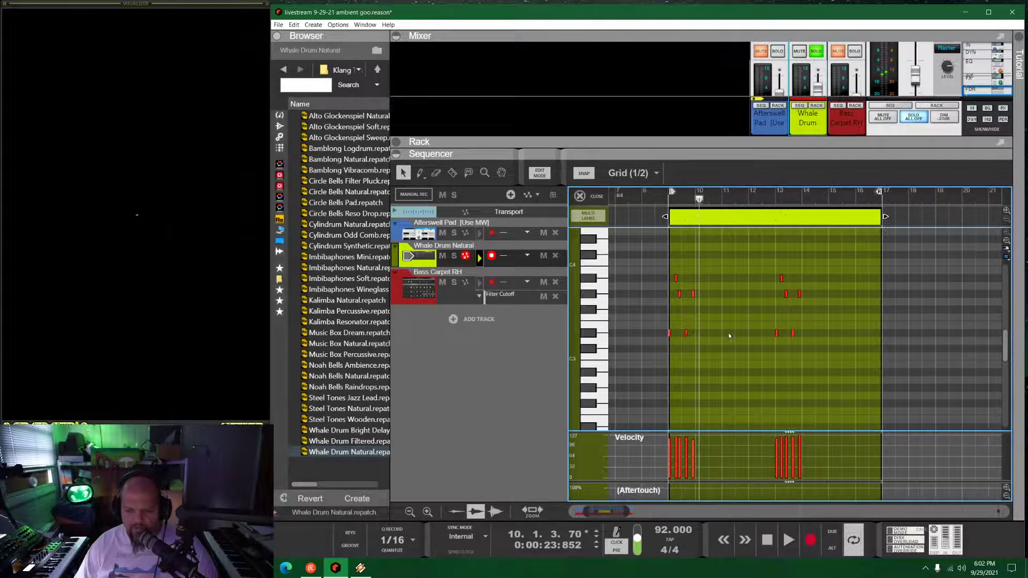
pyautogui.scroll(2, 683, 329)
pyautogui.click(684, 279)
pyautogui.click(626, 199)
pyautogui.press('space')
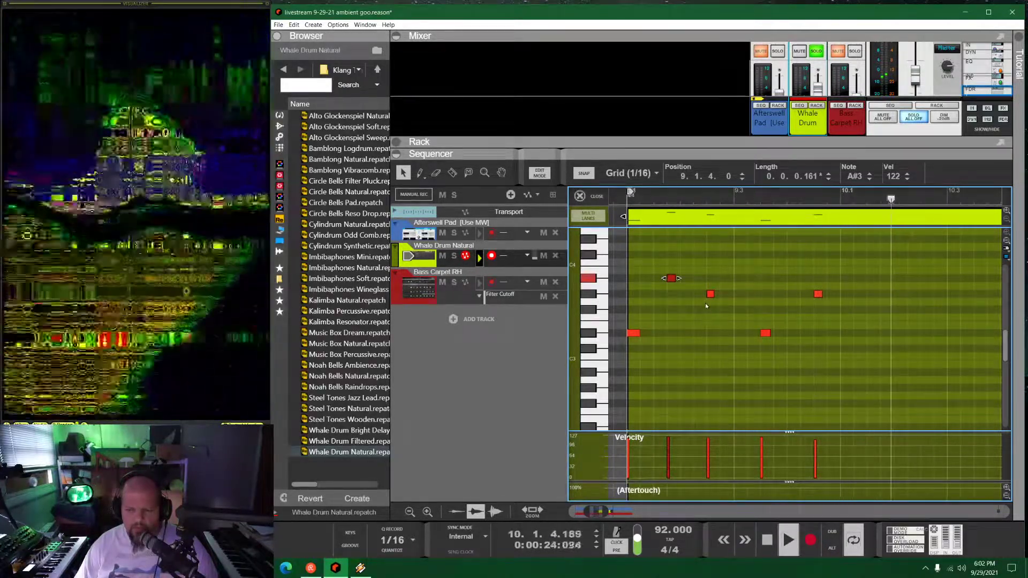
pyautogui.scroll(-3, 706, 304)
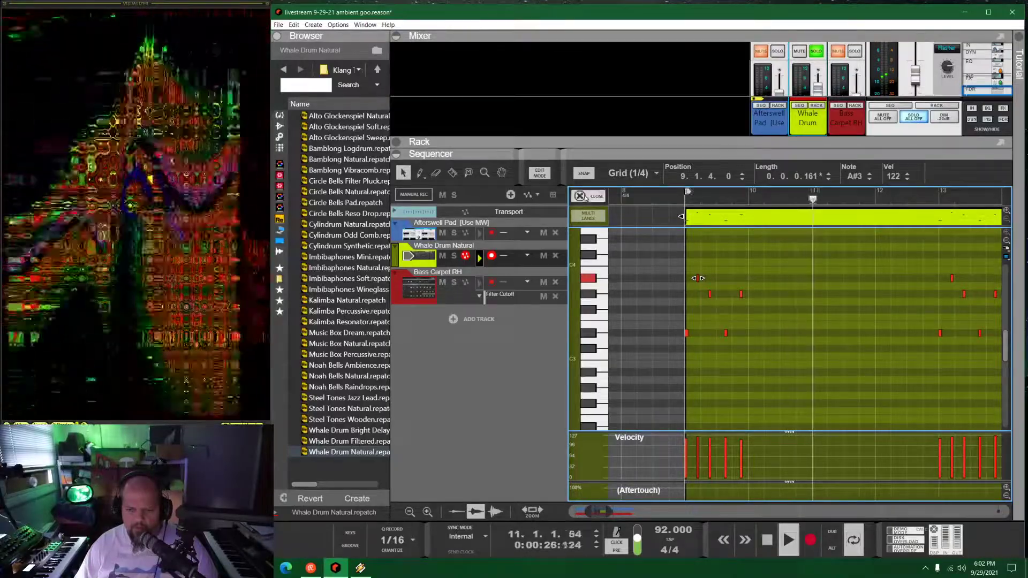
pyautogui.hotkey('ctrl', 'e')
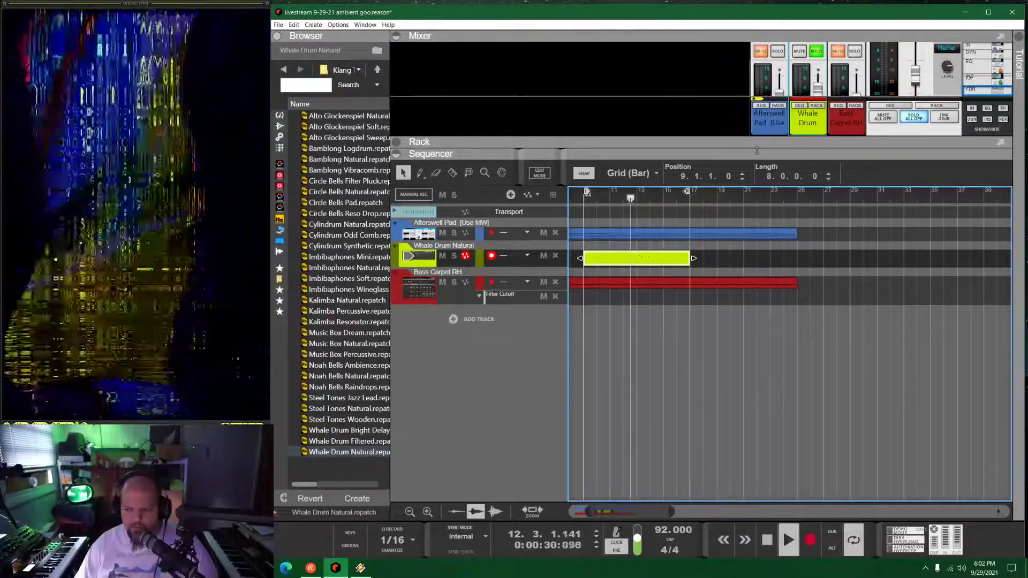
# Enable the high-pass and low-pass filters in the Whale Drum channel's Spectrum EQ, with the low-pass frequency at 10.42 kHz
pyautogui.moveTo(757, 151); pyautogui.dragTo(757, 327)
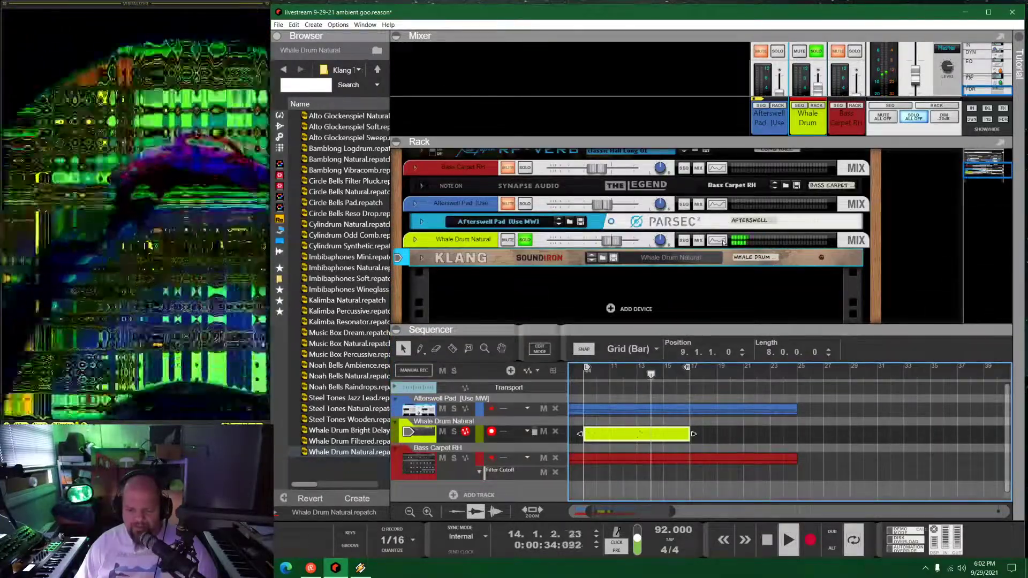
pyautogui.click(718, 241)
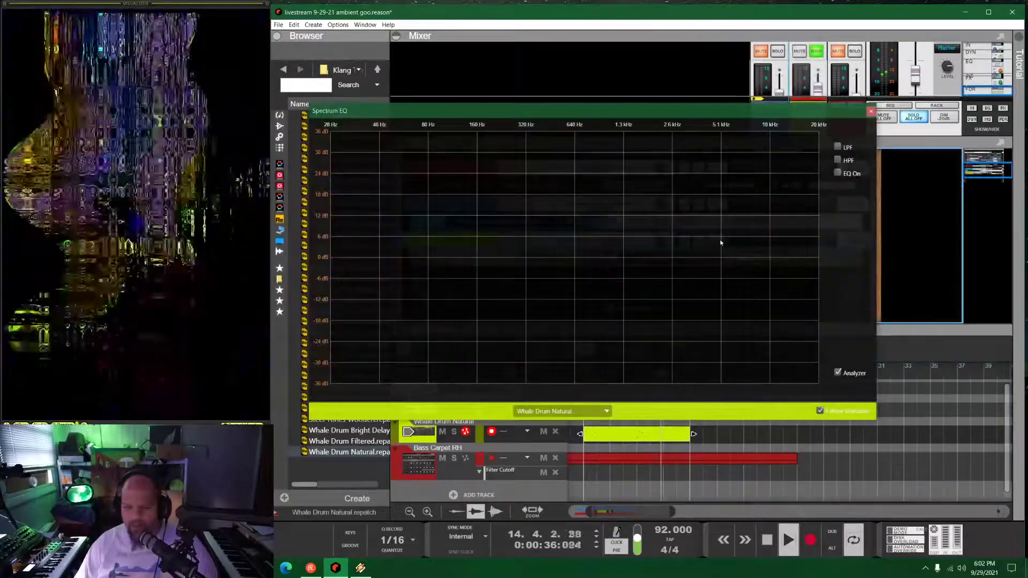
pyautogui.click(839, 160)
pyautogui.click(838, 147)
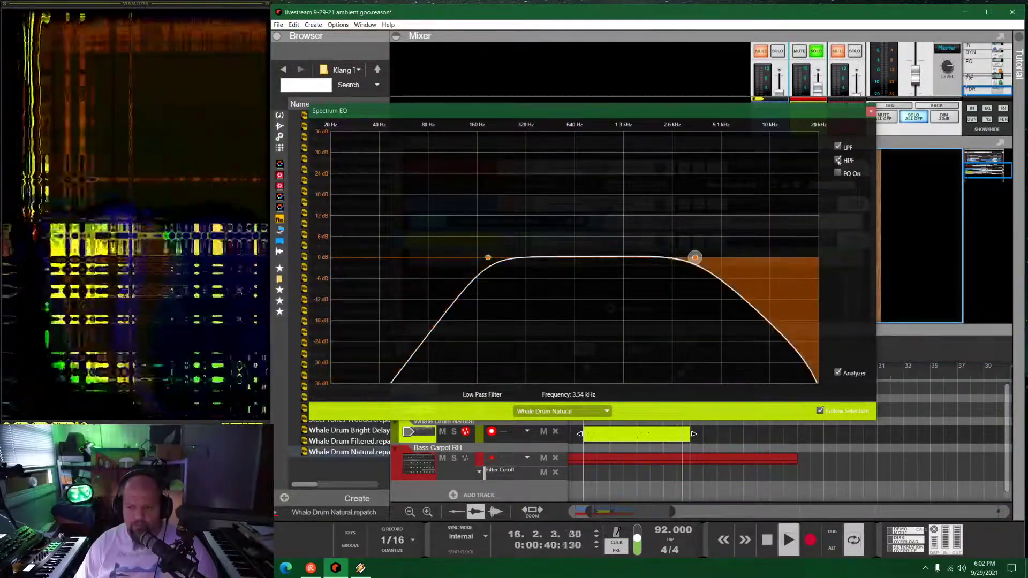
pyautogui.moveTo(695, 258); pyautogui.dragTo(771, 258)
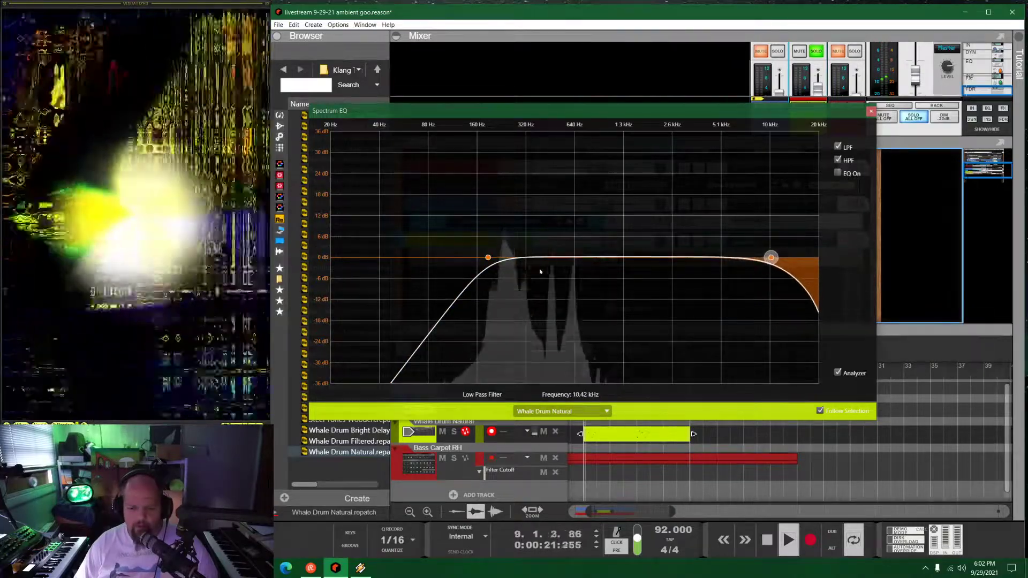
# Raise the Whale Drum high-pass cutoff to just below 320 Hz and switch off the low-pass filter
pyautogui.moveTo(488, 257); pyautogui.dragTo(511, 258)
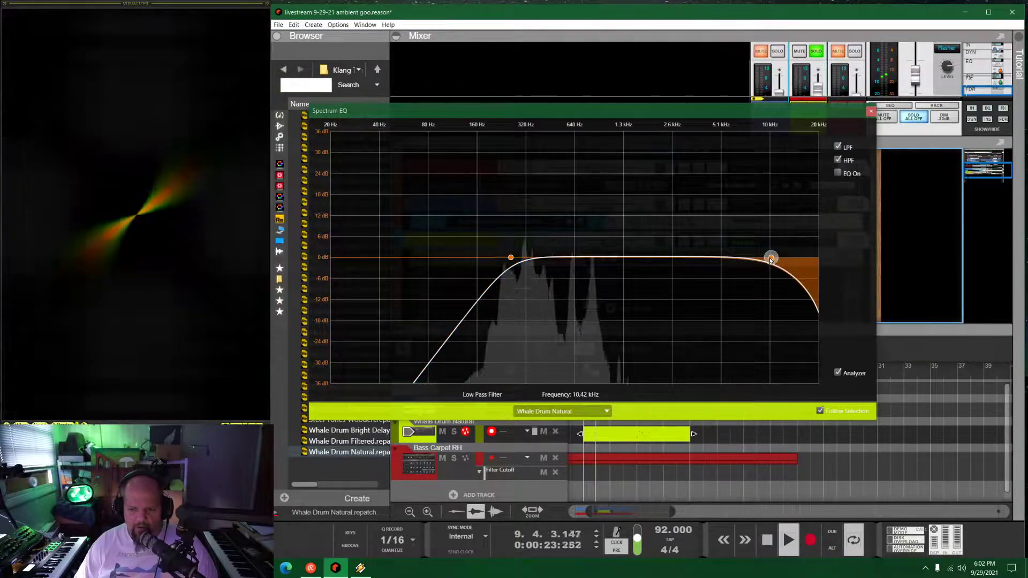
pyautogui.click(839, 149)
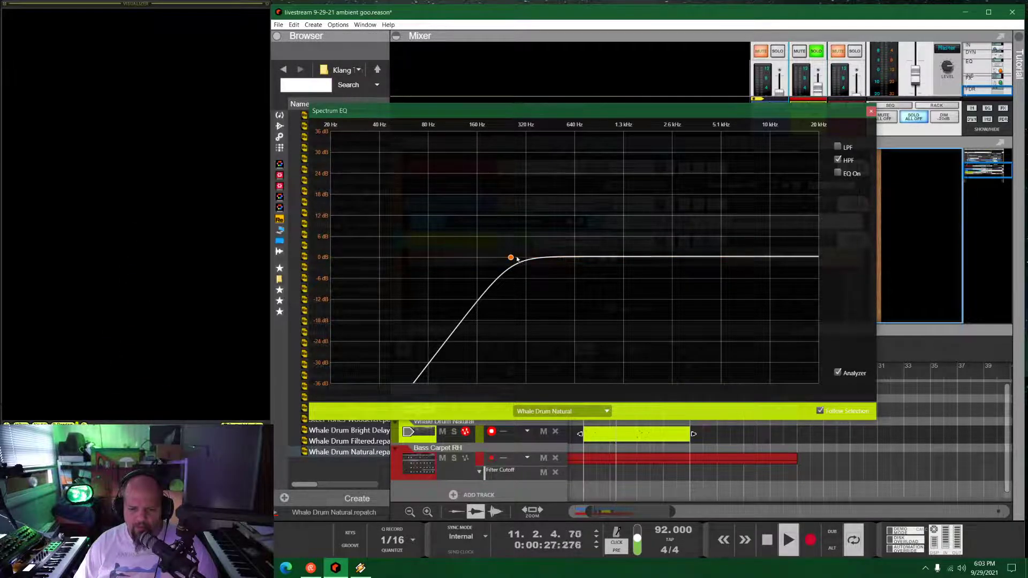
# Set the Whale Drum high-pass cutoff to about 326 Hz and close the Spectrum EQ
pyautogui.moveTo(510, 260)
pyautogui.moveTo(511, 261); pyautogui.dragTo(530, 264)
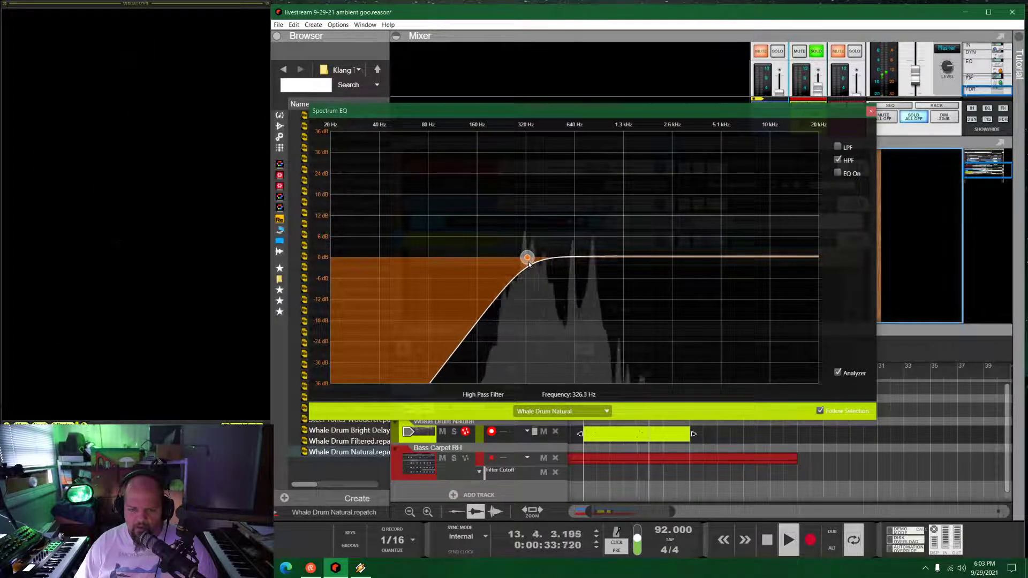
pyautogui.click(870, 109)
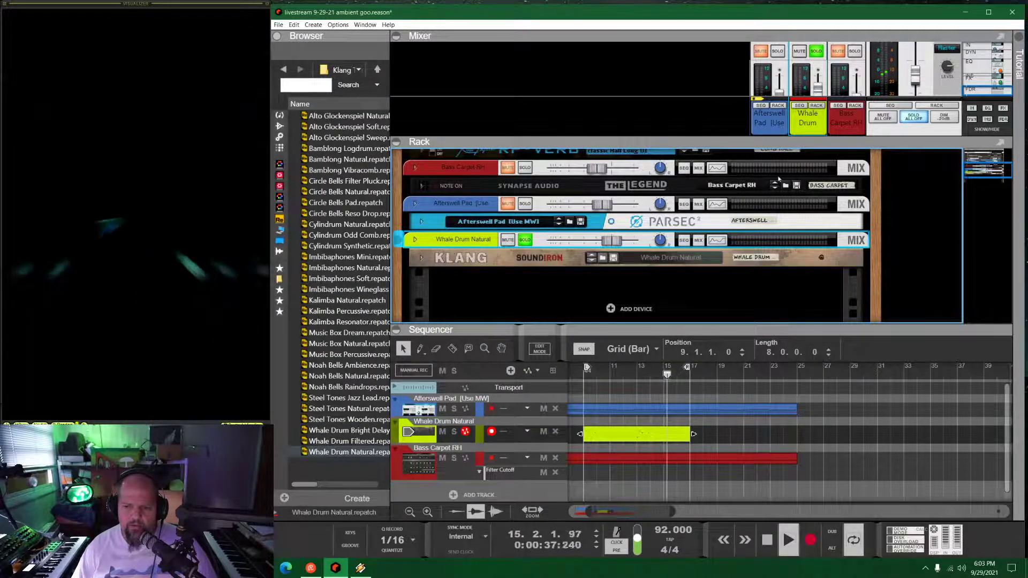
# Send the Whale Drum channel to FX1 at -6.81 dB in the mixer and switch off its solo
pyautogui.press('F6')
pyautogui.scroll(3, 819, 56)
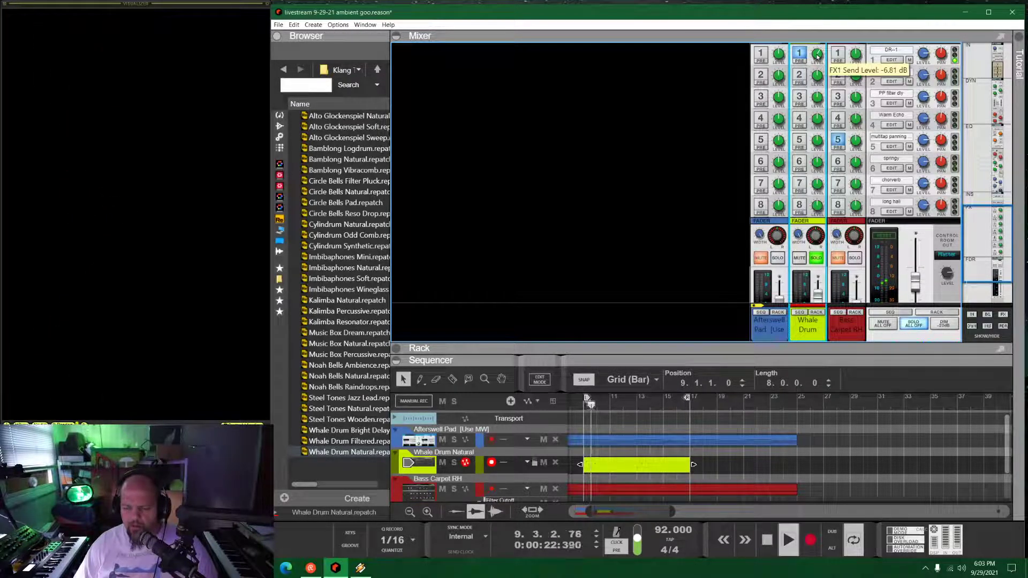
pyautogui.click(816, 260)
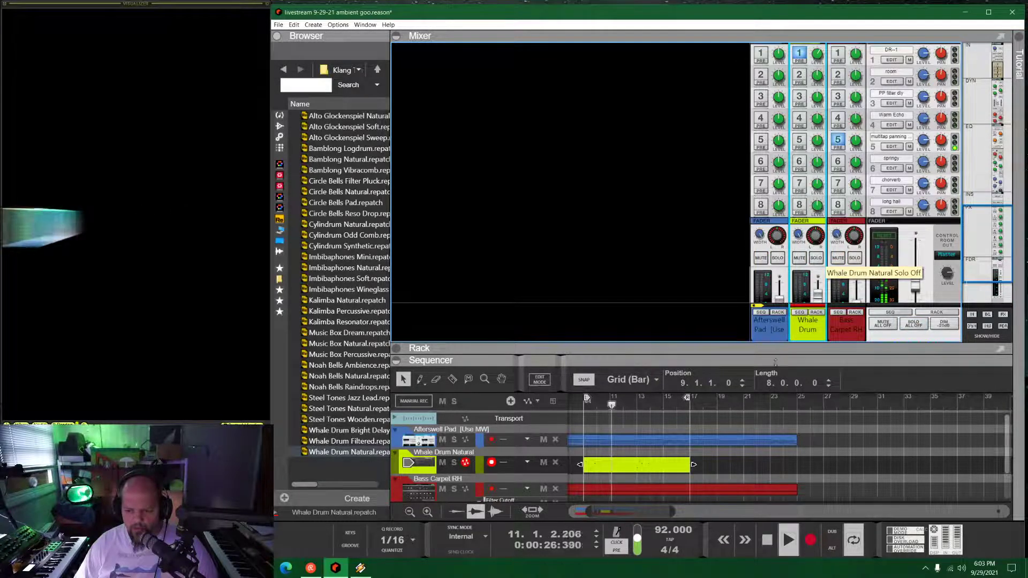
# Duplicate the 8-bar Whale Drum clip to bar 17 and set the loop locators around the copy
pyautogui.moveTo(776, 360); pyautogui.dragTo(775, 168)
pyautogui.keyDown('ctrl'); pyautogui.moveTo(609, 275); pyautogui.dragTo(726, 271); pyautogui.keyUp('ctrl')
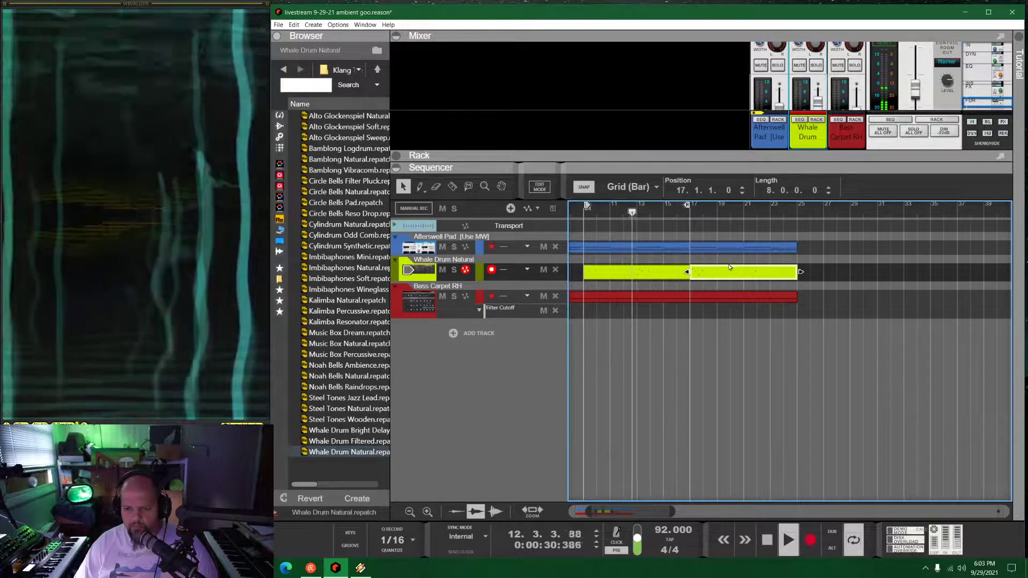
pyautogui.hotkey('ctrl', 'l')
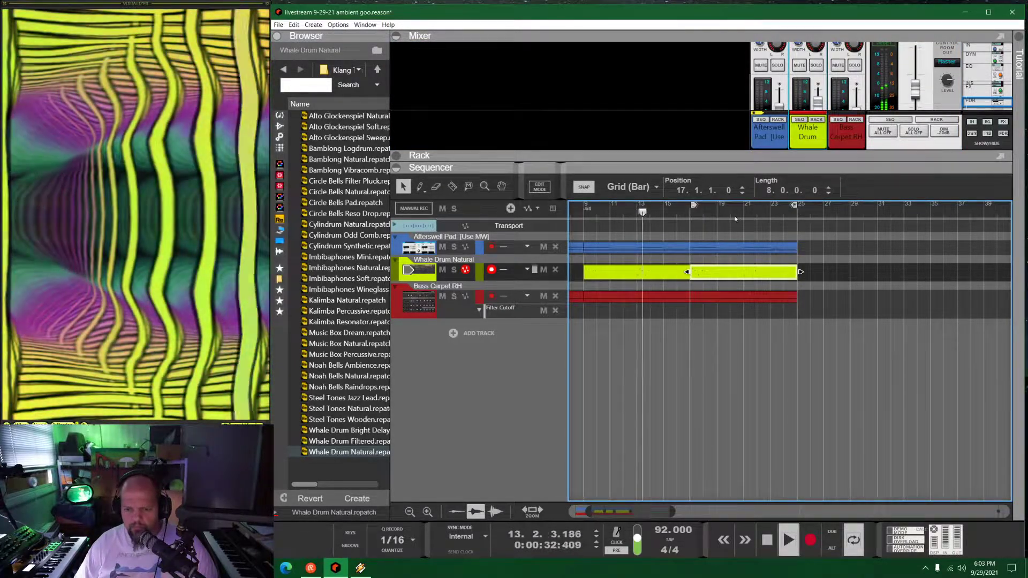
# Lower the Whale Drum channel's volume fader slightly while the song plays
pyautogui.click(822, 130)
pyautogui.scroll(-3, 822, 86)
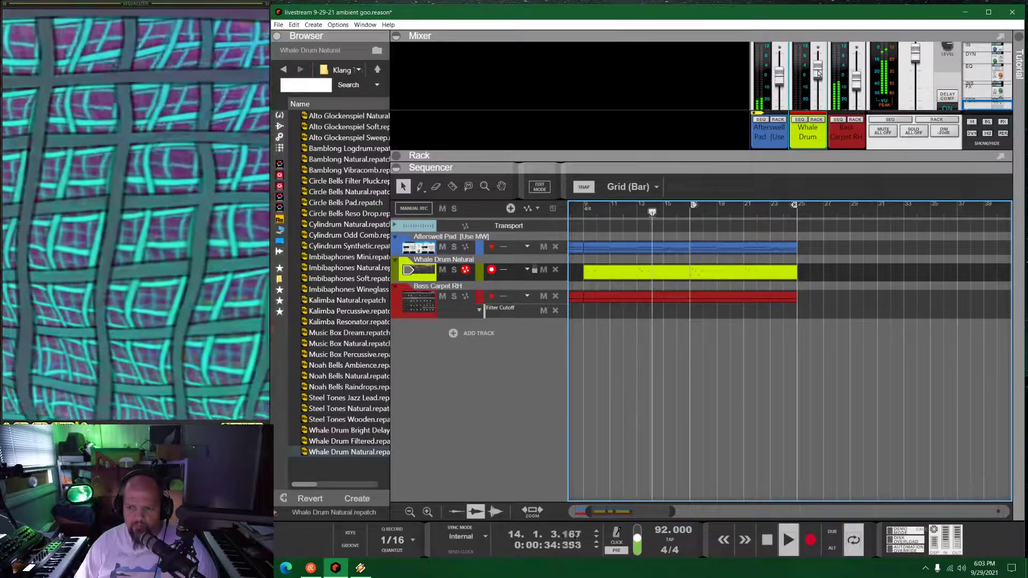
pyautogui.scroll(-3, 822, 76)
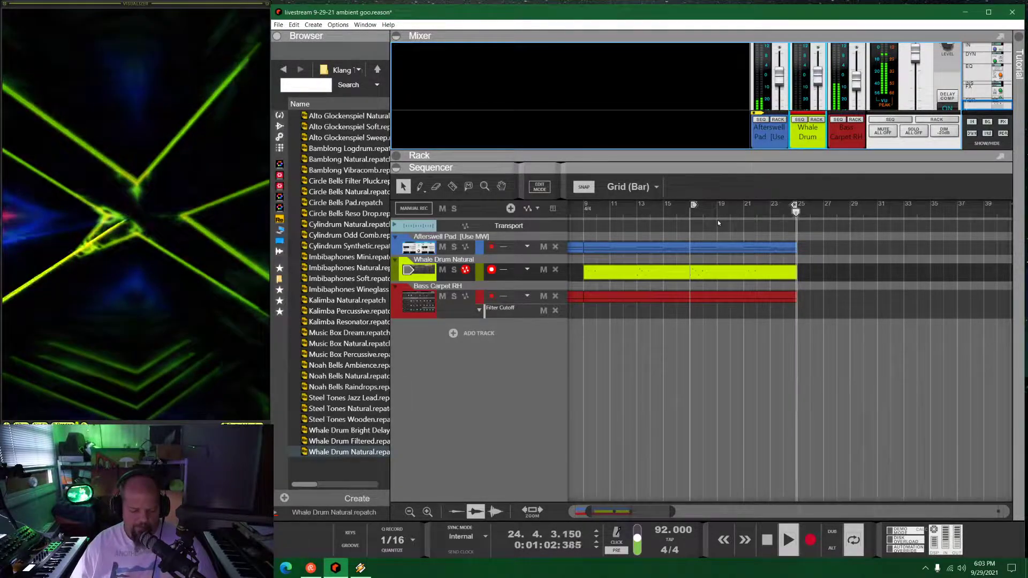
# Stop playback, return the song position to bar 17 and show an enlarged rack
pyautogui.press('space')
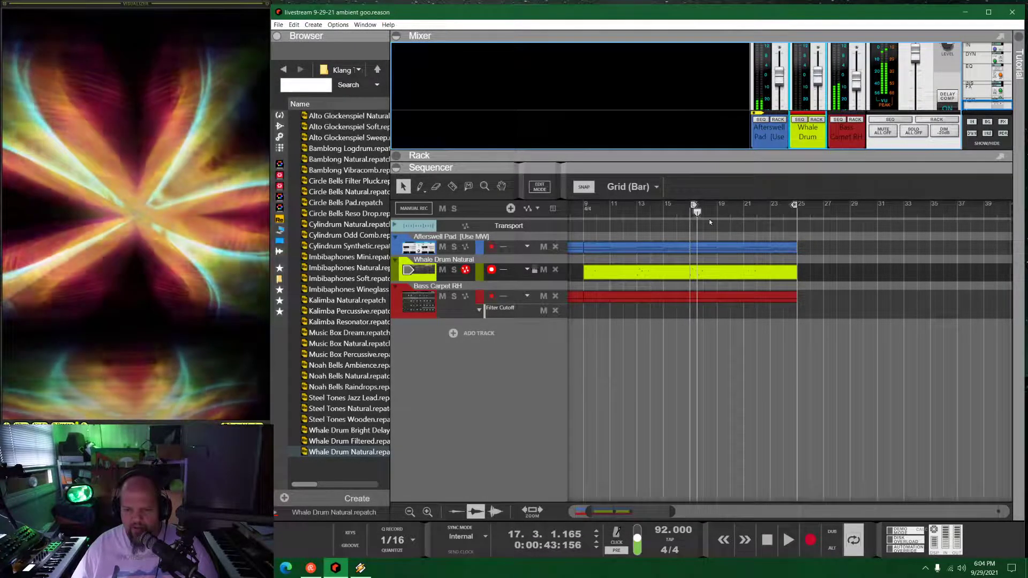
pyautogui.click(689, 215)
pyautogui.press('F6')
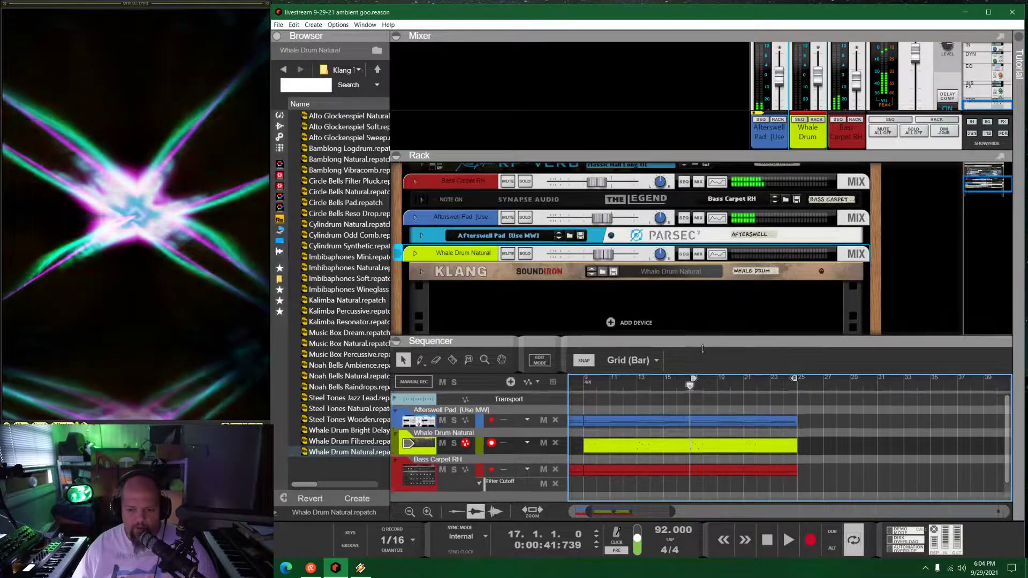
pyautogui.moveTo(713, 156); pyautogui.dragTo(716, 102)
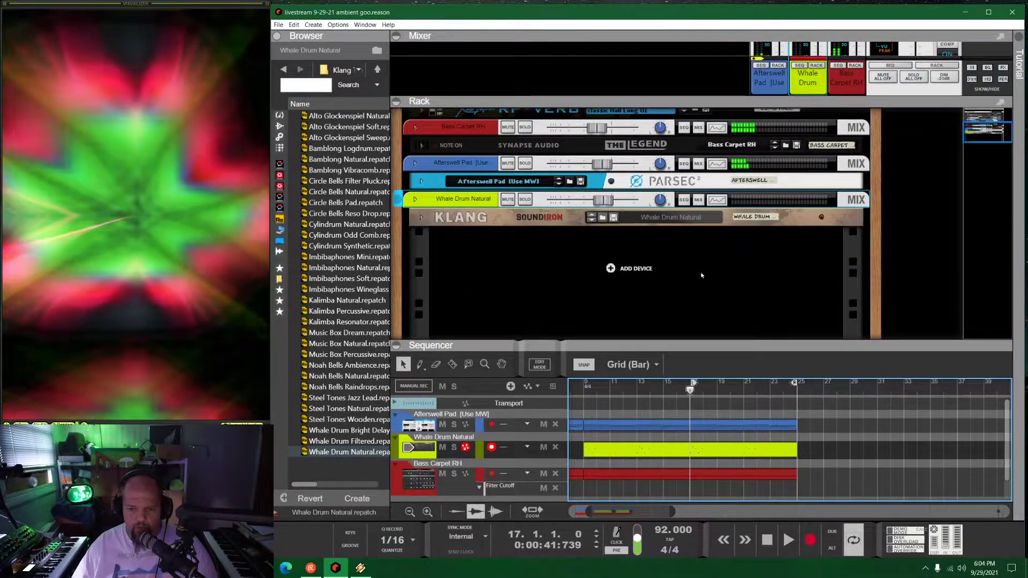
# Show the instrument devices in the browser and go down to the third-party synthesizers
pyautogui.scroll(5, 702, 275)
pyautogui.scroll(-6, 689, 241)
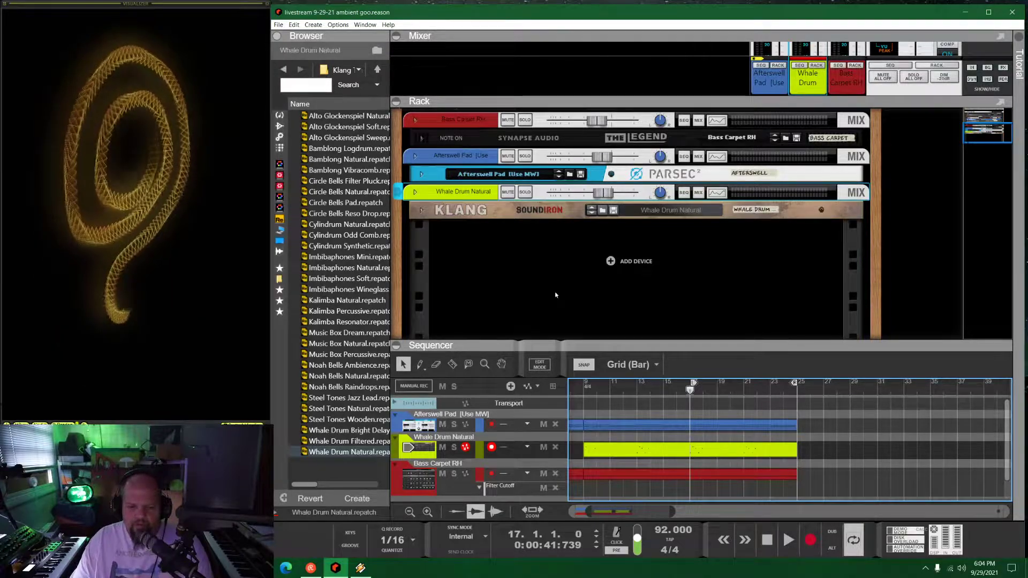
pyautogui.click(279, 115)
pyautogui.scroll(-20, 337, 284)
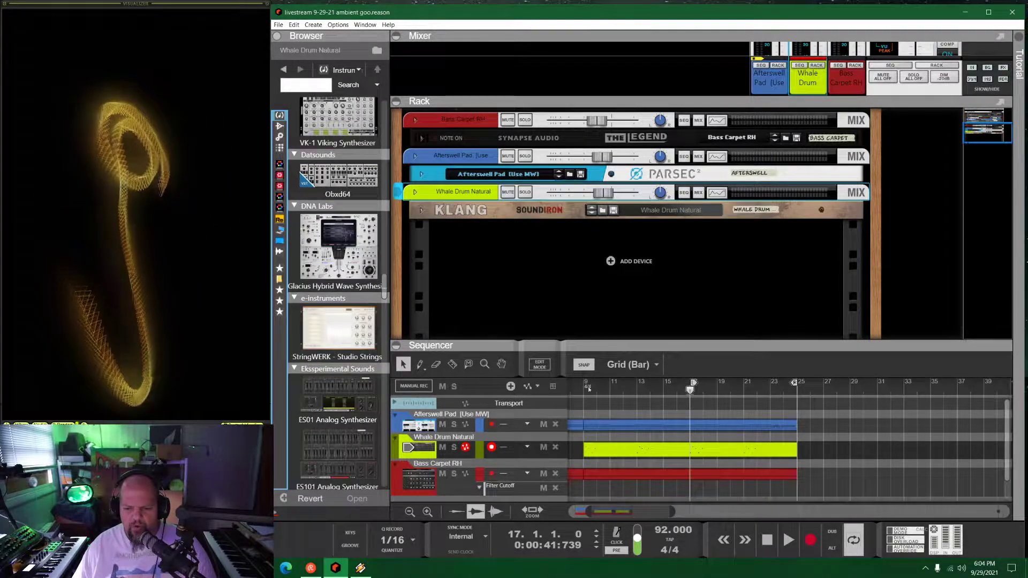
pyautogui.click(690, 390)
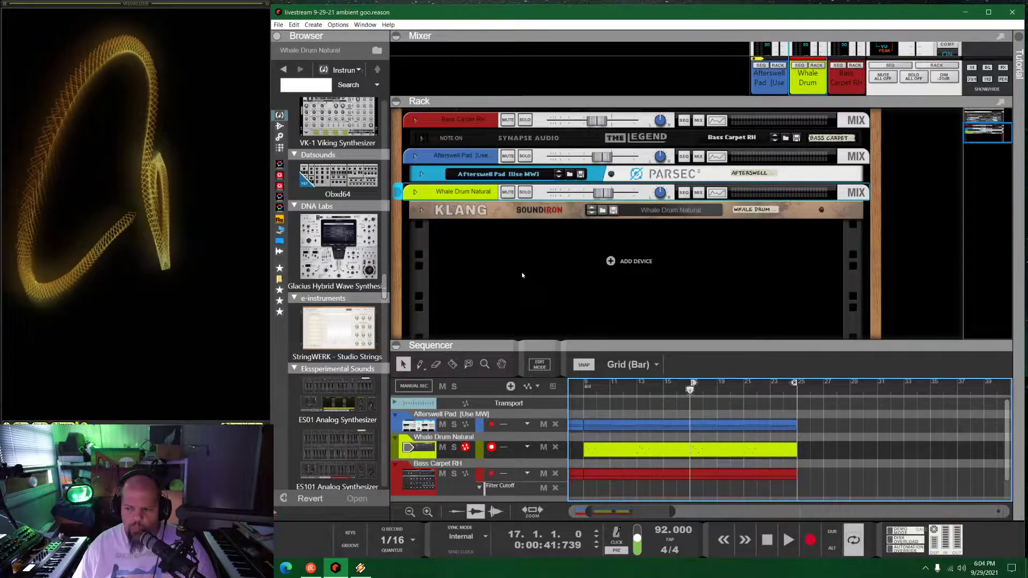
pyautogui.moveTo(842, 1); pyautogui.dragTo(600, 18)
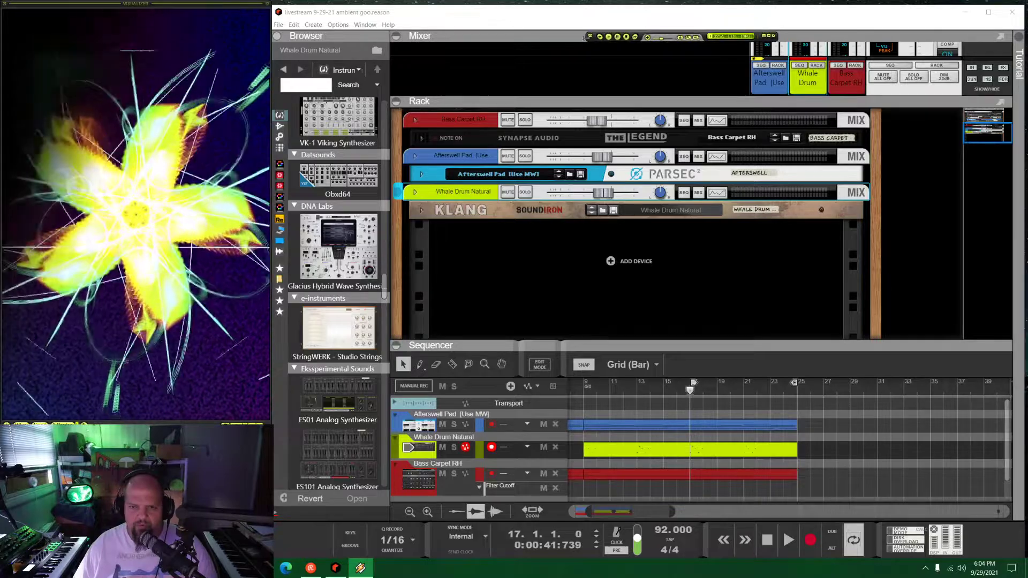
pyautogui.click(591, 36)
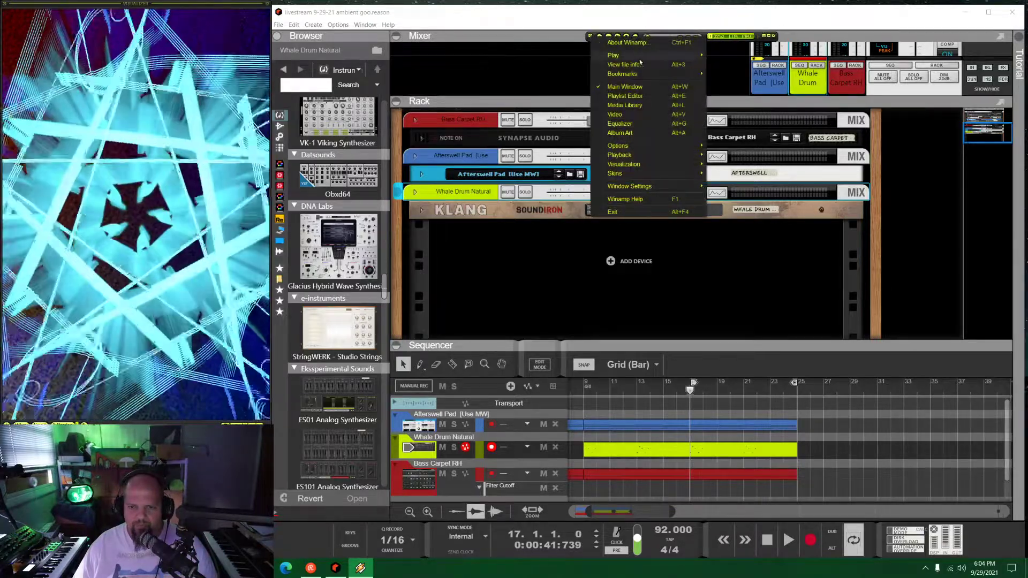
pyautogui.moveTo(640, 55)
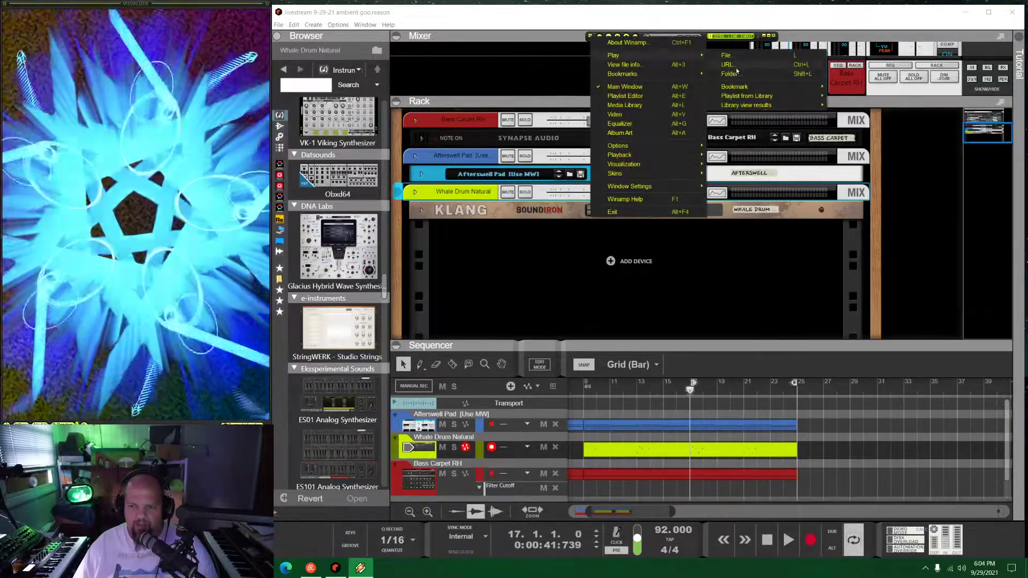
pyautogui.click(728, 65)
pyautogui.click(569, 285)
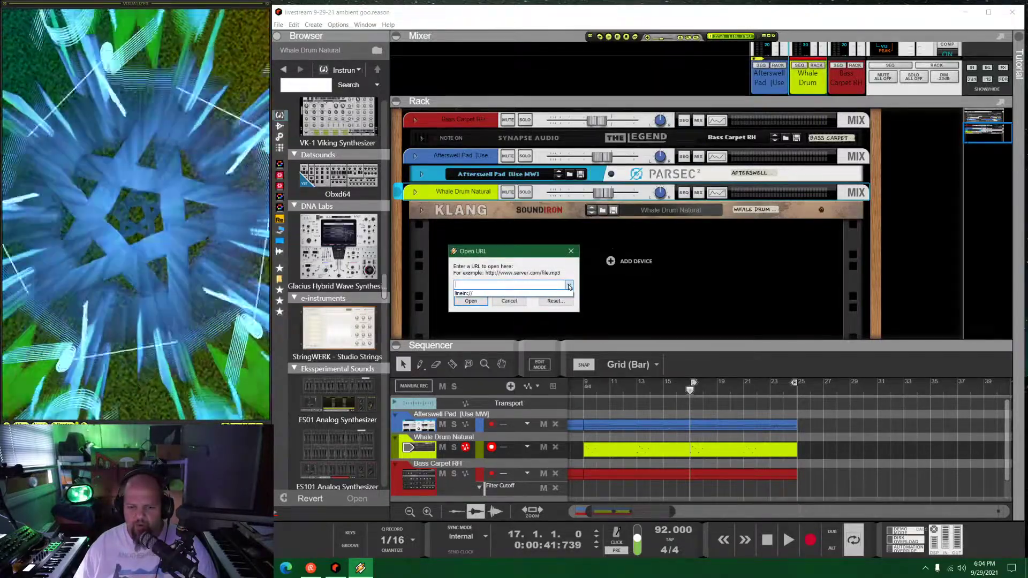
pyautogui.click(543, 255)
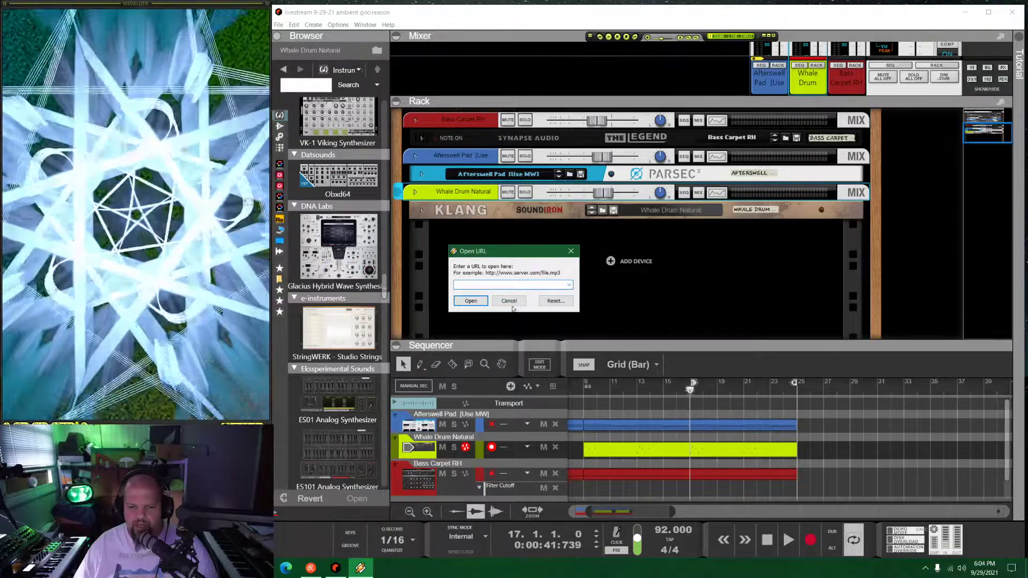
pyautogui.click(508, 301)
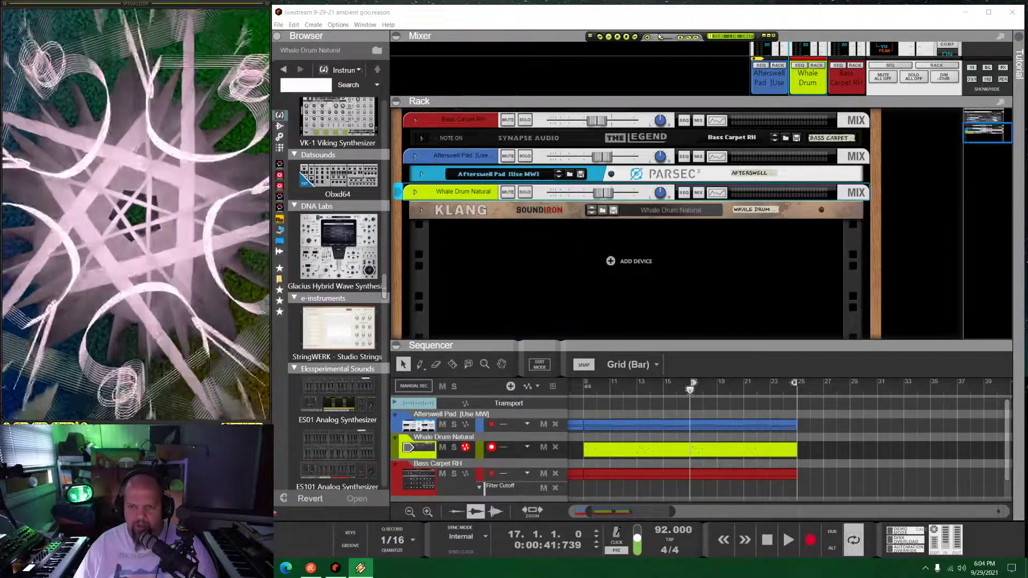
pyautogui.moveTo(663, 36); pyautogui.dragTo(1027, 37)
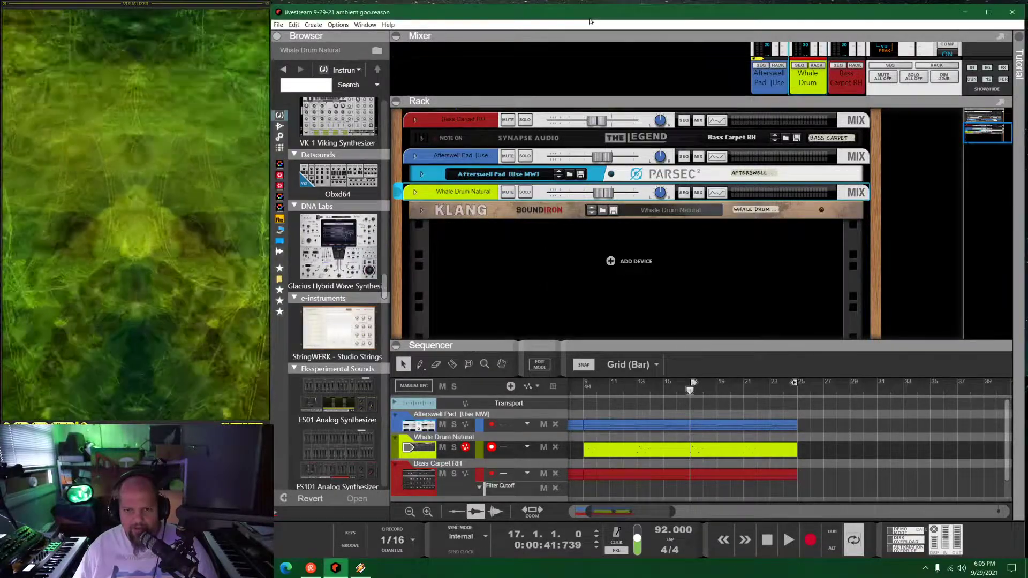
# Move the Reason window slightly upward, adjust its size and clear the device selection in the rack
pyautogui.moveTo(592, 15); pyautogui.dragTo(593, 10)
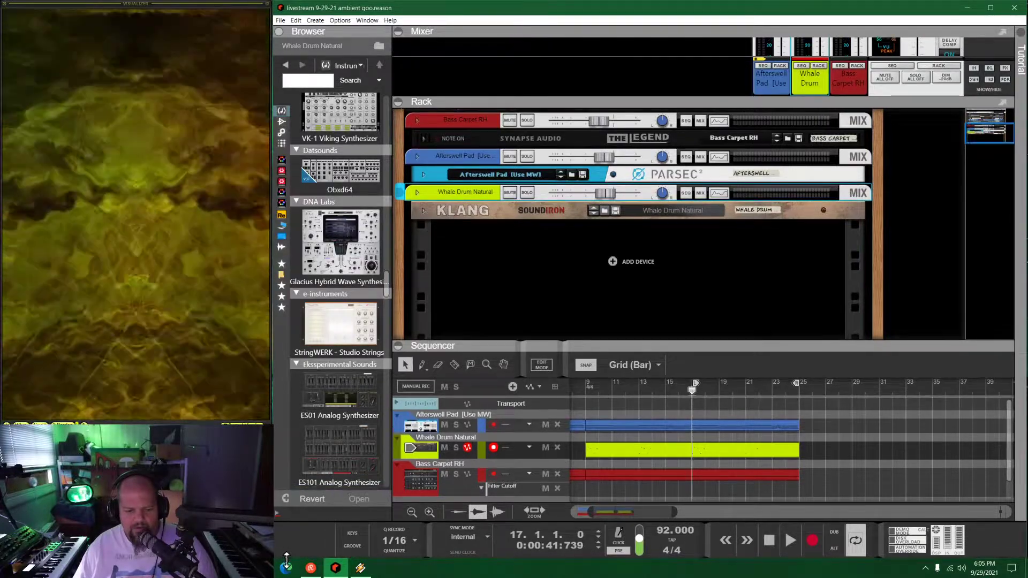
pyautogui.moveTo(277, 555); pyautogui.dragTo(290, 555)
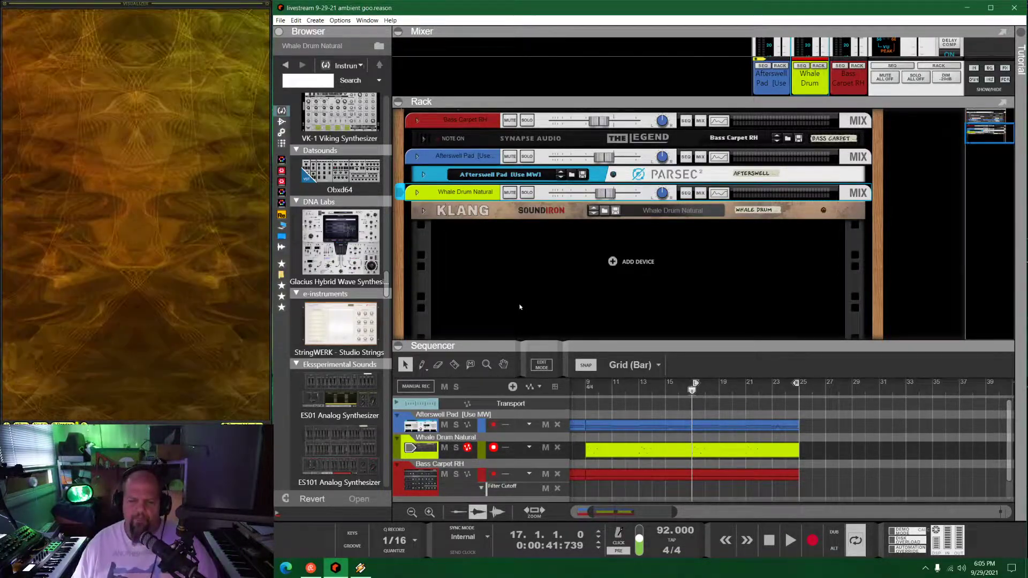
pyautogui.click(523, 304)
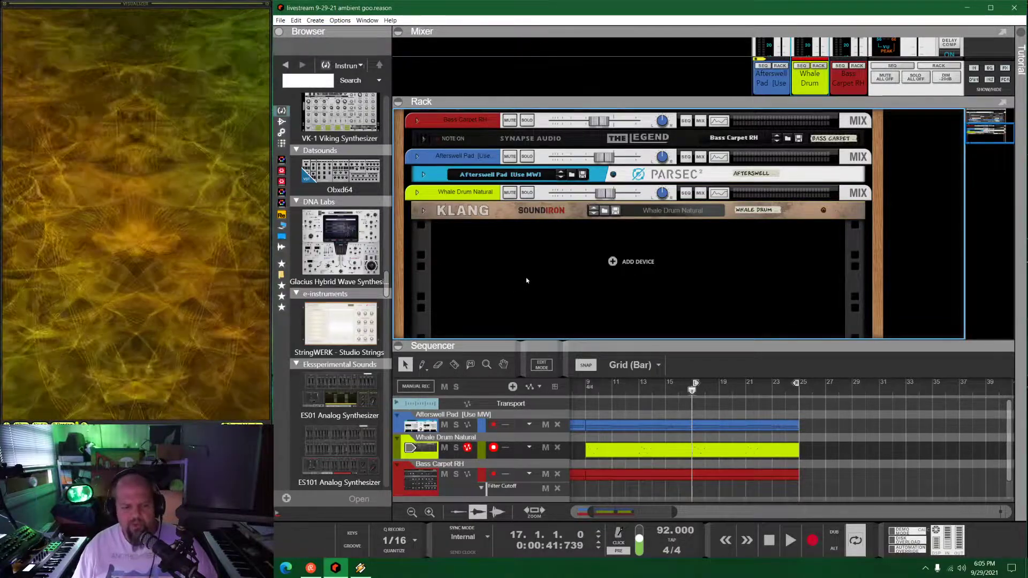
# Add a Nostromo Spectral Synthesizer from the Lectric Panda instruments to the rack below the Klang device
pyautogui.scroll(-4, 357, 298)
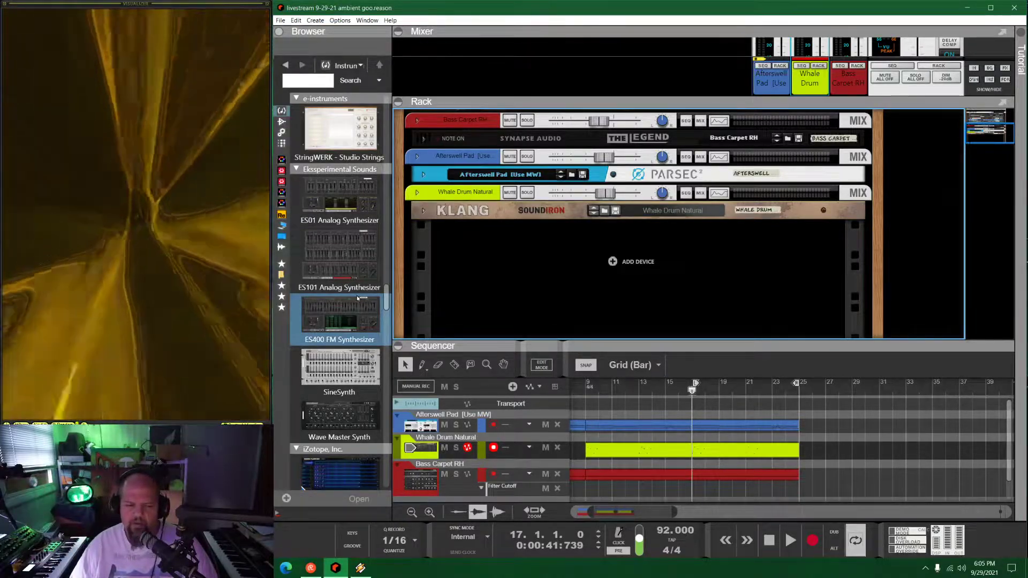
pyautogui.scroll(-5, 358, 298)
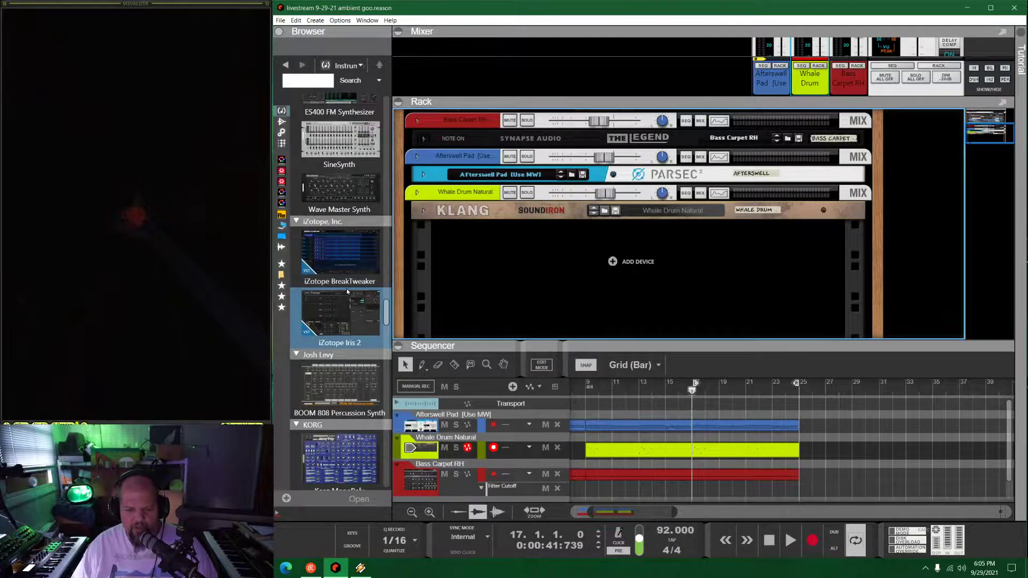
pyautogui.scroll(-4, 347, 291)
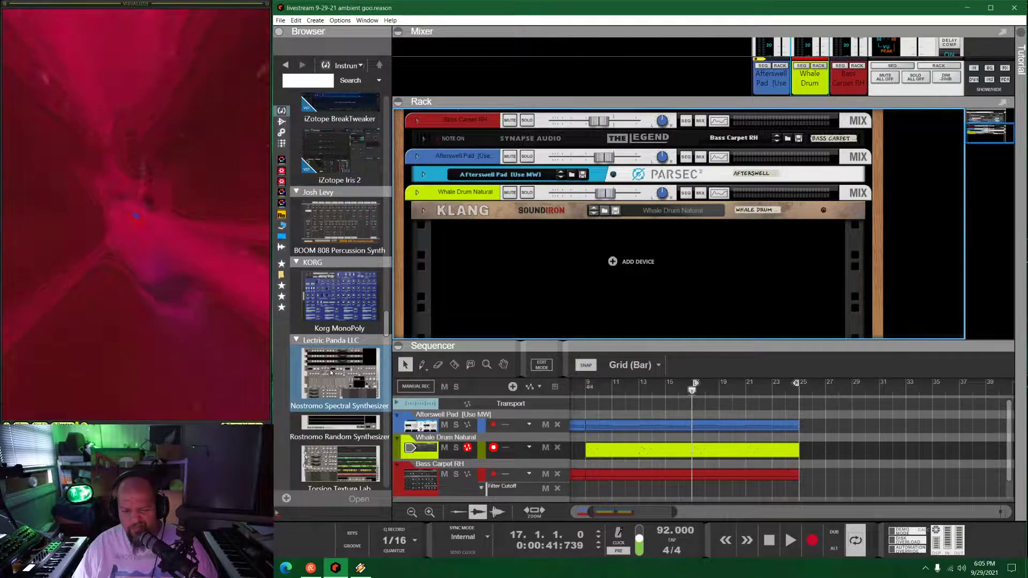
pyautogui.moveTo(331, 371); pyautogui.dragTo(580, 282)
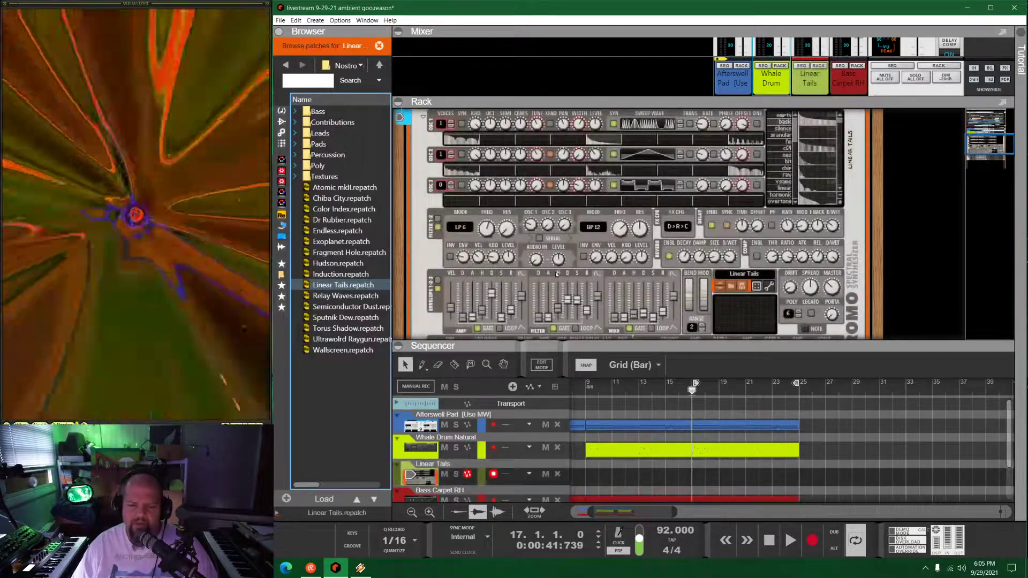
# Give the rack more height and select the Nostromo synthesizer's mix channel
pyautogui.scroll(2, 511, 302)
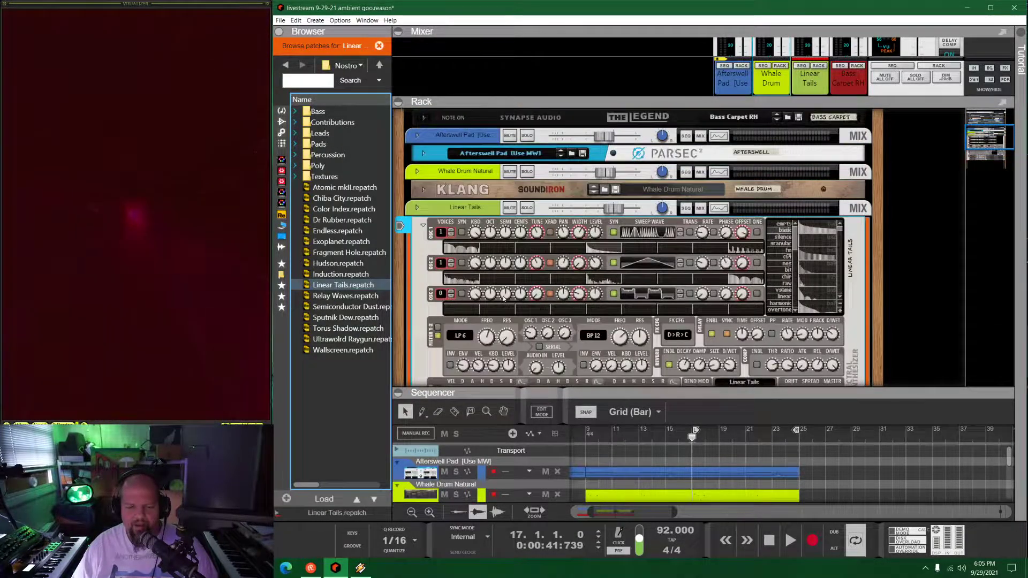
pyautogui.scroll(-1, 503, 299)
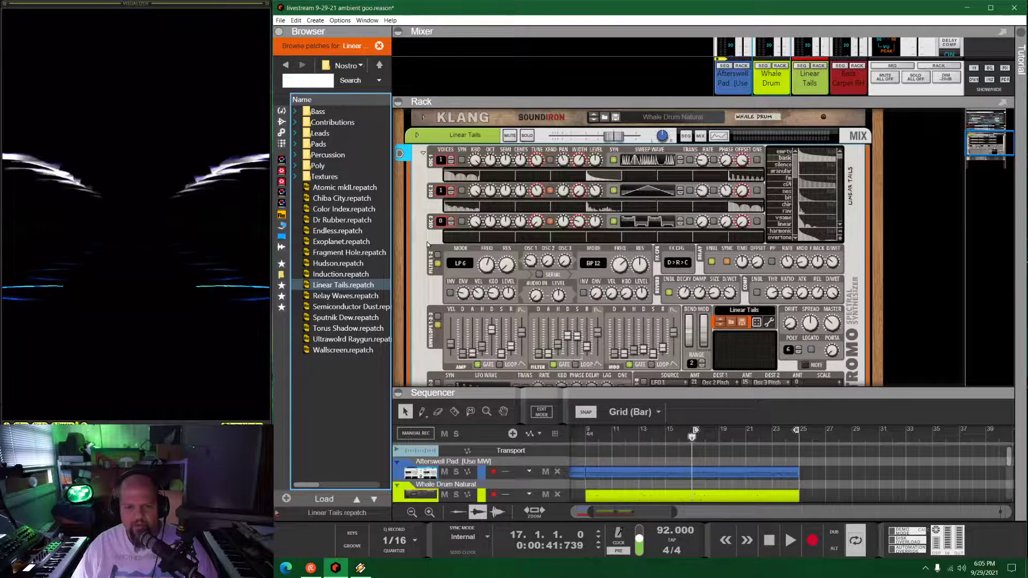
pyautogui.click(475, 139)
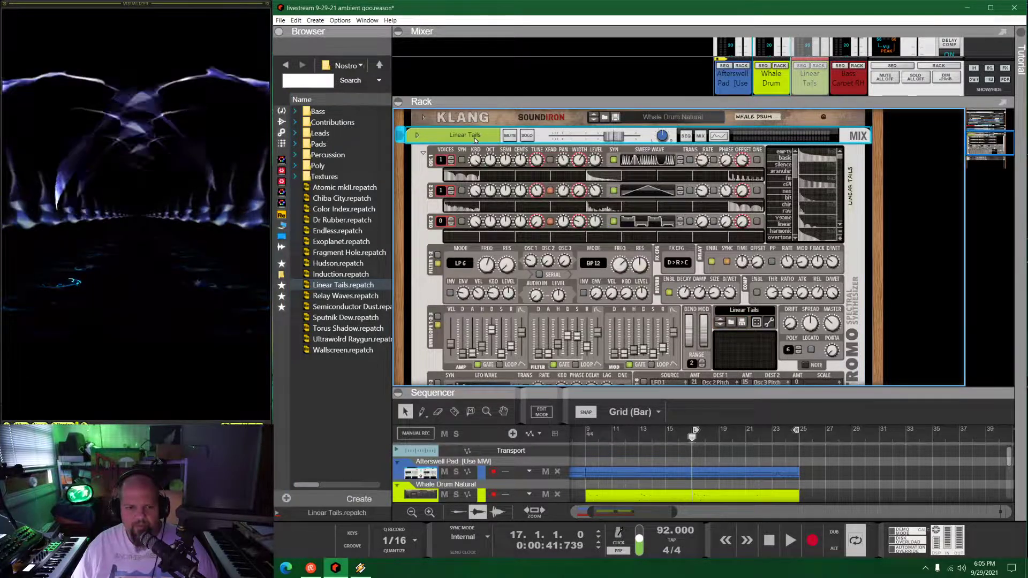
# Look through the patches in the Nostromo Pads folder
pyautogui.click(320, 146)
pyautogui.doubleClick(319, 145)
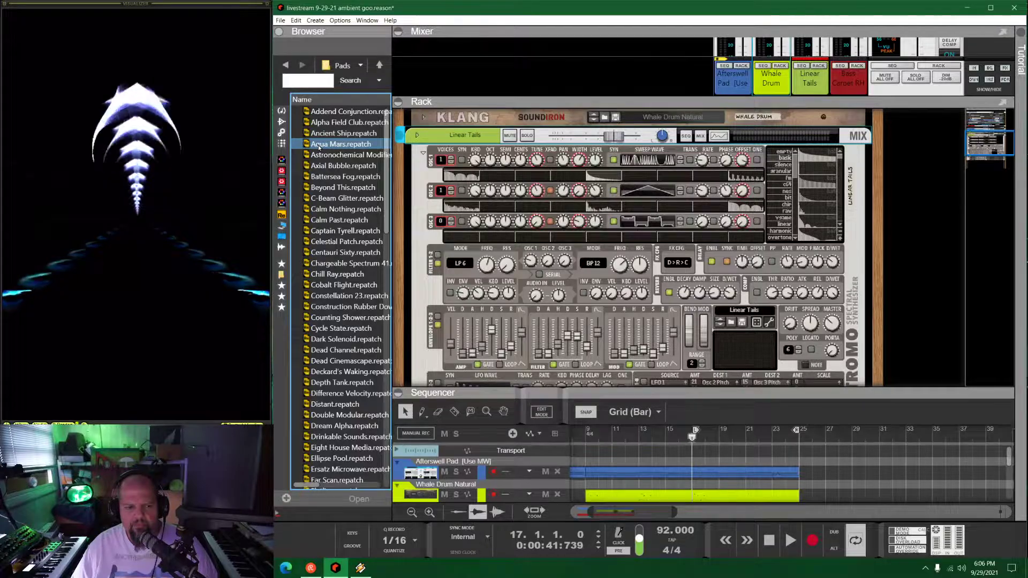
pyautogui.click(322, 155)
pyautogui.click(328, 231)
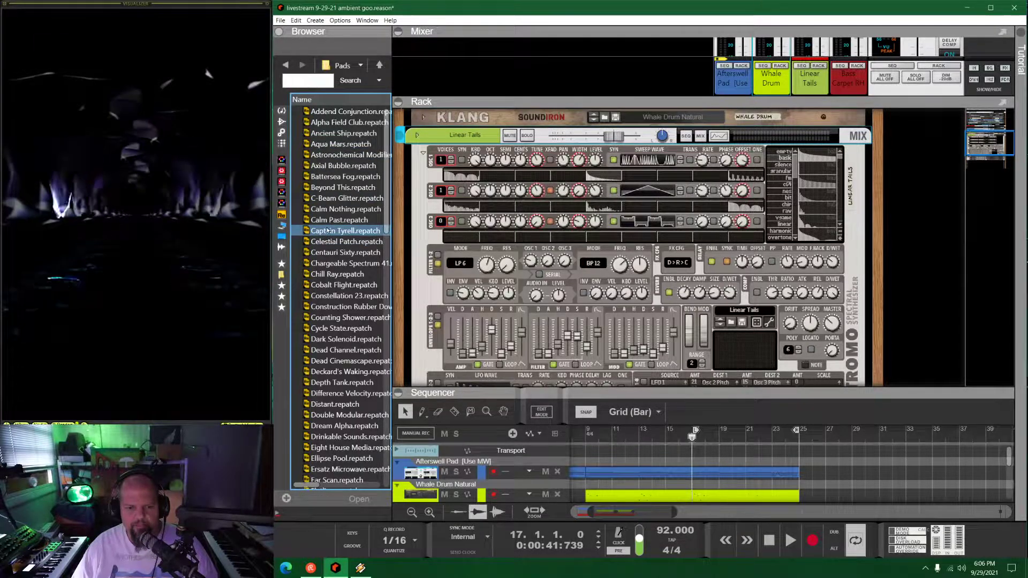
# Load the Desert Fluctuations patch from Nostromo's Textures folder into the synthesizer
pyautogui.click(286, 66)
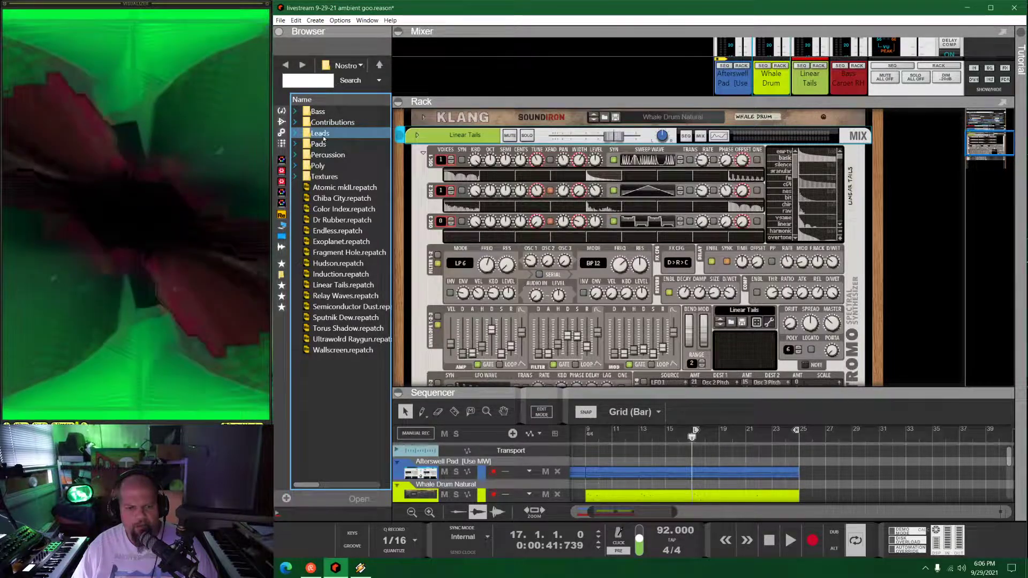
pyautogui.click(326, 179)
pyautogui.doubleClick(326, 182)
pyautogui.click(348, 252)
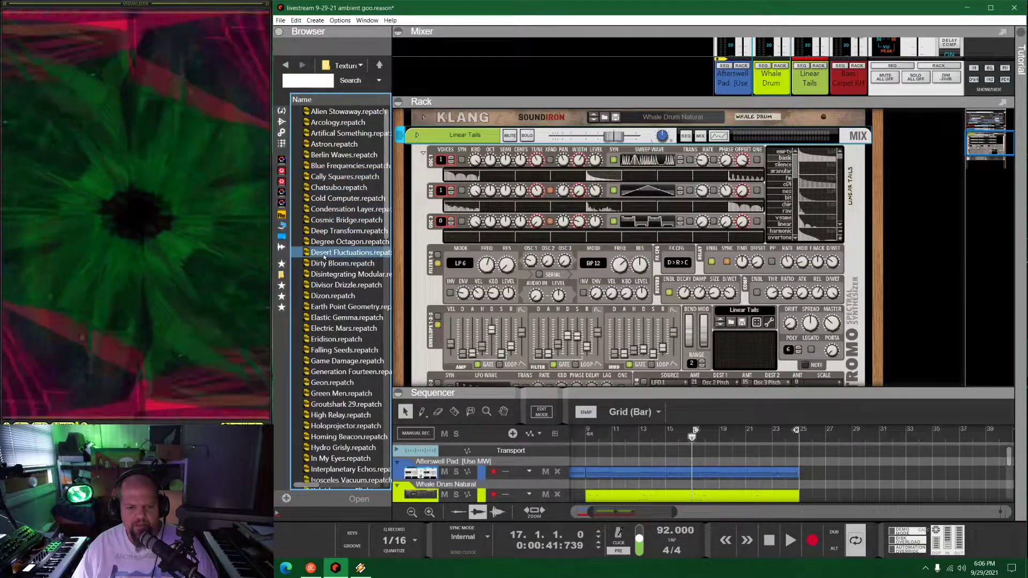
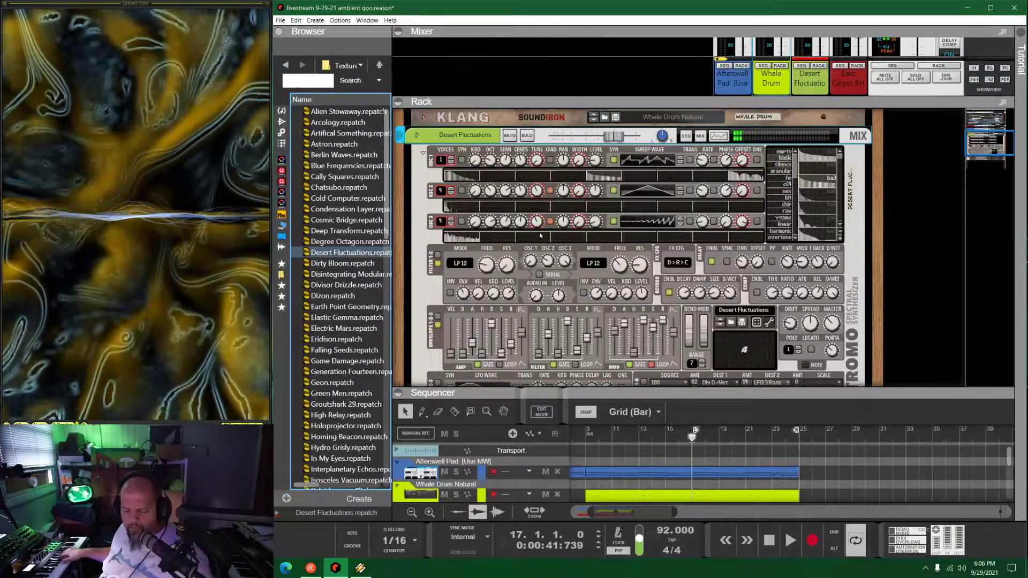
# Audition the neighbouring Textures patches on the Nostromo and settle on Deep Transform
pyautogui.press('Down')
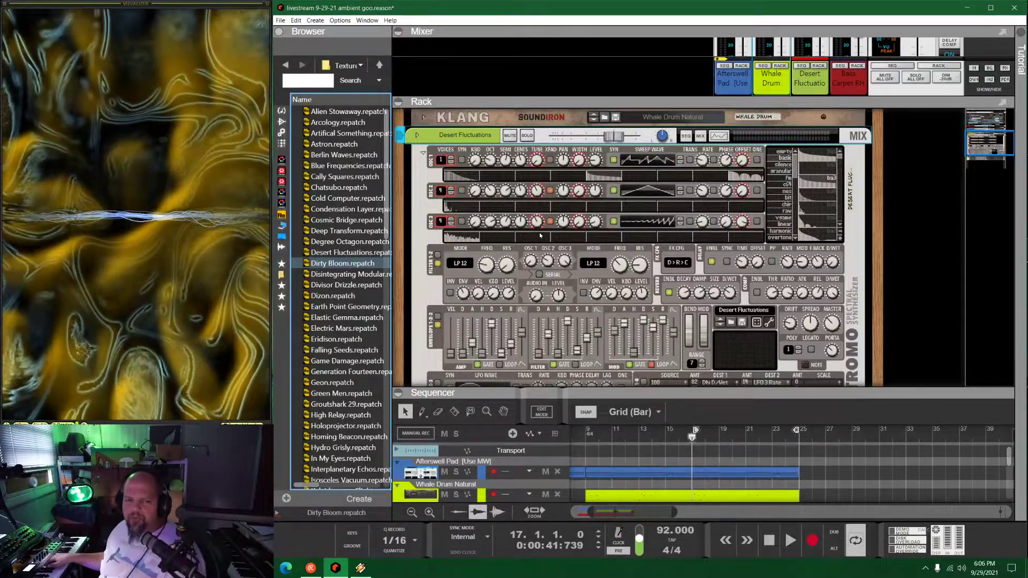
pyautogui.scroll(-2, 593, 219)
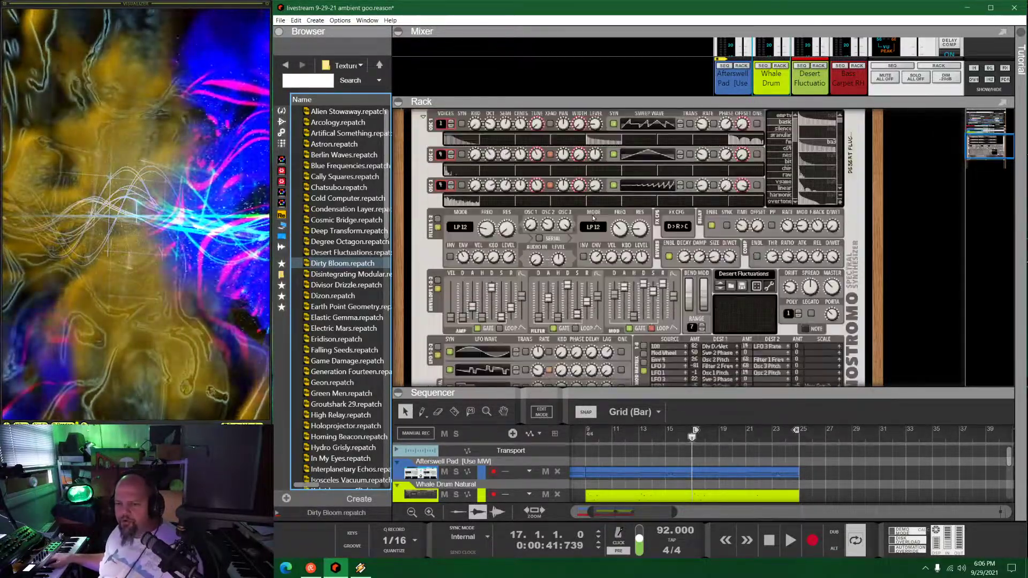
pyautogui.scroll(-2, 594, 219)
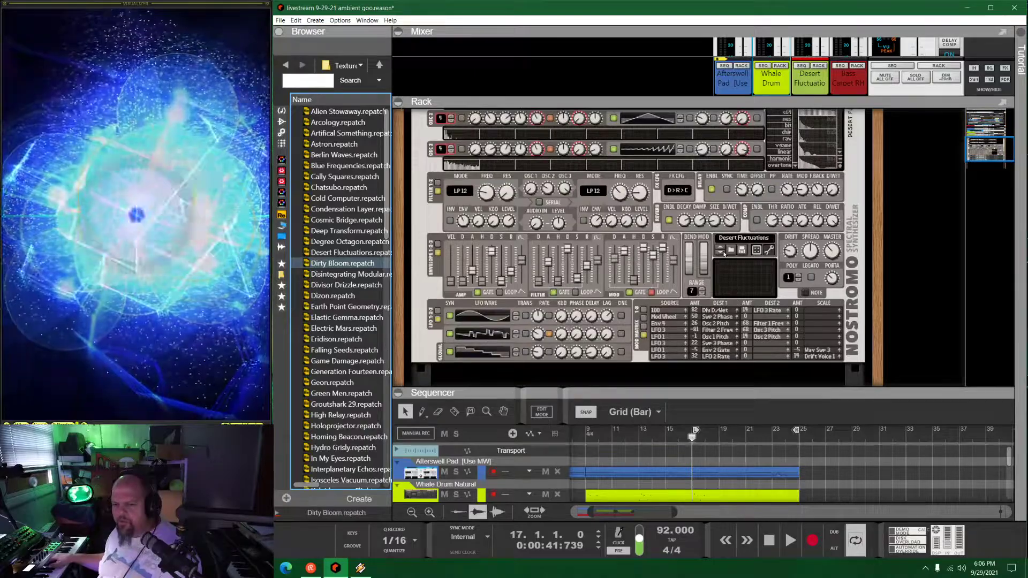
pyautogui.click(722, 253)
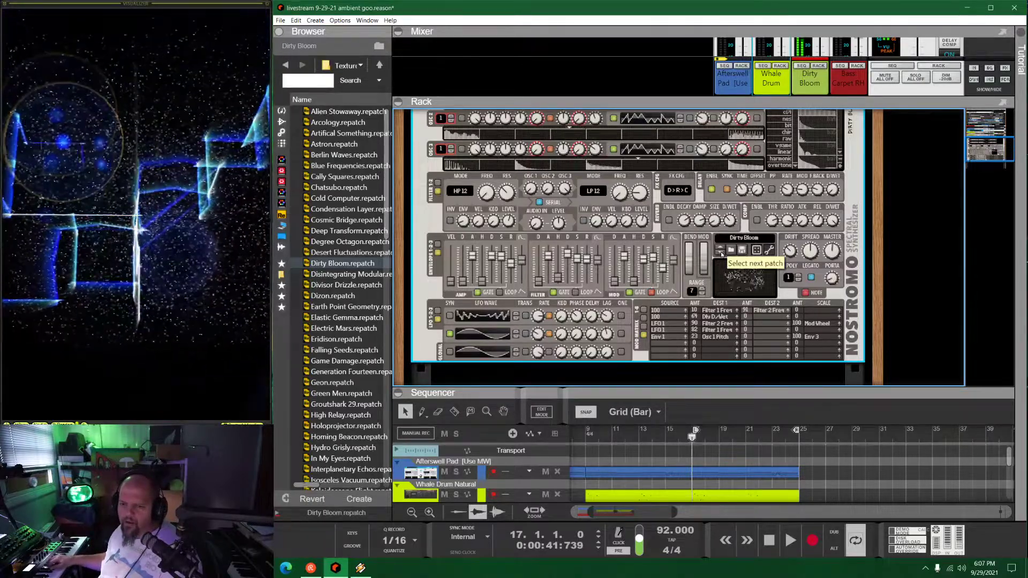
pyautogui.click(719, 250)
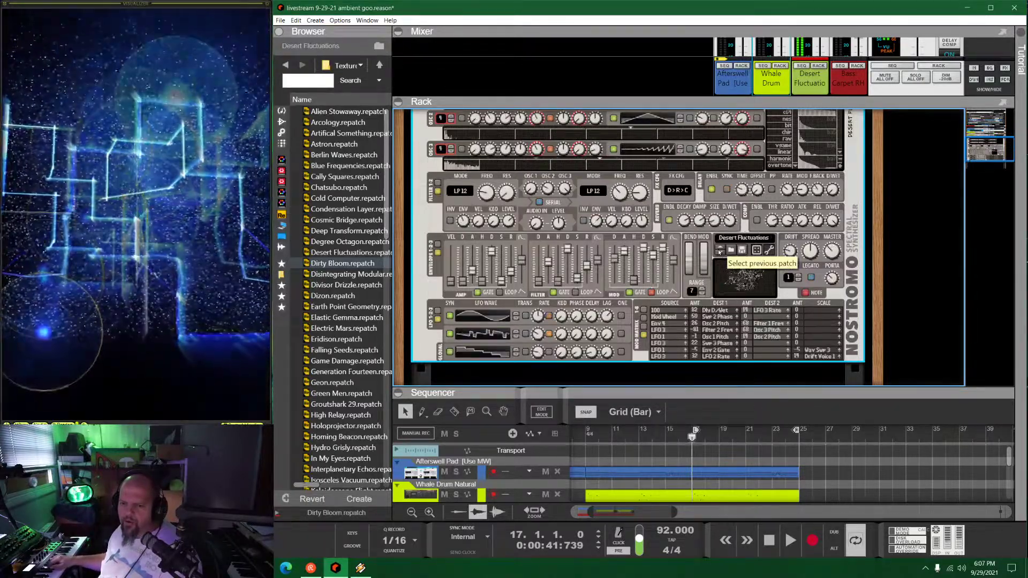
pyautogui.click(720, 251)
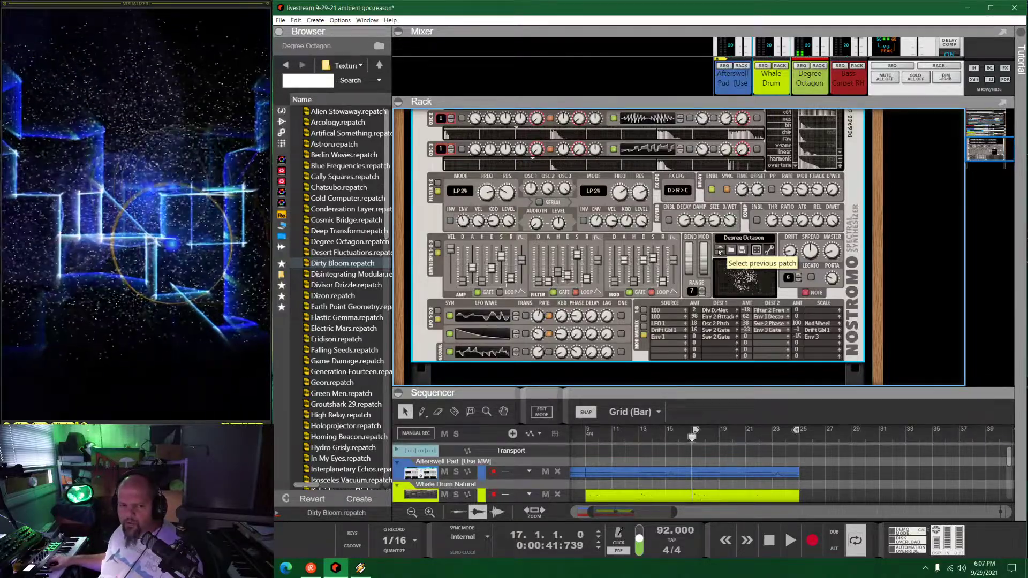
pyautogui.click(720, 251)
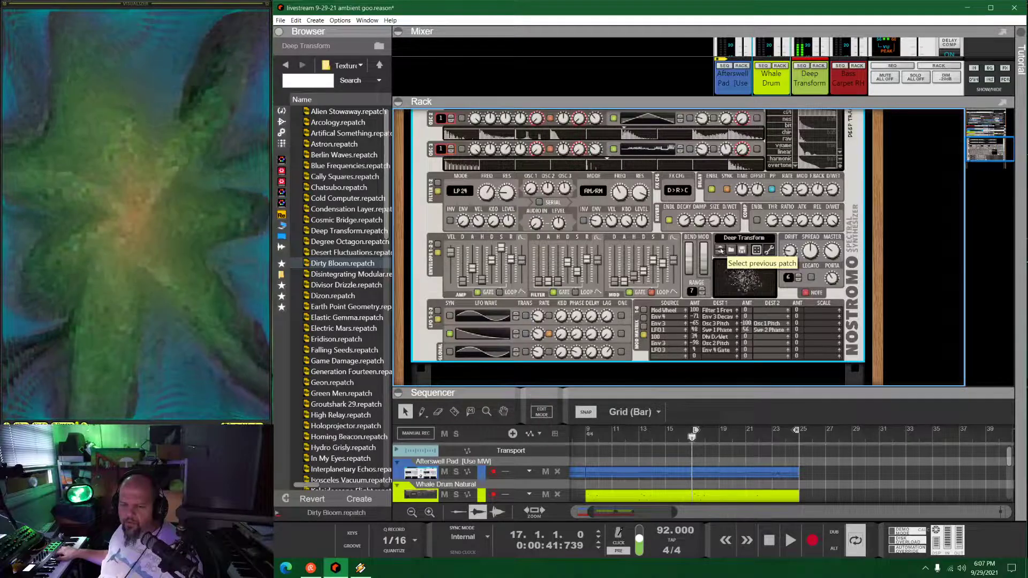
# Examine the Nostromo's second set of envelopes and return to the first set
pyautogui.moveTo(810, 250)
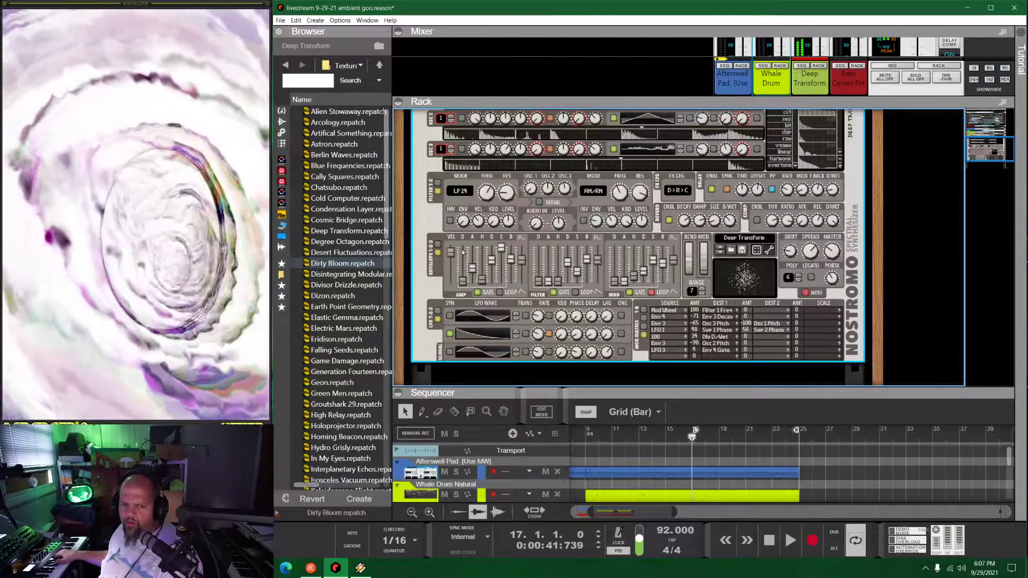
pyautogui.click(439, 248)
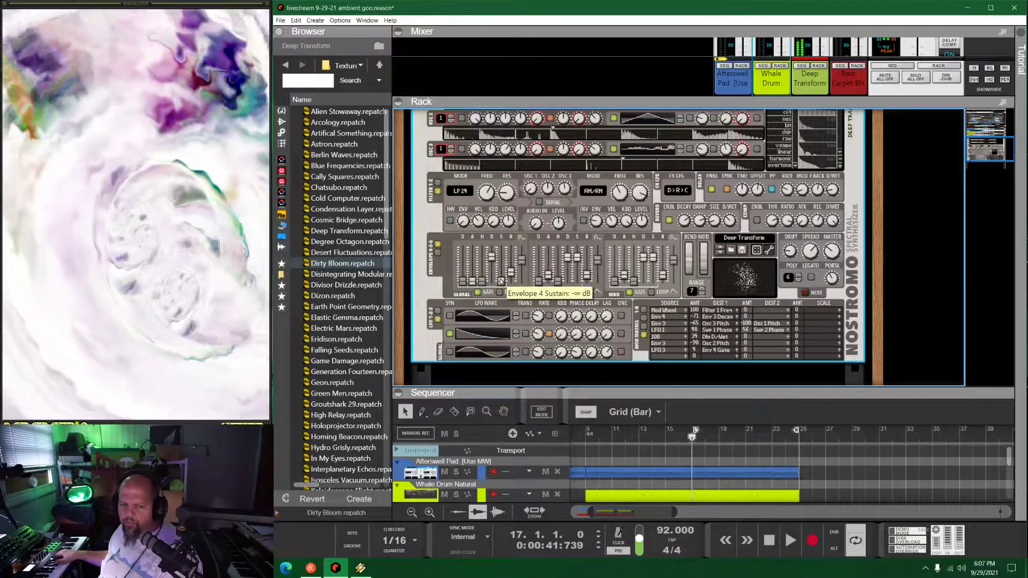
pyautogui.click(439, 253)
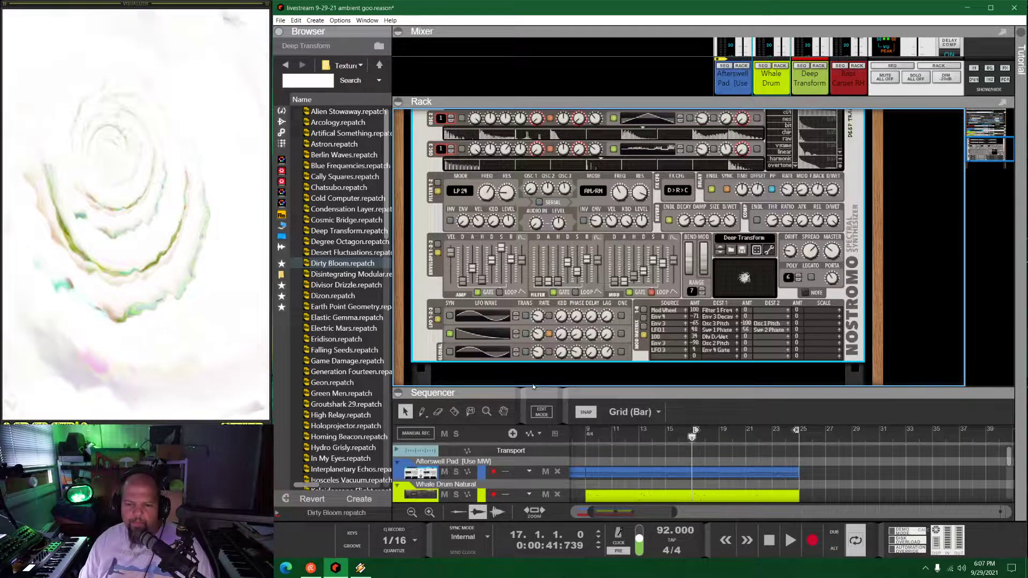
# Give the sequencer more height and start playback from bar 9
pyautogui.moveTo(626, 403); pyautogui.dragTo(636, 259)
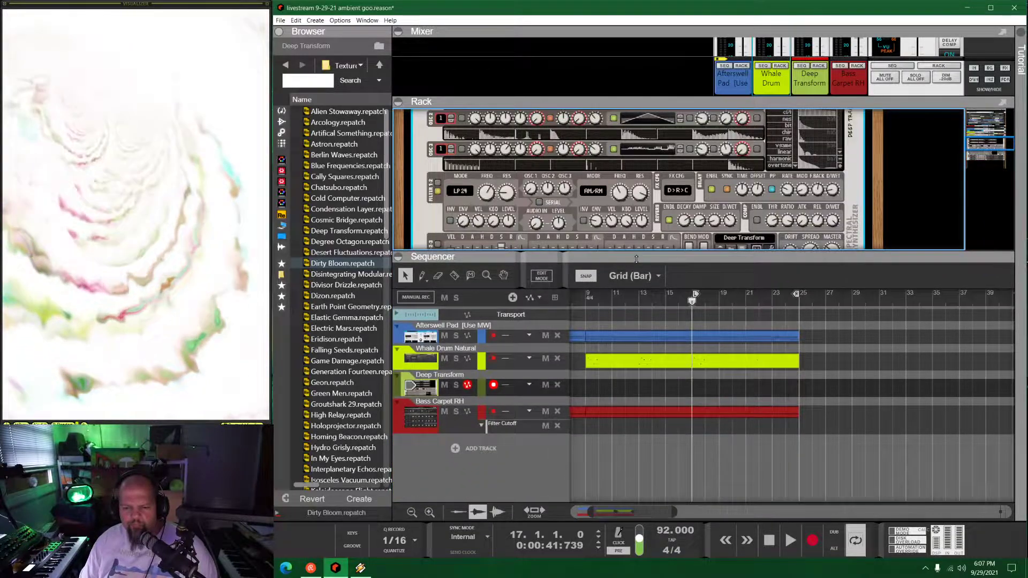
pyautogui.hscroll(-4, 686, 339)
pyautogui.click(679, 294)
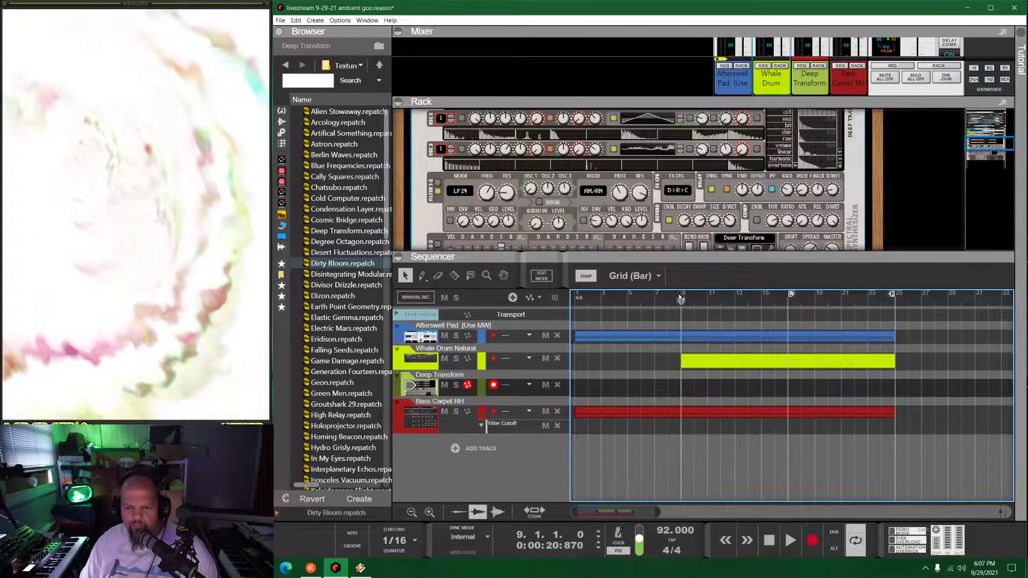
pyautogui.press('space')
# Fold the Nostromo device in the rack and enlarge the sequencer again
pyautogui.moveTo(680, 249); pyautogui.dragTo(689, 291)
pyautogui.scroll(4, 574, 253)
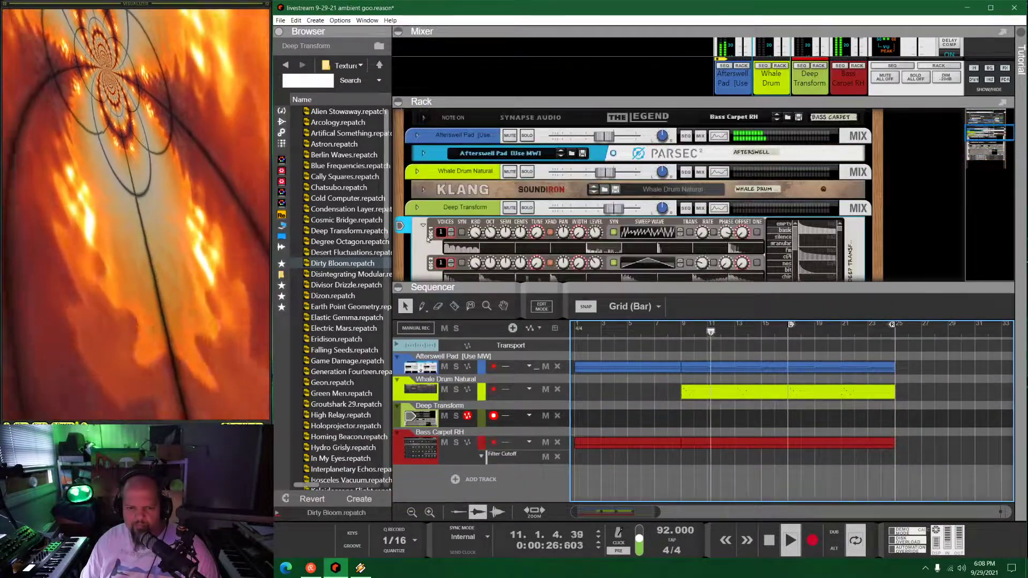
pyautogui.click(423, 229)
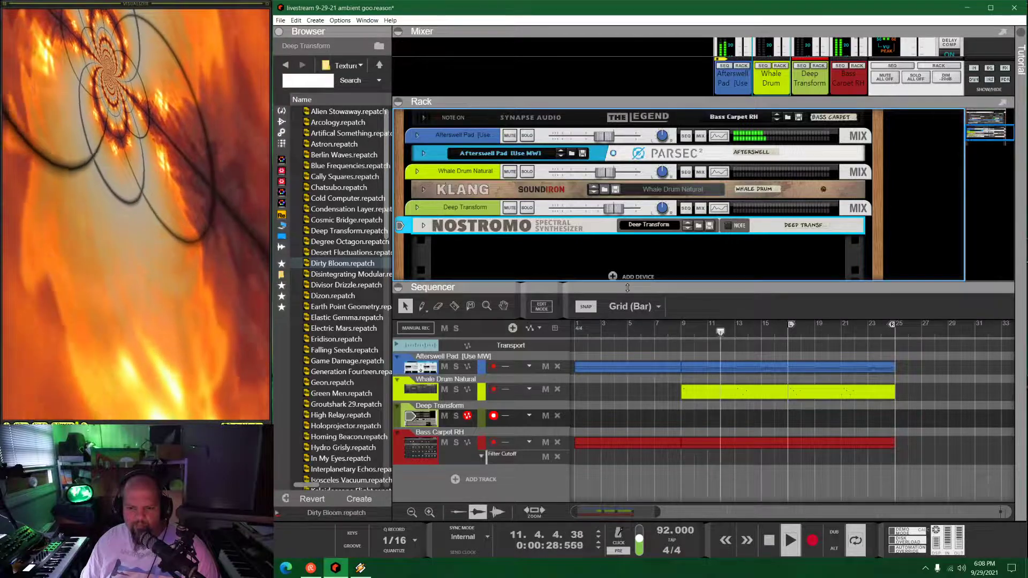
pyautogui.moveTo(628, 288); pyautogui.dragTo(630, 184)
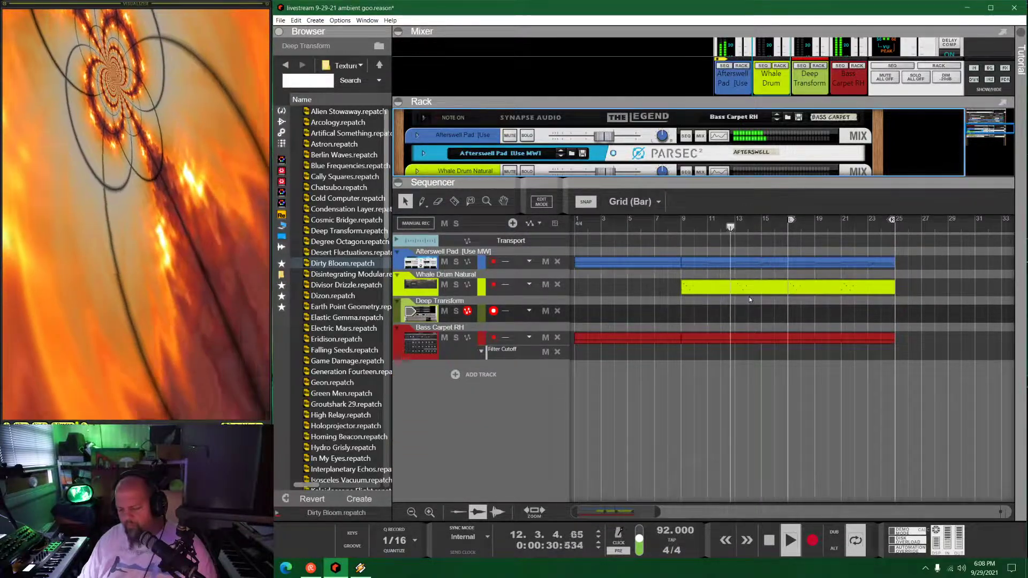
# Record a clip on the Deep Transform track starting at bar 13, and stop playback
pyautogui.click(750, 297)
pyautogui.hotkey('ctrl', 'Return')
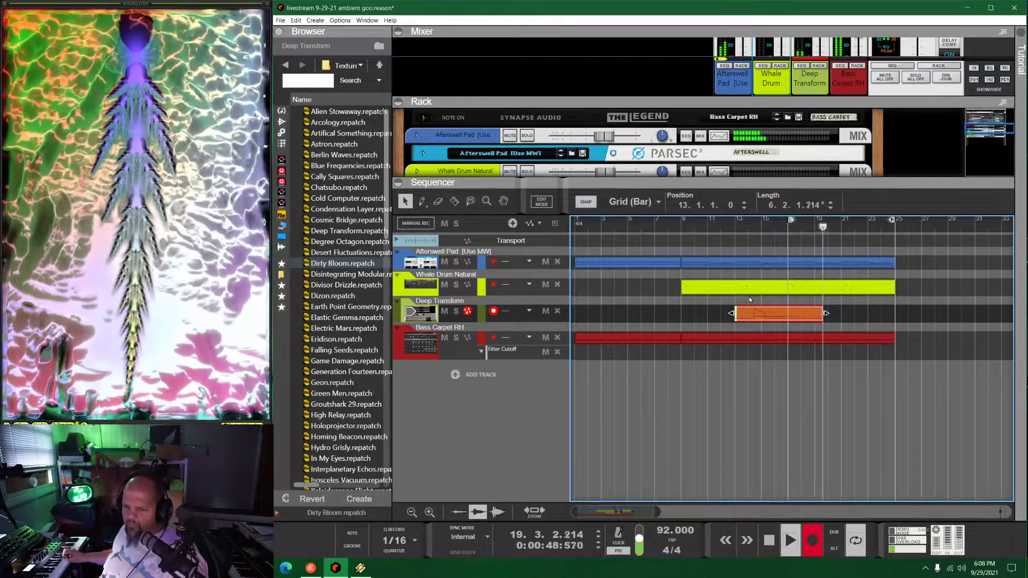
pyautogui.hotkey('ctrl', 'Return')
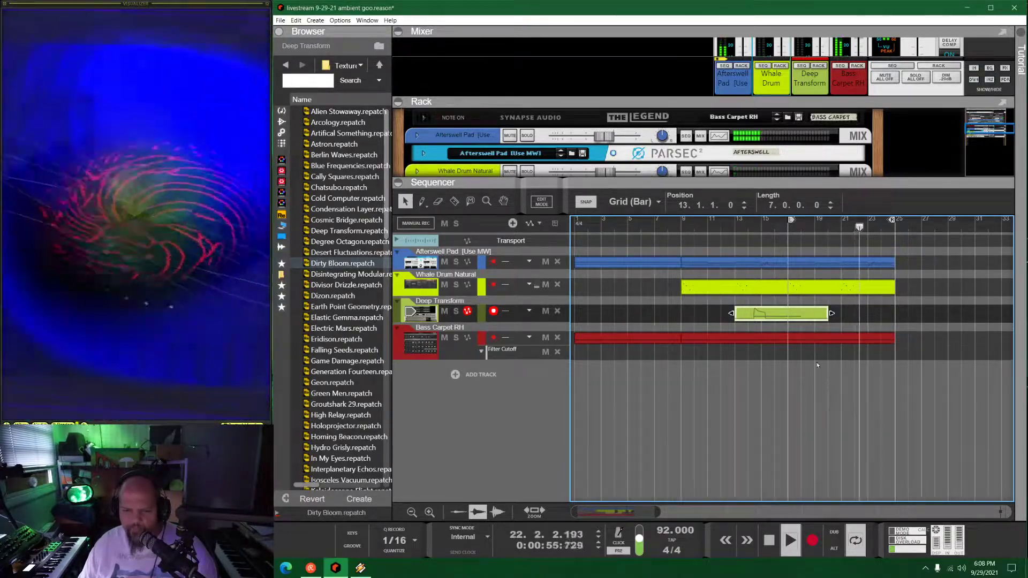
pyautogui.press('space')
# Open the recorded Deep Transform clip for editing in a taller sequencer and trim its start to 14.2.1
pyautogui.moveTo(719, 183); pyautogui.dragTo(719, 303)
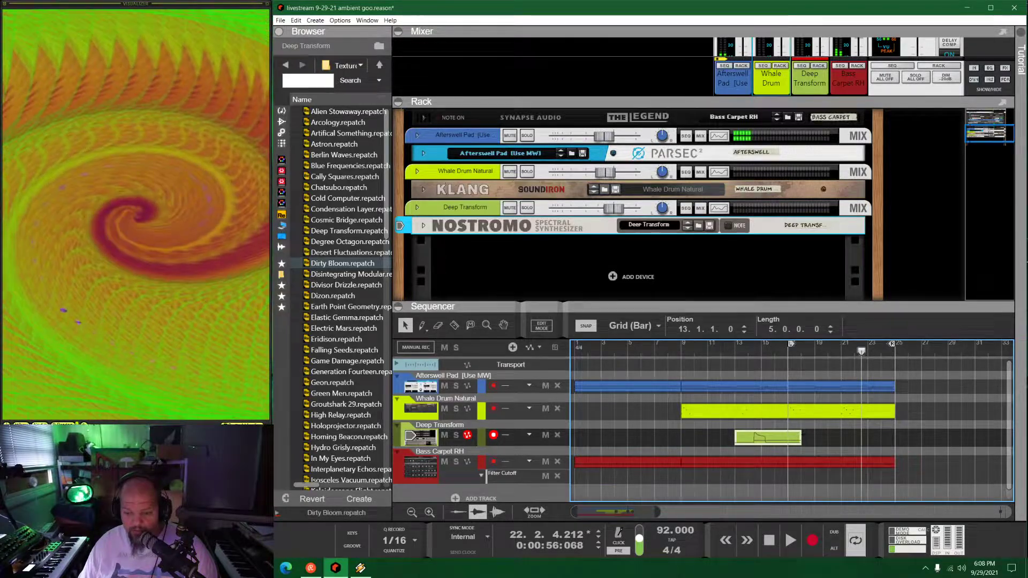
pyautogui.doubleClick(754, 438)
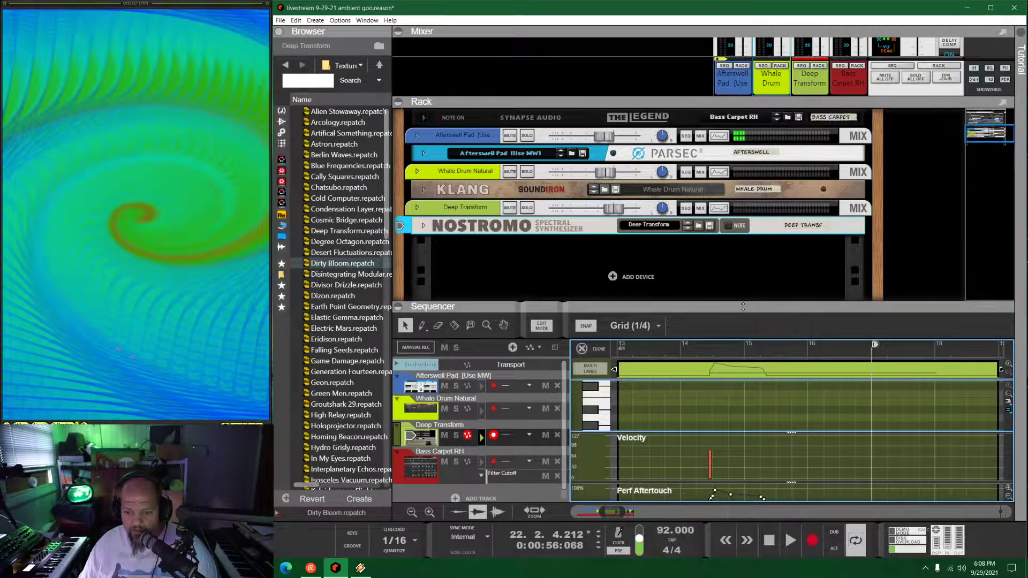
pyautogui.moveTo(743, 306); pyautogui.dragTo(747, 171)
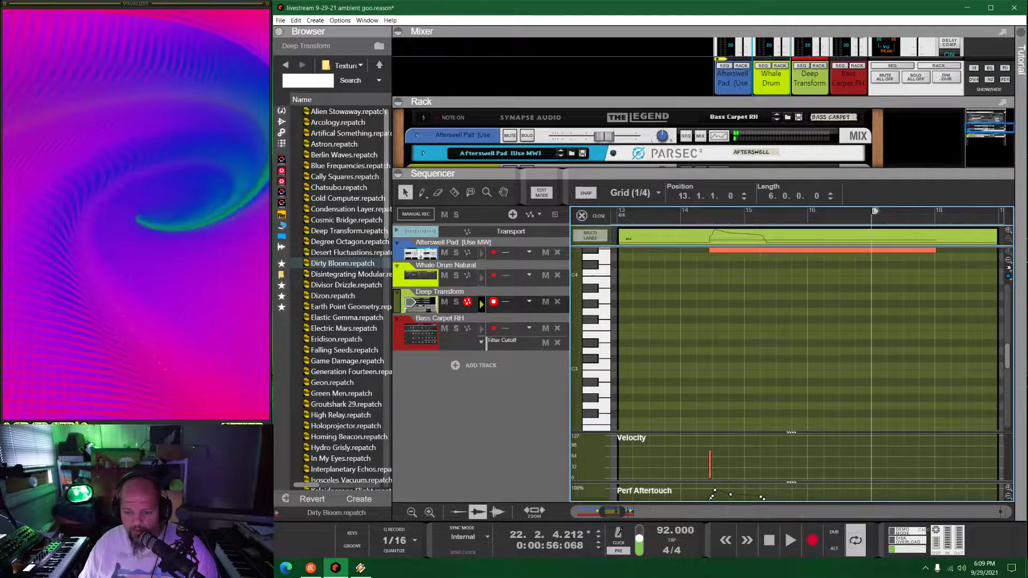
pyautogui.moveTo(615, 236); pyautogui.dragTo(700, 240)
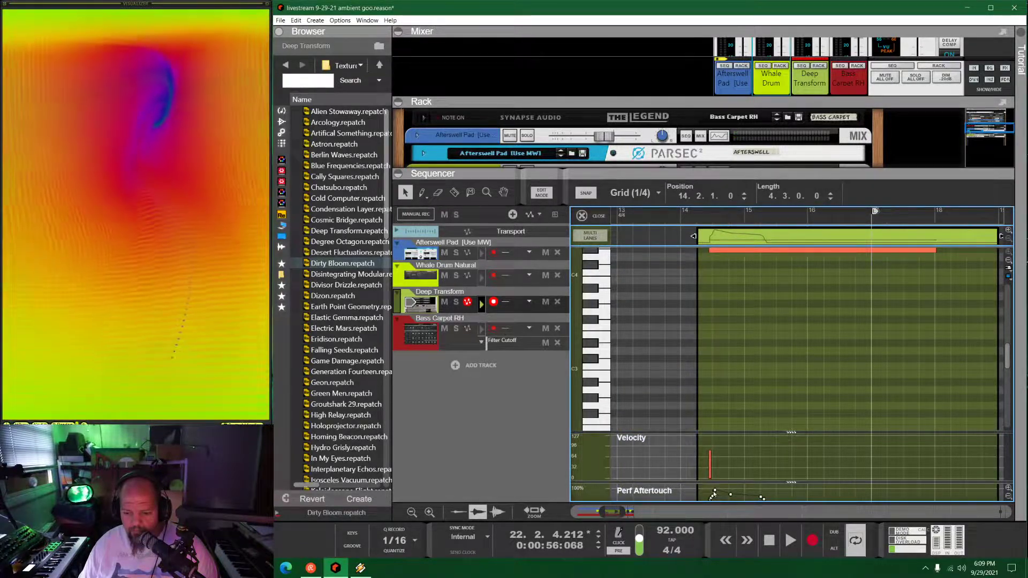
# Delete the performance aftertouch data from the Deep Transform clip and close the clip editor
pyautogui.click(715, 492)
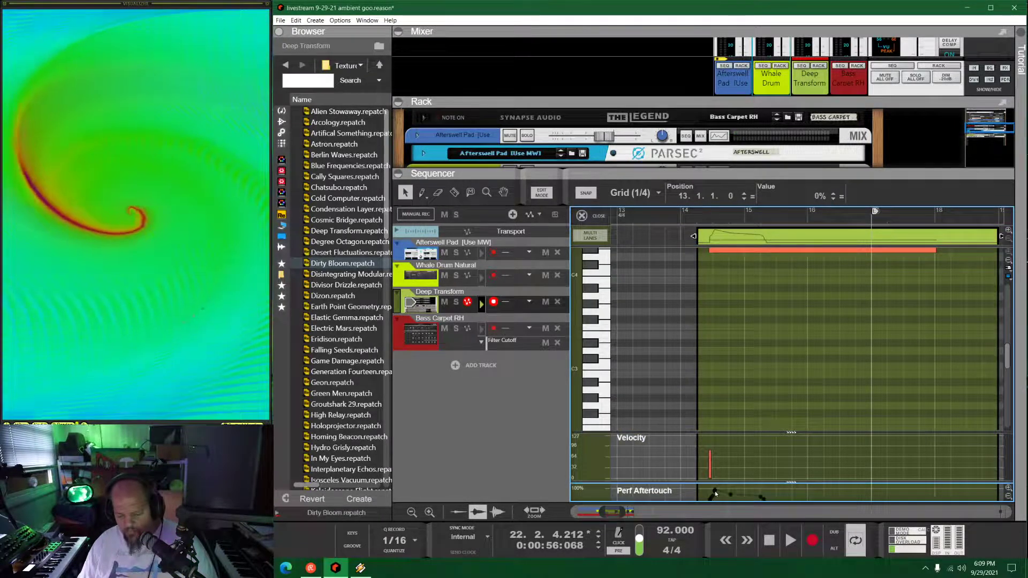
pyautogui.press('Delete')
pyautogui.click(598, 216)
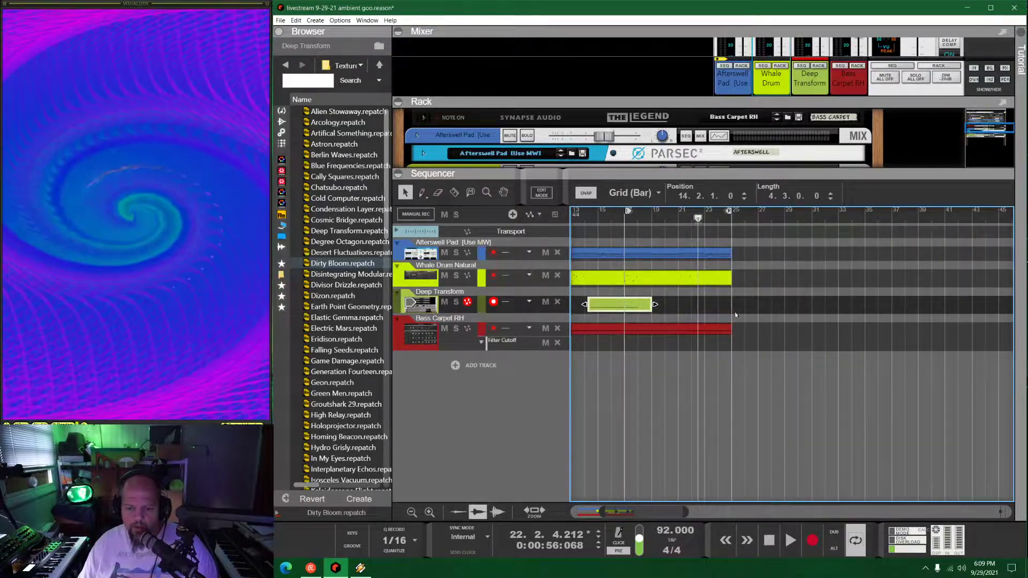
# Place a copy of the Deep Transform clip at 21.2.1 with a length of 3.3.0 and play the arrangement
pyautogui.moveTo(644, 304); pyautogui.dragTo(697, 307)
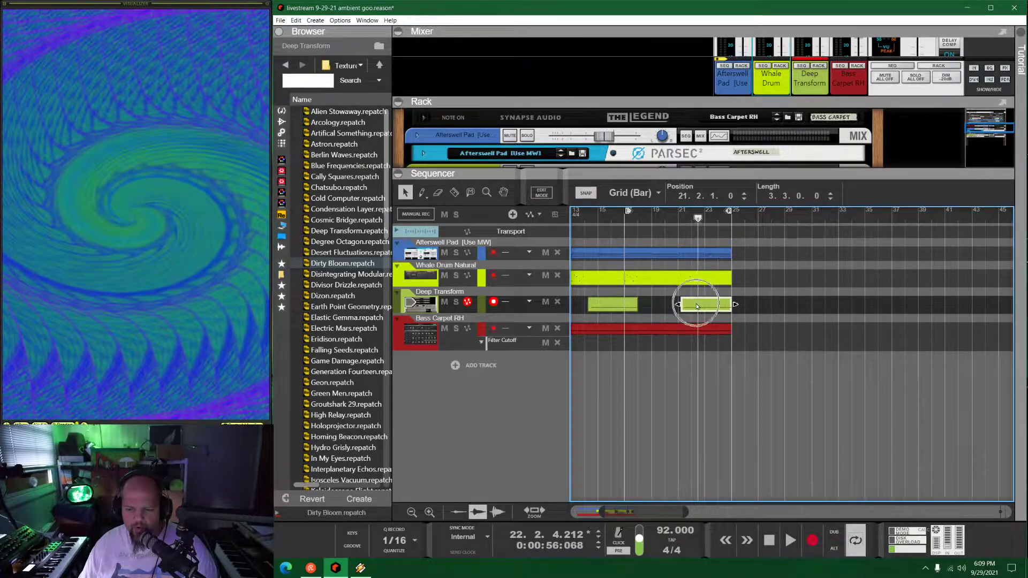
pyautogui.hscroll(-3, 654, 295)
pyautogui.click(716, 232)
pyautogui.press('space')
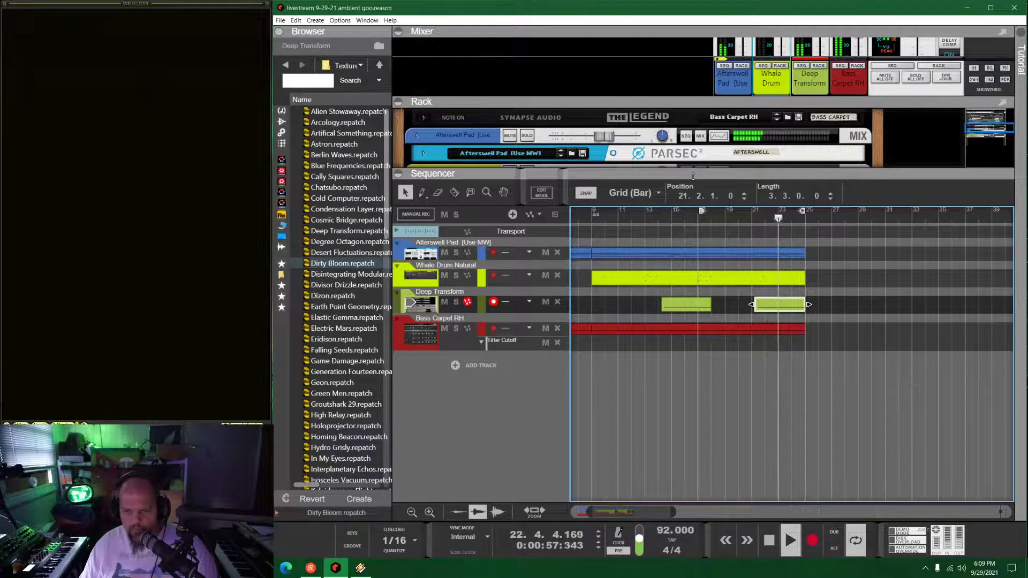
# Give the rack more height, solo the Deep Transform channel and briefly unfold its mix channel device
pyautogui.moveTo(692, 176); pyautogui.dragTo(691, 381)
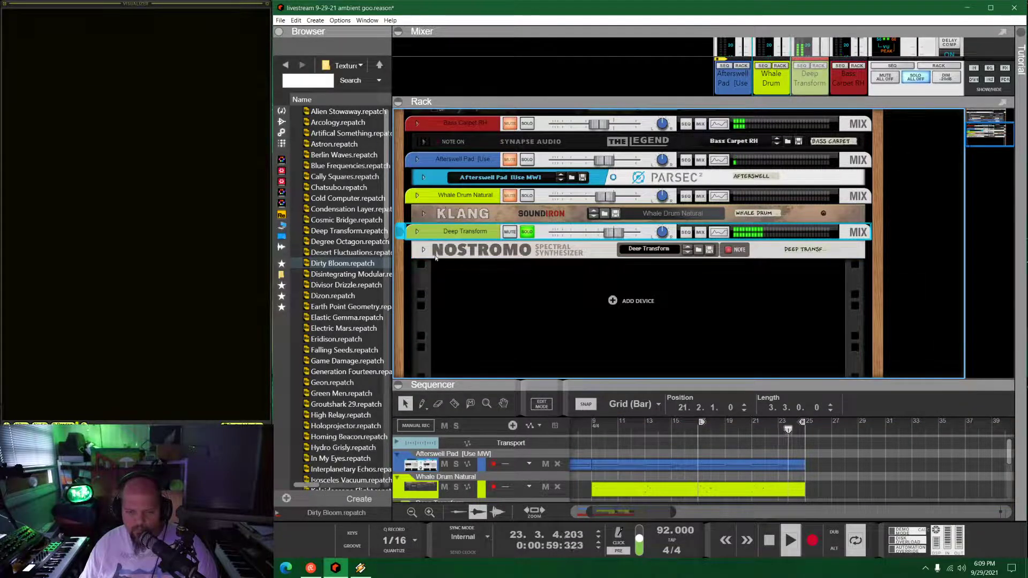
pyautogui.click(418, 231)
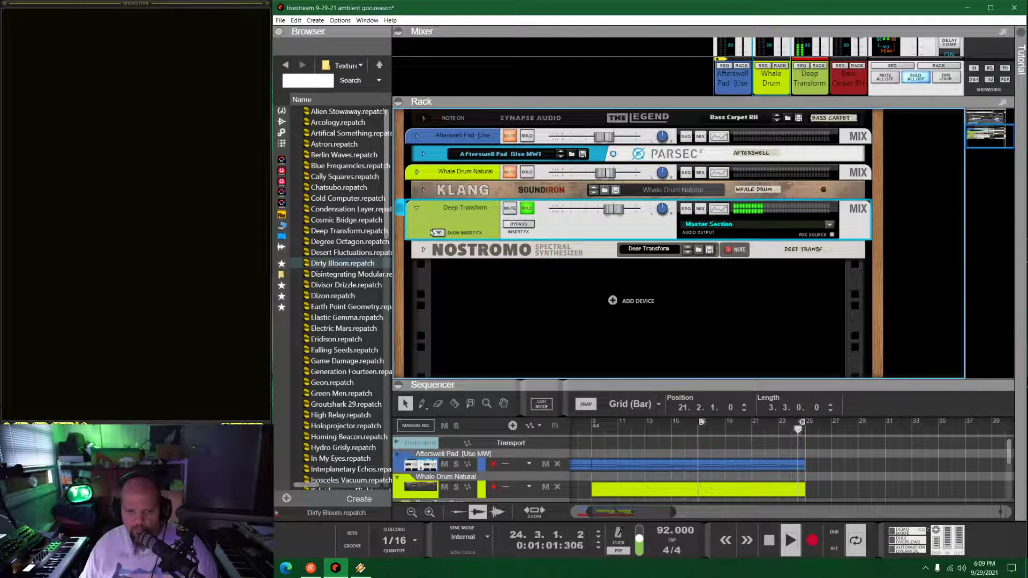
pyautogui.click(417, 210)
# Enlarge the mixer and enable sends 1 (DR-1) and 3 (PP filter dly) on the Deep Transform channel
pyautogui.click(828, 106)
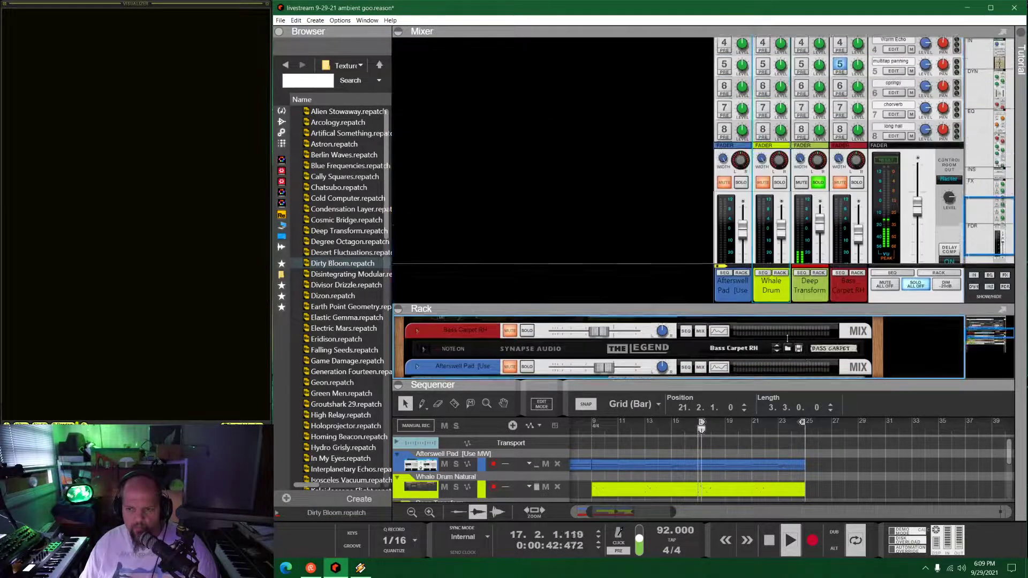
pyautogui.click(804, 85)
pyautogui.click(801, 79)
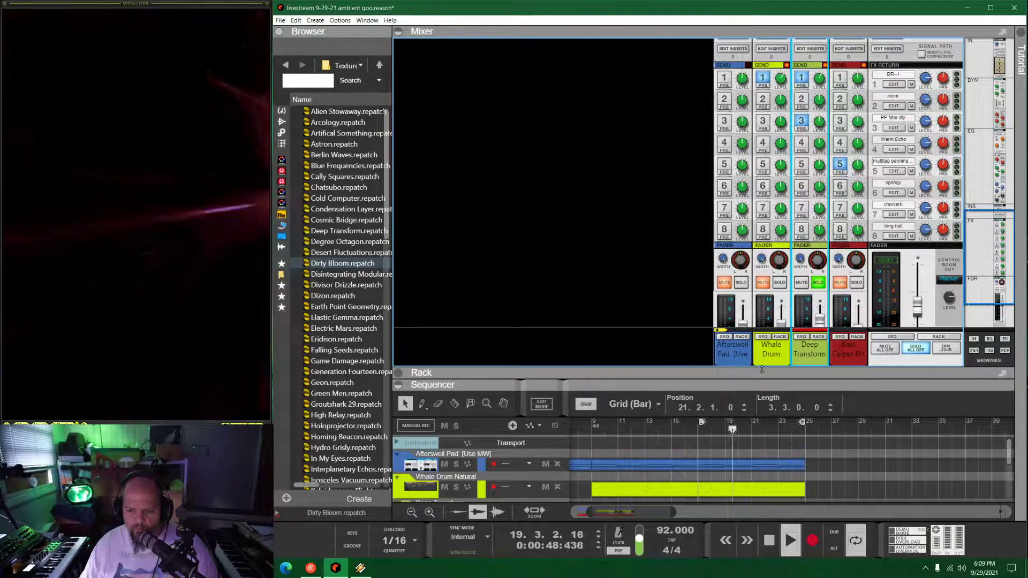
# Shrink the mixer to make room for the rack and turn off solo on the Deep Transform channel
pyautogui.press('F6')
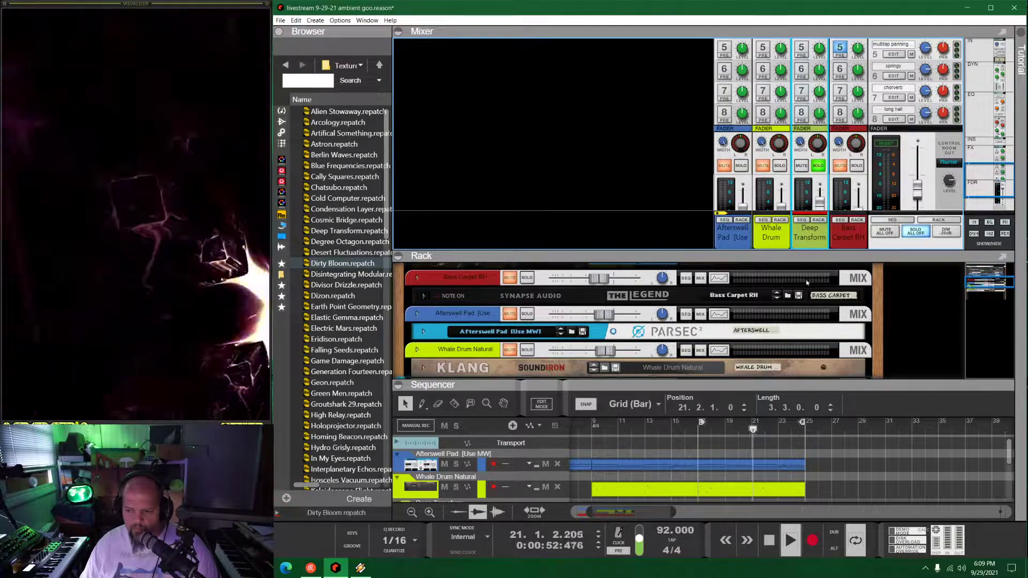
pyautogui.moveTo(807, 255); pyautogui.dragTo(807, 185)
pyautogui.scroll(-2, 836, 140)
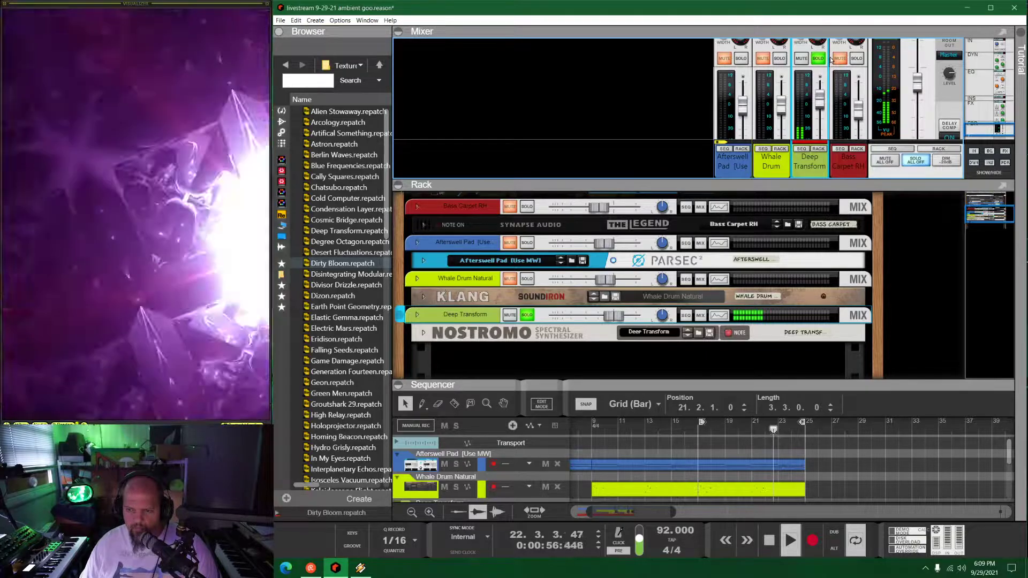
pyautogui.click(819, 59)
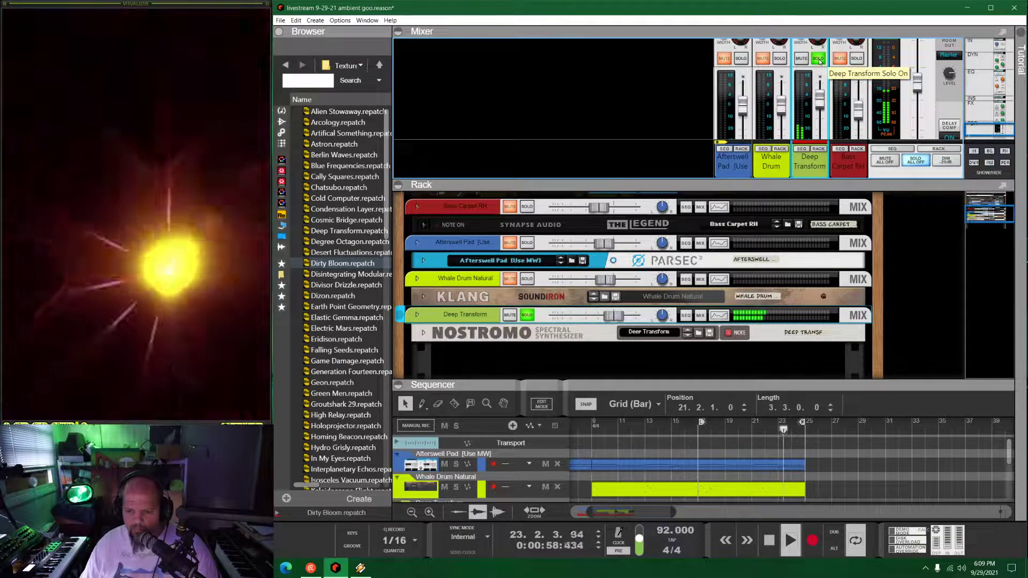
# Collapse the mixer to enlarge the rack and add a Pianoteq 7 instrument below the Nostromo device
pyautogui.moveTo(551, 185); pyautogui.dragTo(551, 43)
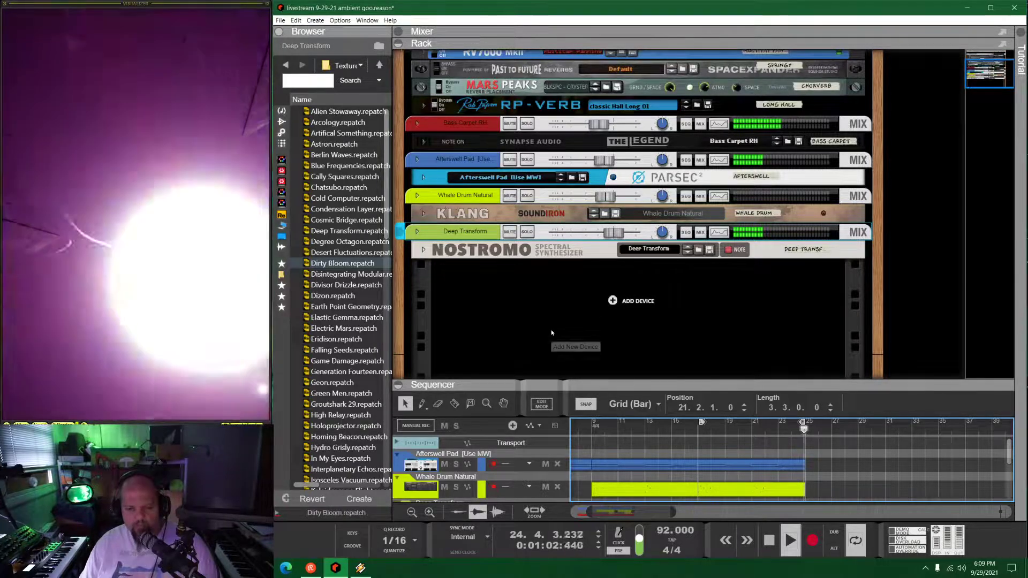
pyautogui.click(281, 111)
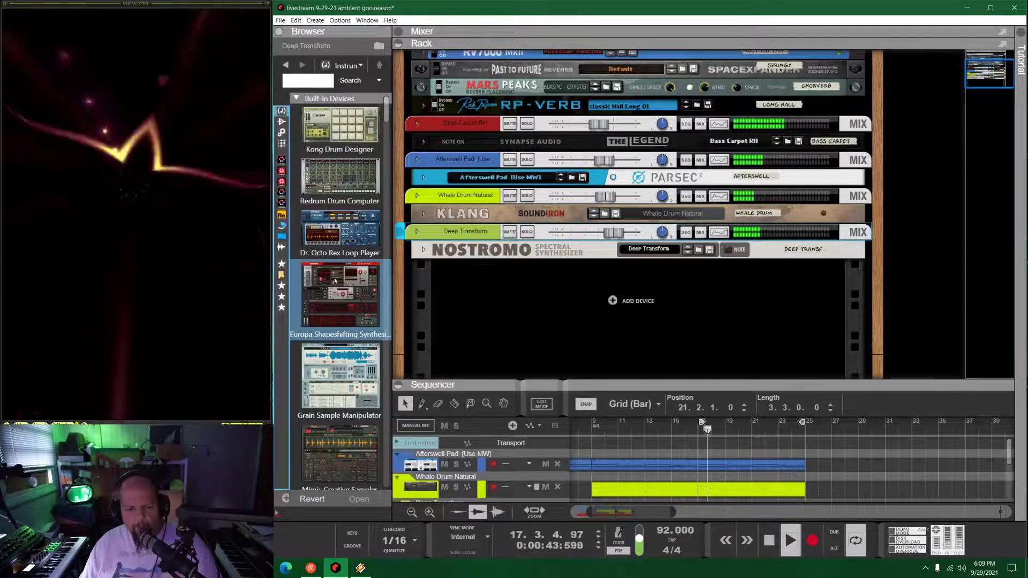
pyautogui.scroll(-10, 334, 289)
pyautogui.scroll(-8, 334, 281)
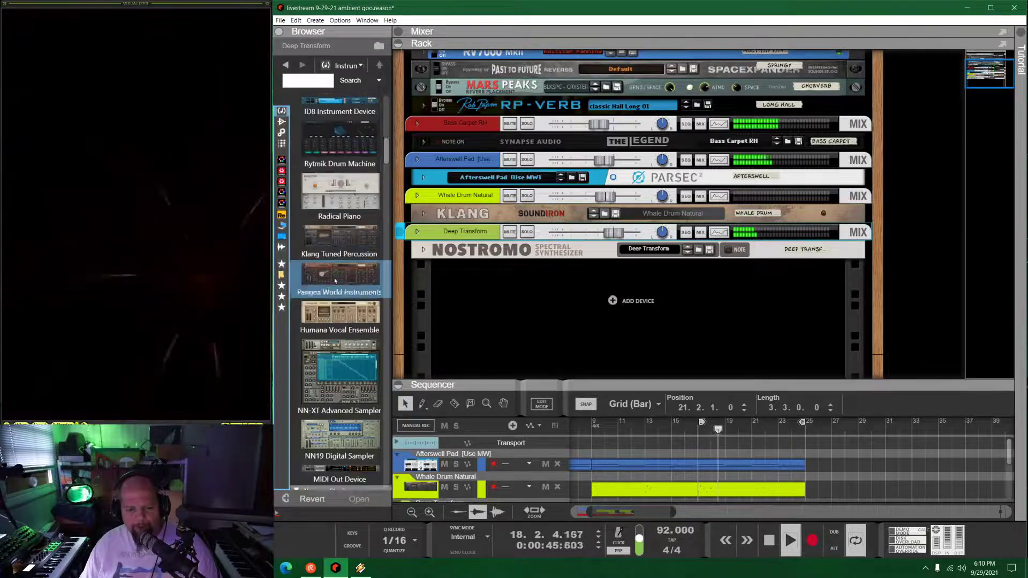
pyautogui.scroll(-10, 334, 281)
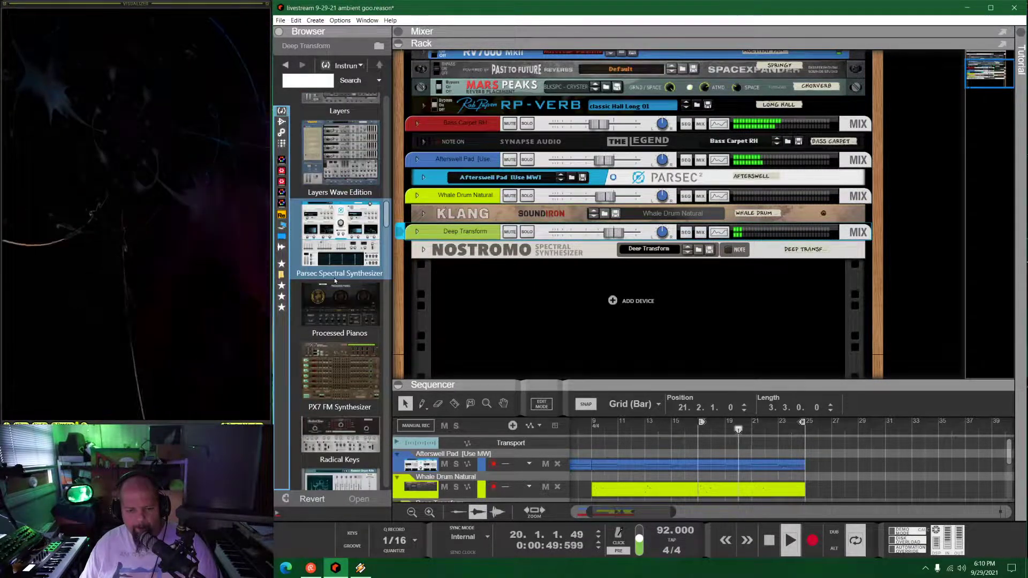
pyautogui.scroll(-10, 334, 278)
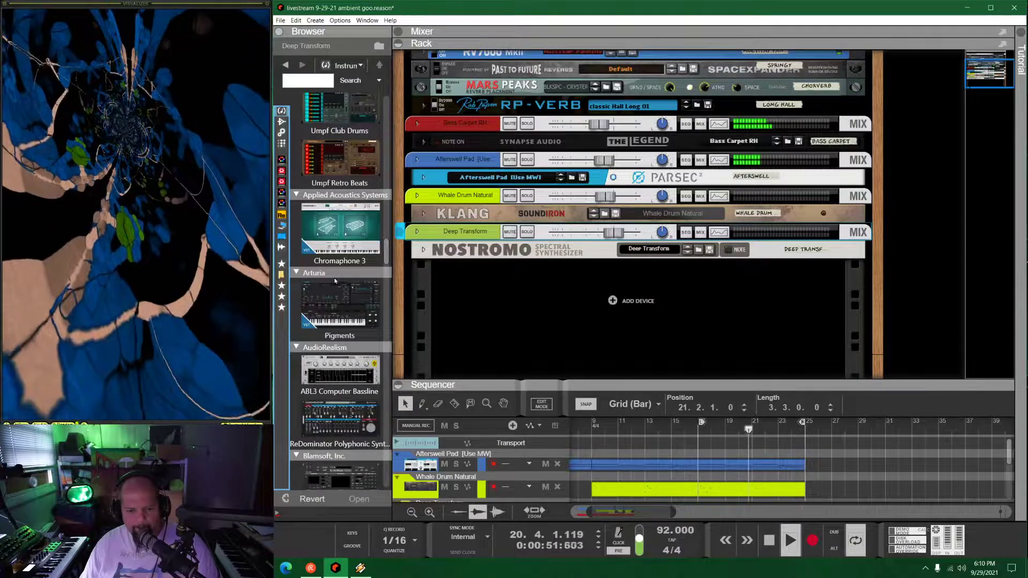
pyautogui.scroll(-8, 334, 278)
pyautogui.scroll(-10, 334, 280)
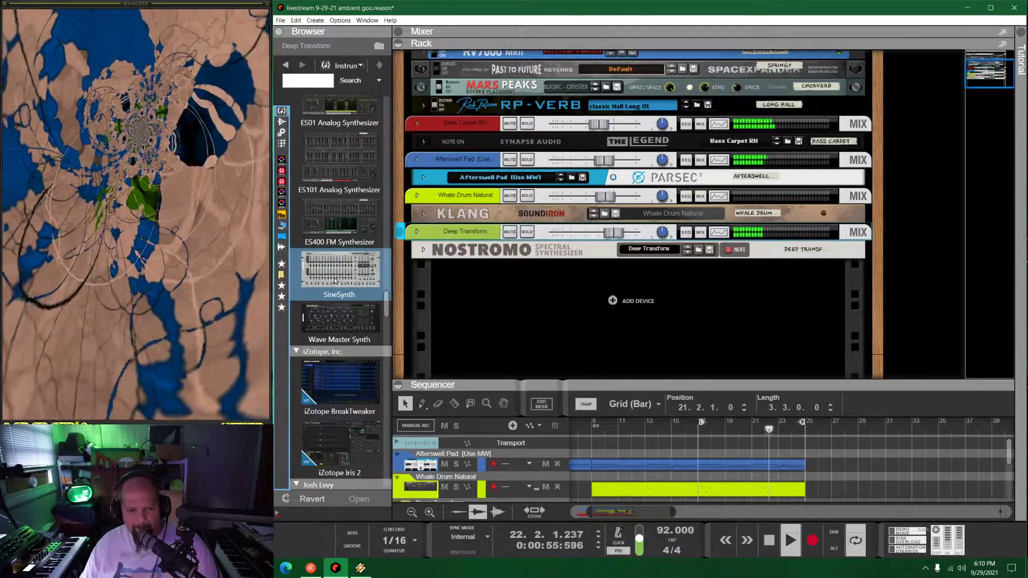
pyautogui.scroll(-10, 334, 280)
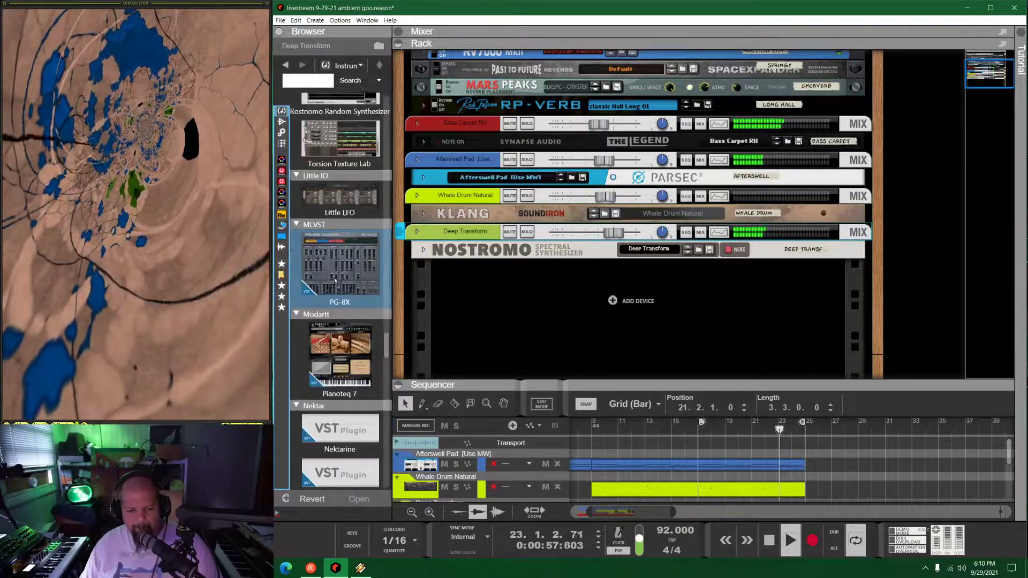
pyautogui.moveTo(340, 161)
pyautogui.mouseDown()
pyautogui.moveTo(375, 203)
pyautogui.moveTo(623, 309)
pyautogui.mouseUp()
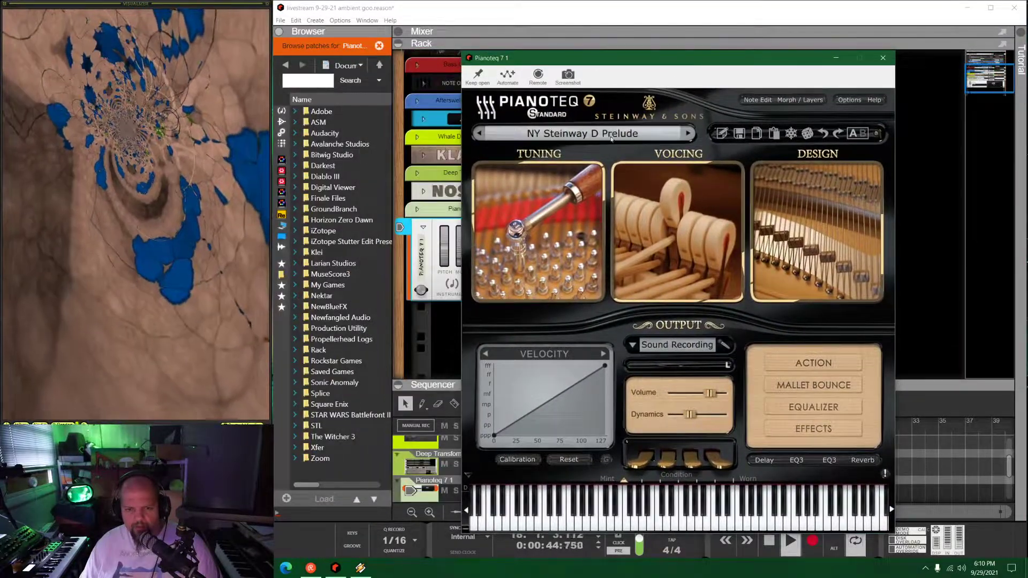
# Audition the NY Steinway D Felt I preset in Pianoteq
pyautogui.click(607, 137)
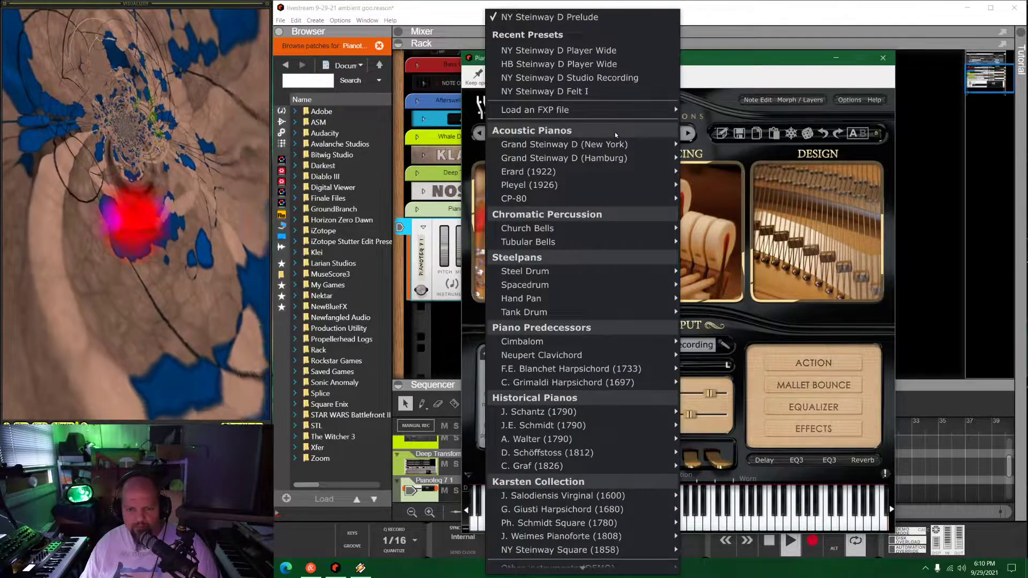
pyautogui.moveTo(619, 146)
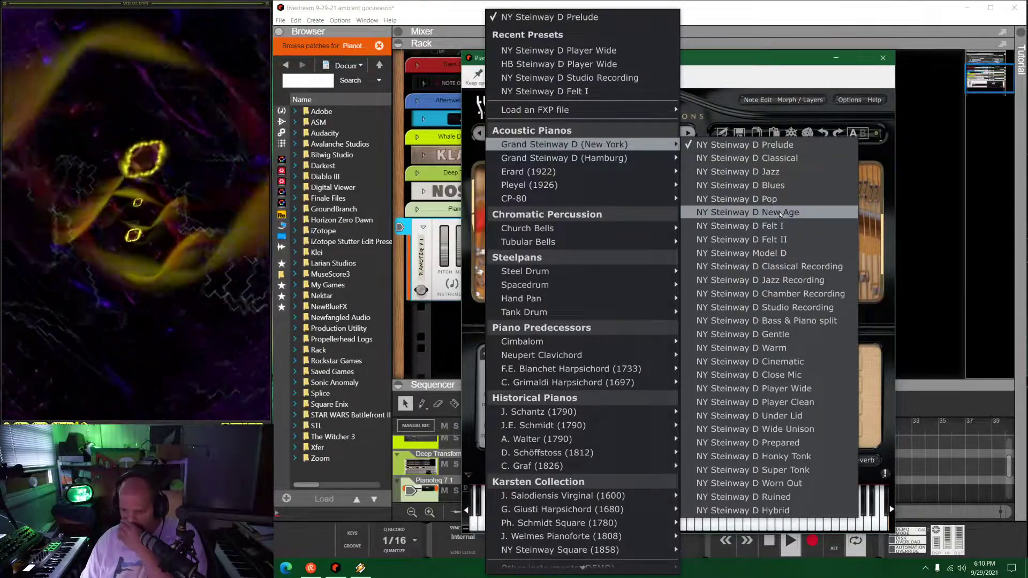
pyautogui.click(783, 228)
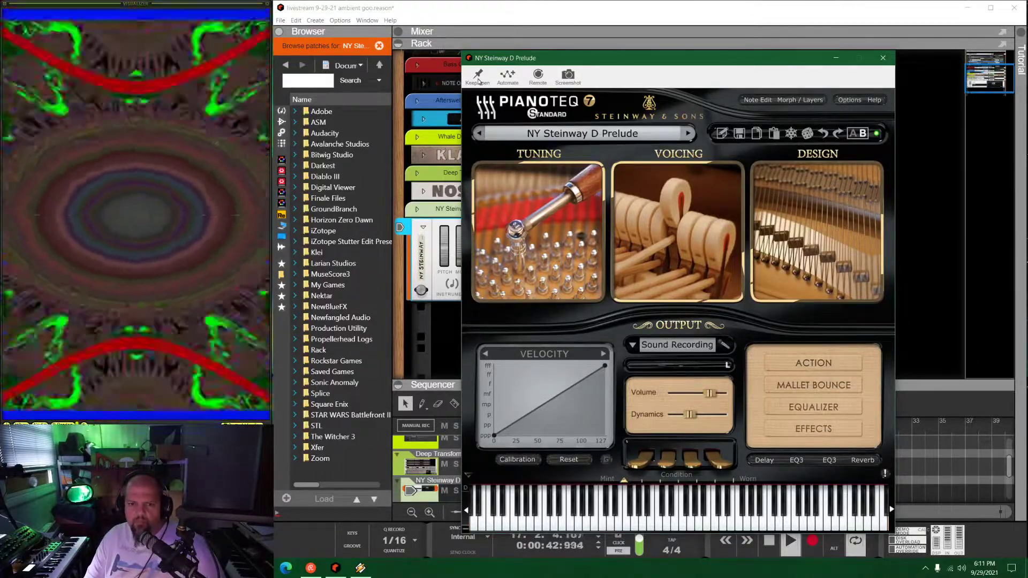
# Record a piano part with the NY Steinway D Prelude preset while the loop from bar 17 to 25 plays
pyautogui.click(617, 16)
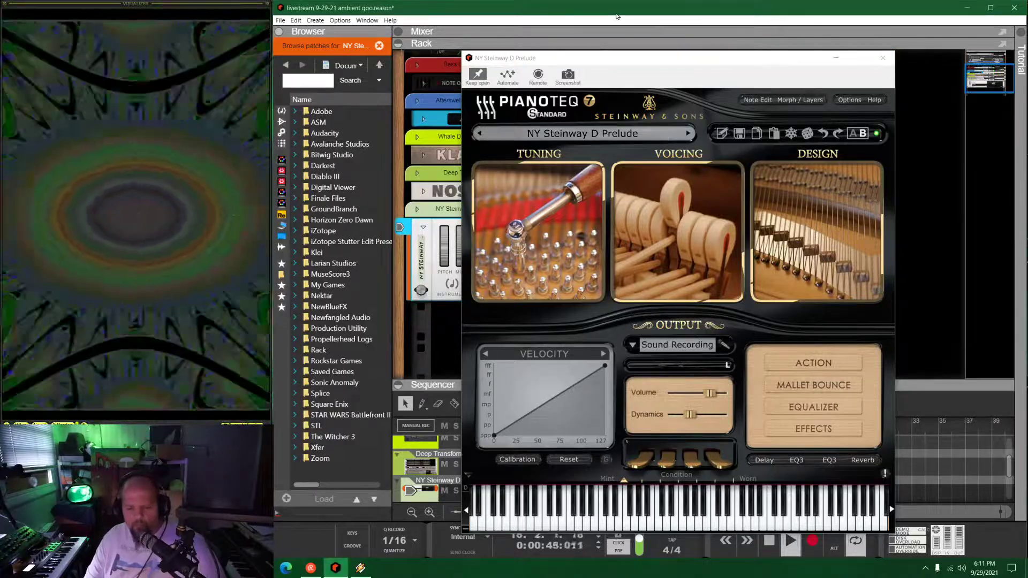
pyautogui.click(642, 62)
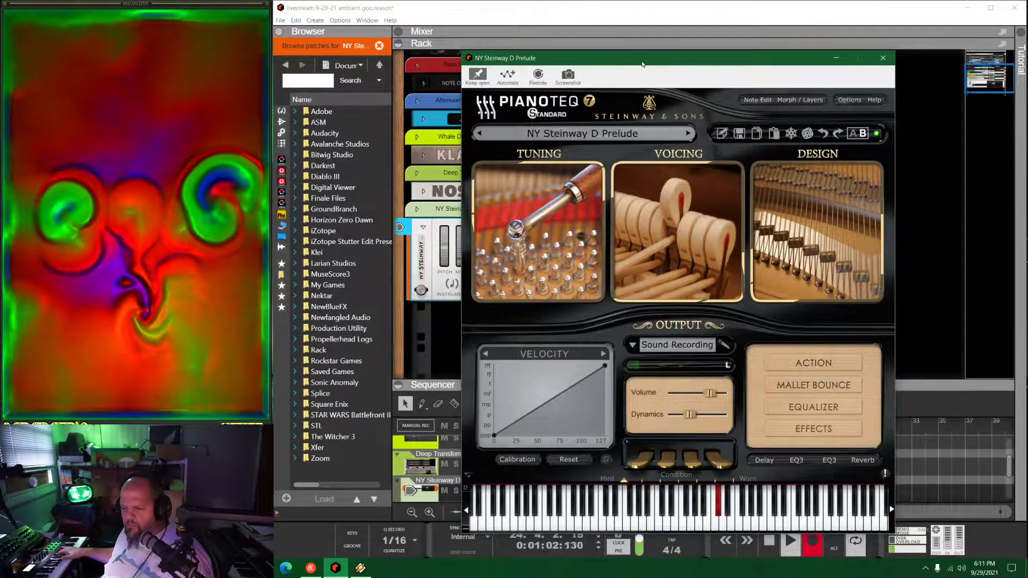
pyautogui.press('space')
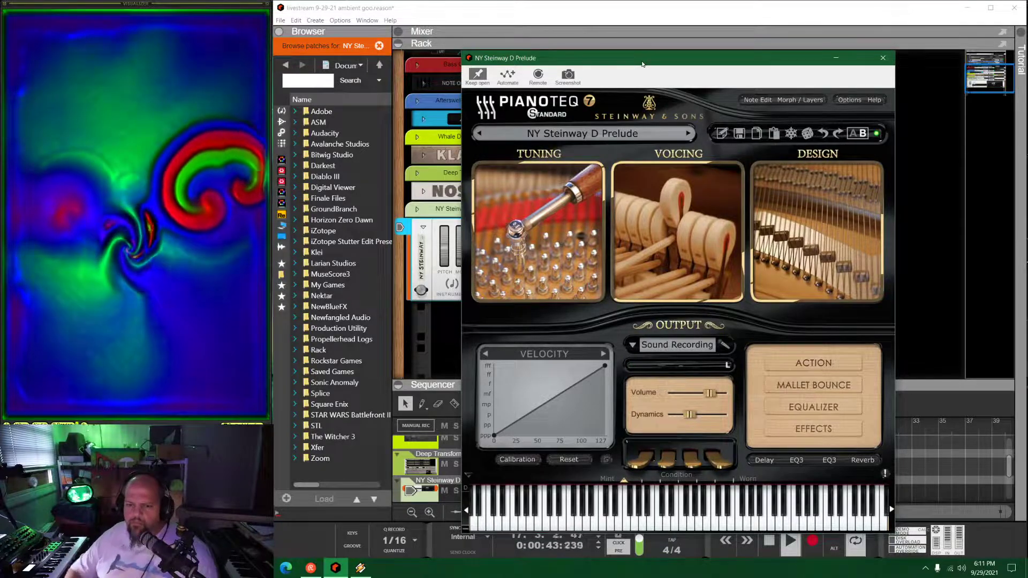
# Enlarge the sequencer, copy the four-bar piano clip to 17.1.1 and join both clips into one of 8.0.0 length
pyautogui.moveTo(536, 58); pyautogui.dragTo(148, 10)
pyautogui.moveTo(681, 385); pyautogui.dragTo(682, 283)
pyautogui.moveTo(780, 427); pyautogui.dragTo(720, 432)
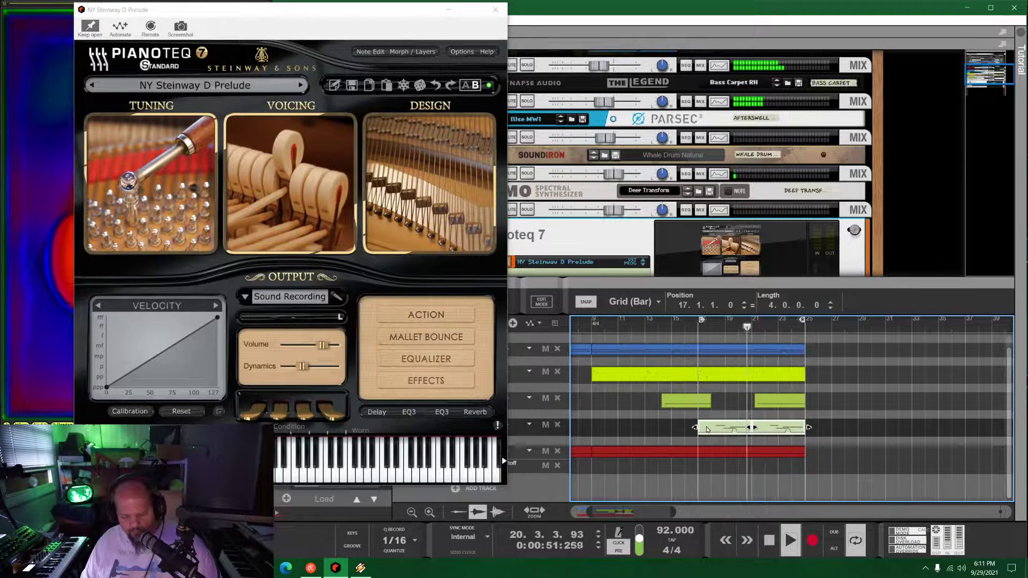
pyautogui.hotkey('ctrl', 'j')
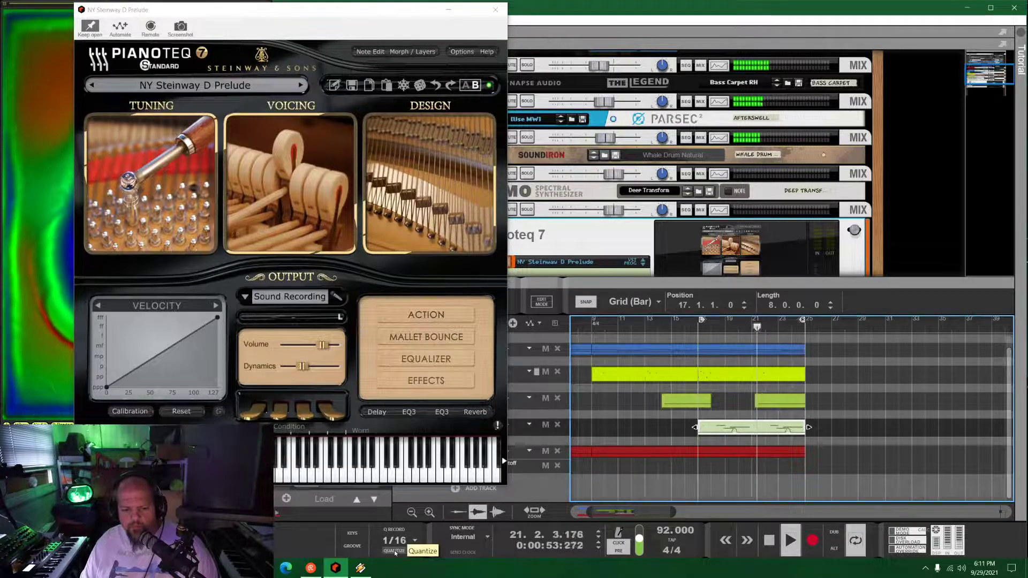
# Solo the piano channel and try the NY Steinway D New Age preset in Pianoteq
pyautogui.moveTo(341, 14); pyautogui.dragTo(734, 77)
pyautogui.click(528, 209)
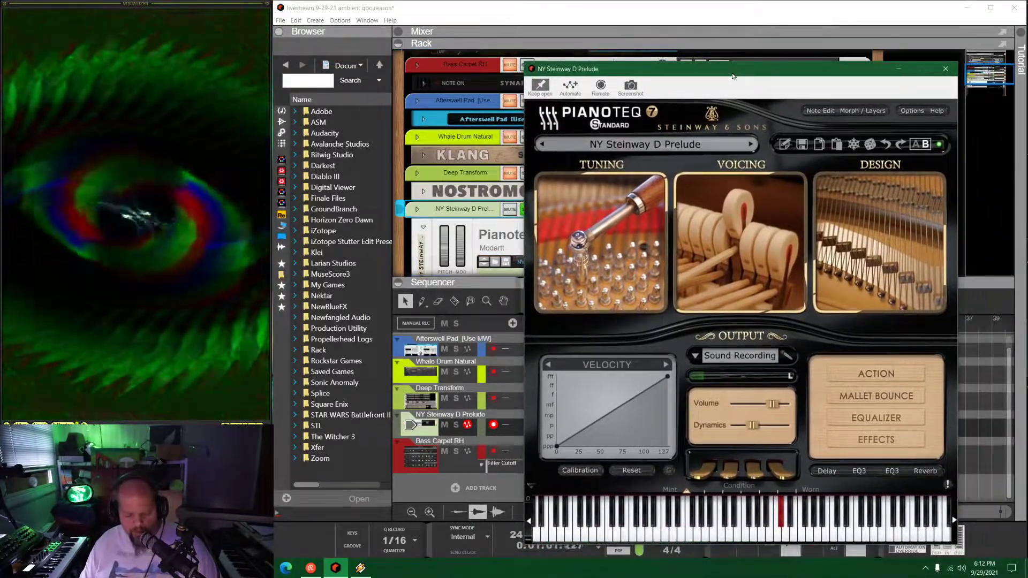
pyautogui.click(677, 145)
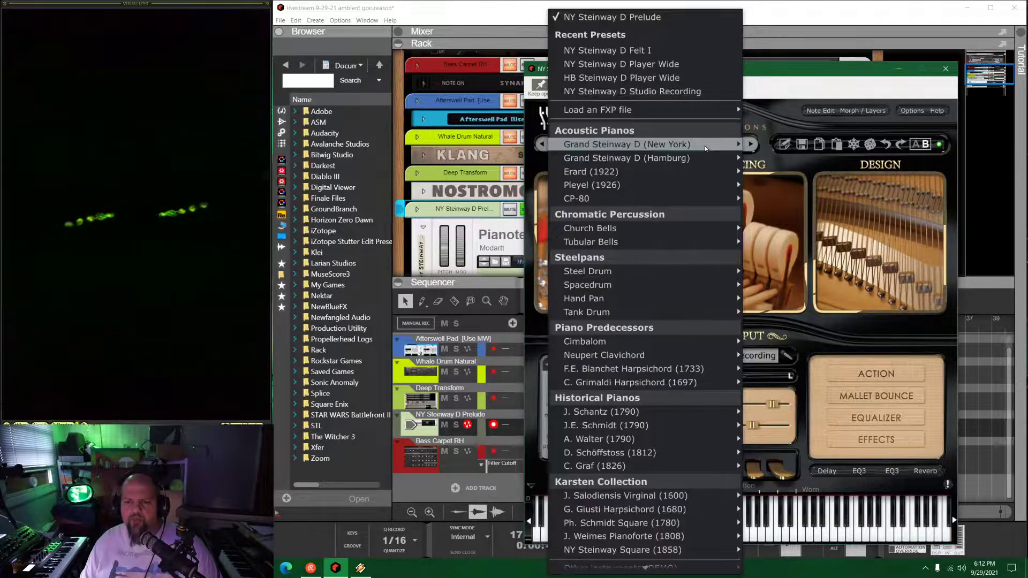
pyautogui.moveTo(677, 143)
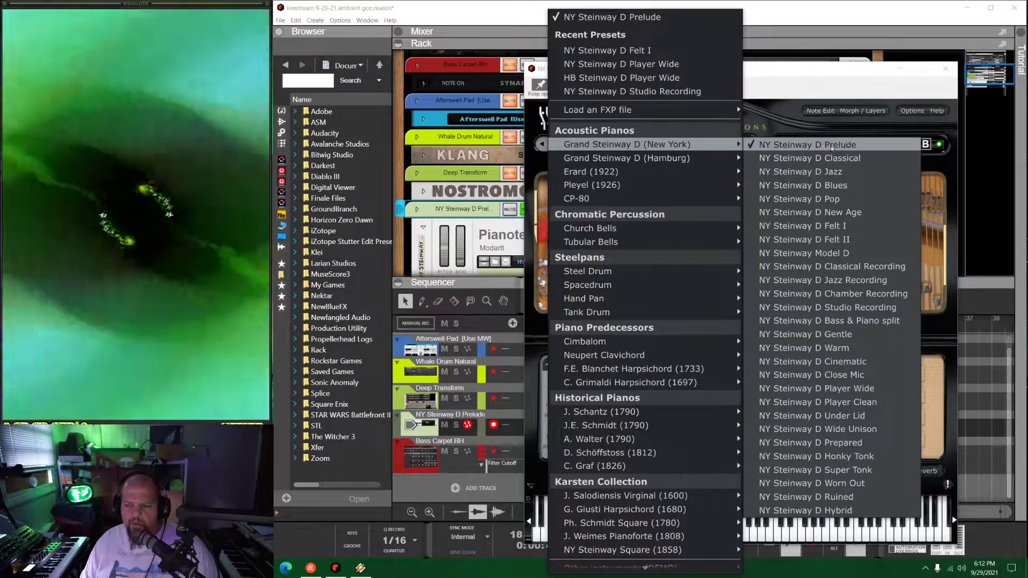
pyautogui.click(840, 212)
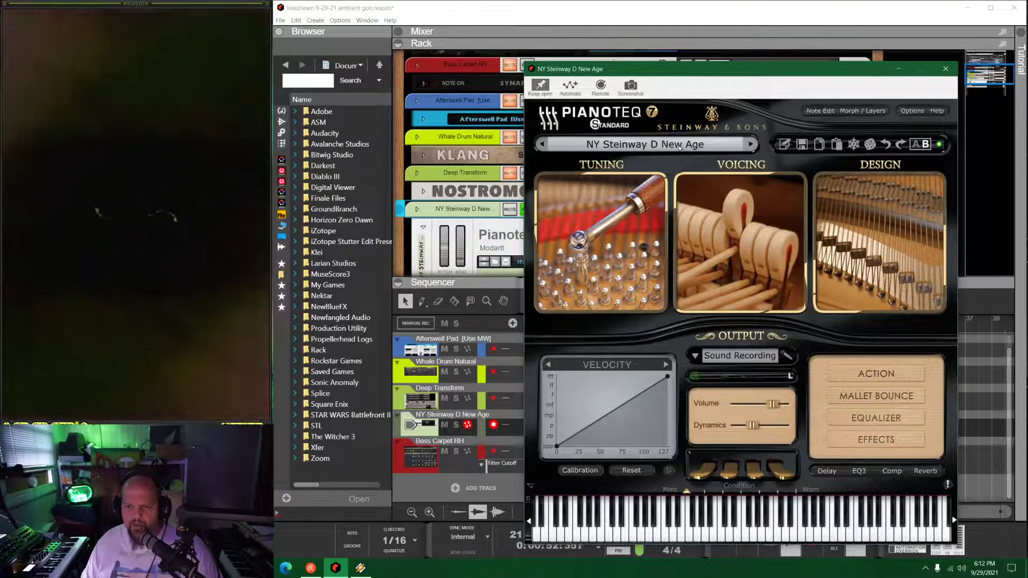
# Audition the NY Steinway D Felt I and NY Steinway D Felt II presets on the soloed piano
pyautogui.click(669, 145)
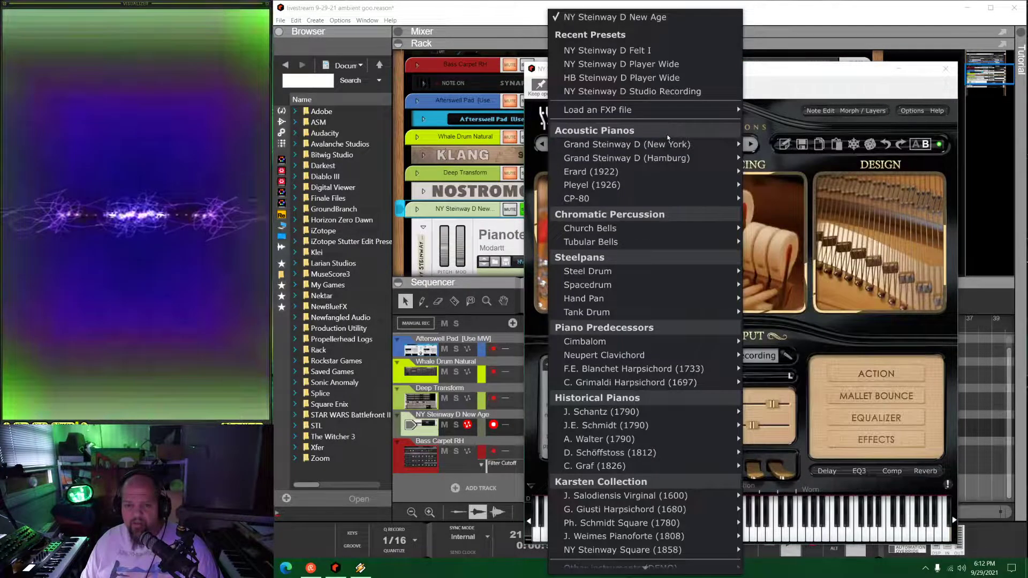
pyautogui.moveTo(670, 148)
pyautogui.click(804, 226)
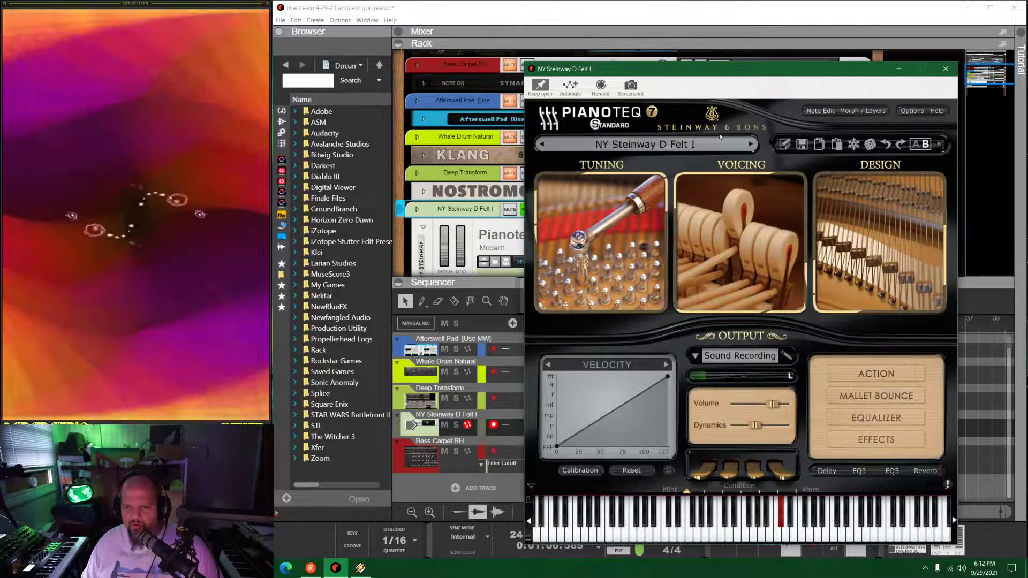
pyautogui.click(663, 145)
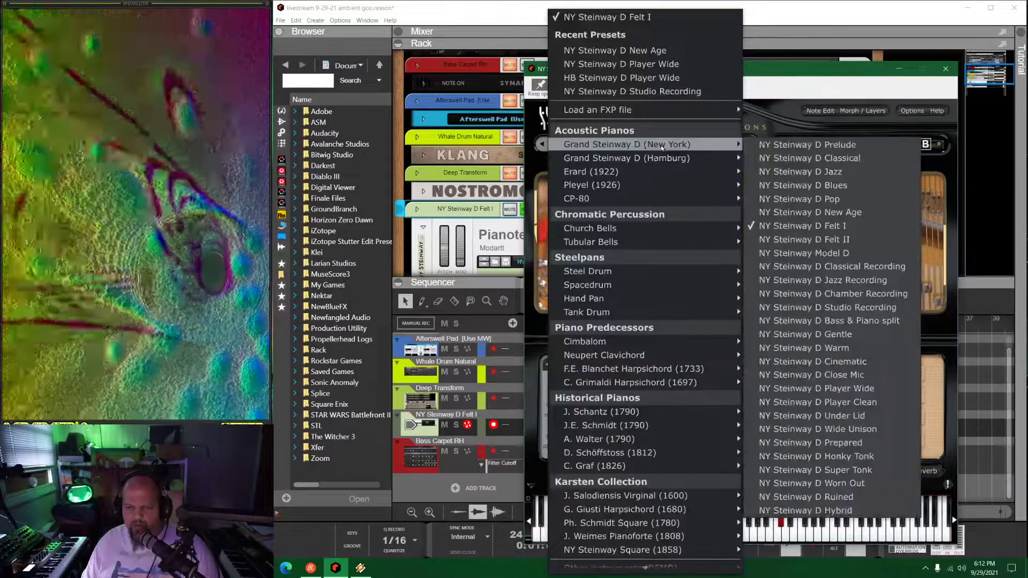
pyautogui.click(803, 239)
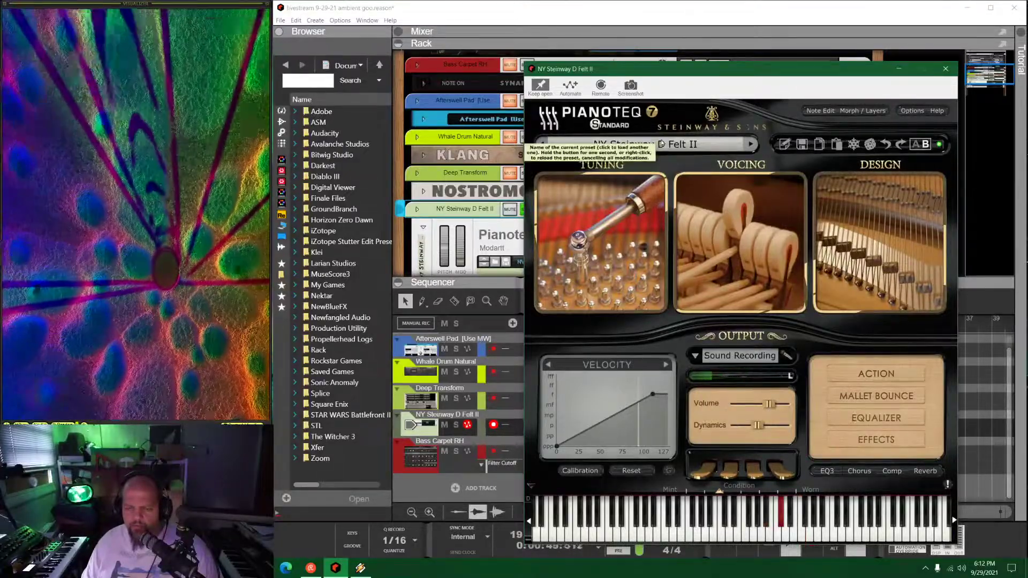
# Load the NY Steinway D Warm preset and close the Pianoteq window
pyautogui.click(674, 147)
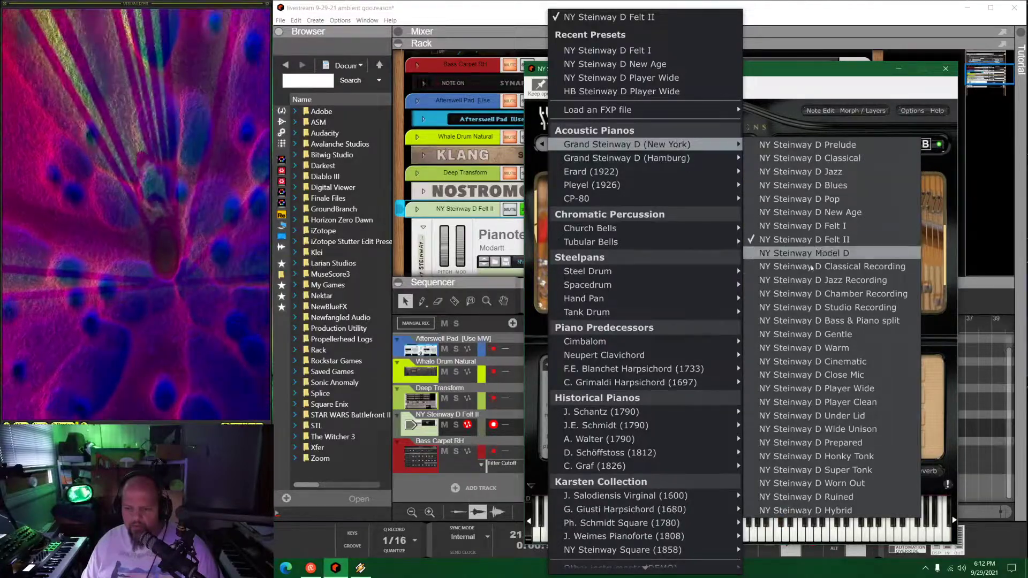
pyautogui.click(804, 348)
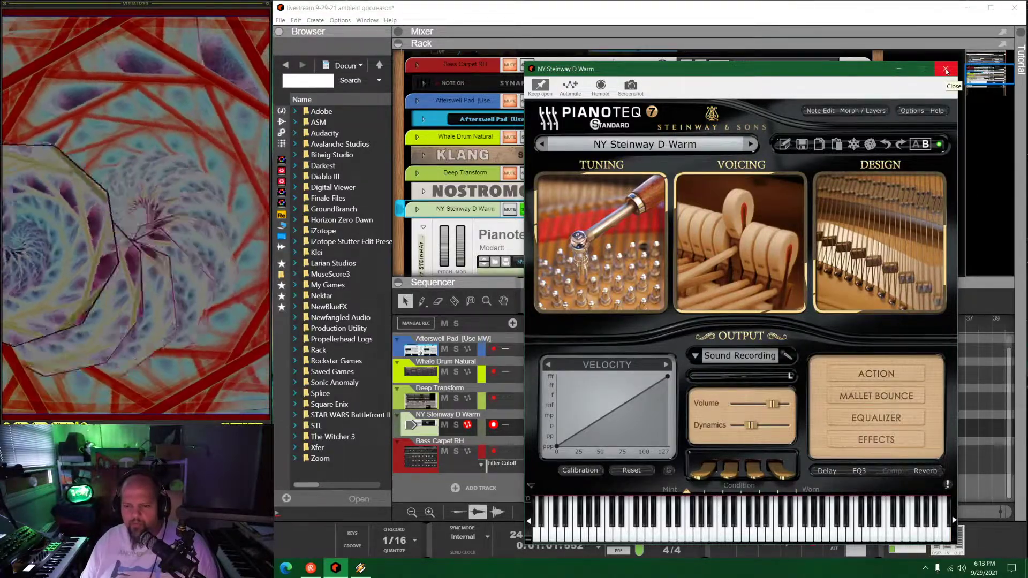
pyautogui.click(947, 70)
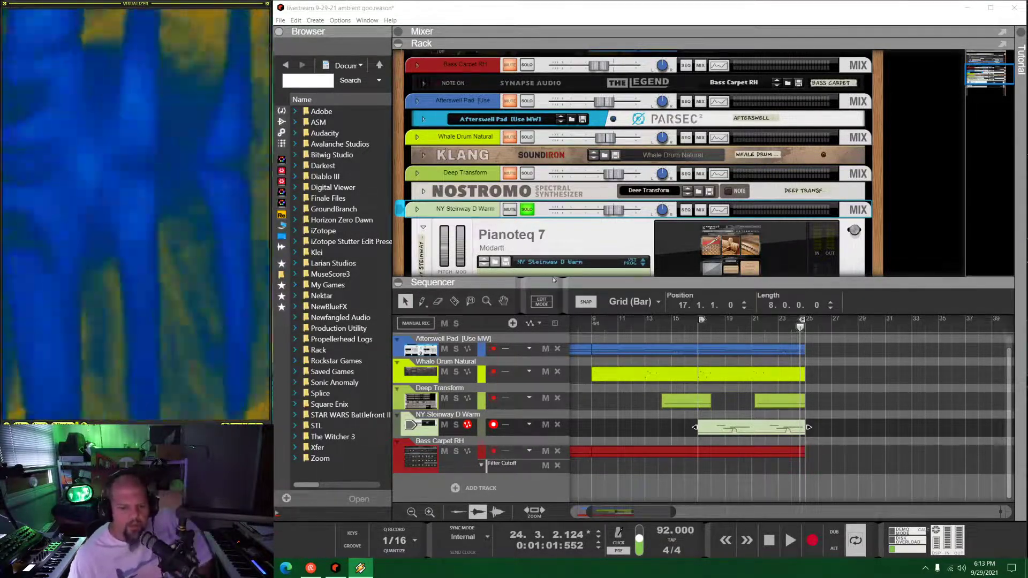
# Give the rack more height, fold the Pianoteq device and unfold its mix channel with the insert effects area shown
pyautogui.click(474, 276)
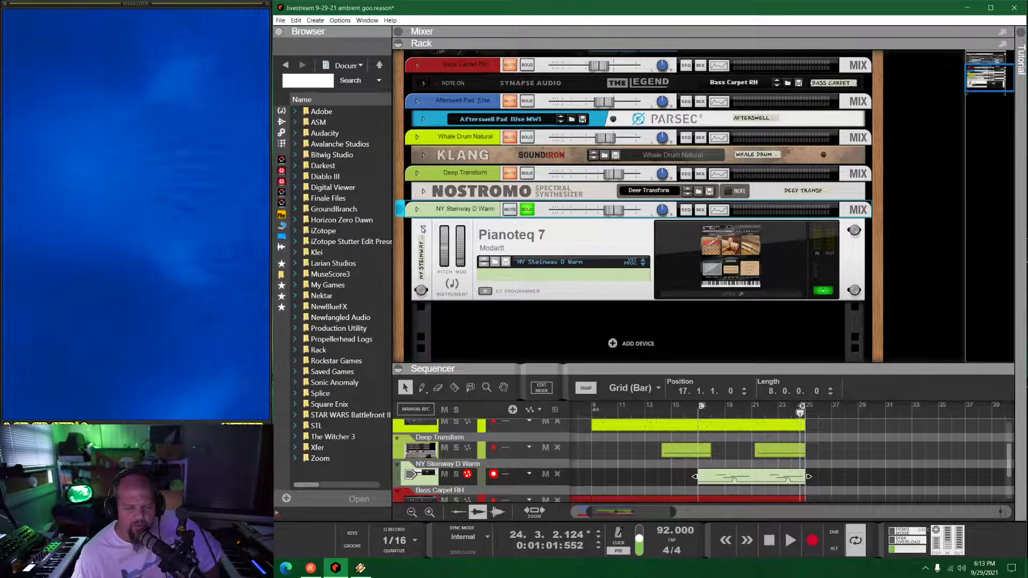
pyautogui.click(424, 230)
pyautogui.click(423, 229)
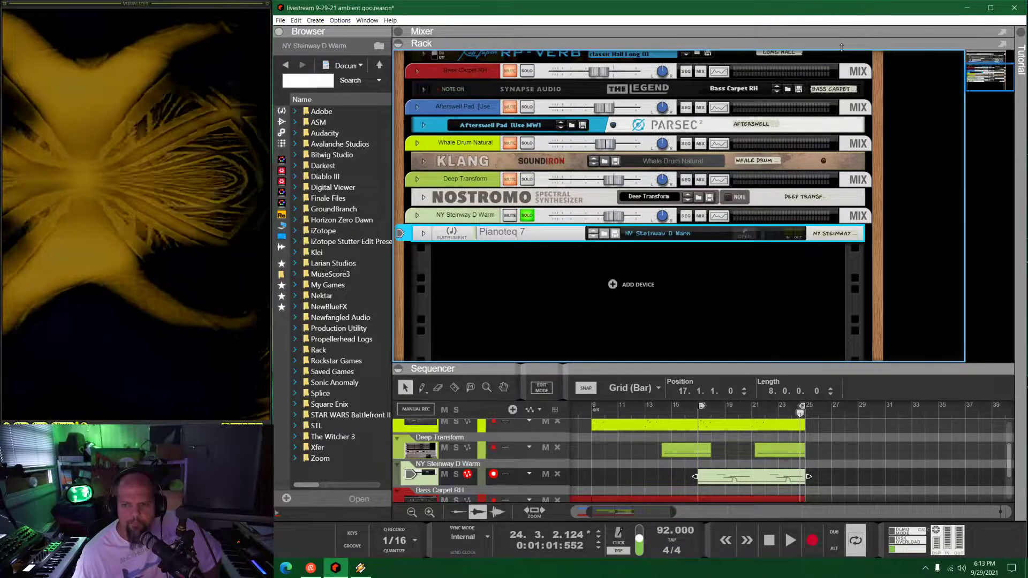
pyautogui.click(417, 215)
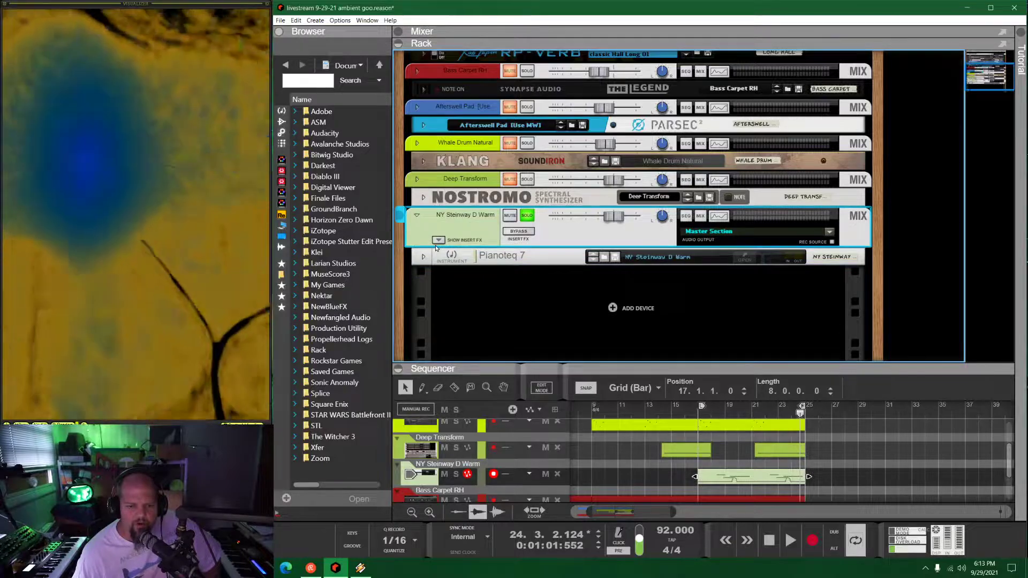
pyautogui.click(438, 240)
# Add a Softube TSAR-1R reverb as insert effect on the piano channel and raise its time close to Large Hall
pyautogui.click(281, 308)
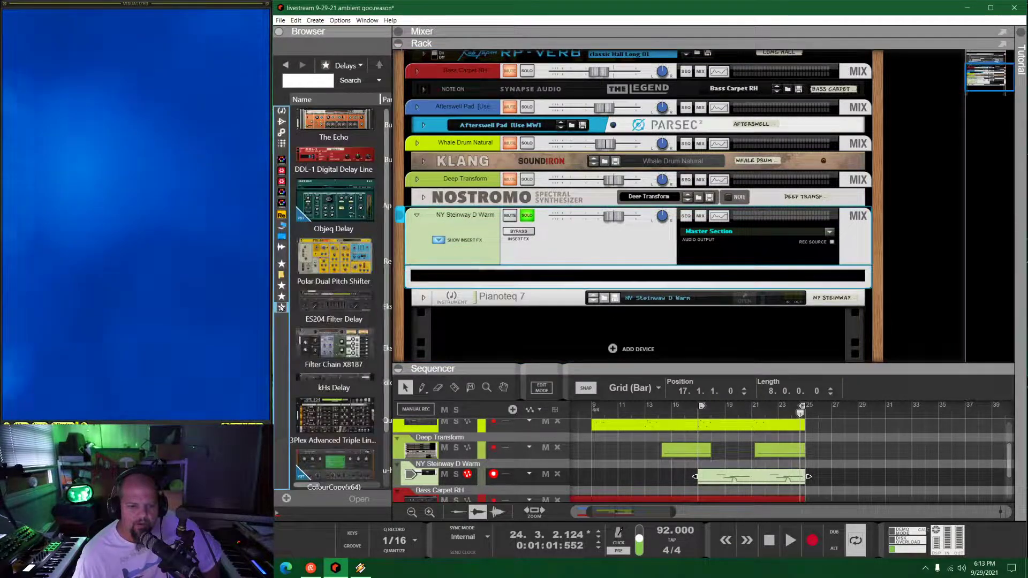
pyautogui.click(282, 296)
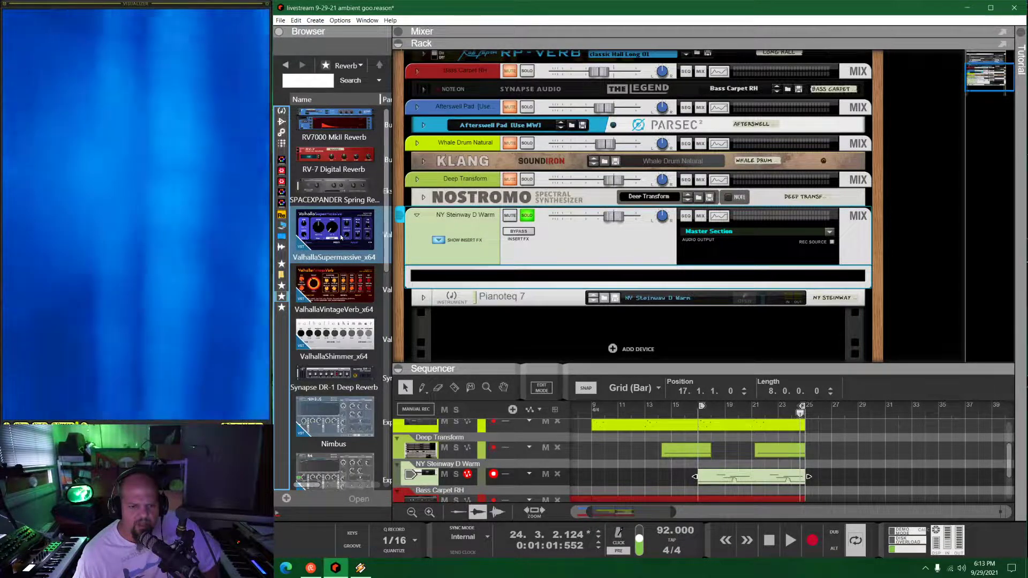
pyautogui.scroll(-3, 341, 237)
pyautogui.scroll(-6, 340, 237)
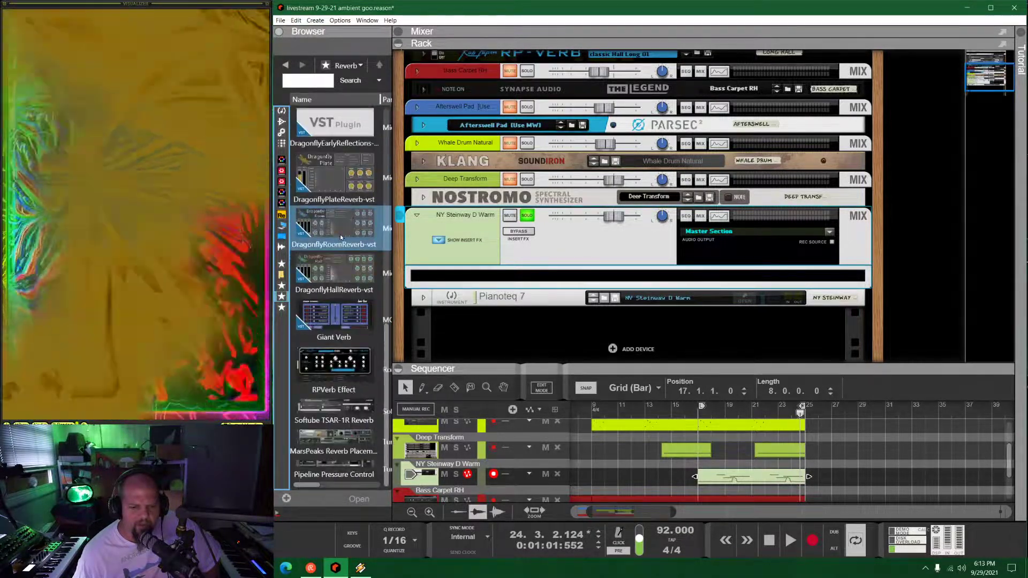
pyautogui.moveTo(328, 406); pyautogui.dragTo(637, 260)
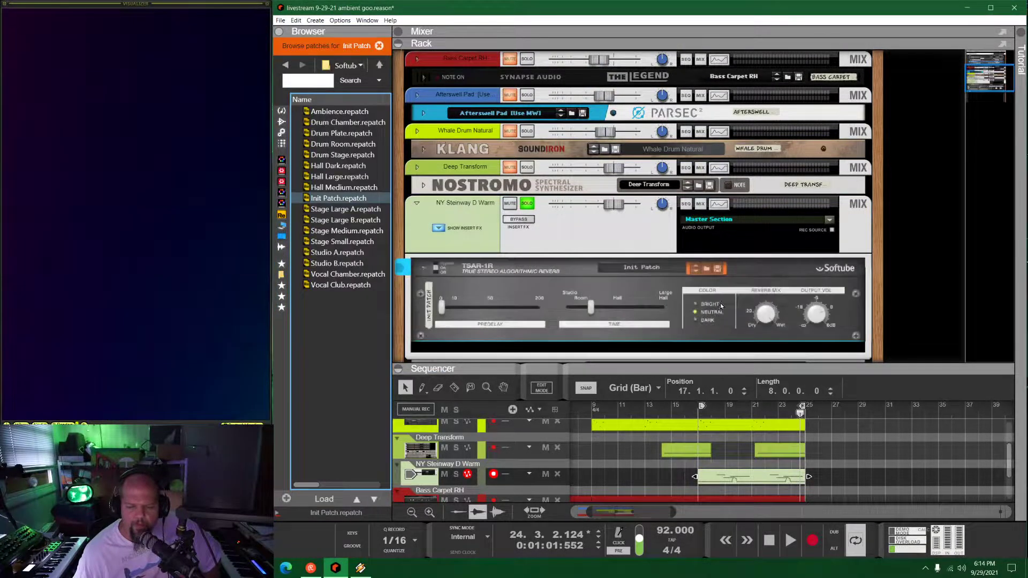
pyautogui.moveTo(591, 307); pyautogui.dragTo(649, 308)
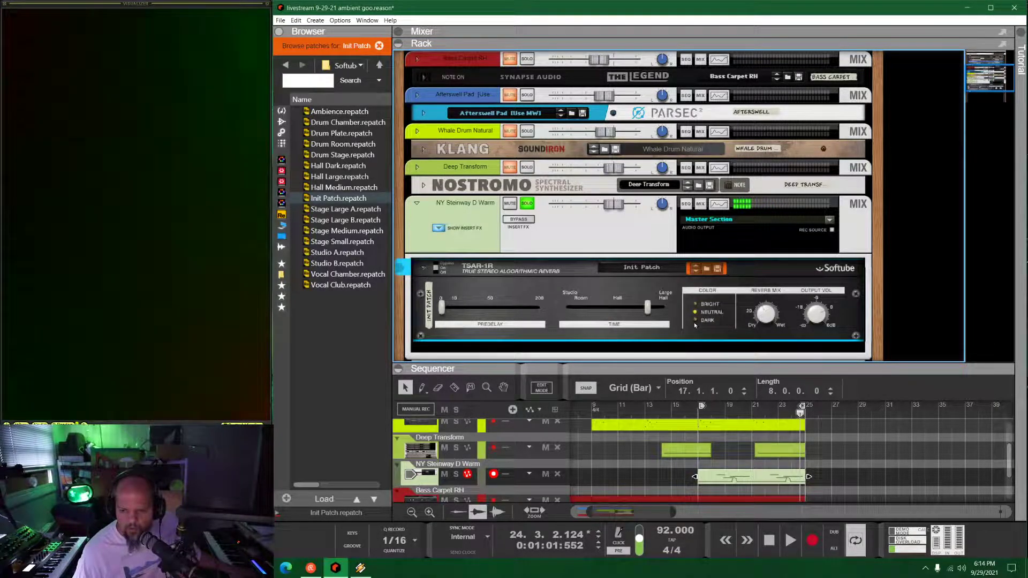
# Lengthen the TSAR-1R reverb time close to Large Hall and set its reverb mix to 19%
pyautogui.moveTo(767, 322)
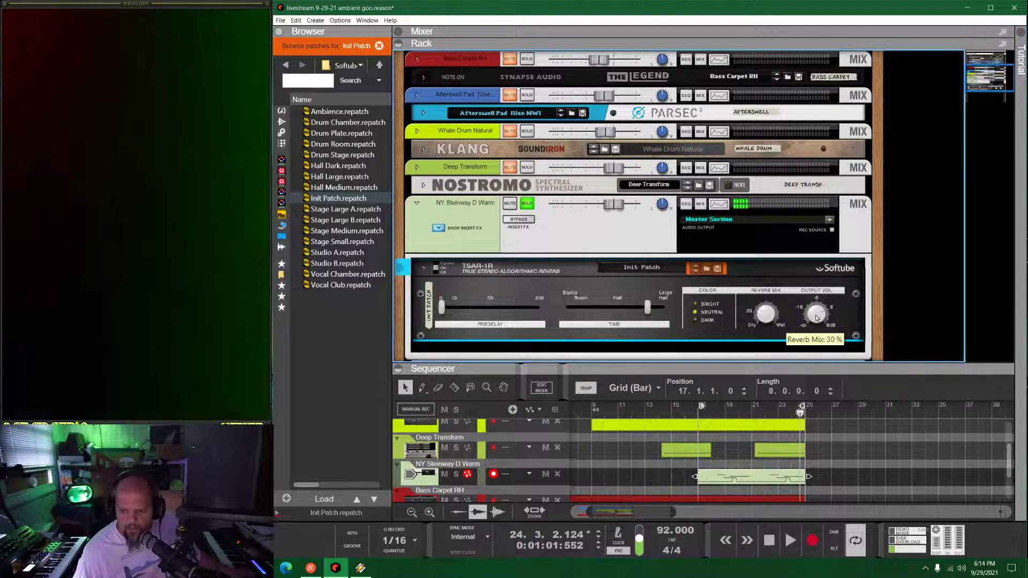
pyautogui.moveTo(816, 320)
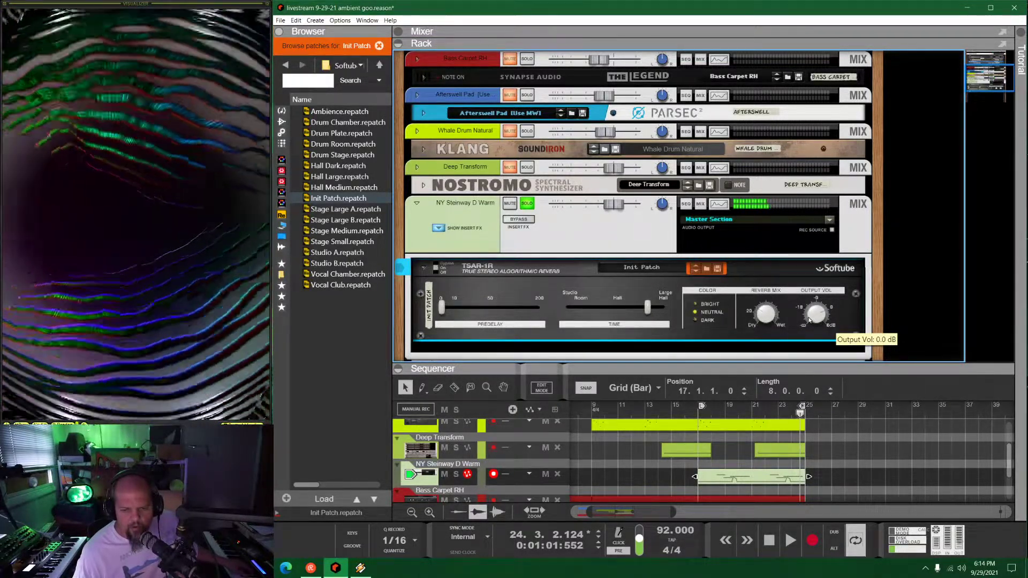
pyautogui.moveTo(650, 310)
pyautogui.moveTo(650, 308); pyautogui.dragTo(664, 309)
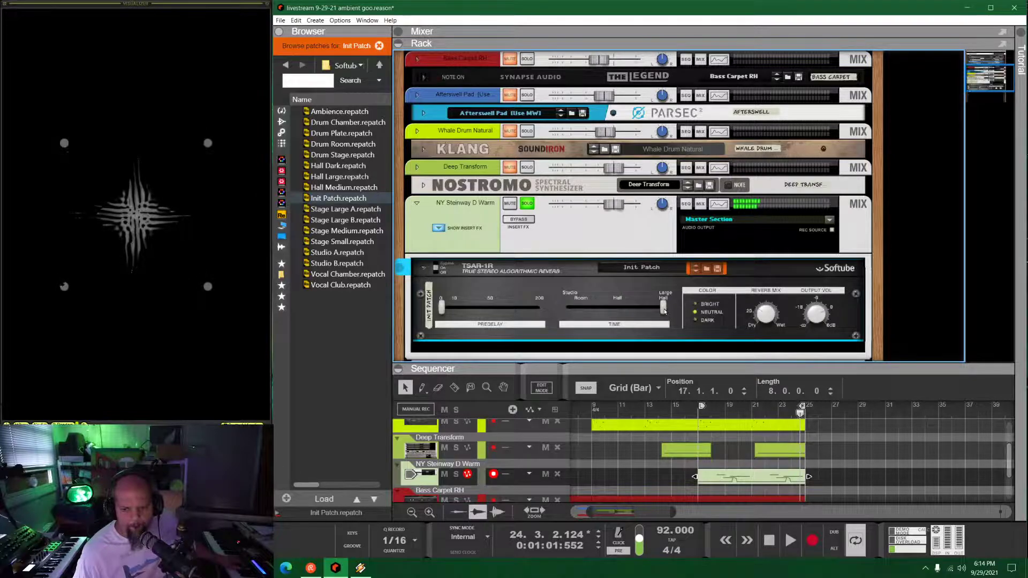
pyautogui.moveTo(658, 316); pyautogui.dragTo(660, 312)
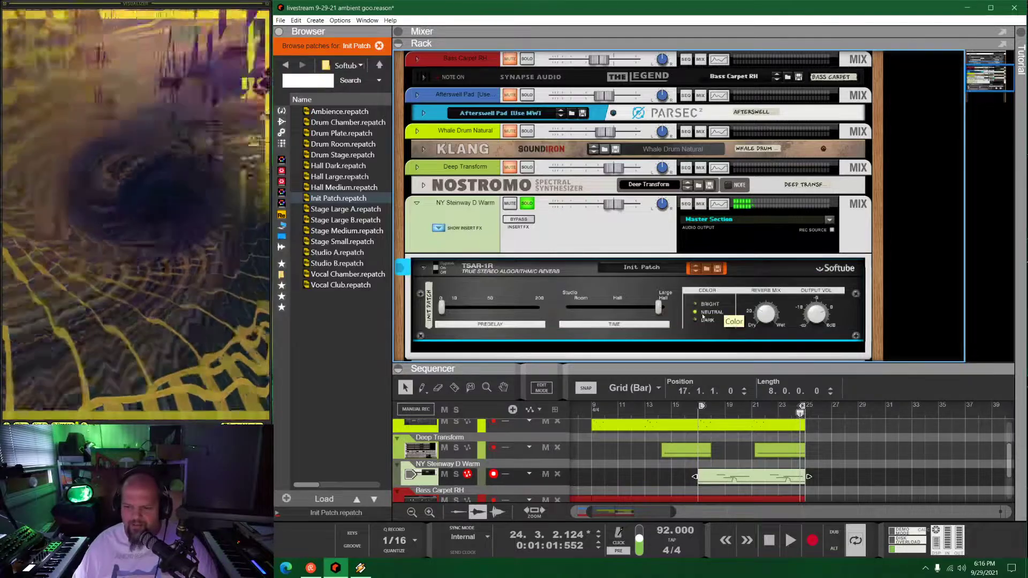
pyautogui.moveTo(767, 314)
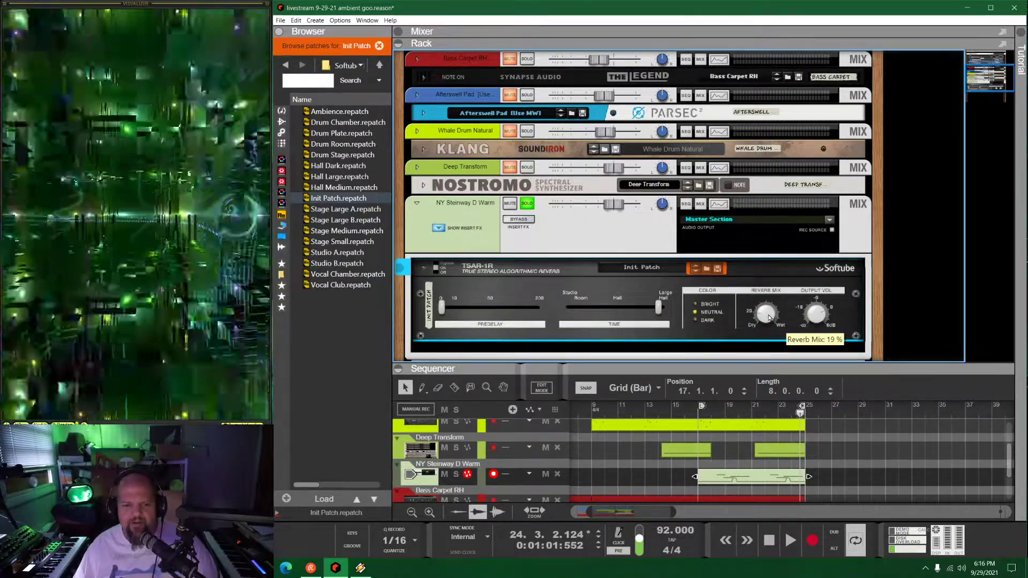
# Unsolo the NY Steinway D Warm channel and lower its fader slightly while playing the loop from bar 17
pyautogui.click(533, 210)
pyautogui.click(700, 413)
pyautogui.press('space')
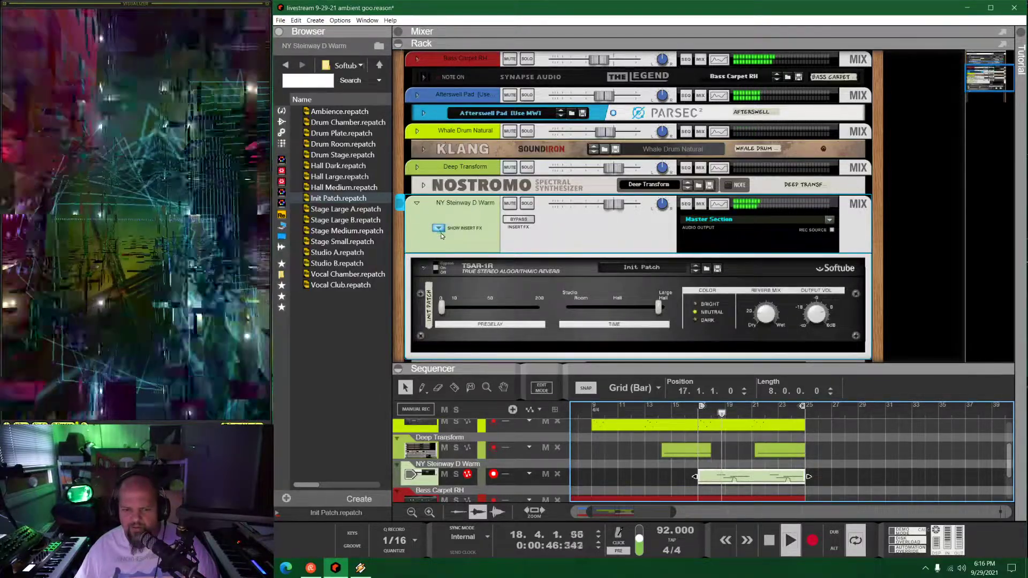
pyautogui.moveTo(615, 205); pyautogui.dragTo(608, 209)
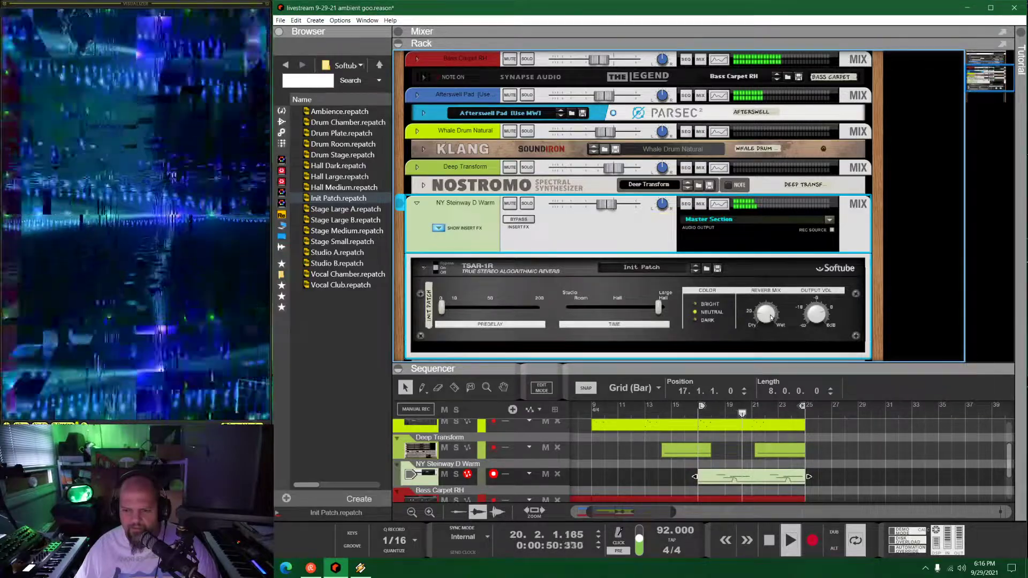
# Replace the piano channel's TSAR-1R insert with ValhallaSupermassive from the favorite reverbs, moving its window clear of the browser
pyautogui.click(773, 315)
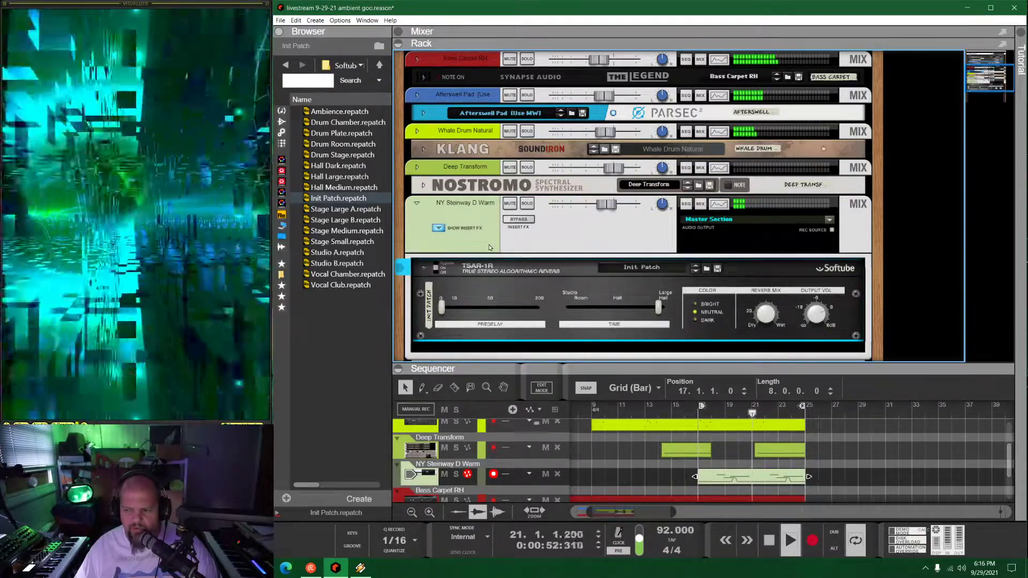
pyautogui.click(281, 296)
pyautogui.moveTo(334, 231); pyautogui.dragTo(586, 292)
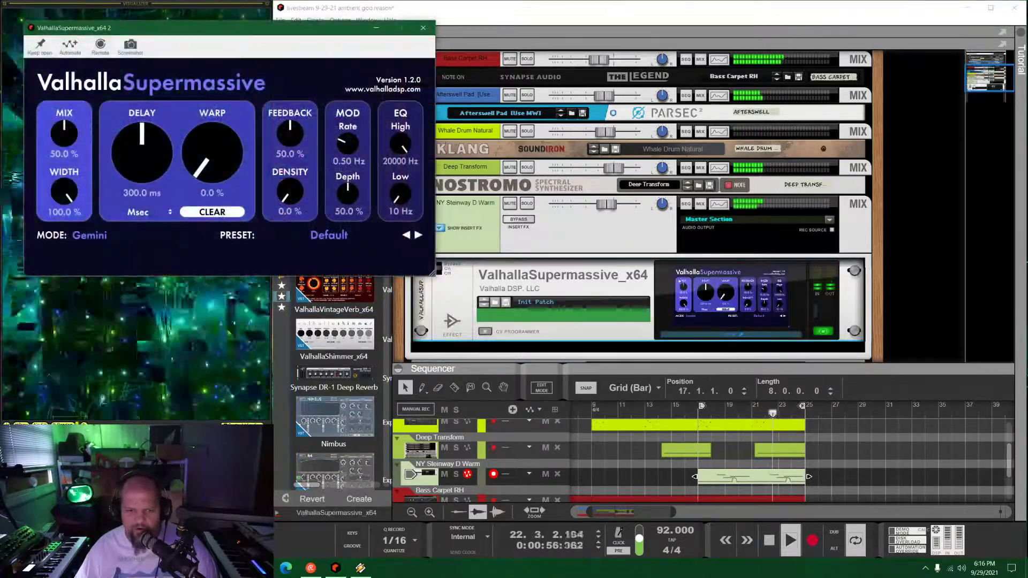
pyautogui.moveTo(277, 34); pyautogui.dragTo(580, 119)
# Load the CygnusX1 preset from the C-Large reverbs in ValhallaSupermassive
pyautogui.click(632, 322)
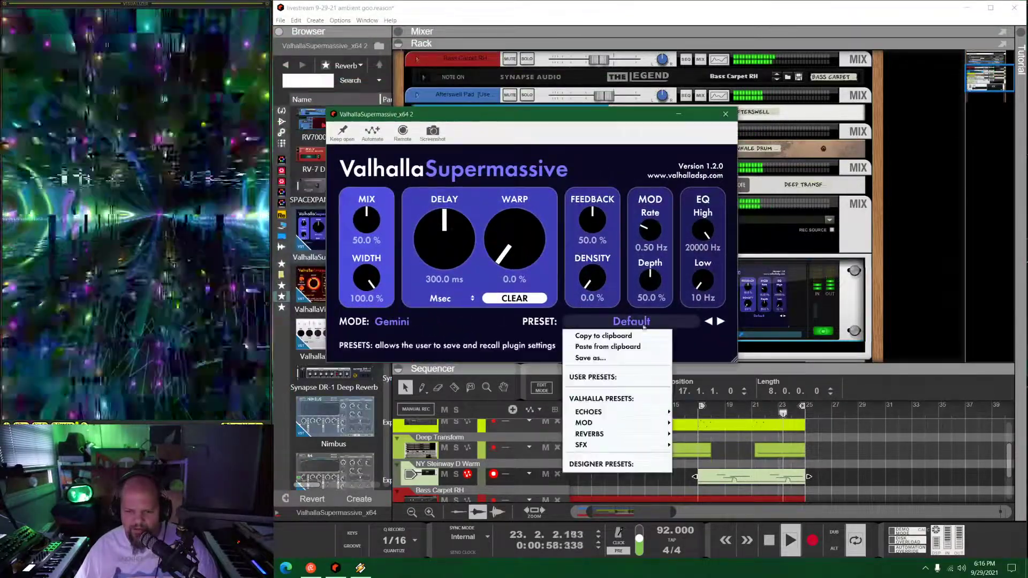
pyautogui.moveTo(619, 438)
pyautogui.moveTo(707, 433)
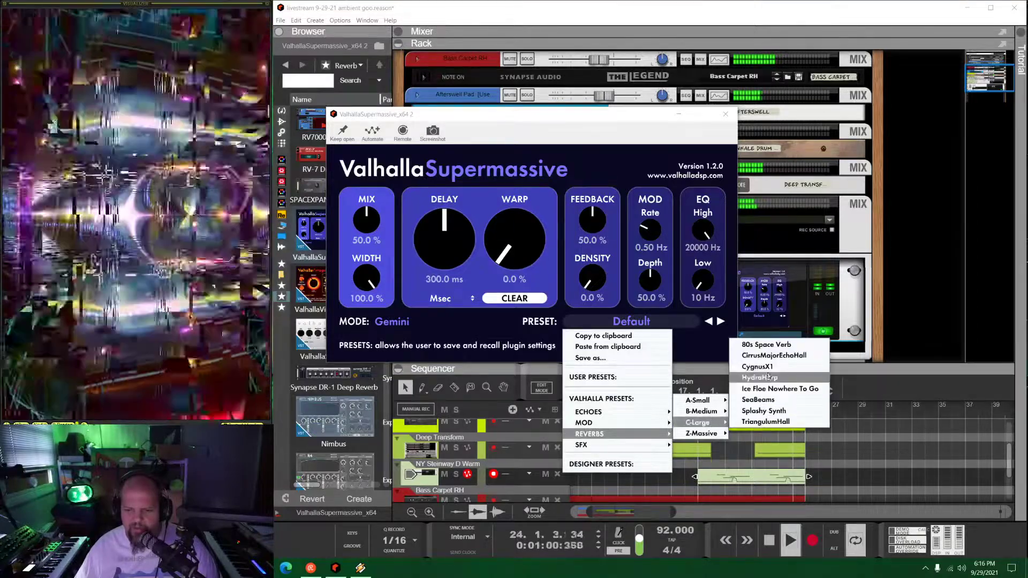
pyautogui.click(771, 373)
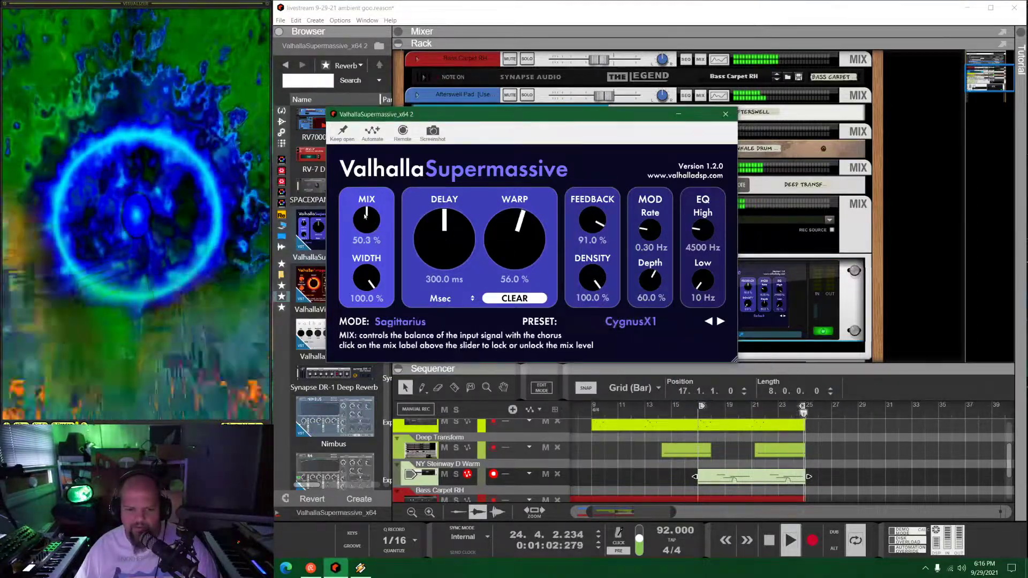
# Set ValhallaSupermassive's warp to 65.9%, delay to 462.7 ms, high cut to 14460 Hz and low cut to 540 Hz
pyautogui.scroll(5, 514, 238)
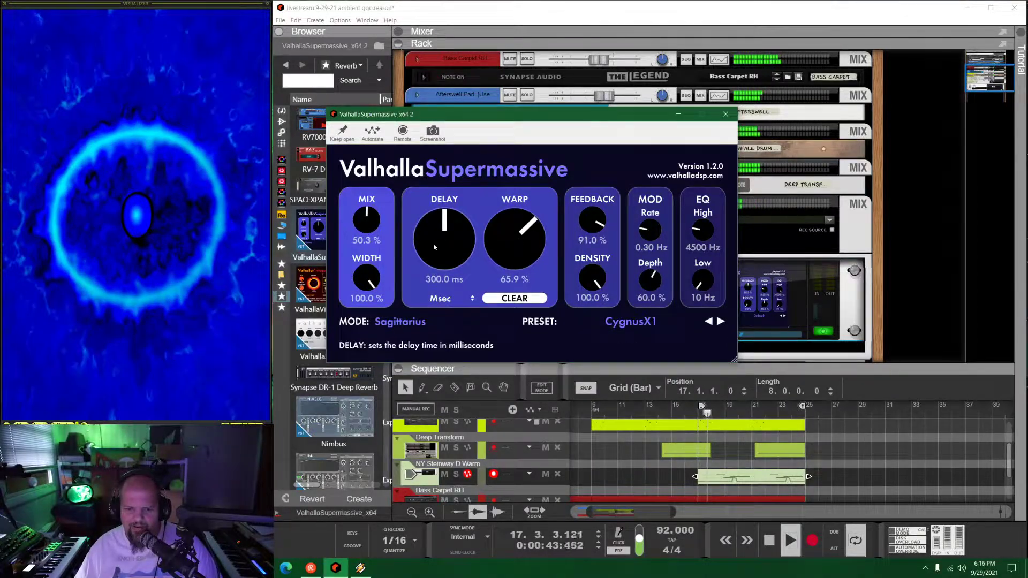
pyautogui.scroll(5, 445, 238)
pyautogui.scroll(5, 703, 230)
pyautogui.scroll(5, 706, 276)
pyautogui.scroll(2, 706, 276)
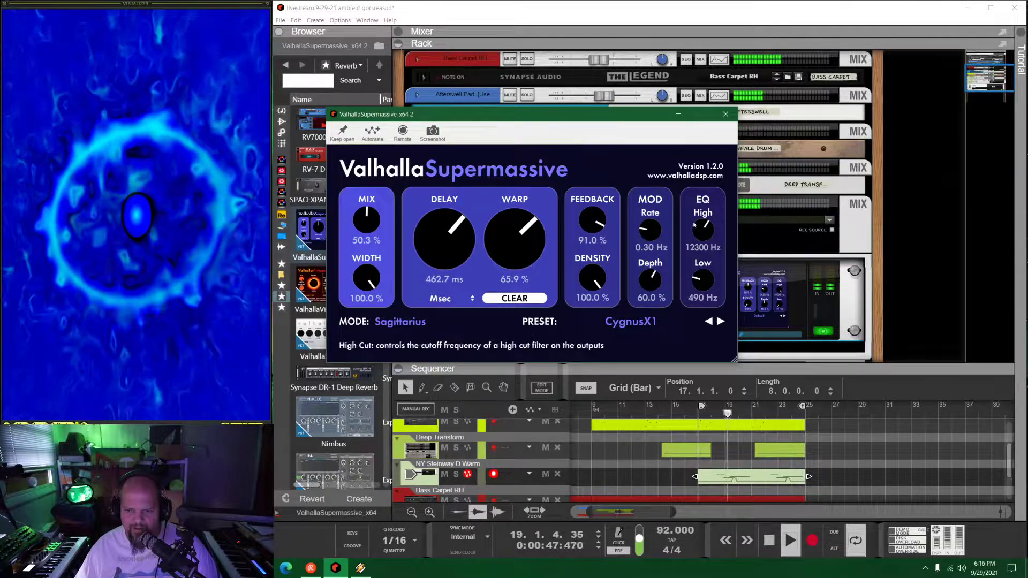
pyautogui.scroll(3, 703, 231)
pyautogui.scroll(1, 705, 278)
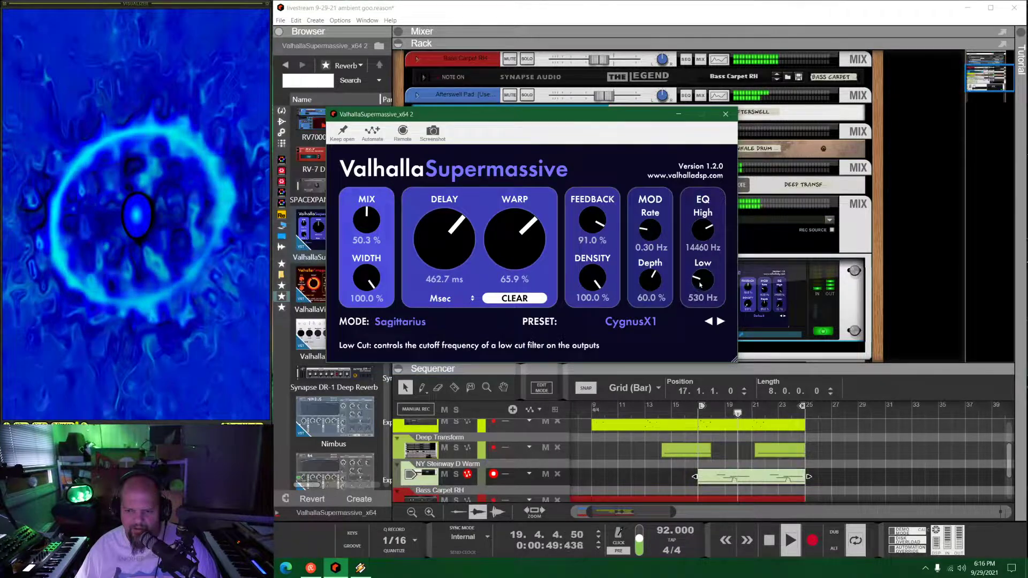
pyautogui.click(725, 114)
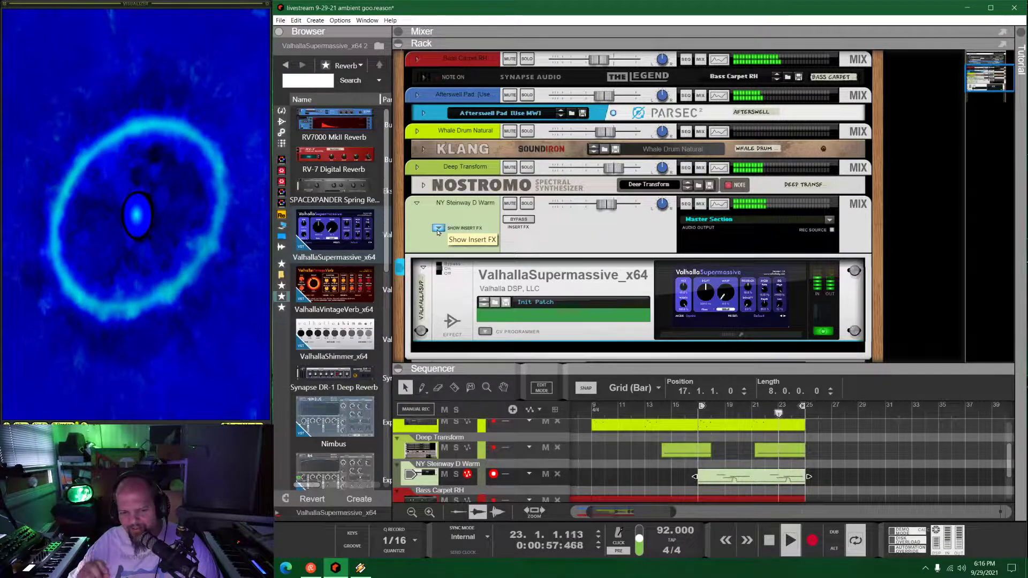
# Raise the ValhallaSupermassive mix to about 60% and close its window
pyautogui.click(715, 299)
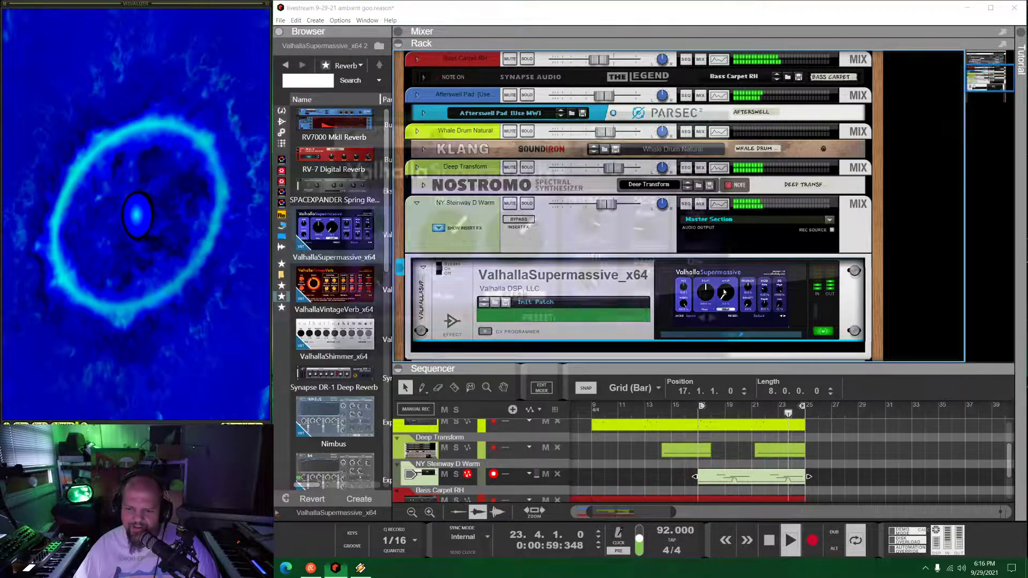
pyautogui.moveTo(367, 220); pyautogui.dragTo(369, 206)
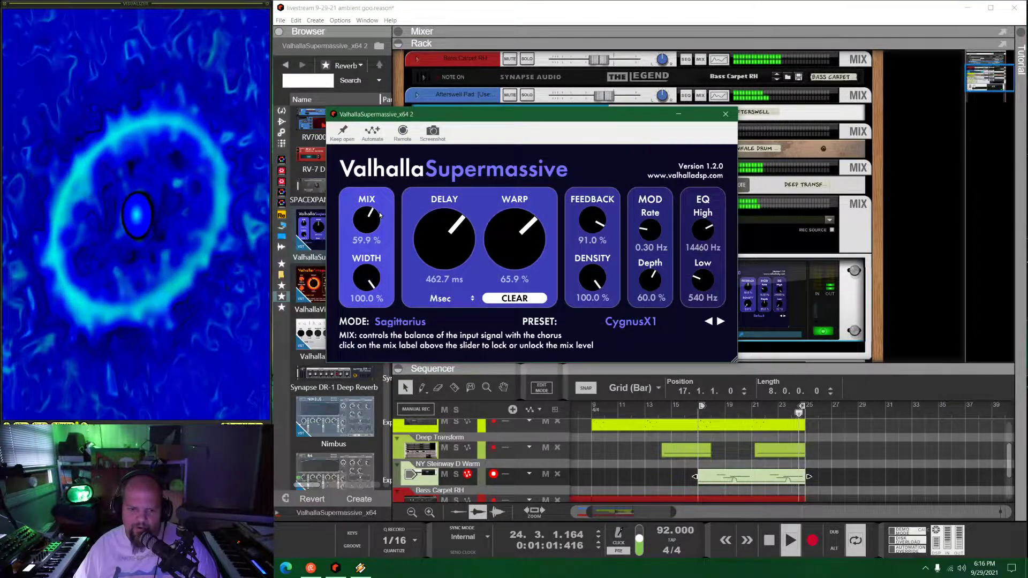
pyautogui.click(727, 114)
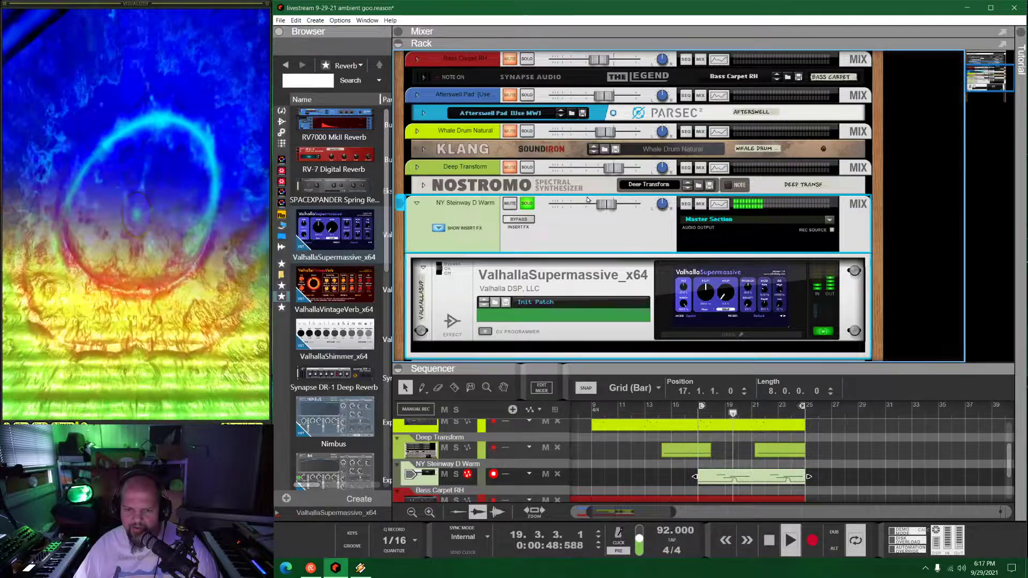
# Hide the NY Steinway D Warm channel's insert effects and fold the channel, with solo off and playback stopped
pyautogui.hotkey('ctrl', 'z')
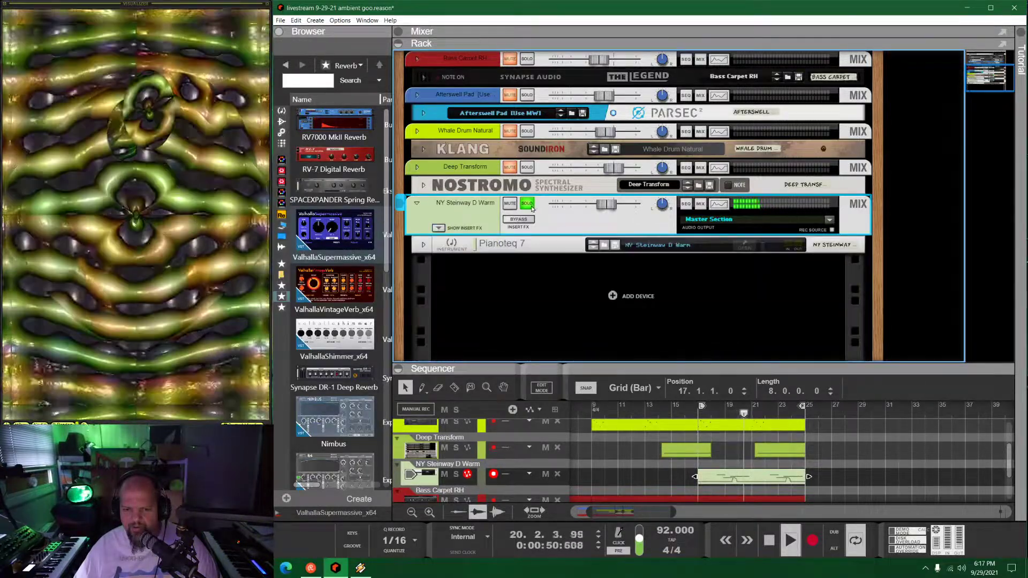
pyautogui.hotkey('ctrl', 'z')
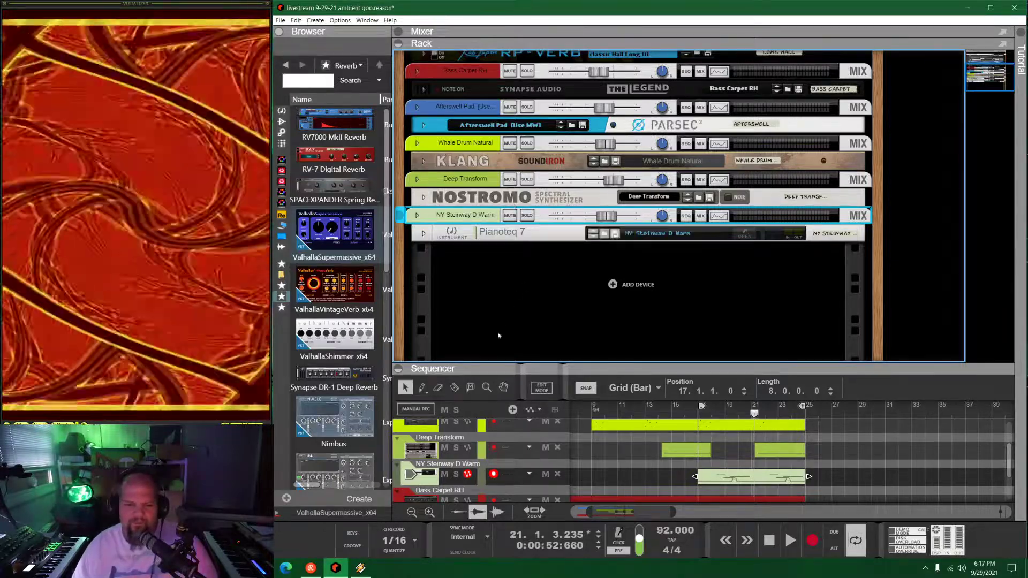
# Enlarge the sequencer area and add a Punch-BD drum synthesizer in a new rack column
pyautogui.moveTo(643, 366); pyautogui.dragTo(595, 329)
pyautogui.scroll(2, 663, 408)
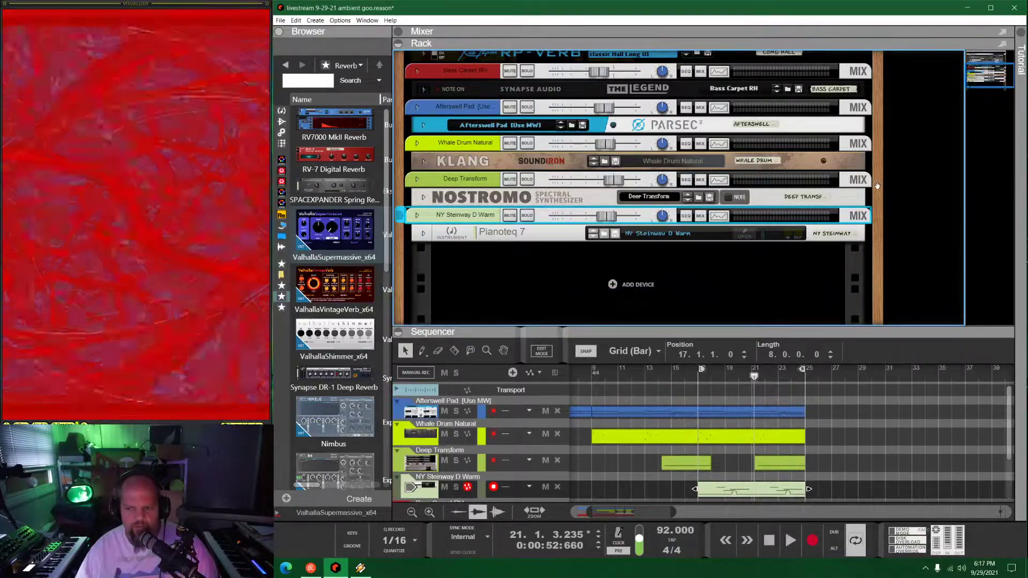
pyautogui.scroll(5, 877, 186)
pyautogui.click(282, 110)
pyautogui.scroll(-15, 323, 196)
pyautogui.scroll(5, 341, 203)
pyautogui.moveTo(341, 203); pyautogui.dragTo(912, 176)
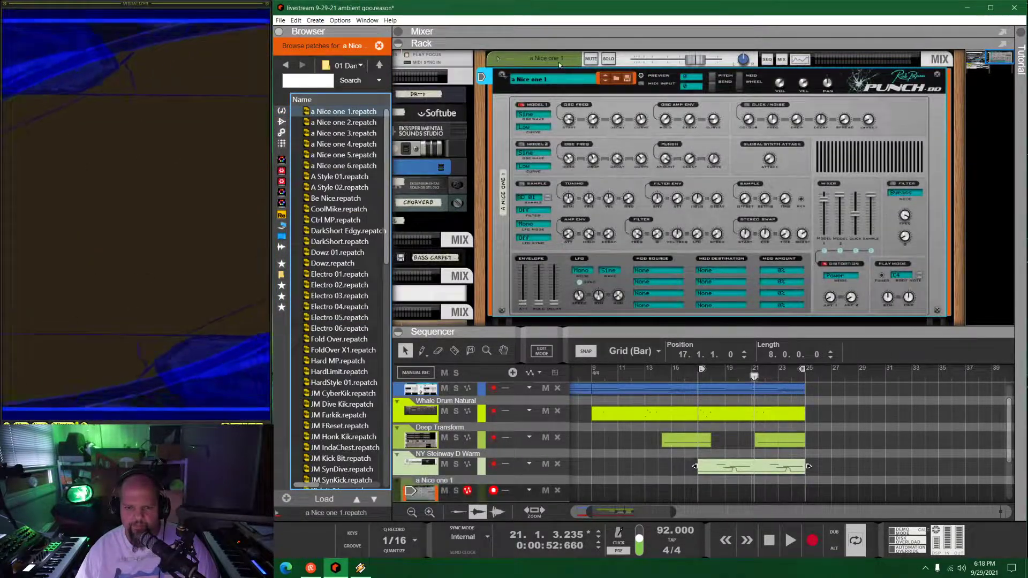
# Change the Punch-BD track color to Deep Purple
pyautogui.rightClick(559, 62)
pyautogui.moveTo(633, 368)
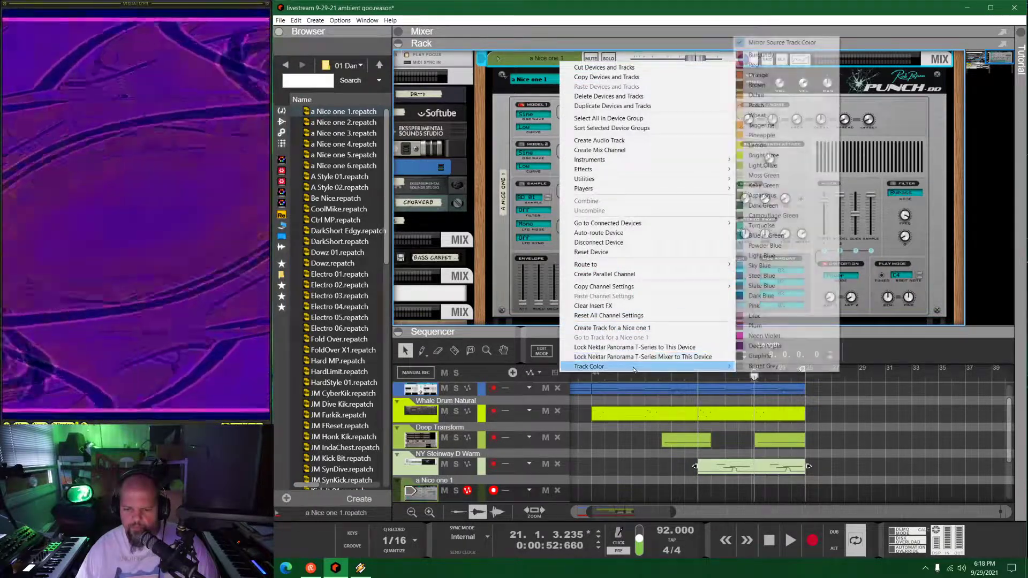
pyautogui.click(765, 346)
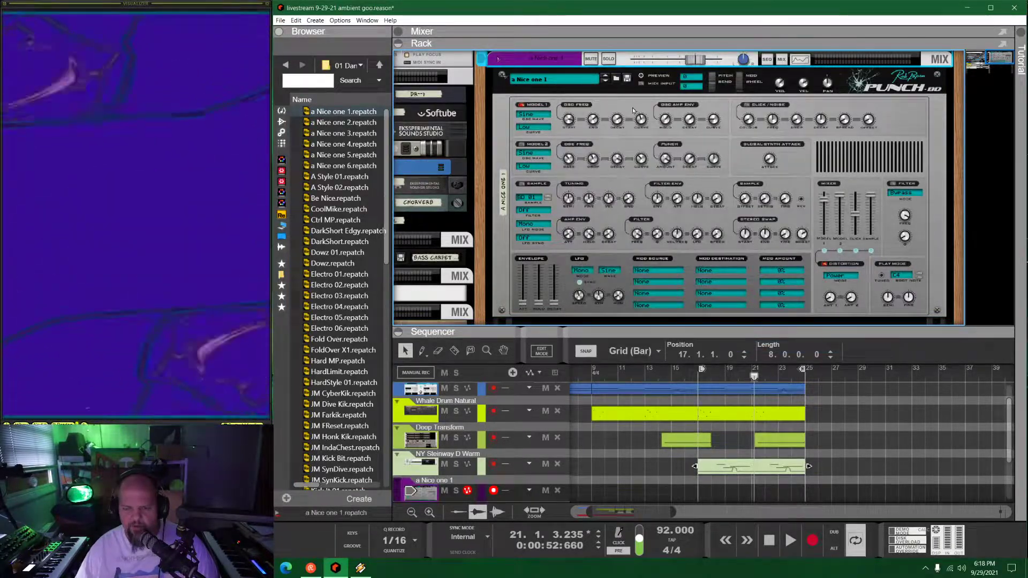
# Play the loop from bar 17 and record a four-bar part on the Punch-BD track
pyautogui.click(700, 375)
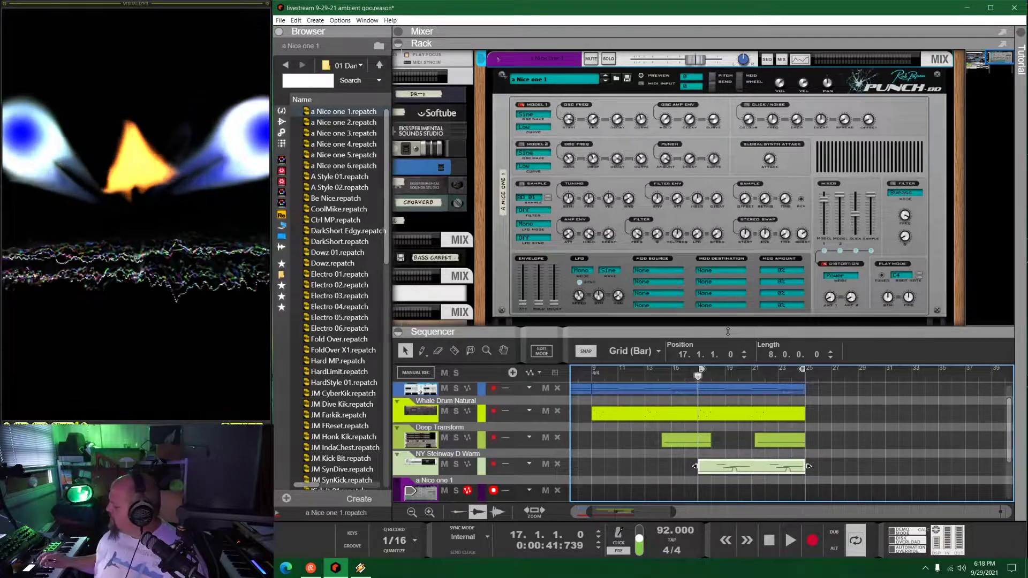
pyautogui.press('space')
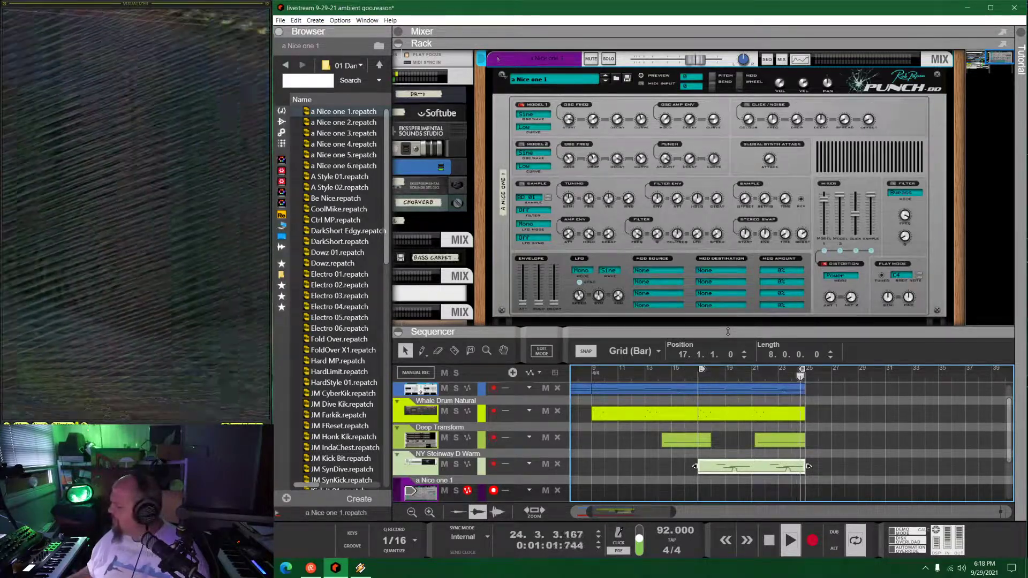
pyautogui.hotkey('ctrl', 'Return')
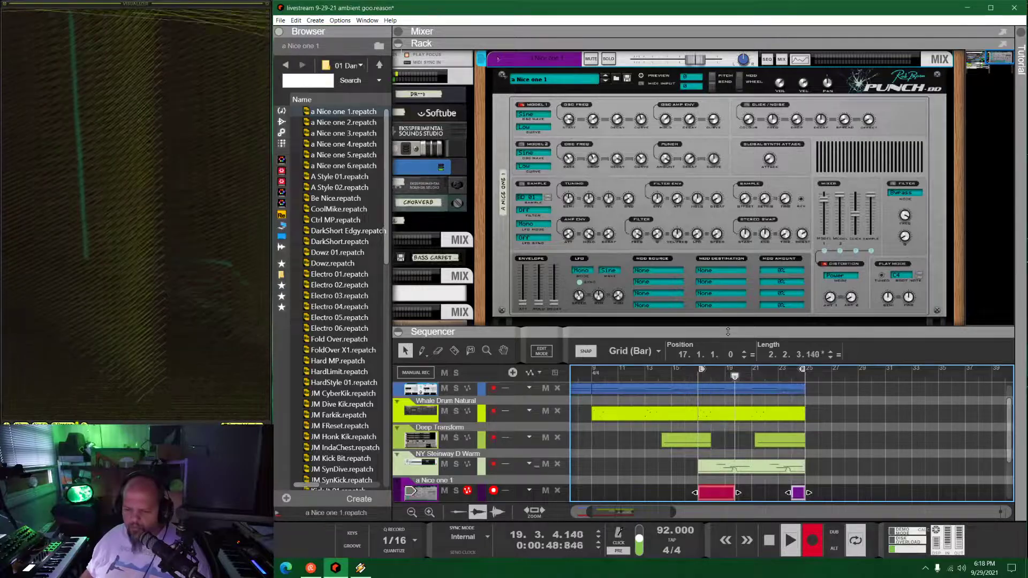
pyautogui.hotkey('ctrl', 'Return')
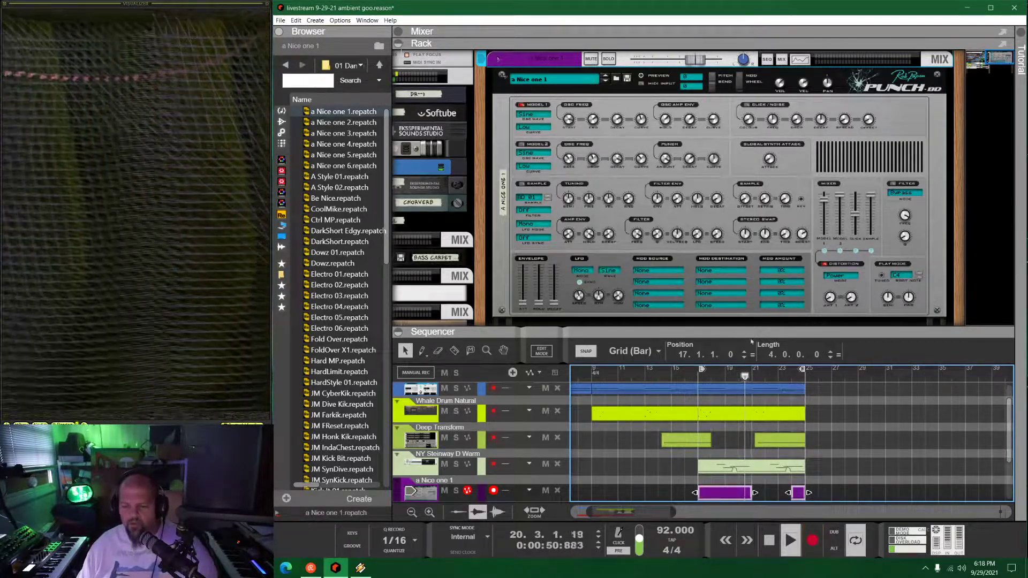
# Delete the short stray Punch-BD clip before bar 25 and duplicate the four-bar clip to fill the loop
pyautogui.click(824, 488)
pyautogui.click(798, 491)
pyautogui.press('Delete')
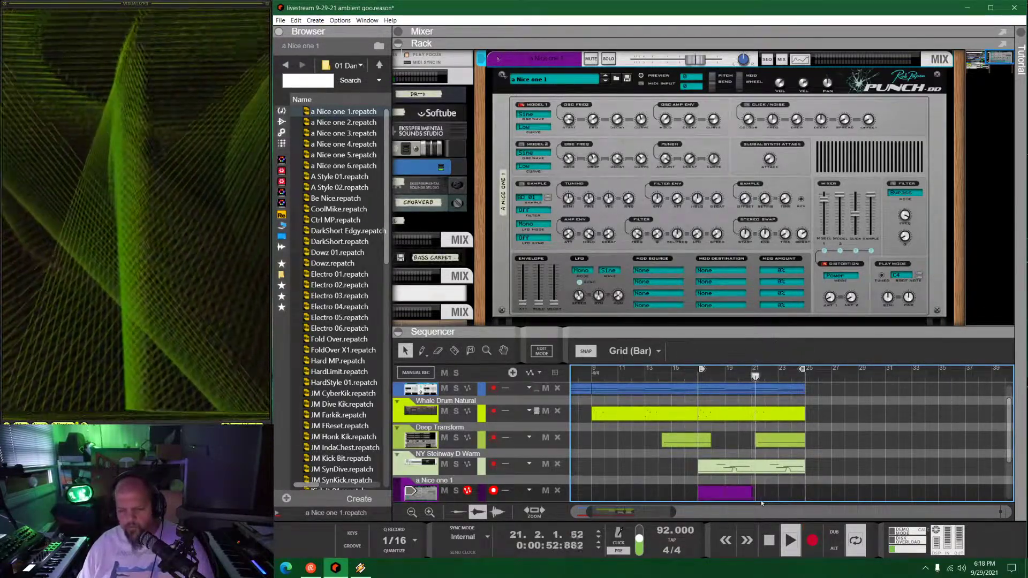
pyautogui.click(728, 493)
pyautogui.hotkey('ctrl', 'd')
# Reorder the sequencer tracks so Punch-BD comes first, directly below Transport, followed by Bass Carpet RH
pyautogui.moveTo(397, 496); pyautogui.dragTo(415, 399)
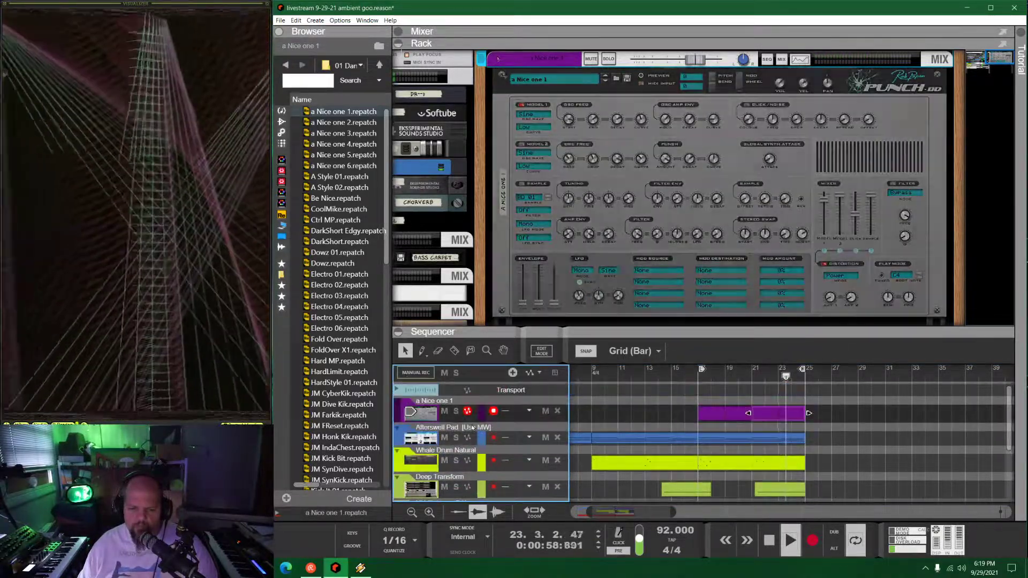
pyautogui.scroll(-3, 472, 427)
pyautogui.click(399, 453)
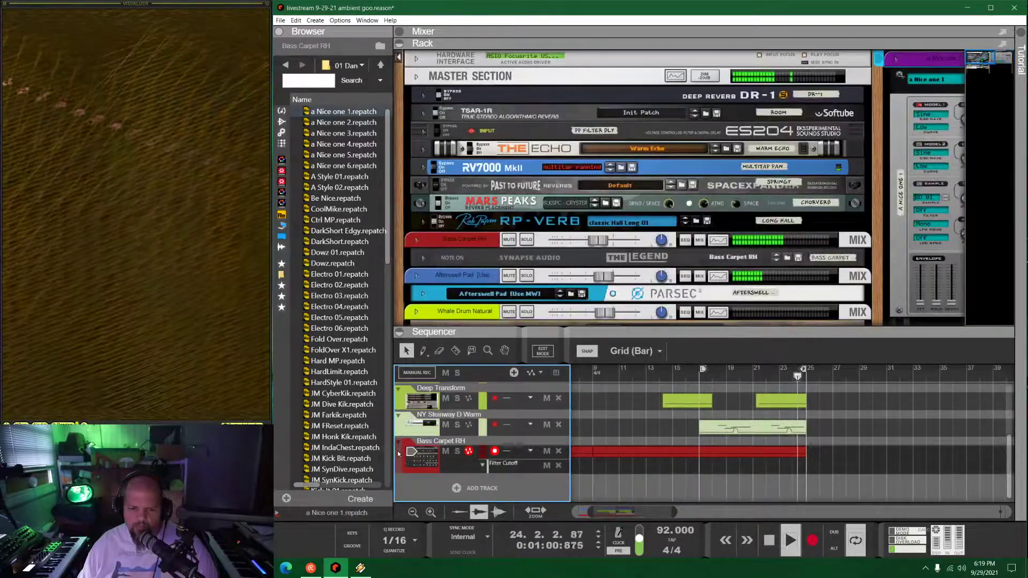
pyautogui.moveTo(399, 454); pyautogui.dragTo(406, 422)
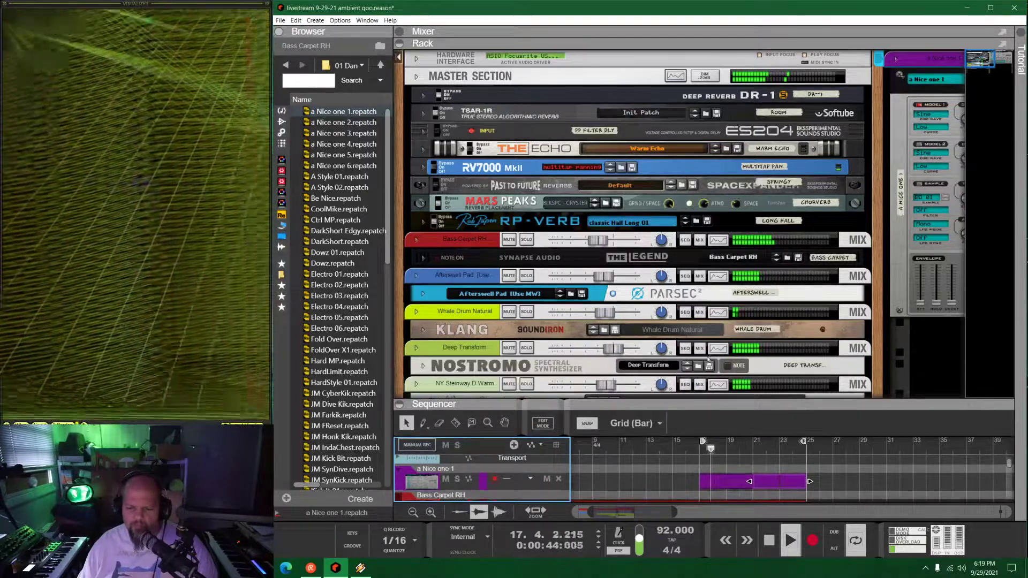
# Solo the Punch-BD track and bring its device into view, with playback stopped
pyautogui.click(457, 479)
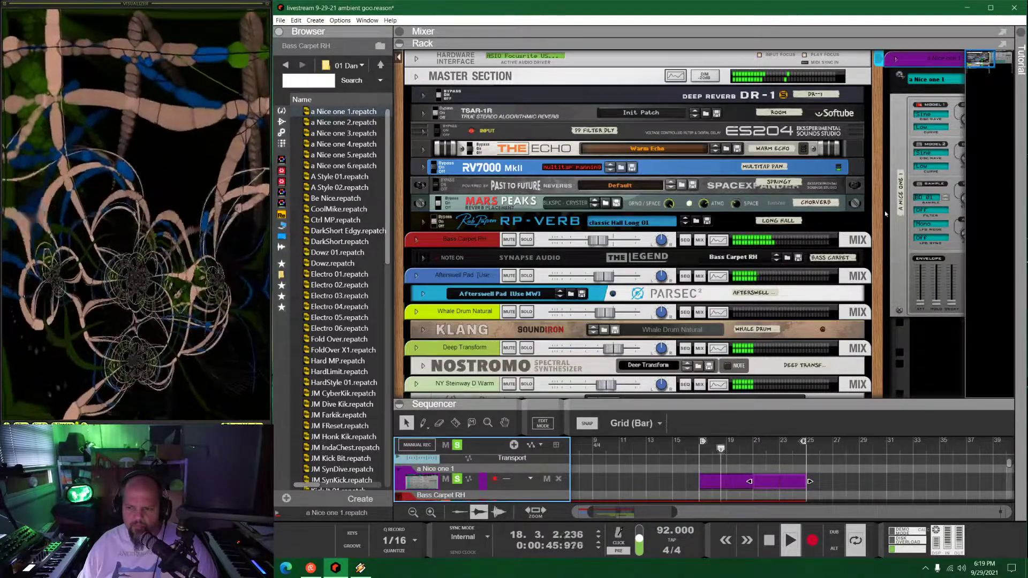
pyautogui.hscroll(5, 880, 213)
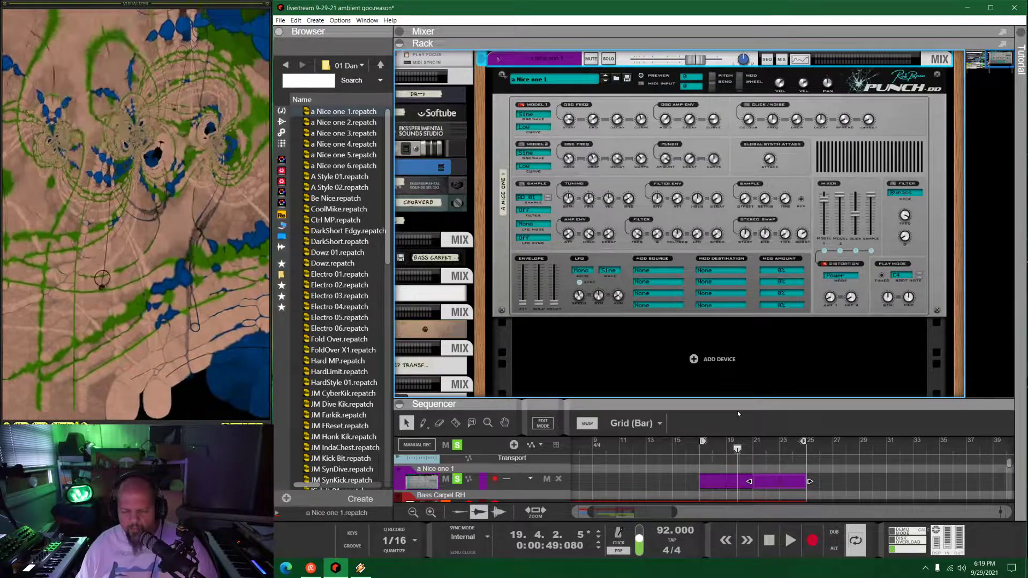
# Loop only the first beat of bar 17 and play it to check the soloed Punch-BD part
pyautogui.moveTo(738, 410); pyautogui.dragTo(737, 266)
pyautogui.scroll(6, 670, 347)
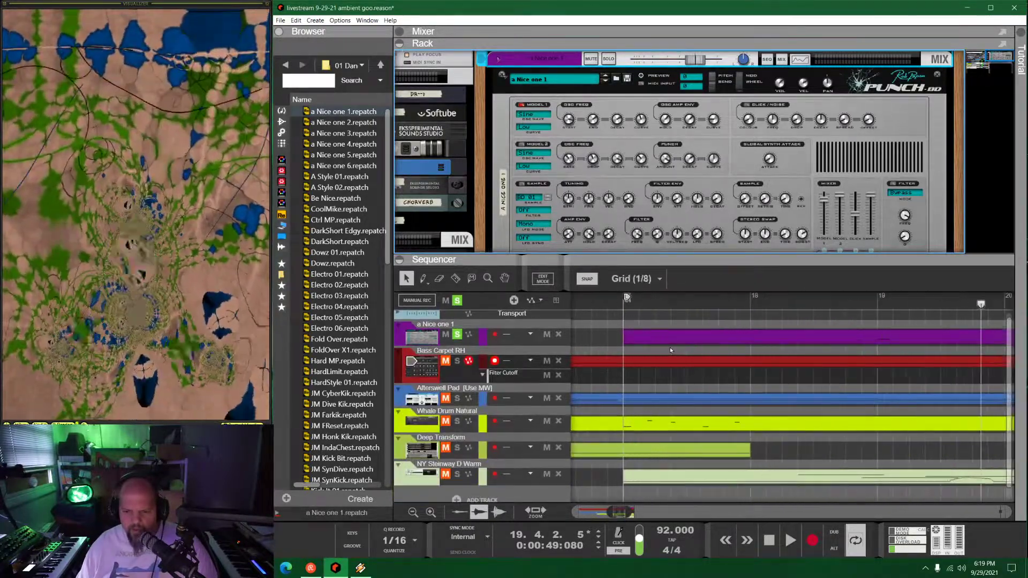
pyautogui.click(750, 308)
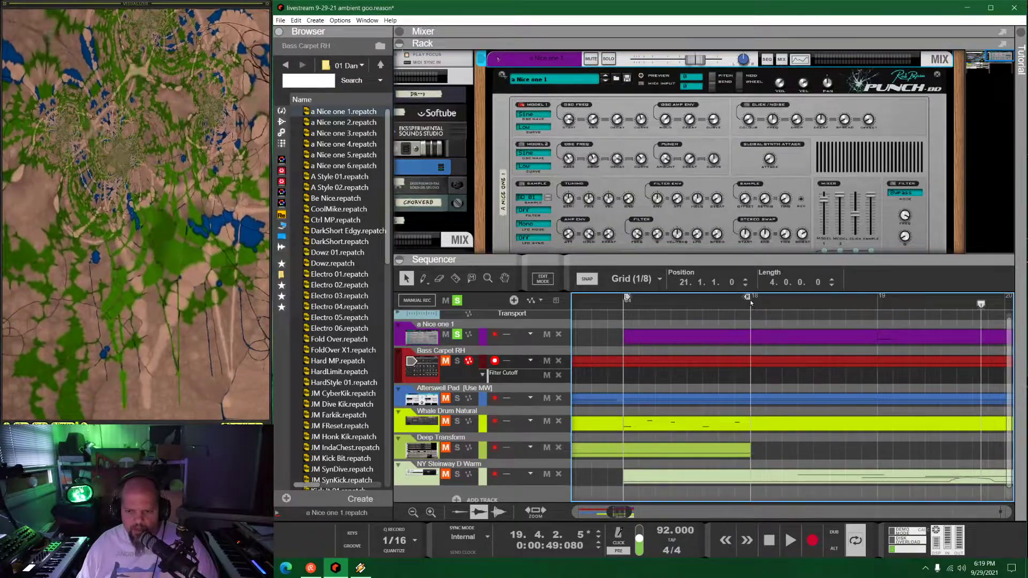
pyautogui.moveTo(697, 304); pyautogui.dragTo(658, 306)
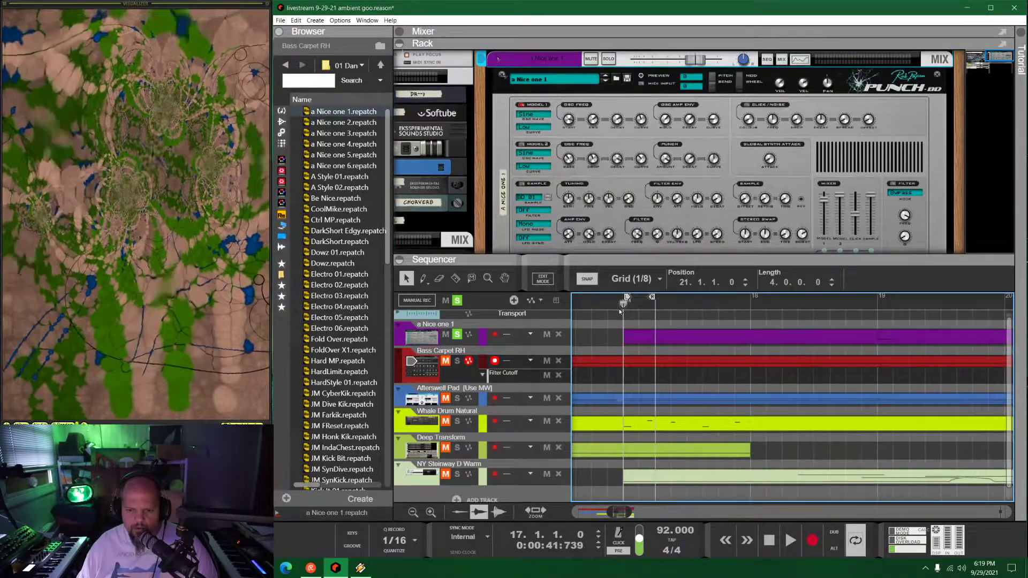
pyautogui.press('space')
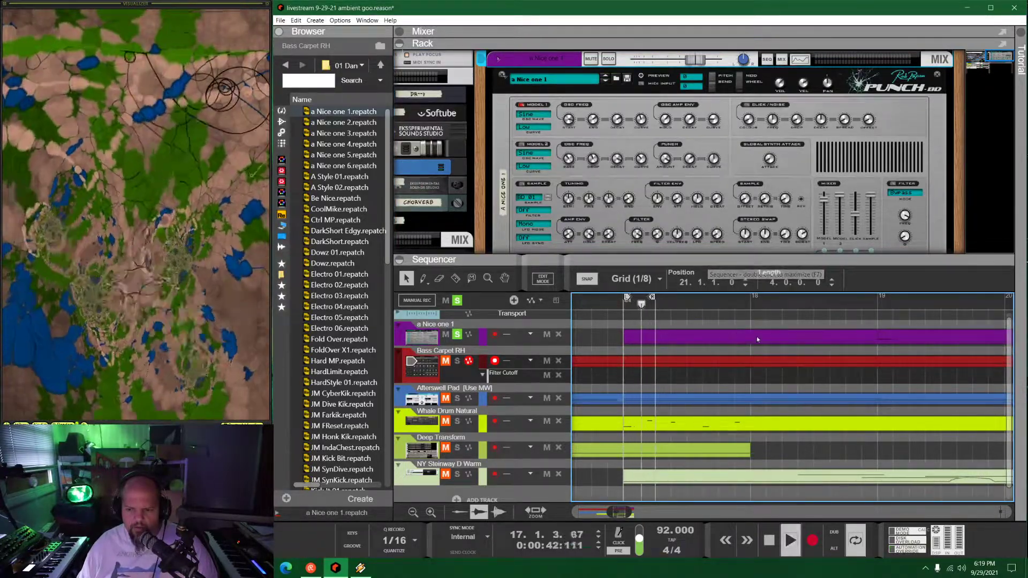
pyautogui.press('space')
# Loop a short section starting at bar 19, play it, and extend its end slightly to hear the Punch-BD hit
pyautogui.keyDown('alt'); pyautogui.click(906, 307); pyautogui.keyUp('alt')
pyautogui.keyDown('ctrl'); pyautogui.click(879, 306); pyautogui.keyUp('ctrl')
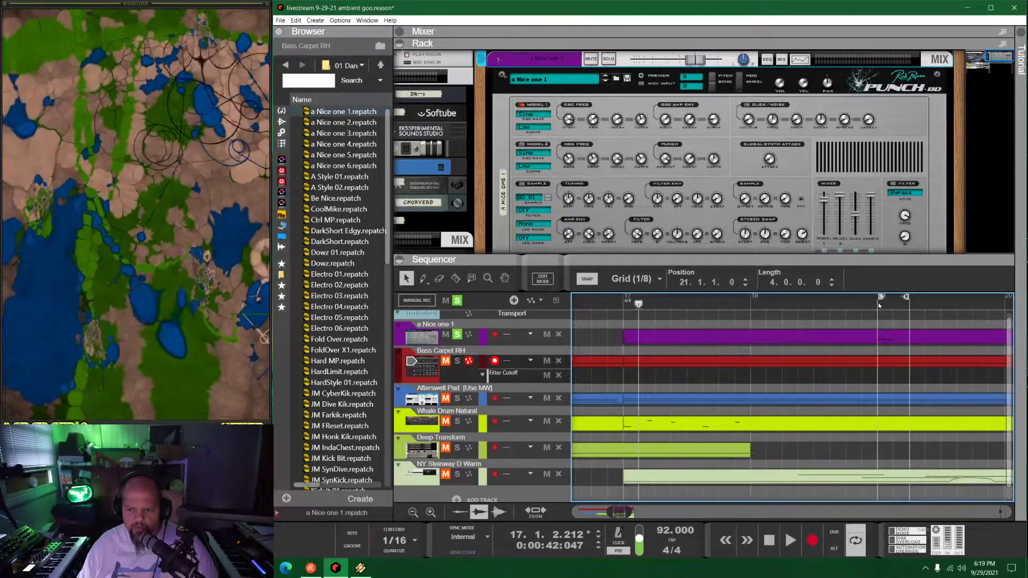
pyautogui.press('space')
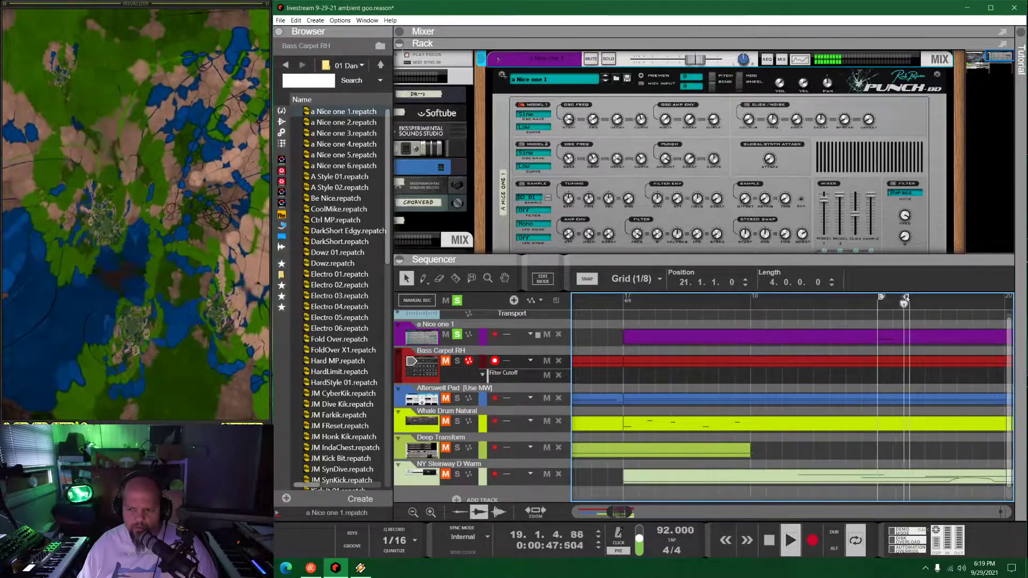
pyautogui.moveTo(908, 298)
pyautogui.mouseDown()
pyautogui.moveTo(938, 298)
pyautogui.moveTo(923, 298)
pyautogui.mouseUp()
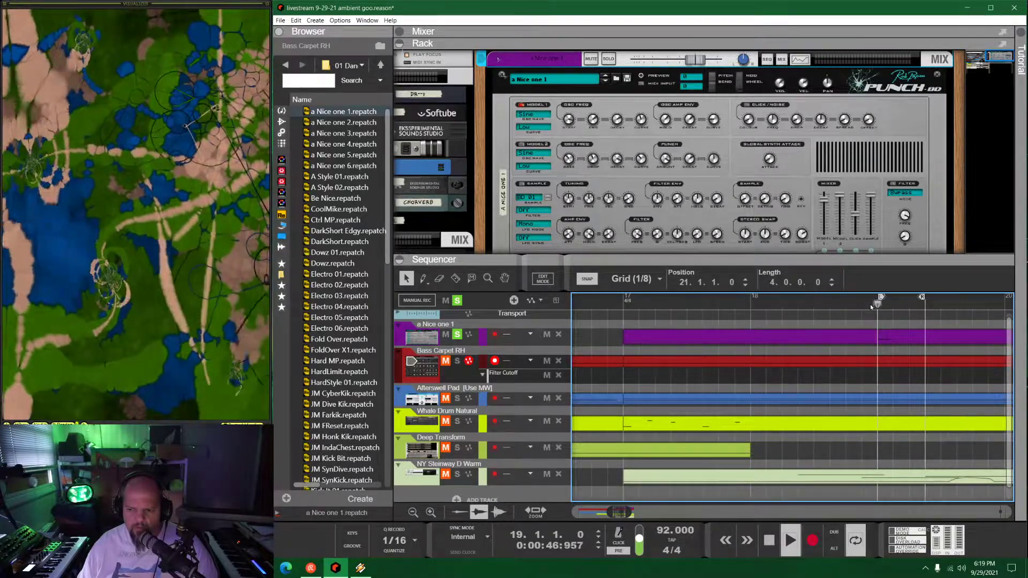
# Raise the Punch-BD channel's level slightly and check its volume and Model 1 frequency settings while the short loop plays
pyautogui.moveTo(780, 259); pyautogui.dragTo(779, 428)
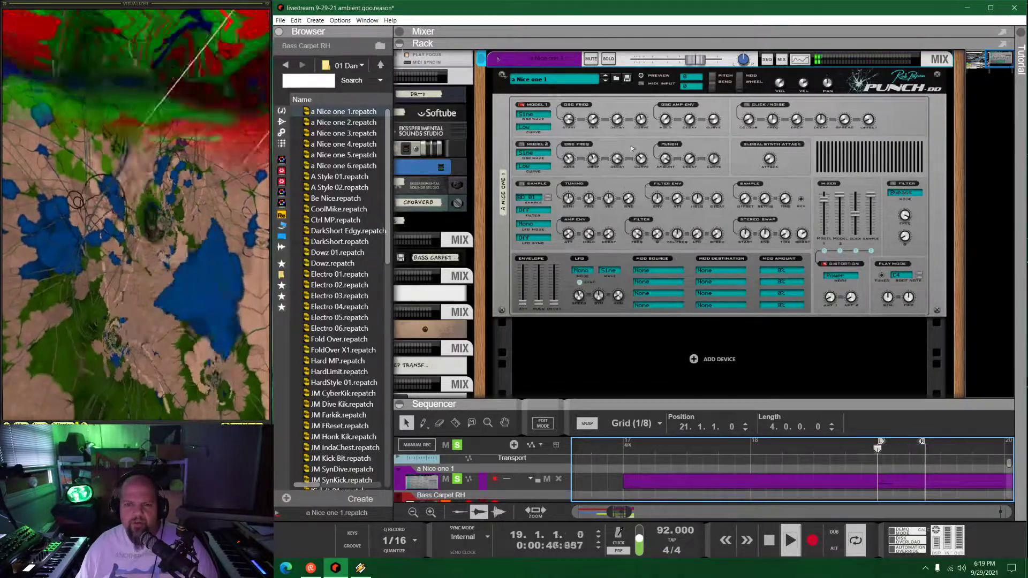
pyautogui.click(690, 62)
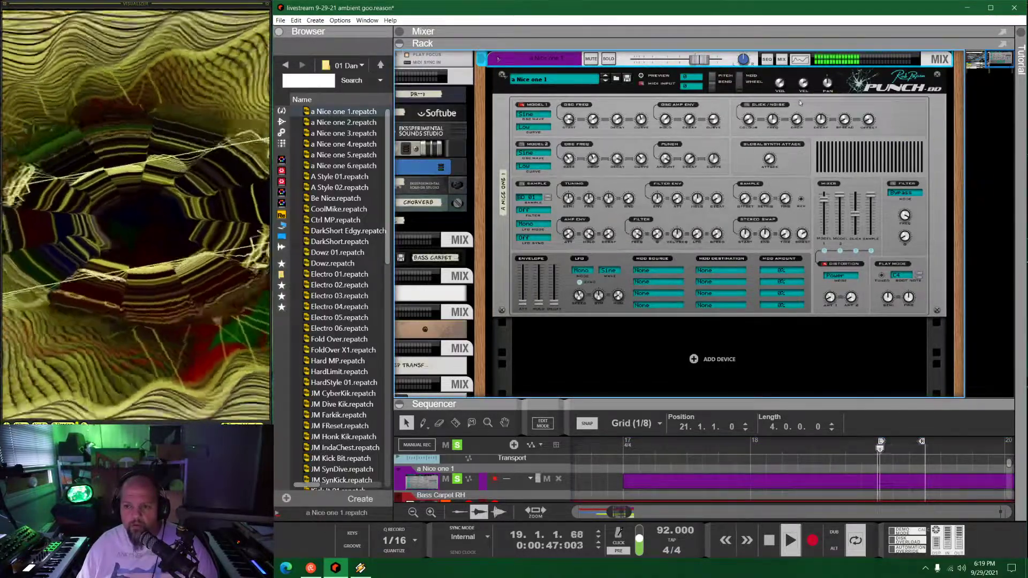
pyautogui.click(781, 84)
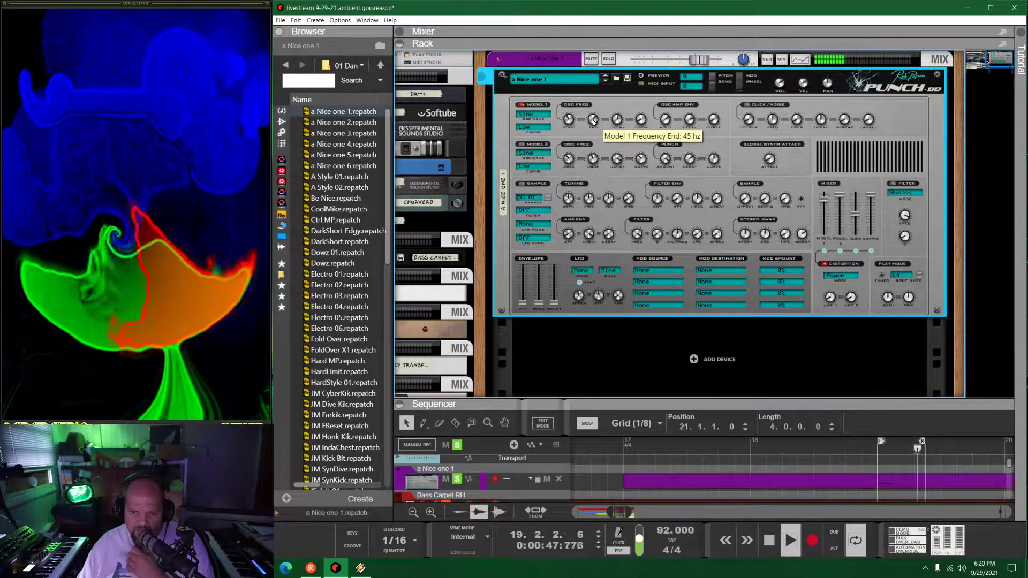
pyautogui.scroll(2, 593, 122)
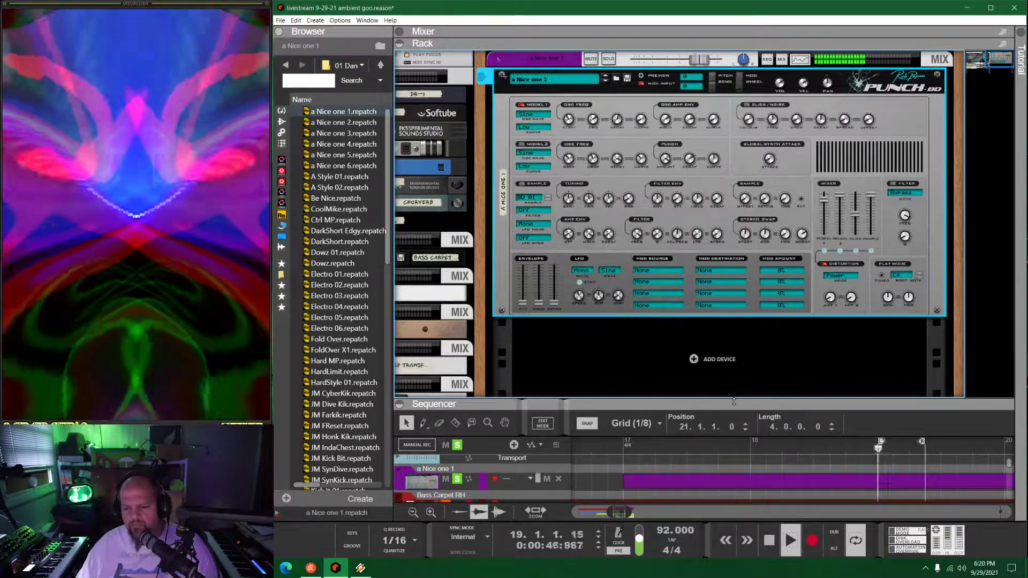
# Set the loop end to bar 21, clear all track solos, and restart playback of the full mix
pyautogui.moveTo(734, 401); pyautogui.dragTo(734, 157)
pyautogui.scroll(-2, 776, 245)
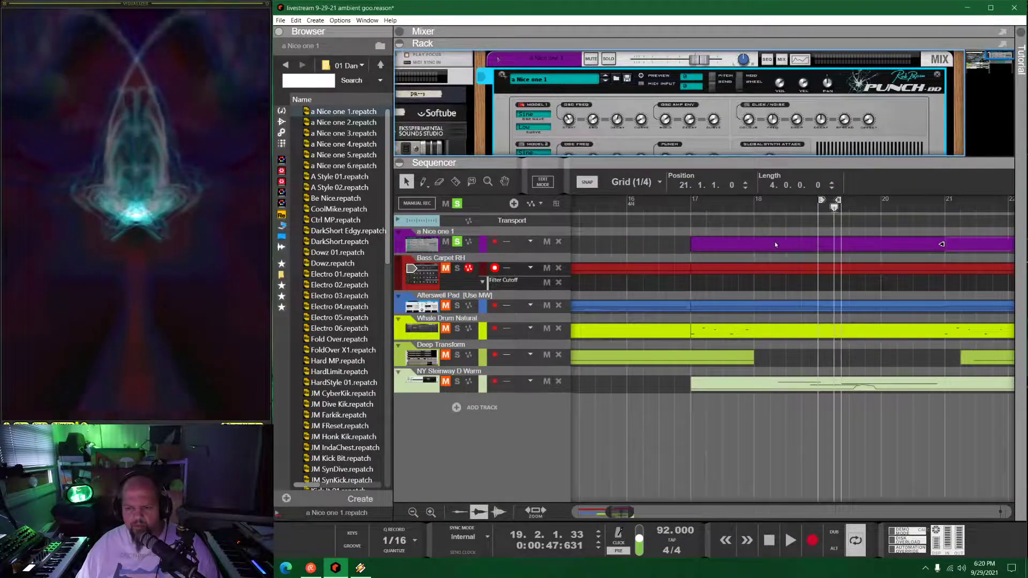
pyautogui.scroll(-1, 754, 239)
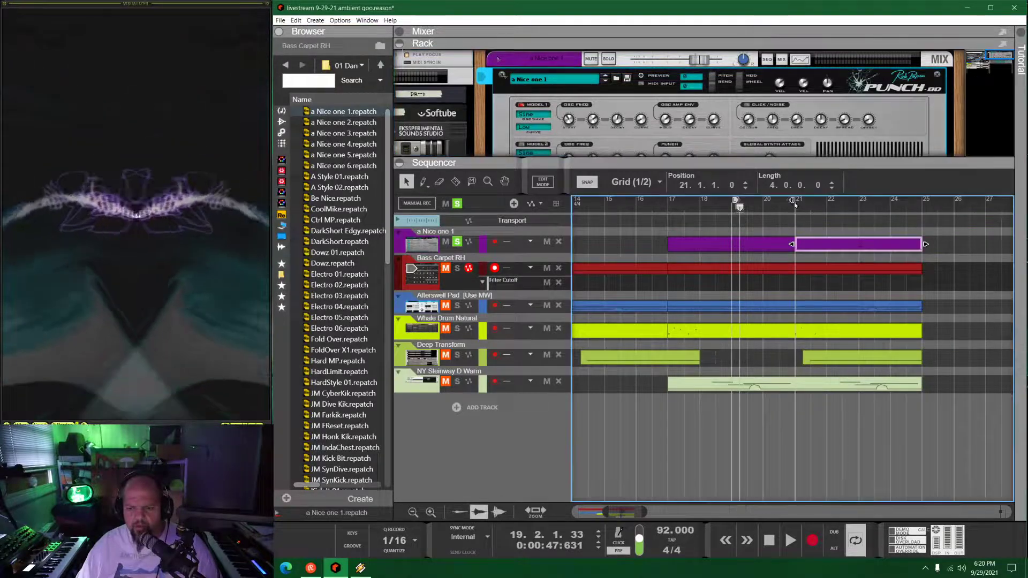
pyautogui.keyDown('alt'); pyautogui.click(794, 201); pyautogui.keyUp('alt')
pyautogui.click(457, 204)
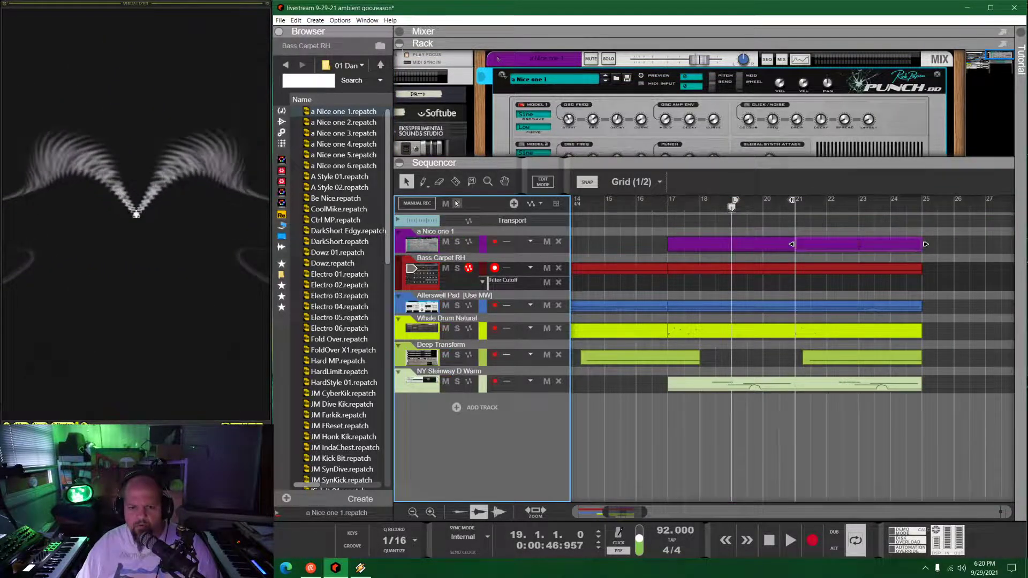
pyautogui.press('space')
# Lower the Punch-BD channel's level slightly against the full mix and set the loop start to bar 17
pyautogui.click(670, 203)
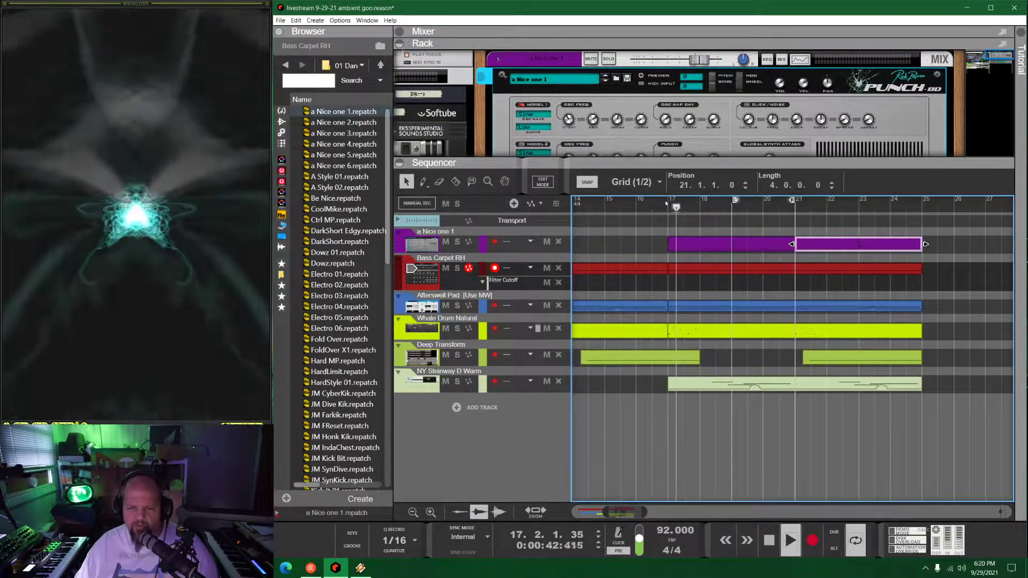
pyautogui.moveTo(699, 59); pyautogui.dragTo(687, 60)
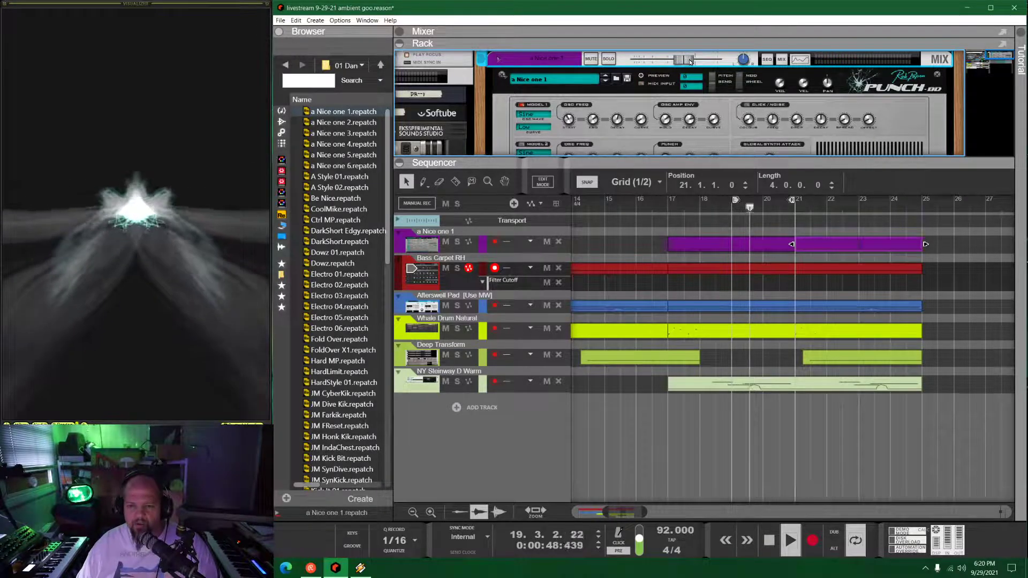
pyautogui.click(749, 226)
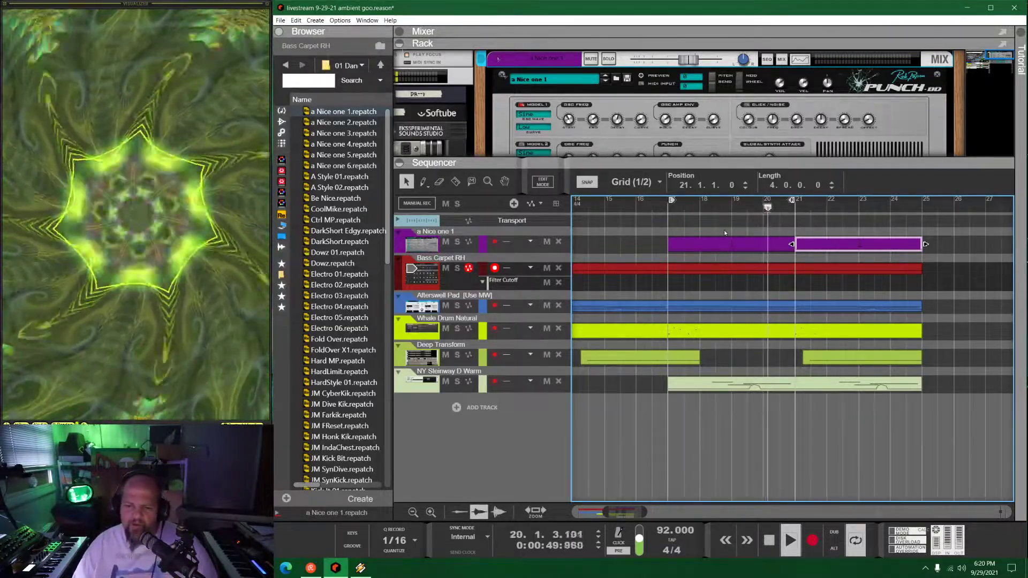
# Collapse the Punch-BD device in the rack and save the song
pyautogui.click(588, 156)
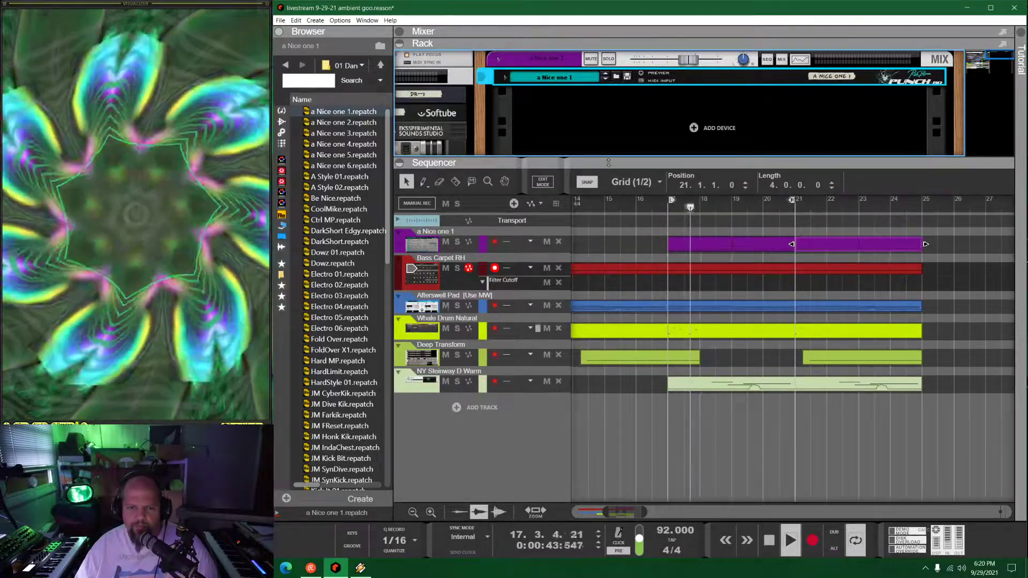
pyautogui.moveTo(609, 162); pyautogui.dragTo(608, 312)
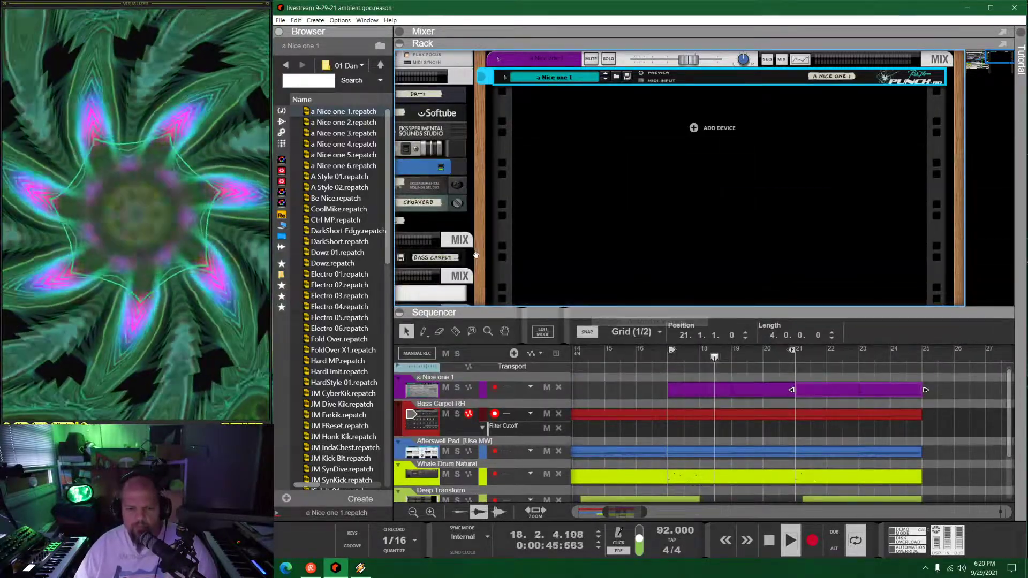
pyautogui.scroll(10, 700, 180)
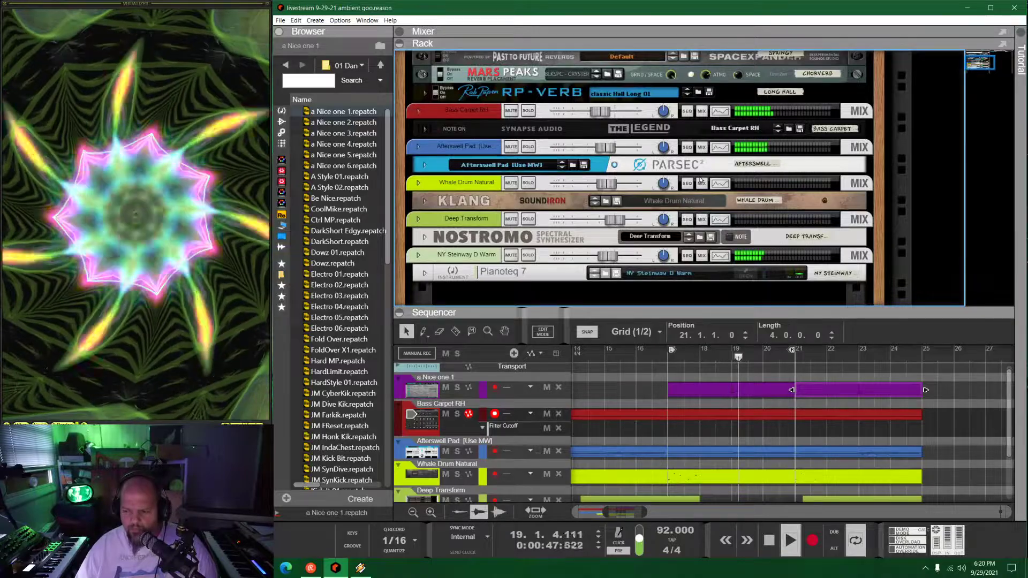
pyautogui.scroll(-5, 616, 225)
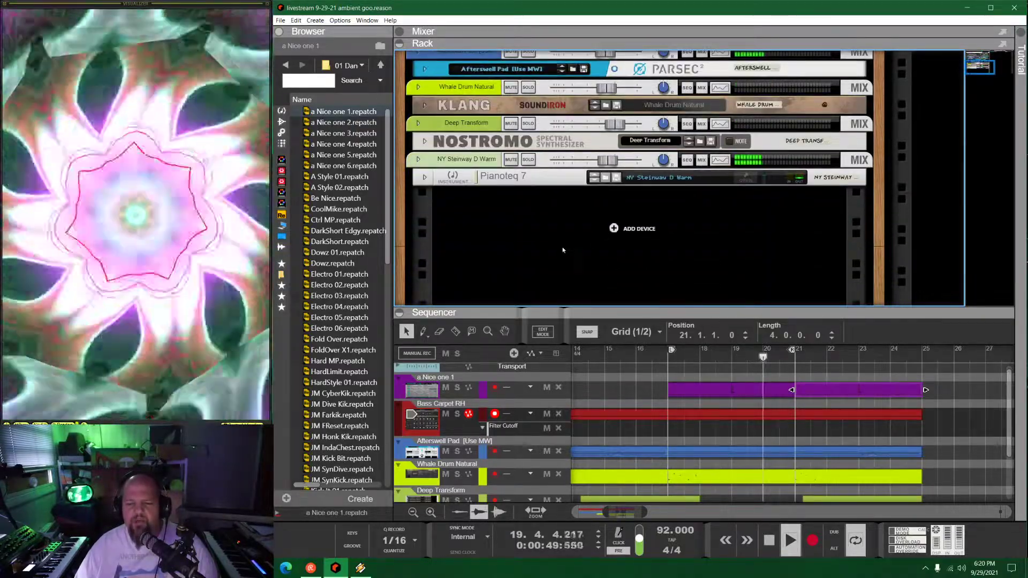
# Browse the available instruments for another device to add to the rack
pyautogui.click(632, 229)
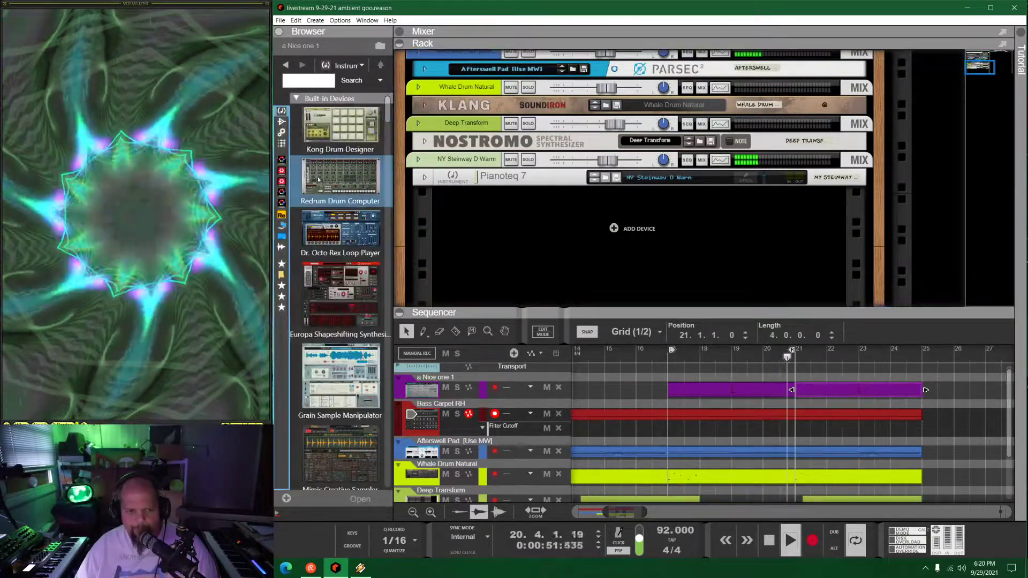
pyautogui.scroll(-15, 320, 180)
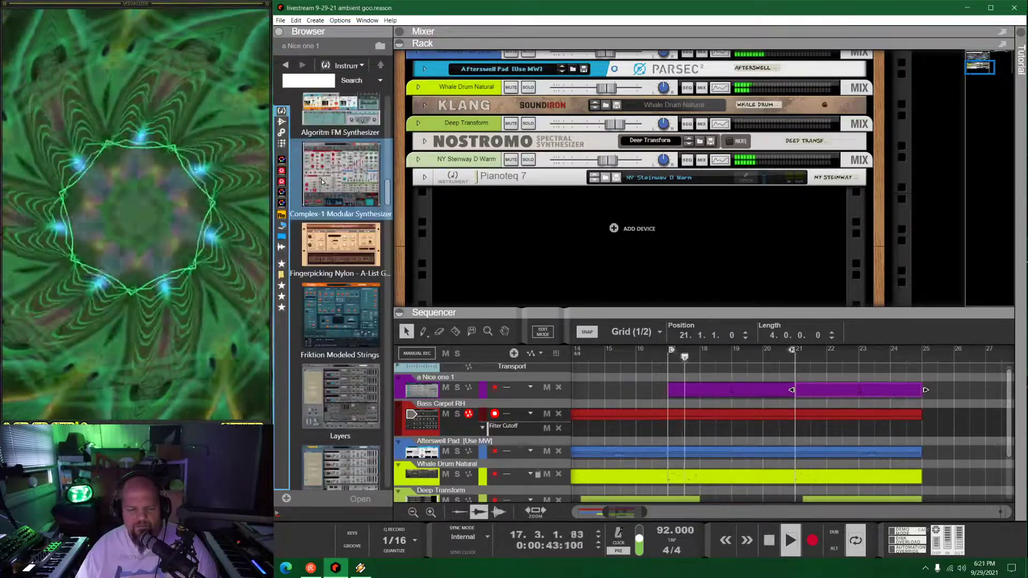
pyautogui.scroll(-3, 322, 182)
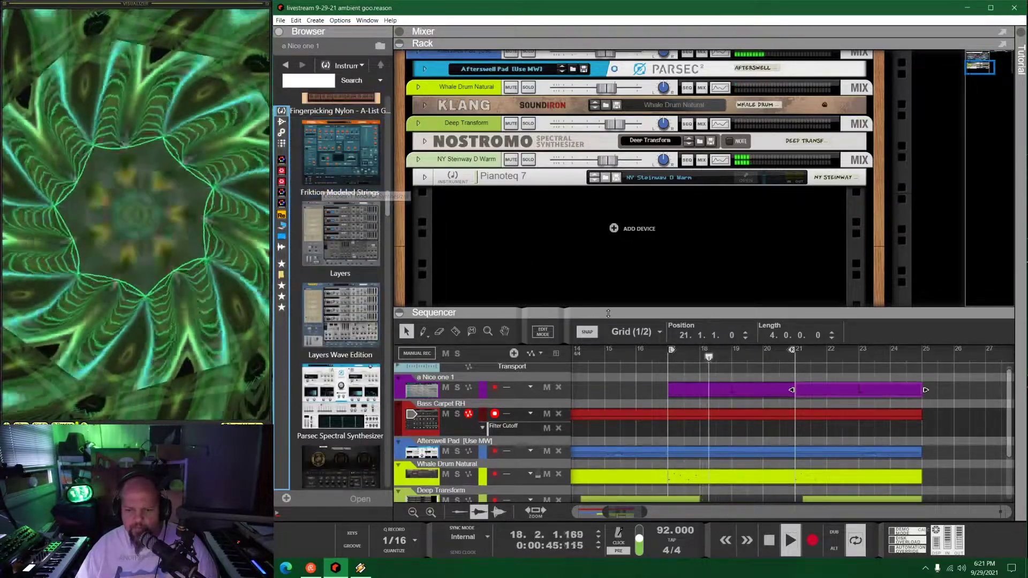
# Move the loop to bars 21 to 25 while the full mix plays
pyautogui.moveTo(608, 313); pyautogui.dragTo(608, 197)
pyautogui.moveTo(792, 234); pyautogui.dragTo(919, 234)
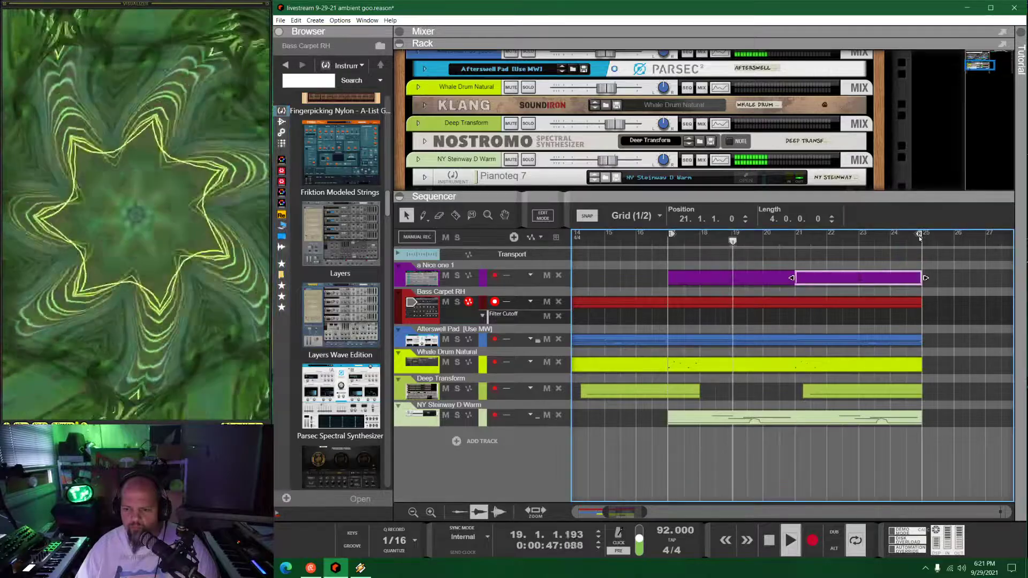
pyautogui.moveTo(671, 235); pyautogui.dragTo(799, 234)
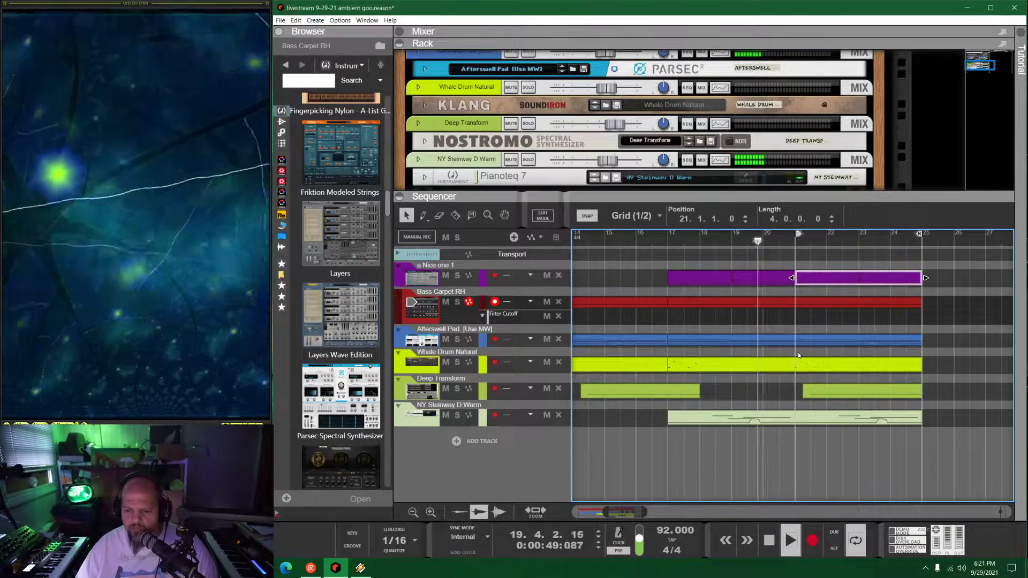
pyautogui.scroll(-2, 793, 354)
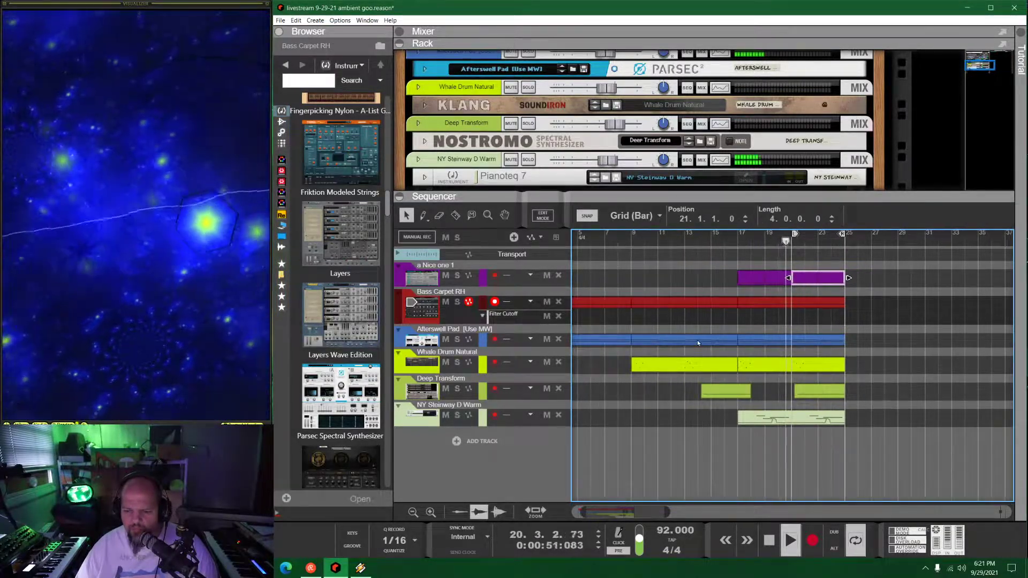
pyautogui.hscroll(3, 698, 343)
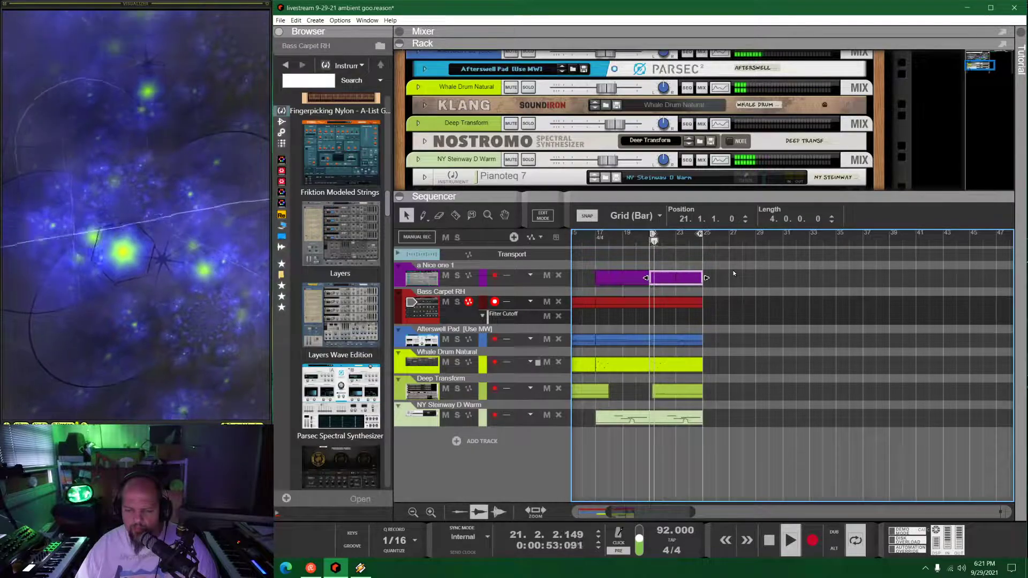
# Duplicate the eight-bar NY Steinway D Warm clip from bar 17 to bar 25
pyautogui.moveTo(653, 200); pyautogui.dragTo(635, 292)
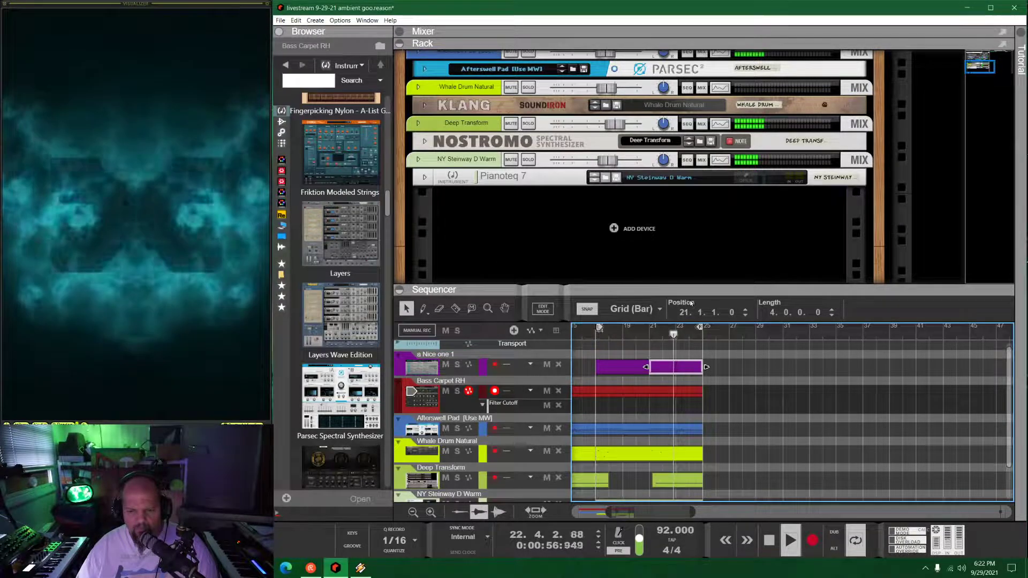
pyautogui.moveTo(655, 283); pyautogui.dragTo(655, 234)
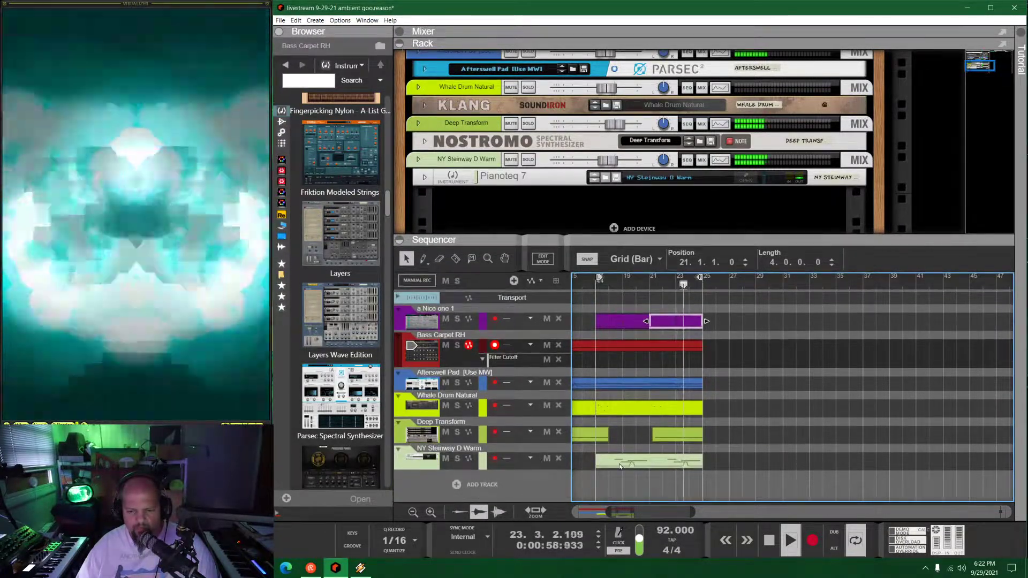
pyautogui.click(617, 466)
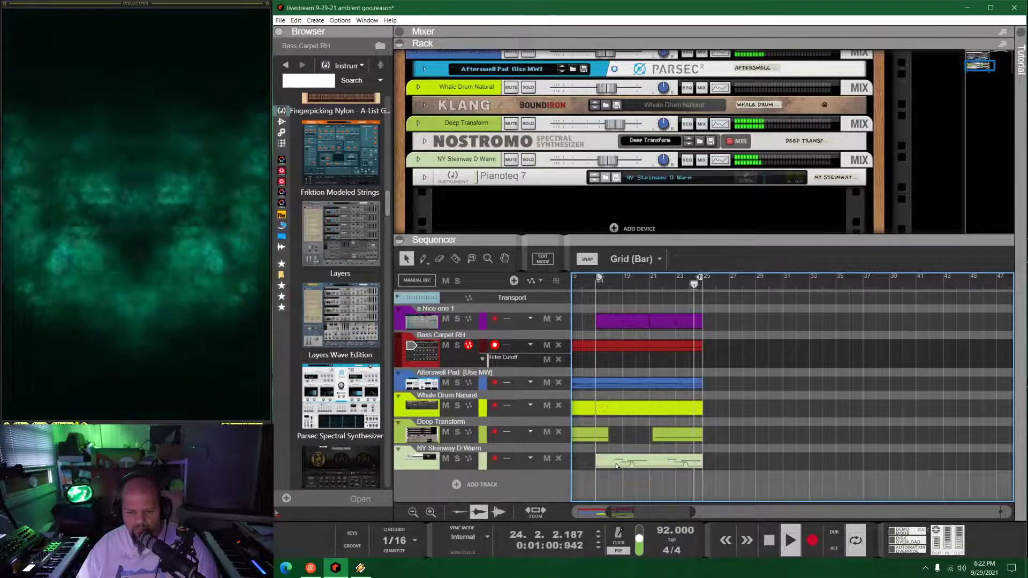
pyautogui.moveTo(617, 465); pyautogui.dragTo(727, 458)
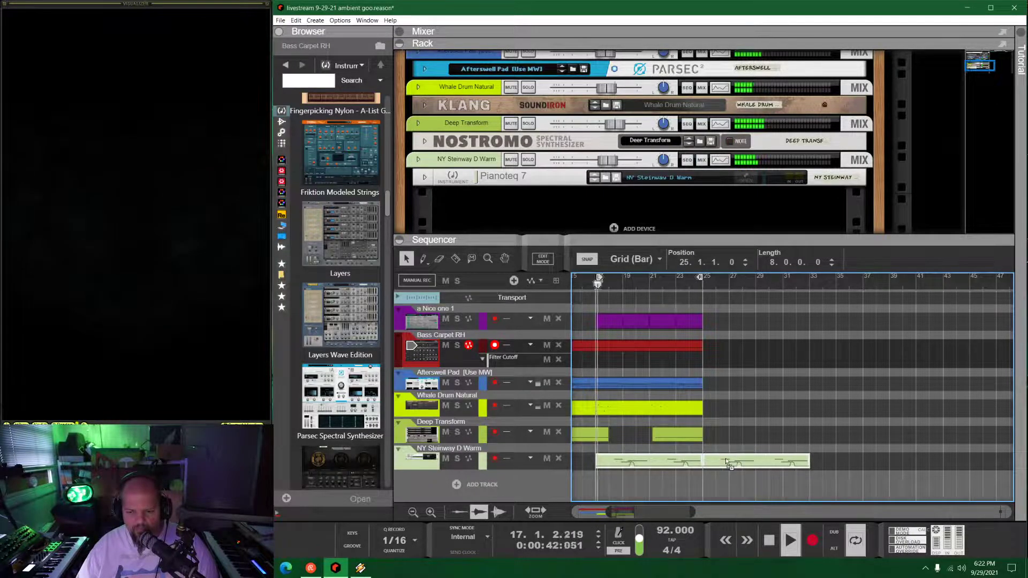
# Copy the other tracks' clips into bars 25 to 33, placing the Deep Transform clip at bar 29 beat 2, and loop that section
pyautogui.moveTo(722, 421); pyautogui.dragTo(717, 321)
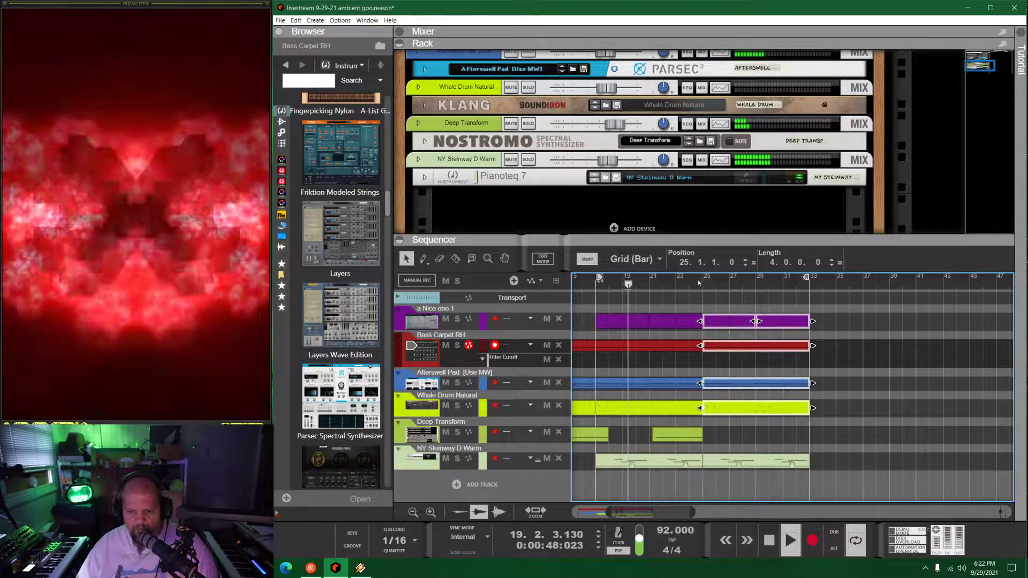
pyautogui.moveTo(670, 436); pyautogui.dragTo(773, 438)
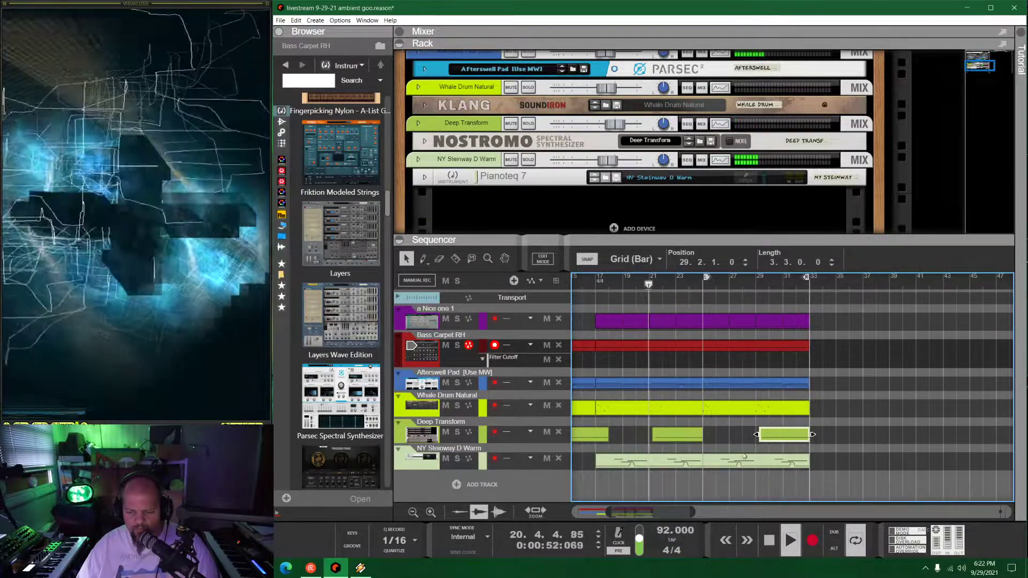
# Open the duplicated NY Steinway D Warm clip at bar 25 for note editing
pyautogui.doubleClick(748, 462)
pyautogui.moveTo(733, 239); pyautogui.dragTo(731, 140)
pyautogui.scroll(3, 766, 310)
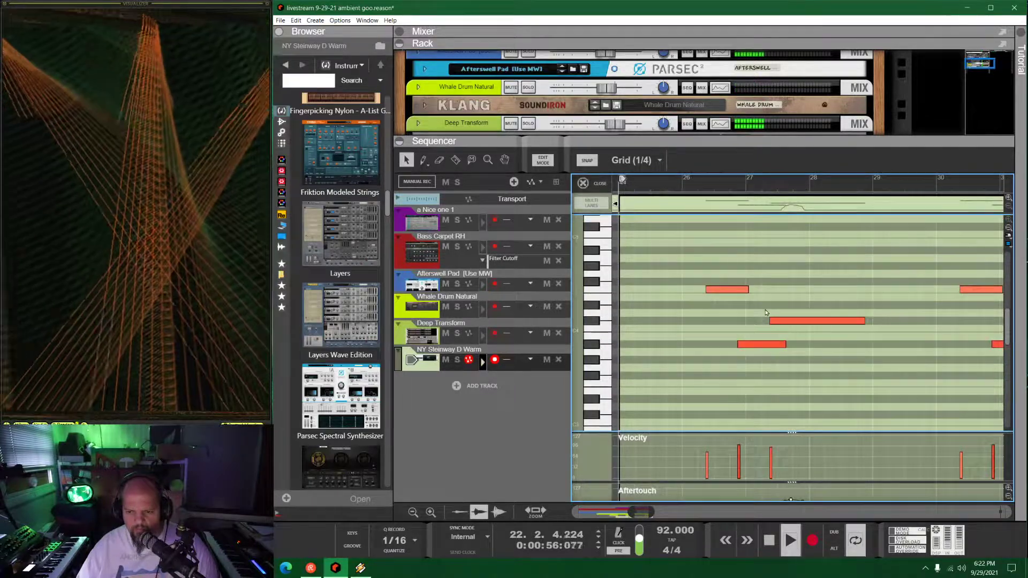
# Stop playback and move the clip's first long C#4 note to a lower pitch just after the start of bar 28
pyautogui.scroll(-3, 729, 323)
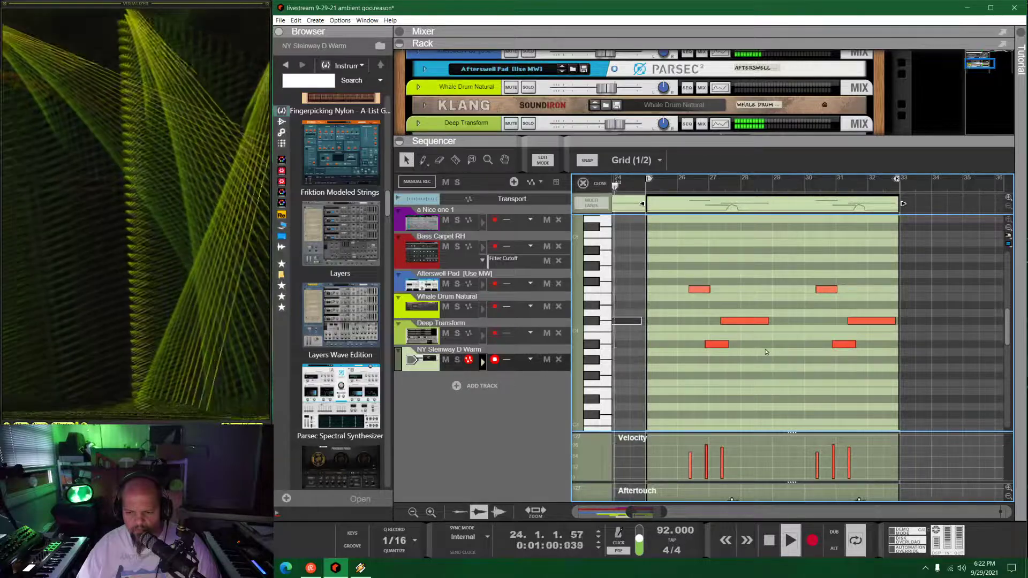
pyautogui.press('space')
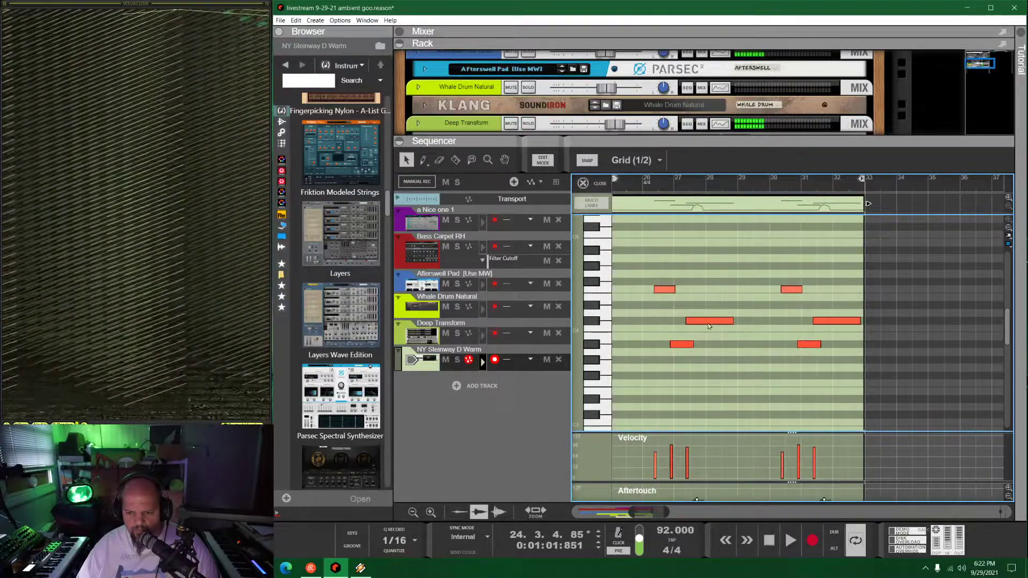
pyautogui.click(706, 324)
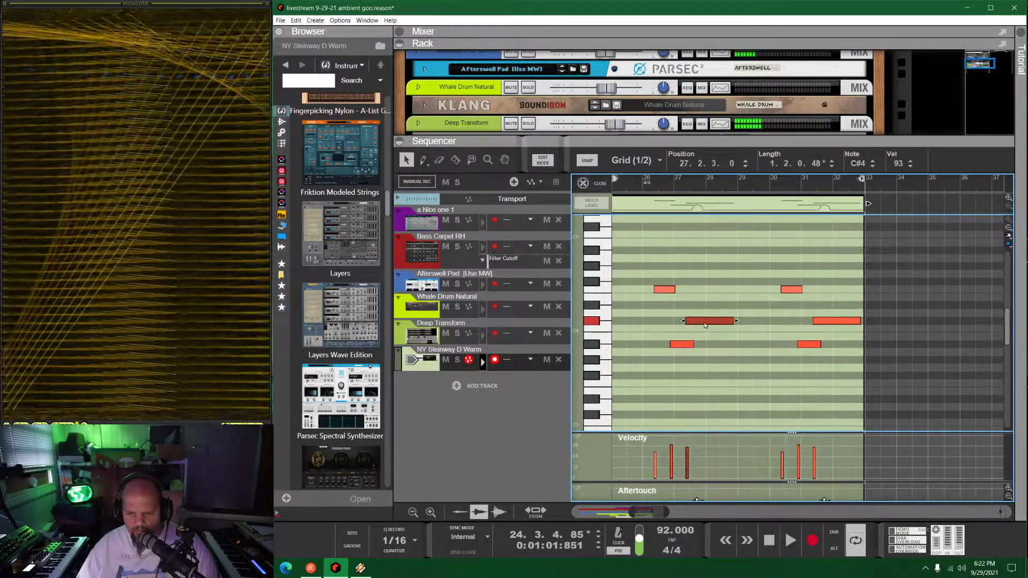
pyautogui.scroll(2, 712, 328)
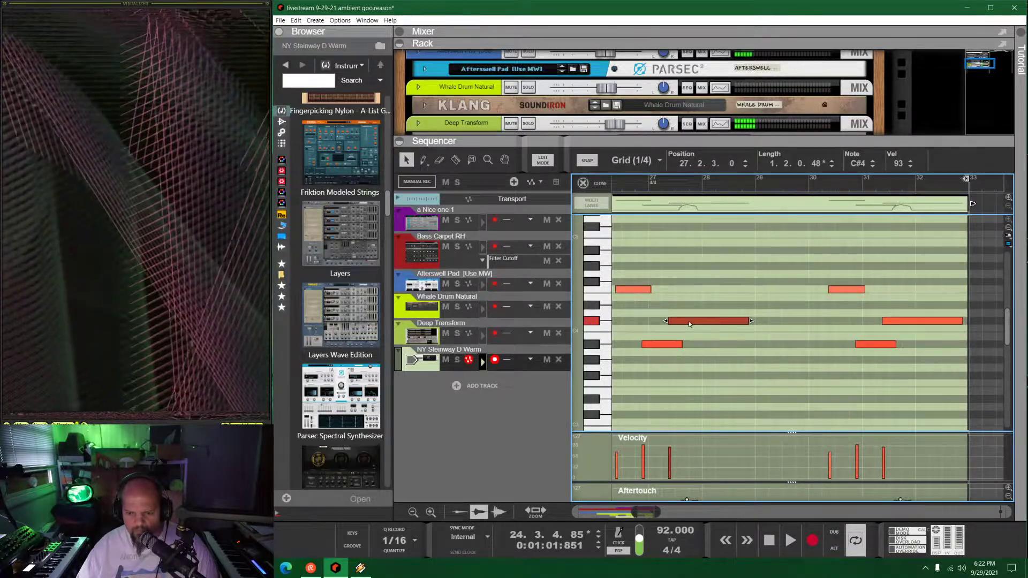
pyautogui.scroll(1, 686, 337)
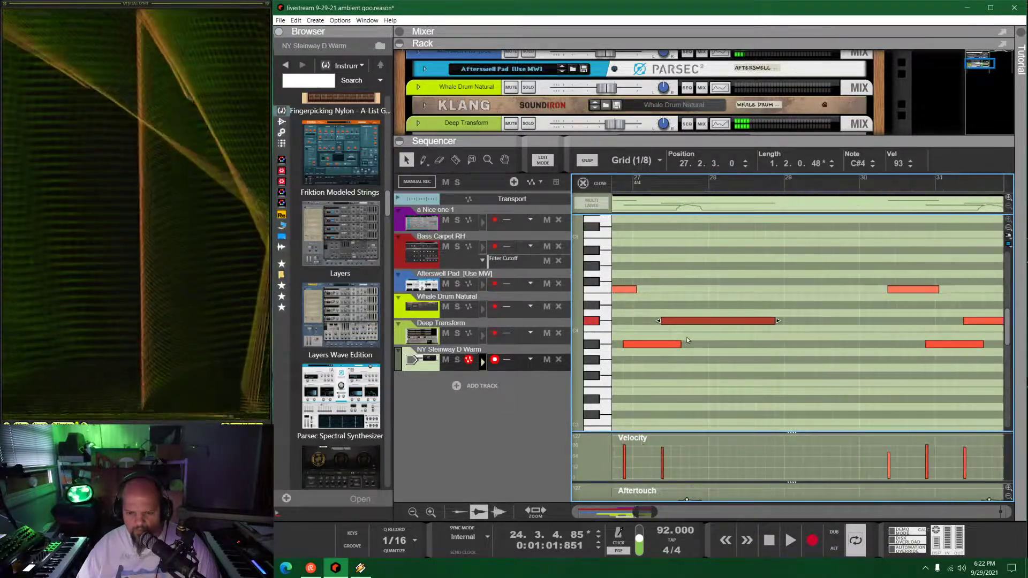
pyautogui.hscroll(-1, 687, 336)
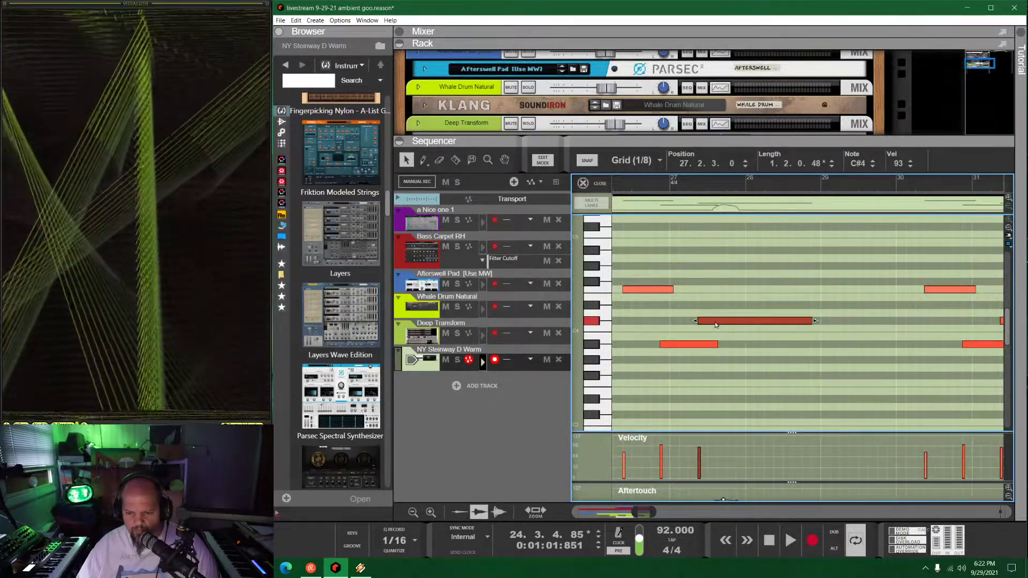
pyautogui.moveTo(715, 324); pyautogui.dragTo(773, 375)
# Copy the short note before bar 27 to C#4 at 27.2.3, and move the long low note to F3 at 27.4.3
pyautogui.click(686, 346)
pyautogui.moveTo(679, 348); pyautogui.dragTo(729, 323)
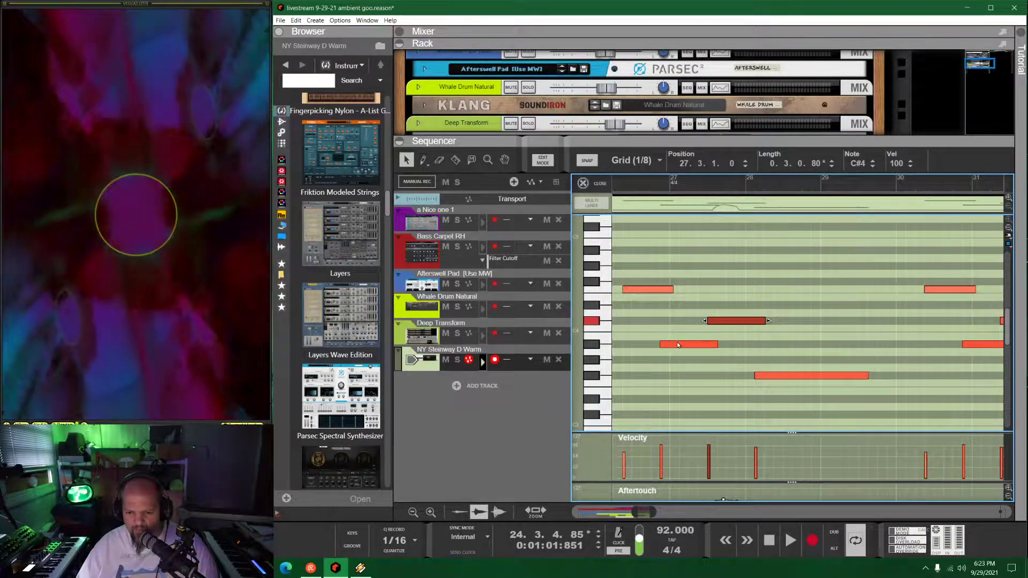
pyautogui.moveTo(719, 323); pyautogui.dragTo(716, 323)
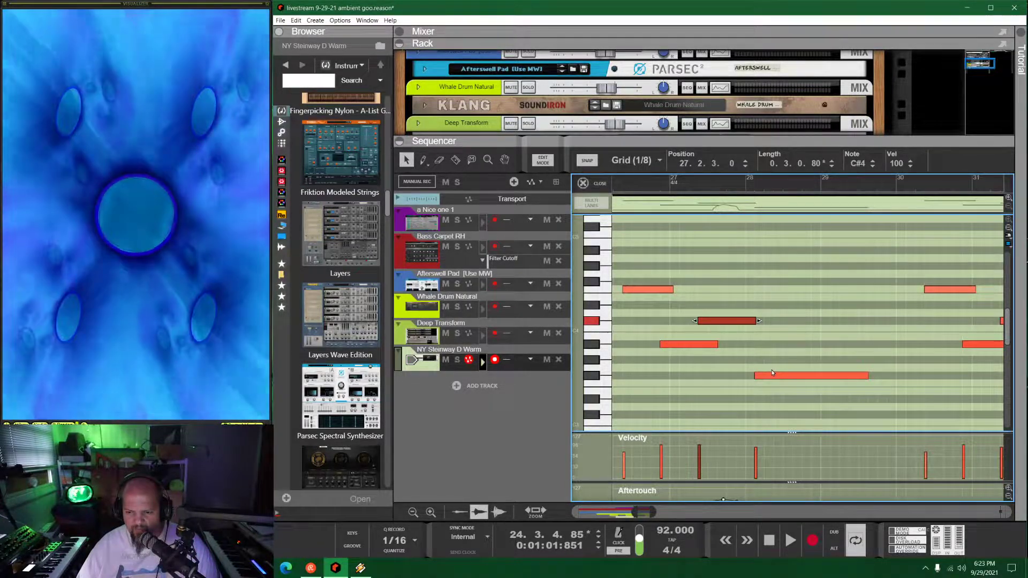
pyautogui.moveTo(772, 380); pyautogui.dragTo(744, 383)
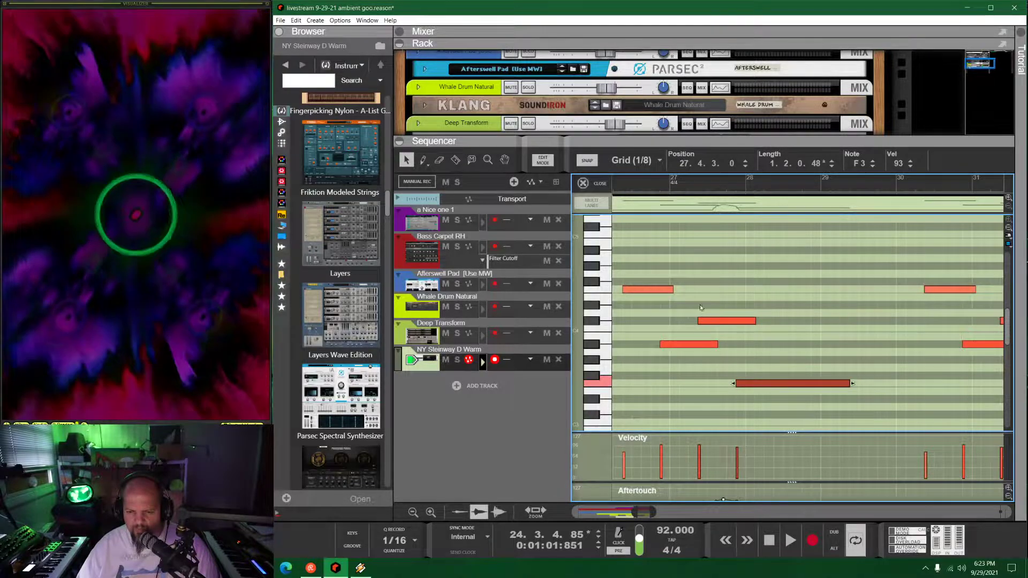
# Repeat the change in the second phrase: move the long C#4 note to F3 at 31.4.3 and copy the short note to C#4 at 31.2.3
pyautogui.scroll(-2, 700, 297)
pyautogui.scroll(-3, 737, 348)
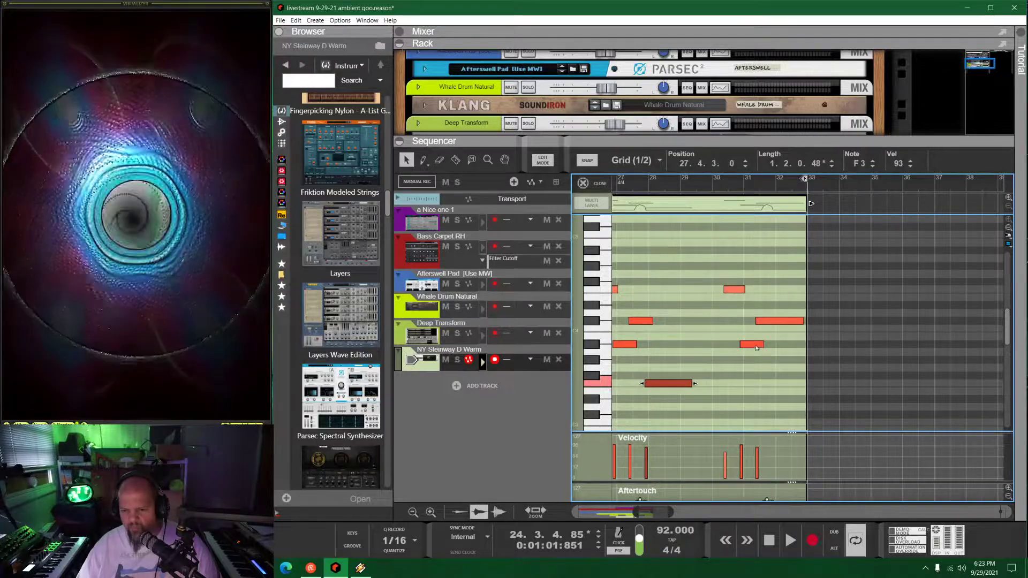
pyautogui.click(768, 324)
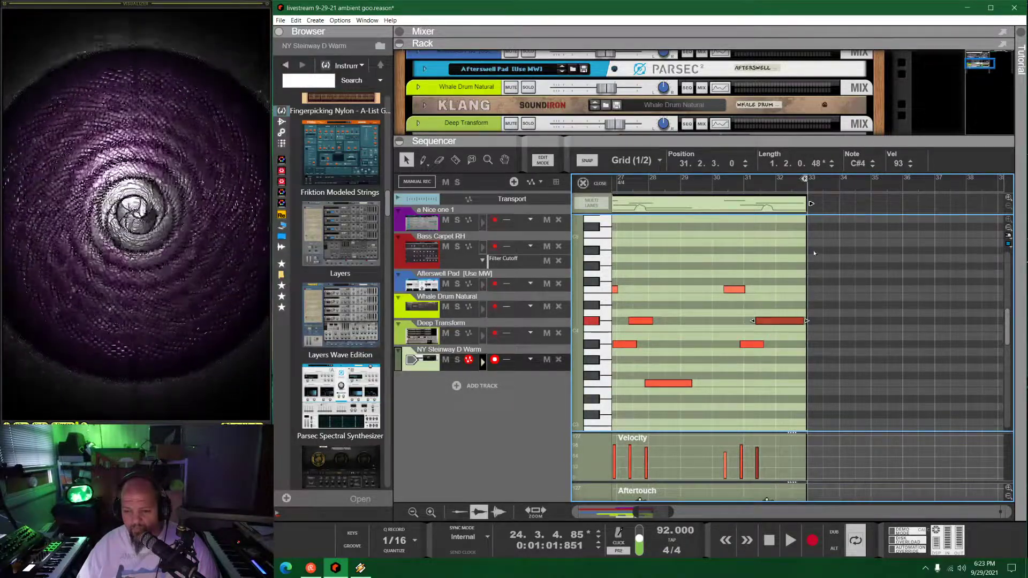
pyautogui.moveTo(725, 262); pyautogui.dragTo(761, 355)
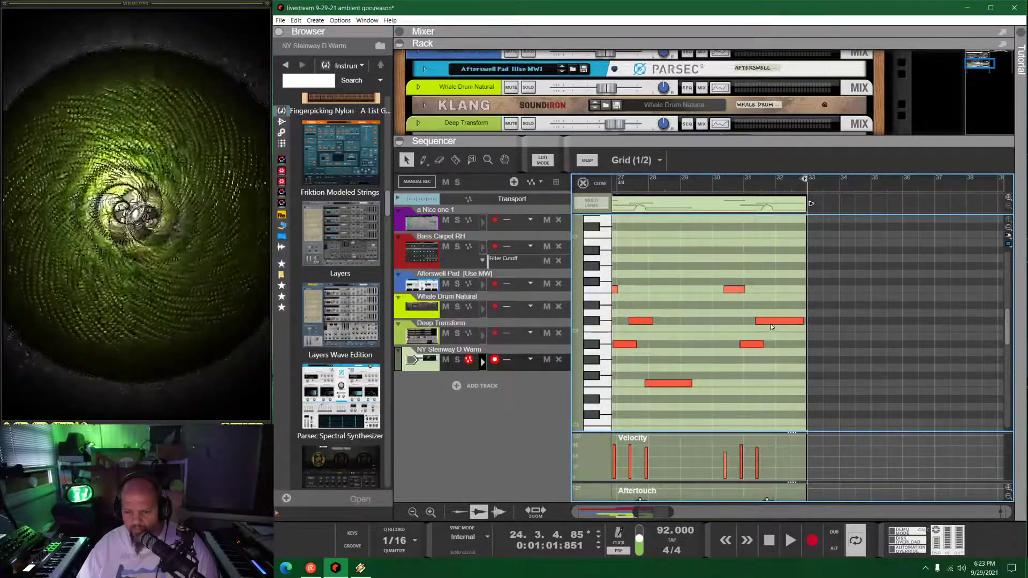
pyautogui.moveTo(773, 324); pyautogui.dragTo(794, 385)
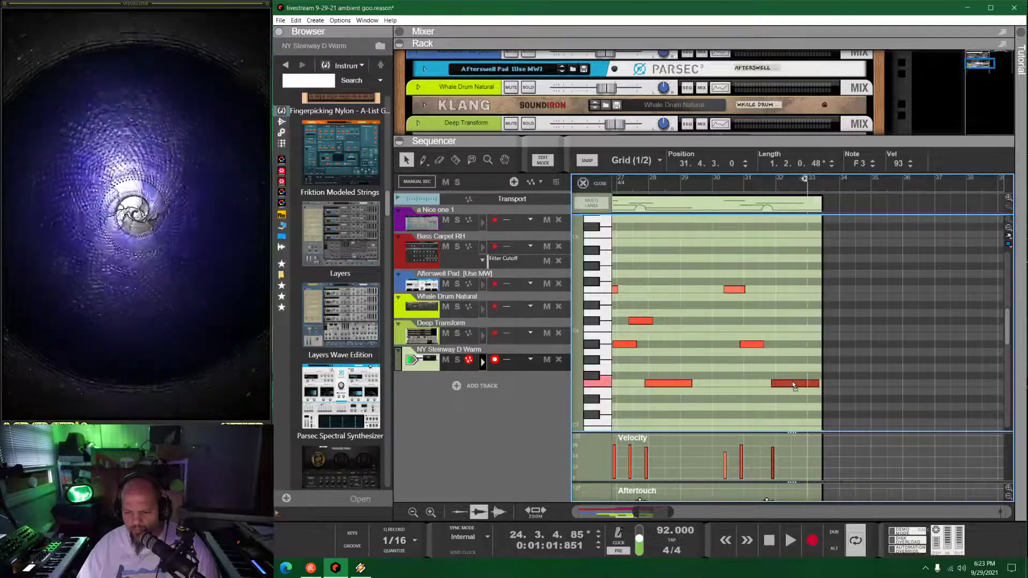
pyautogui.click(748, 346)
pyautogui.moveTo(747, 346); pyautogui.dragTo(774, 322)
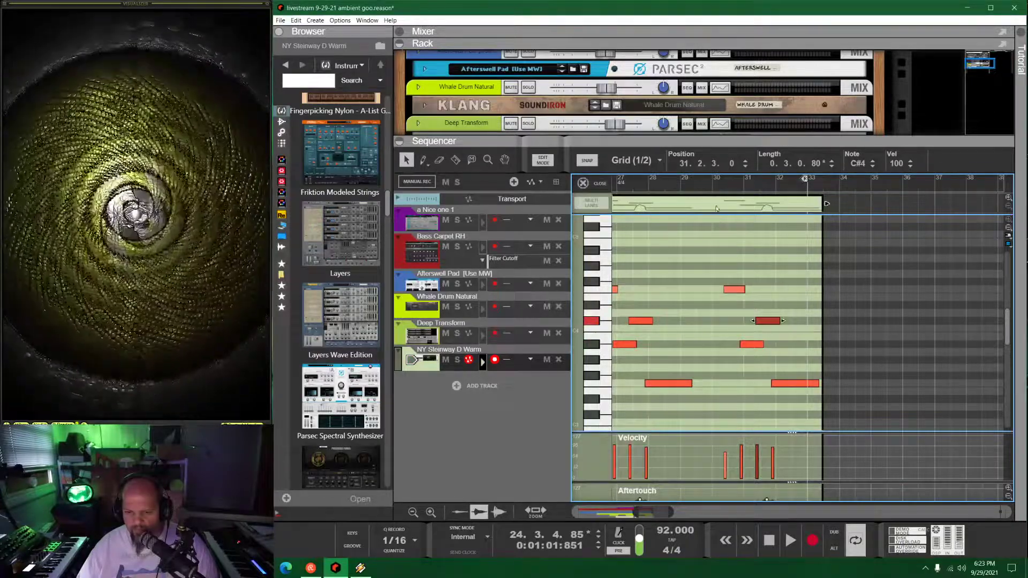
# Return to the arrangement, duplicate the bar 25 NY Steinway D Warm clip to bar 34, and extend the original to meet the copy
pyautogui.press('space')
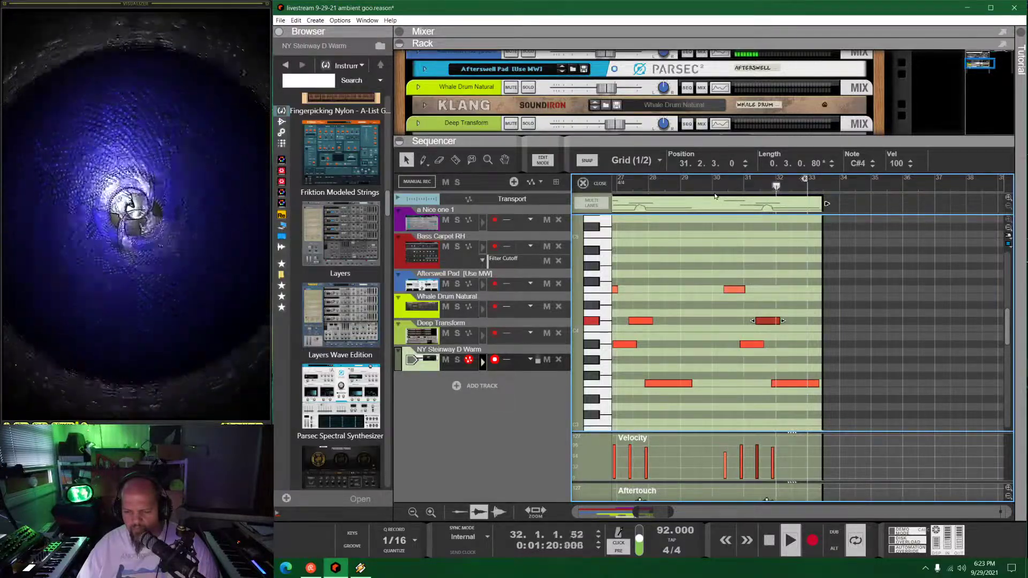
pyautogui.press('Tab')
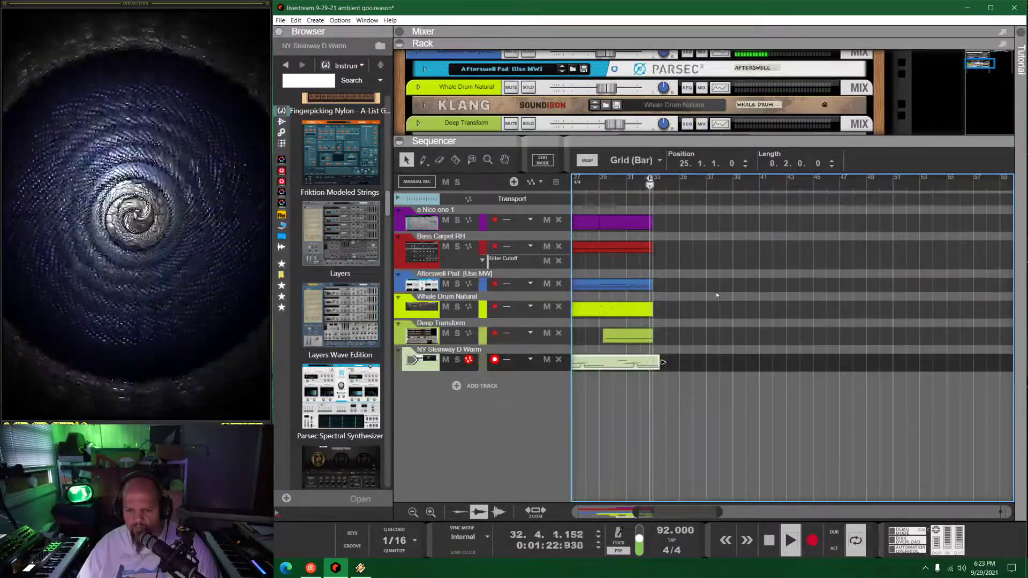
pyautogui.press('space')
pyautogui.hscroll(-3, 685, 355)
pyautogui.moveTo(658, 367); pyautogui.dragTo(793, 366)
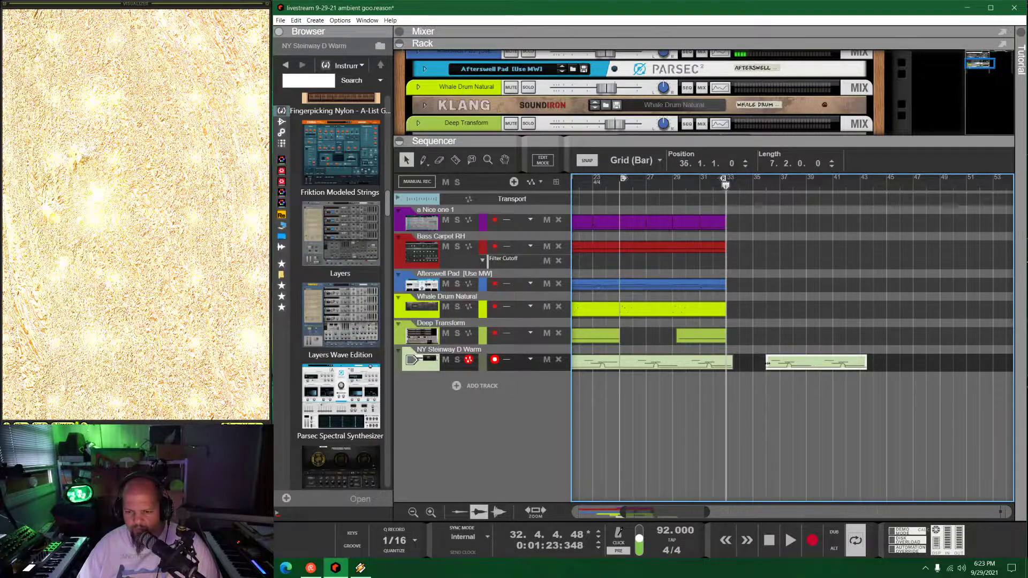
pyautogui.click(728, 365)
pyautogui.moveTo(733, 364); pyautogui.dragTo(769, 366)
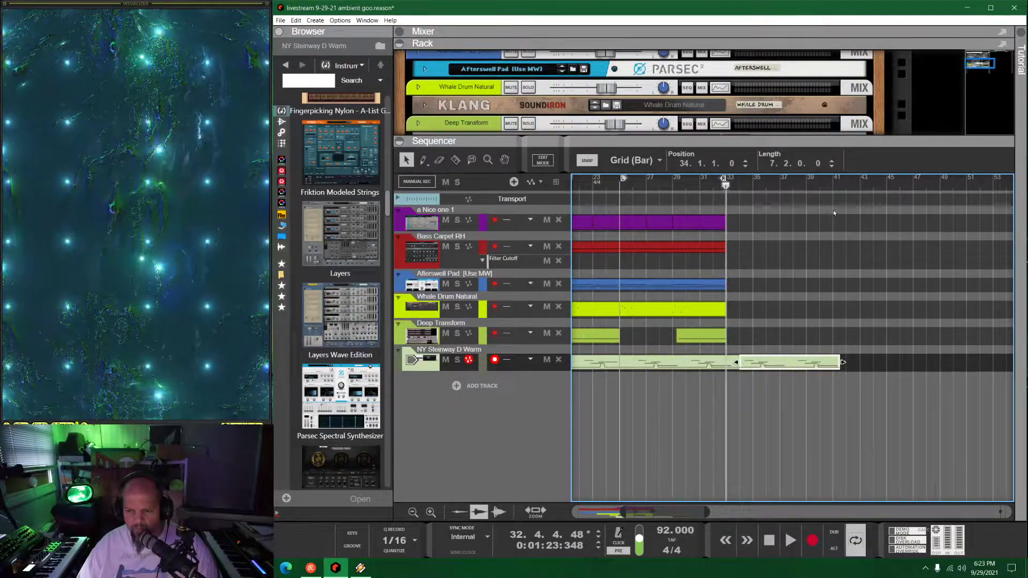
# Copy the other tracks' clips from bars 25 to 33 into bars 33 to 41, and set the loop end to bar 41
pyautogui.keyDown('alt'); pyautogui.click(849, 183); pyautogui.keyUp('alt')
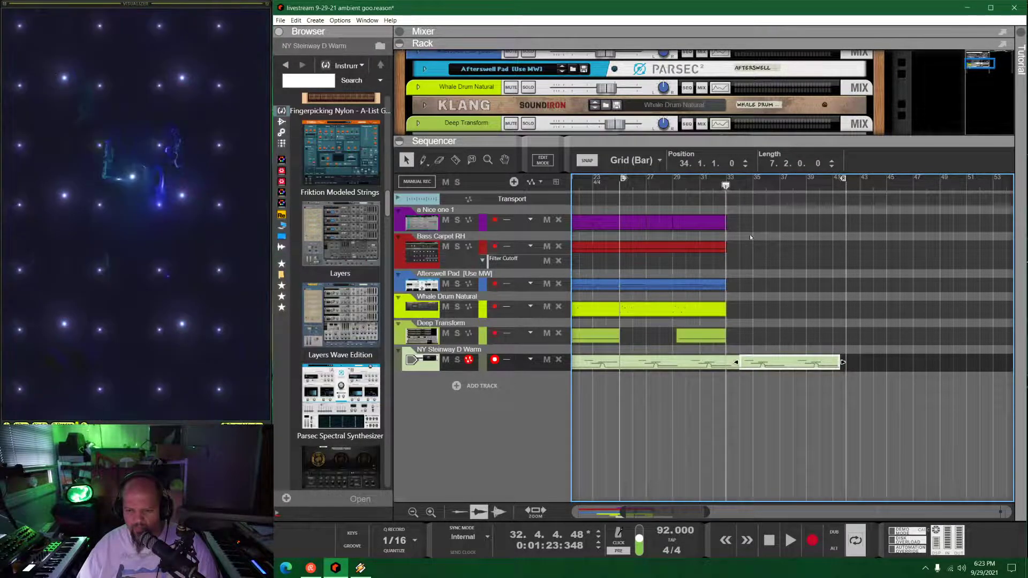
pyautogui.moveTo(750, 336); pyautogui.dragTo(734, 227)
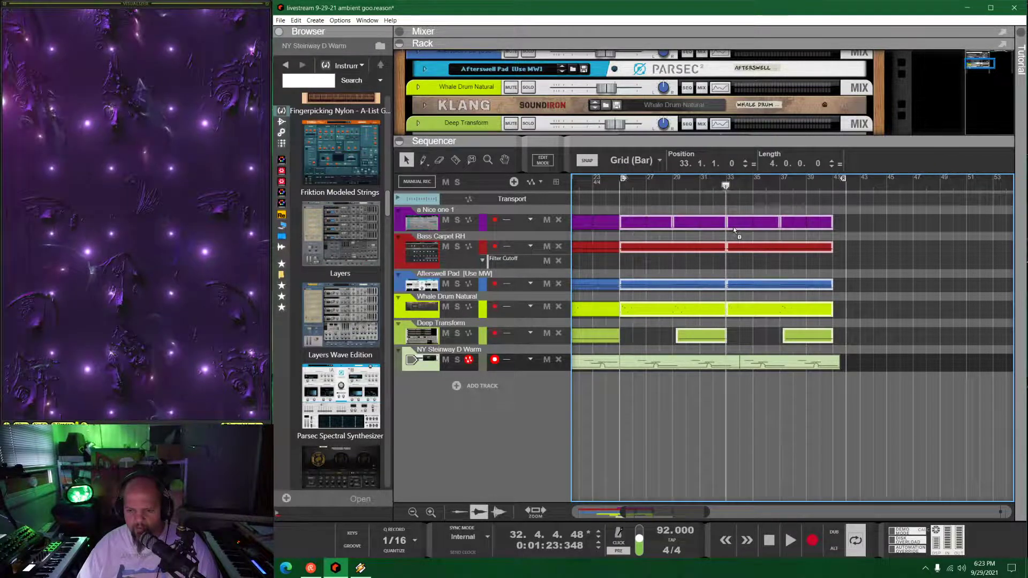
pyautogui.keyDown('alt'); pyautogui.click(834, 183); pyautogui.keyUp('alt')
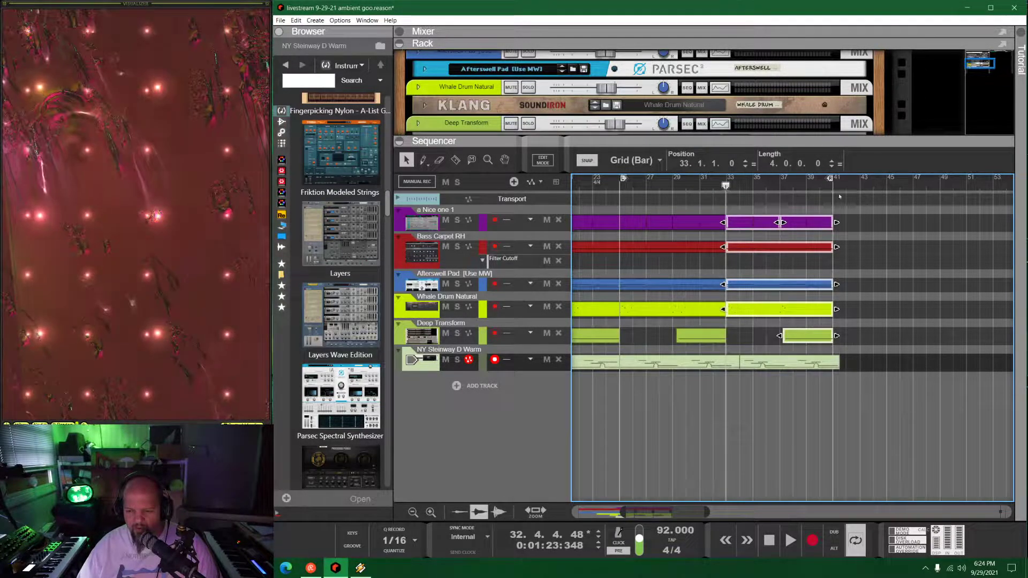
# Join the two NY Steinway D Warm clips starting at bars 25 and 34 into one, and play from bar 25
pyautogui.click(736, 363)
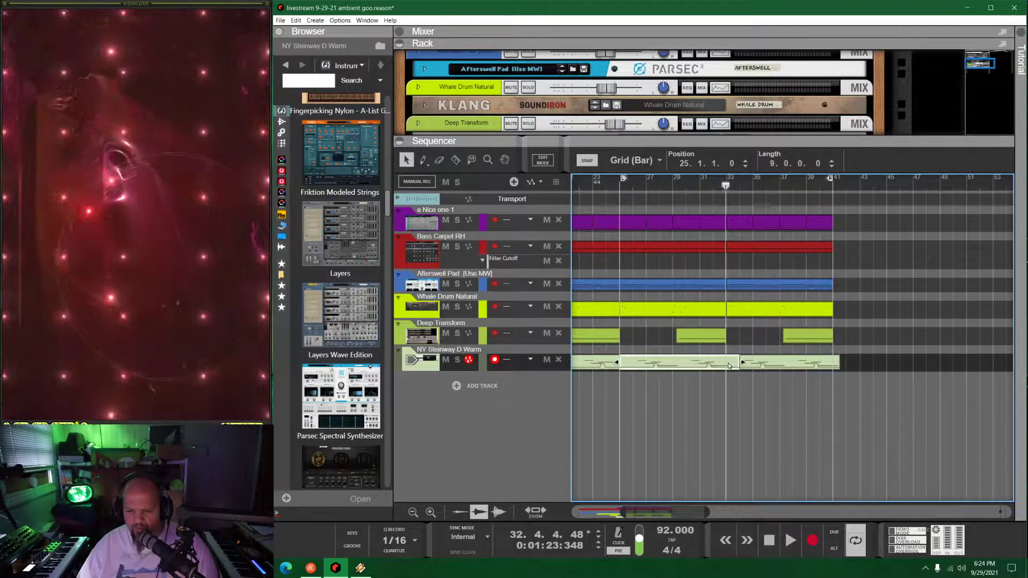
pyautogui.keyDown('shift'); pyautogui.click(745, 362); pyautogui.keyUp('shift')
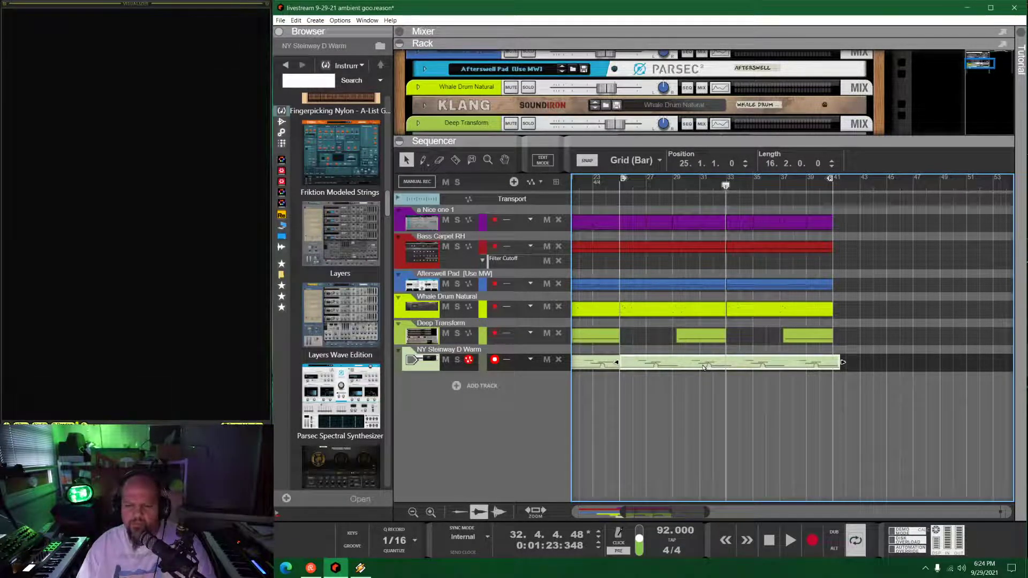
pyautogui.click(619, 186)
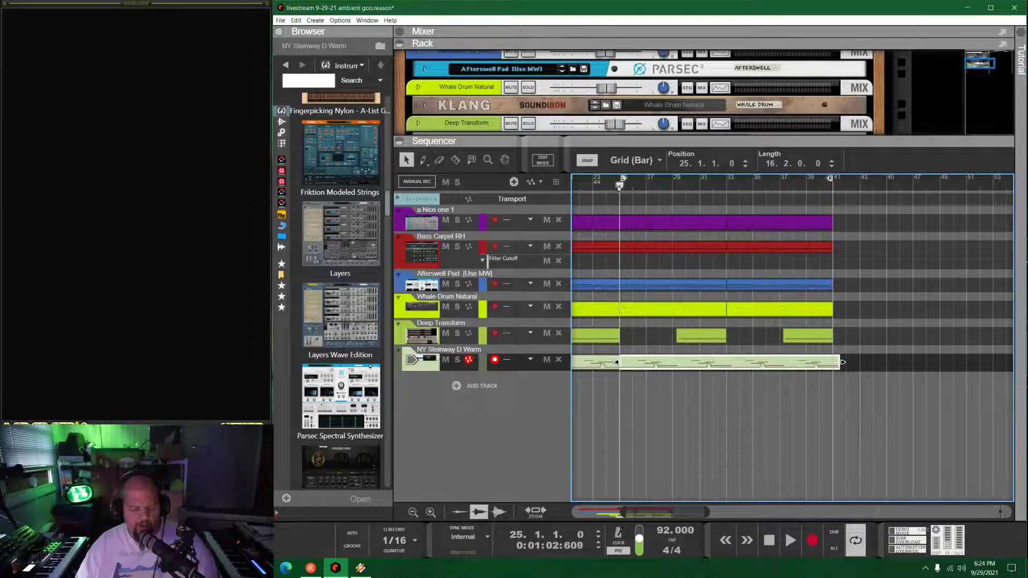
pyautogui.press('space')
# Enlarge the rack, browse to the favorite Reason patch folder, and add the noise sweep modwhl ML Subtractor patch as a new instrument
pyautogui.moveTo(652, 143); pyautogui.dragTo(652, 351)
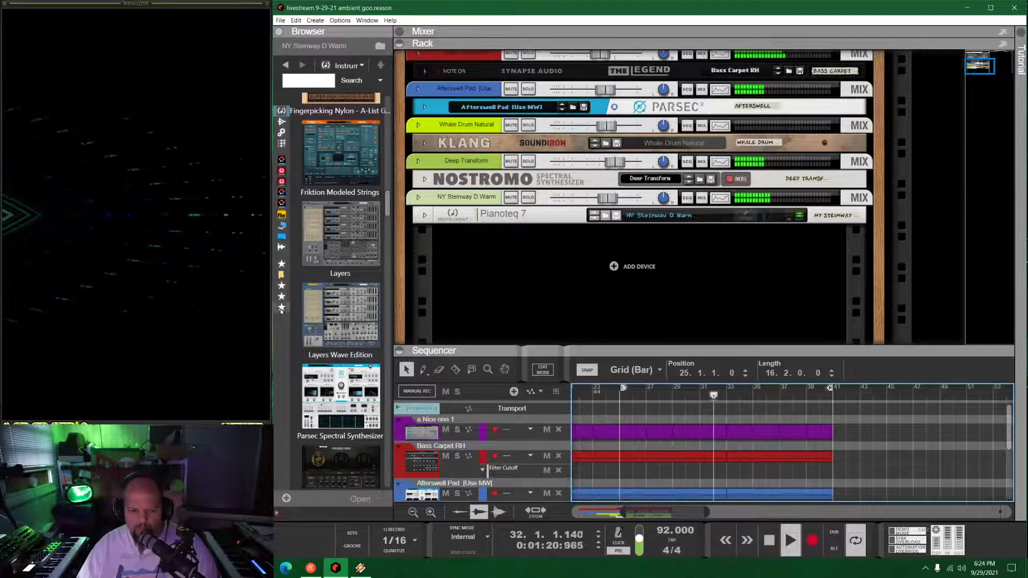
pyautogui.click(280, 275)
pyautogui.scroll(-11, 346, 274)
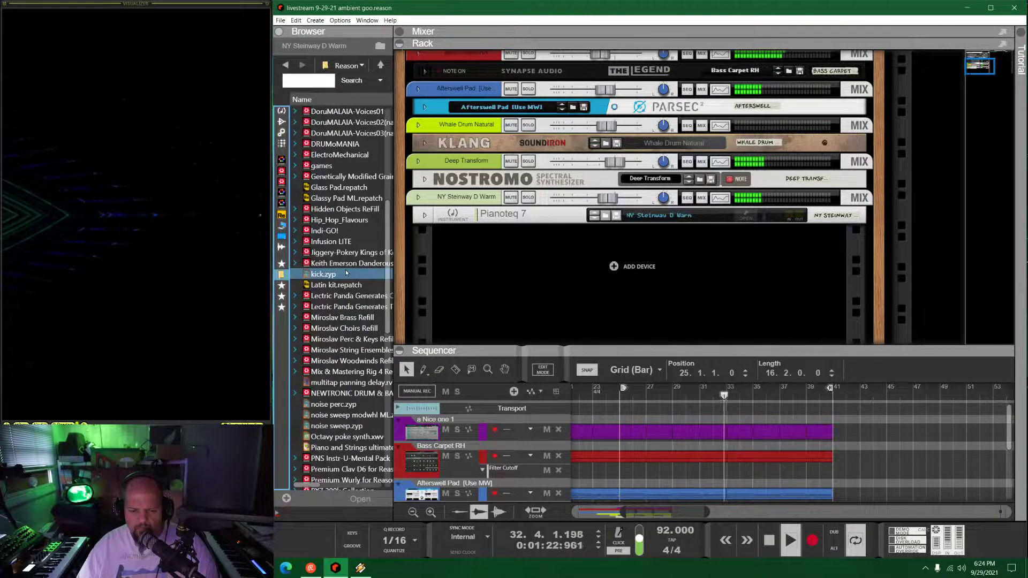
pyautogui.moveTo(346, 317); pyautogui.dragTo(916, 193)
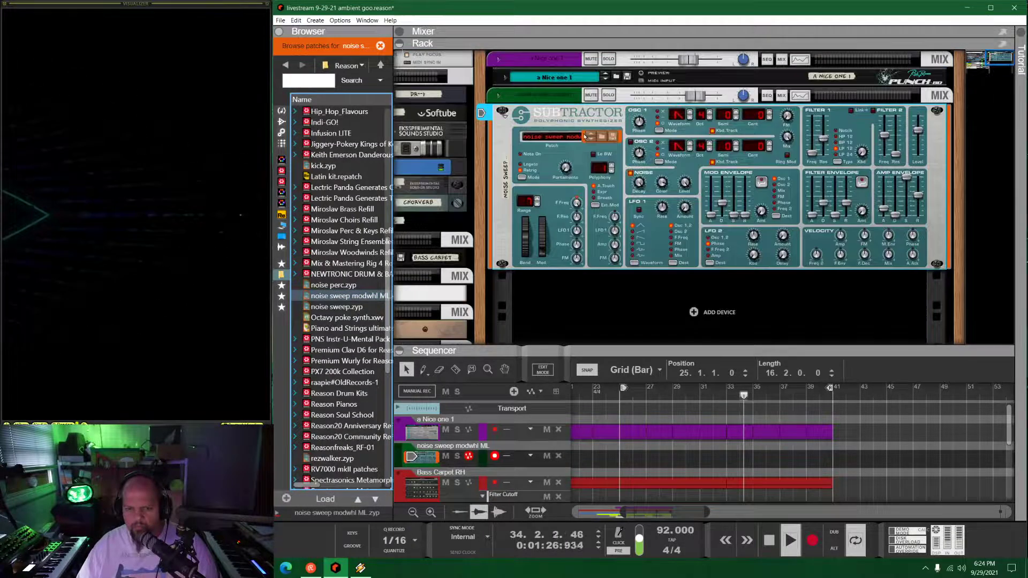
# Set the noise sweep modwhl ML track's color to grey and unfold its mix channel in the rack
pyautogui.rightClick(557, 96)
pyautogui.moveTo(697, 399)
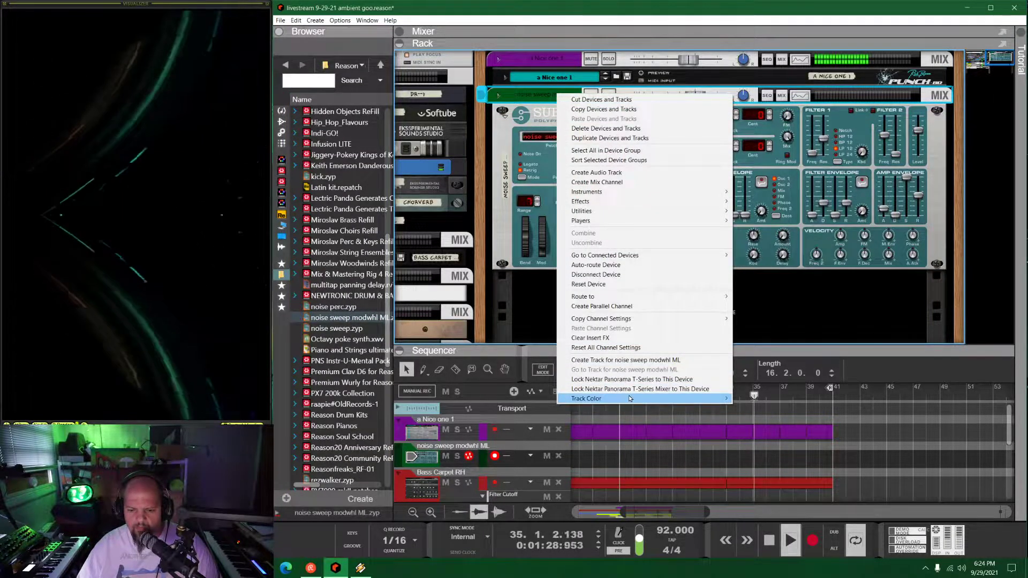
pyautogui.click(754, 388)
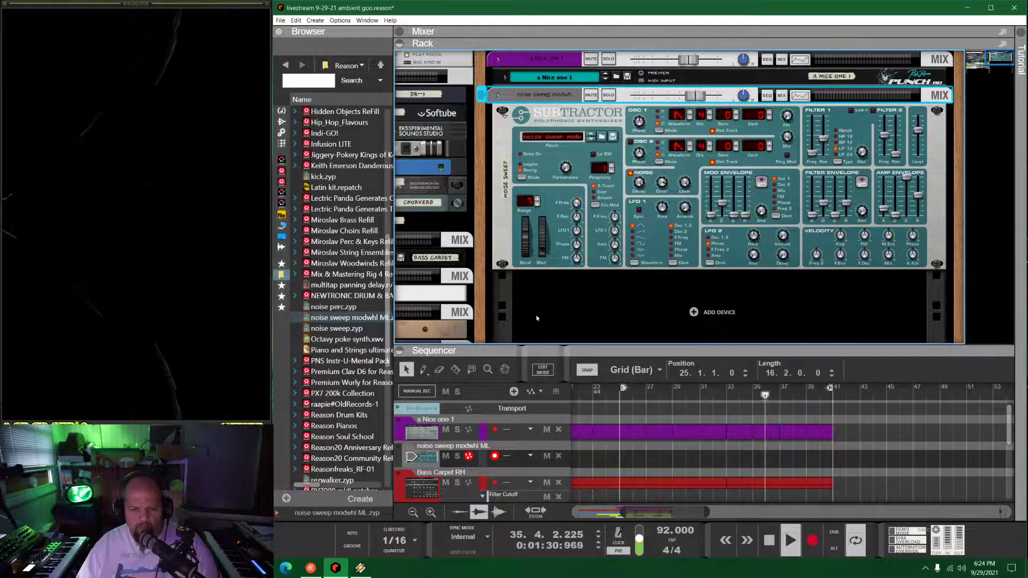
pyautogui.click(498, 94)
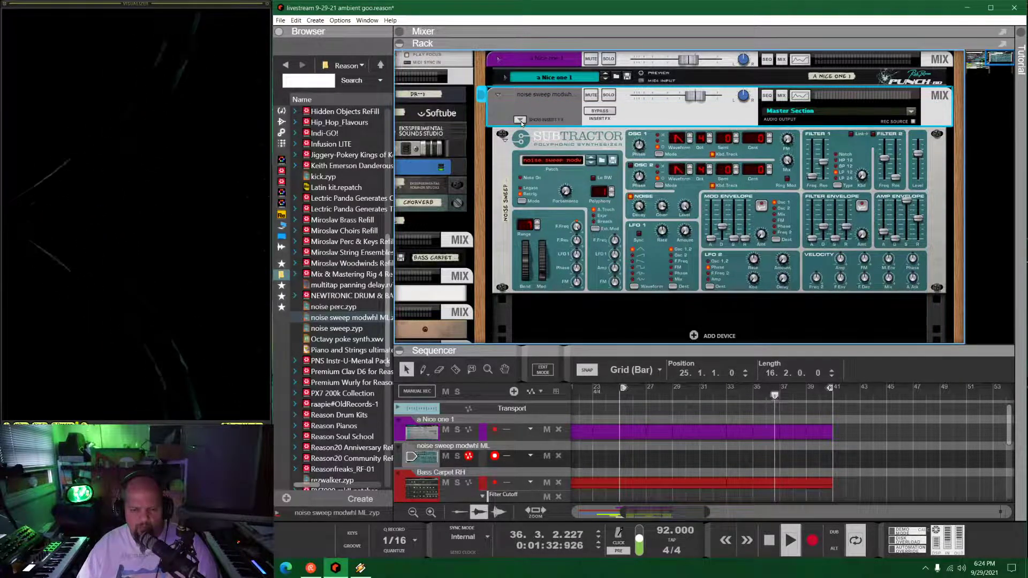
# Record a noise sweep clip from bar 33 on the noise sweep modwhl ML track and extend it to eight bars
pyautogui.moveTo(595, 346); pyautogui.dragTo(595, 176)
pyautogui.press('space')
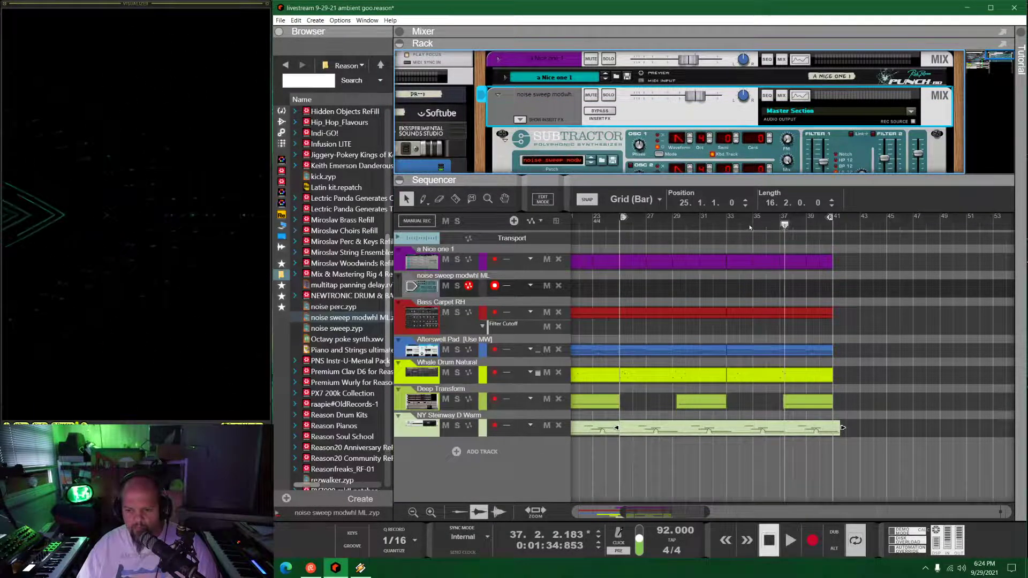
pyautogui.click(727, 225)
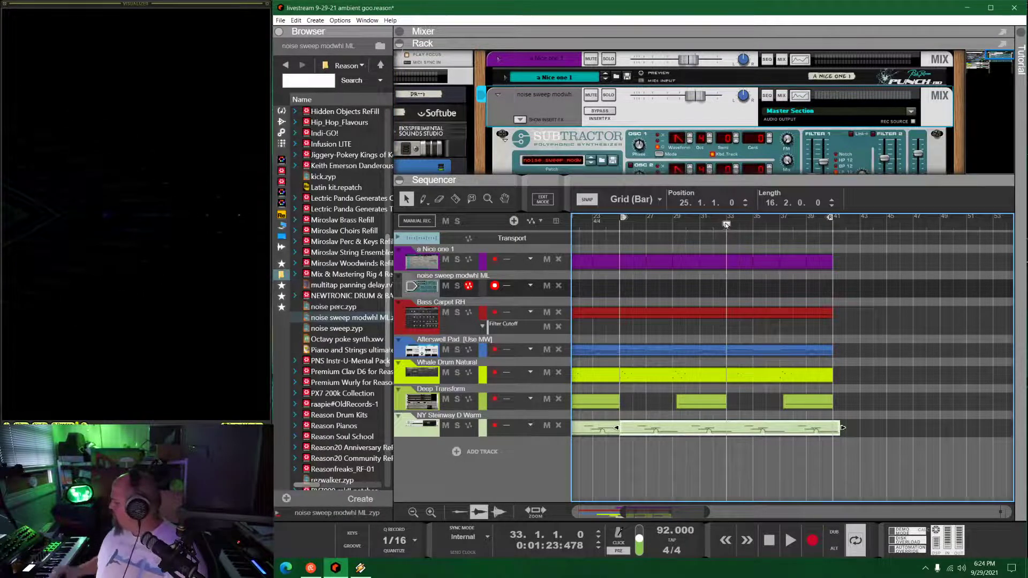
pyautogui.hotkey('ctrl', 'Return')
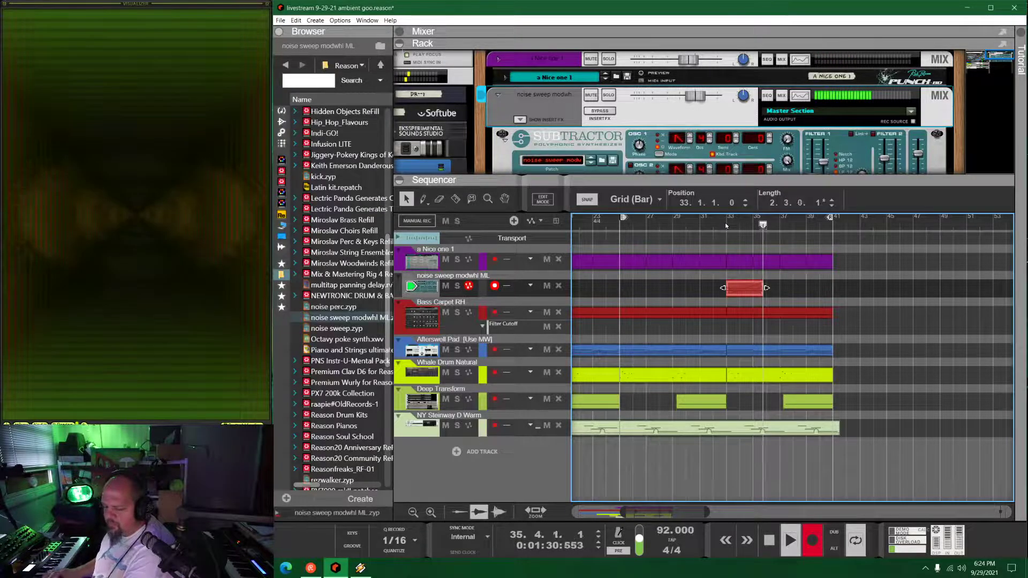
pyautogui.press('space')
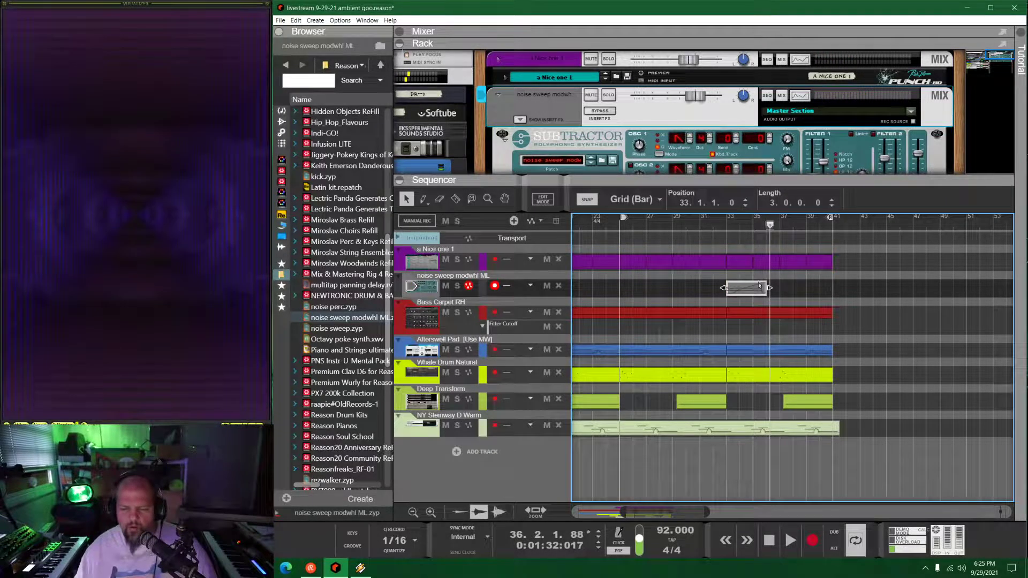
pyautogui.moveTo(768, 288); pyautogui.dragTo(832, 288)
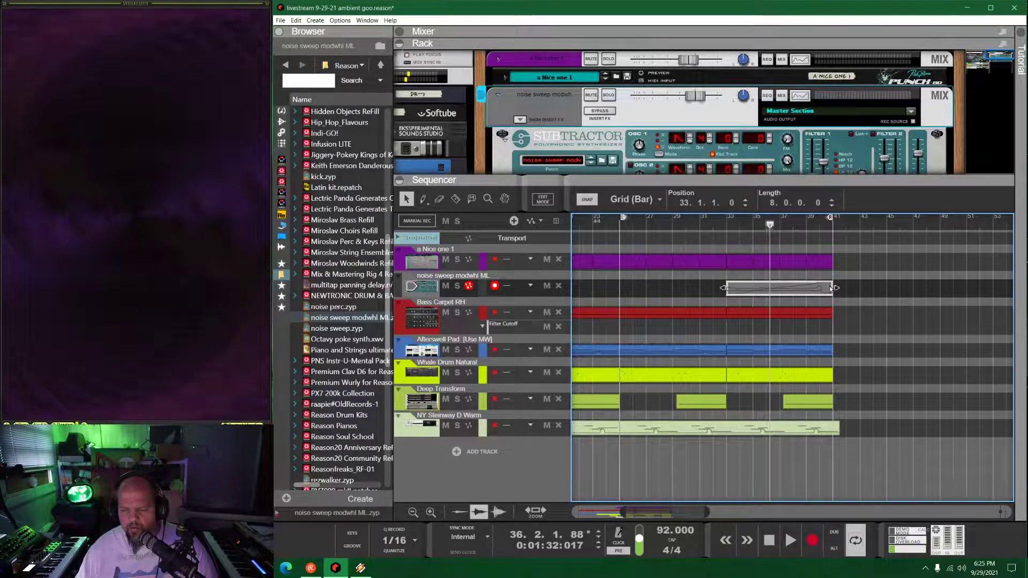
# Enlarge the rack, unfold the noise sweep modwhl ML channel's insert effects, and insert ValhallaSupermassive_x64 from the favorite reverbs
pyautogui.moveTo(689, 179); pyautogui.dragTo(689, 349)
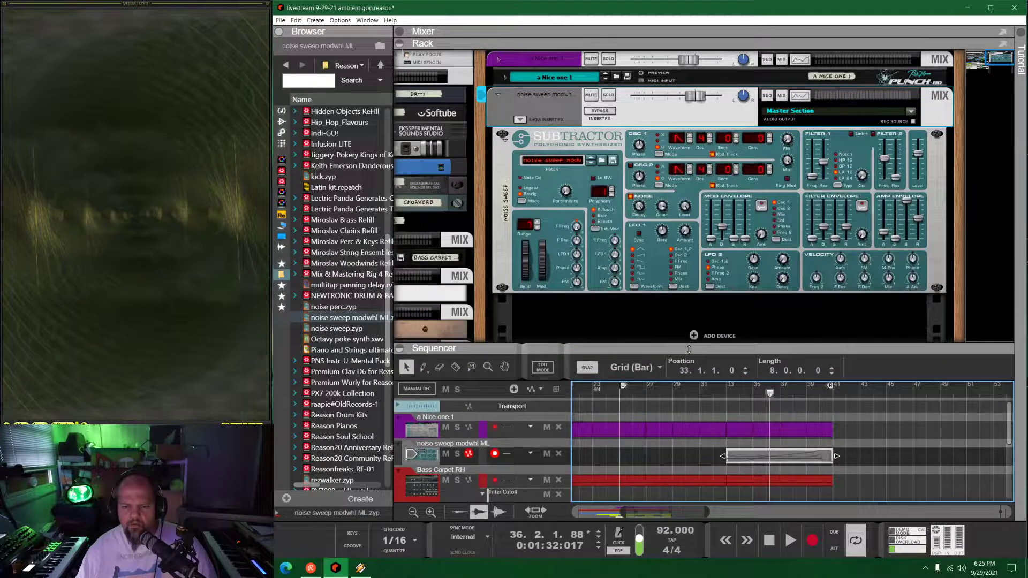
pyautogui.click(520, 120)
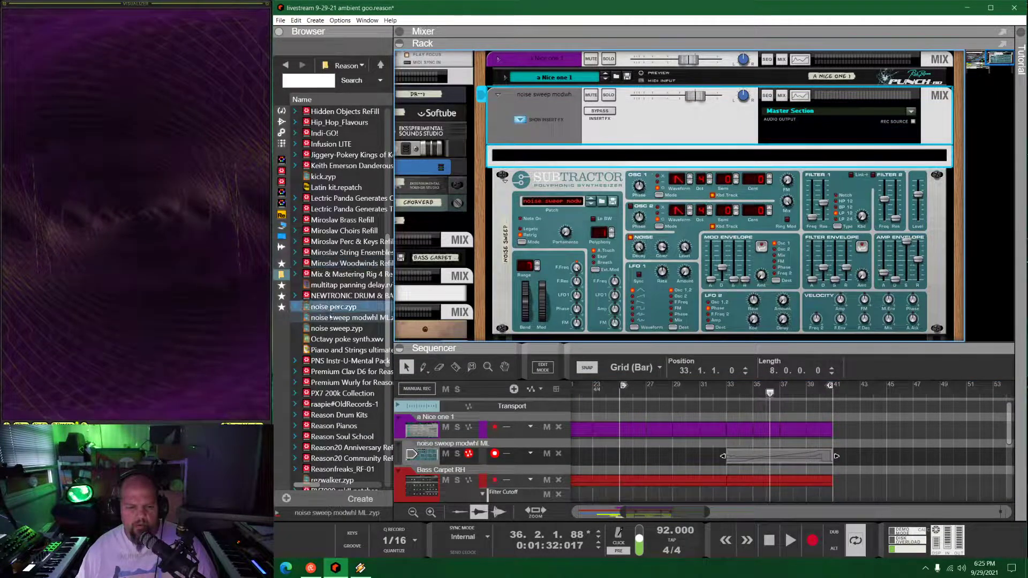
pyautogui.click(281, 307)
pyautogui.click(281, 296)
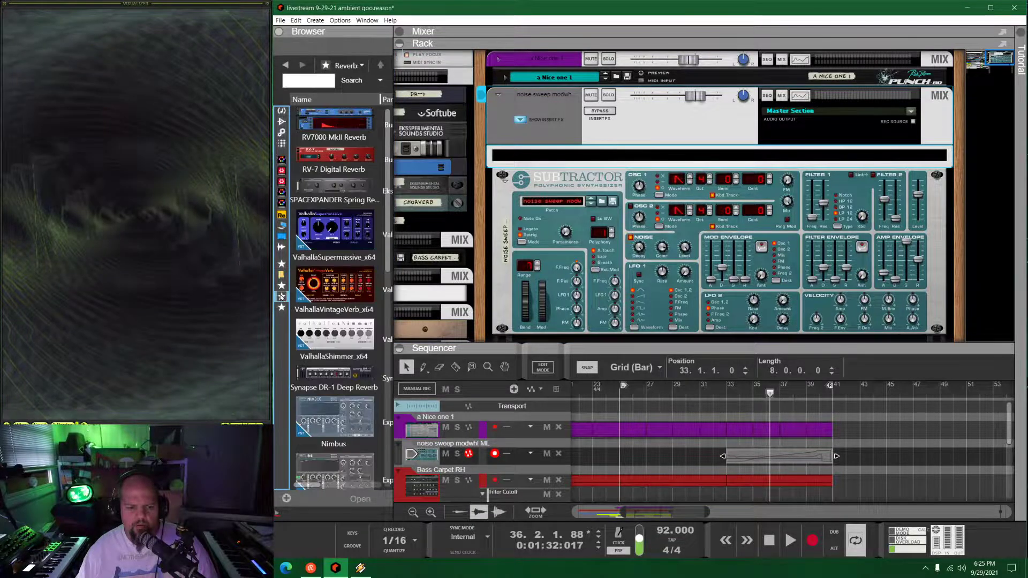
pyautogui.moveTo(336, 348); pyautogui.dragTo(616, 161)
# Load ValhallaSupermassive's large reverb preset CygnusX1 and set EQ High to 8360 Hz, EQ Low to 360 Hz and Warp to 73%
pyautogui.click(825, 200)
pyautogui.click(310, 232)
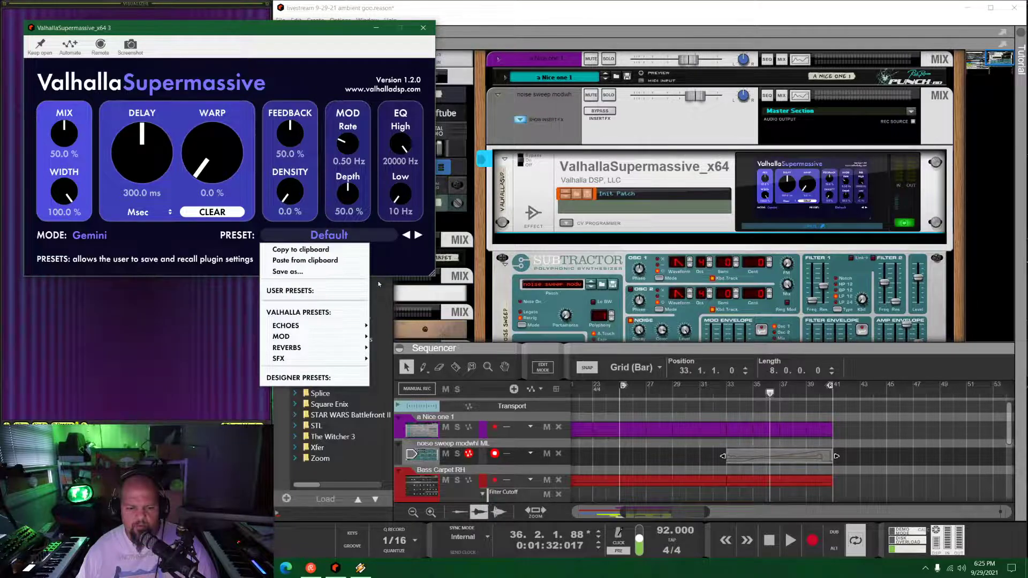
pyautogui.moveTo(300, 348)
pyautogui.moveTo(404, 337)
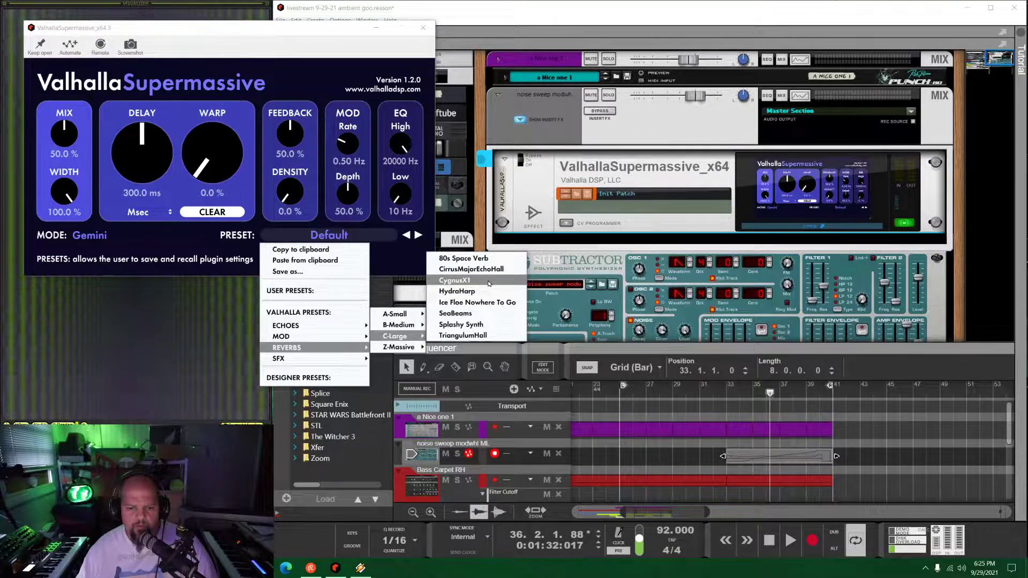
pyautogui.click(455, 280)
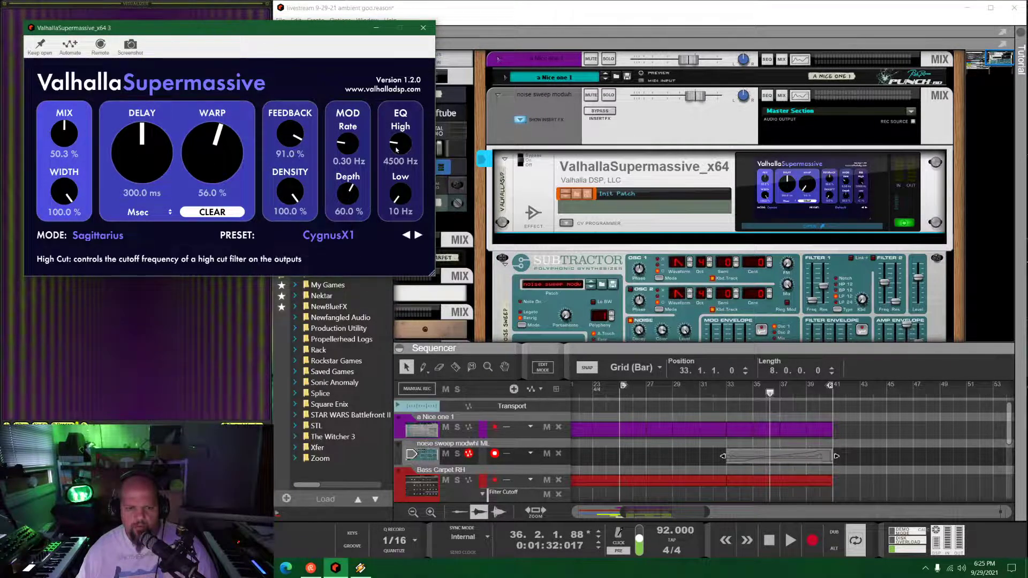
pyautogui.moveTo(401, 194); pyautogui.dragTo(403, 186)
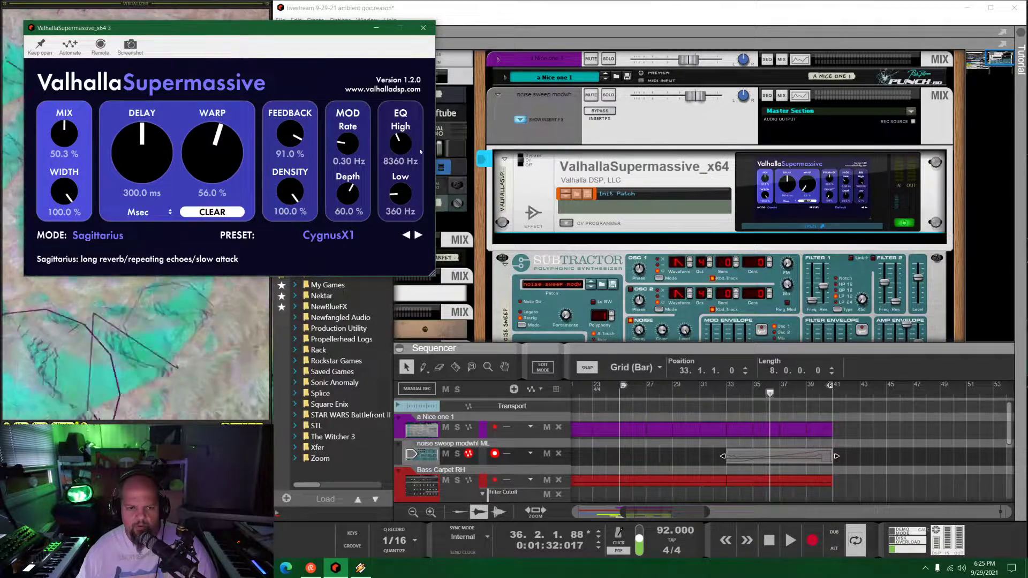
pyautogui.moveTo(212, 146); pyautogui.dragTo(212, 139)
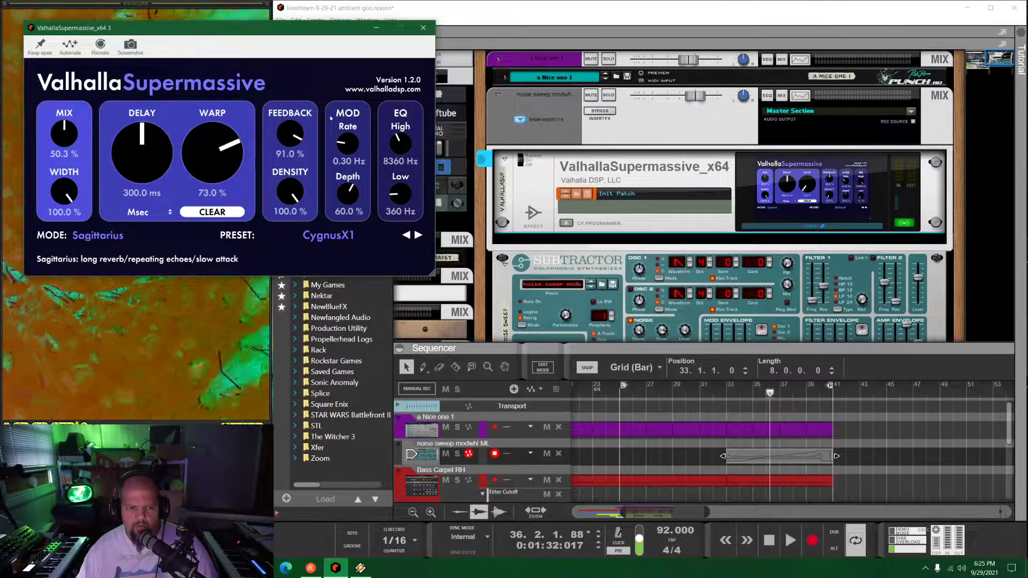
pyautogui.click(423, 28)
# Play the arrangement from bar 33 and lower the level of the noise sweep modwhl ML mix channel
pyautogui.click(727, 391)
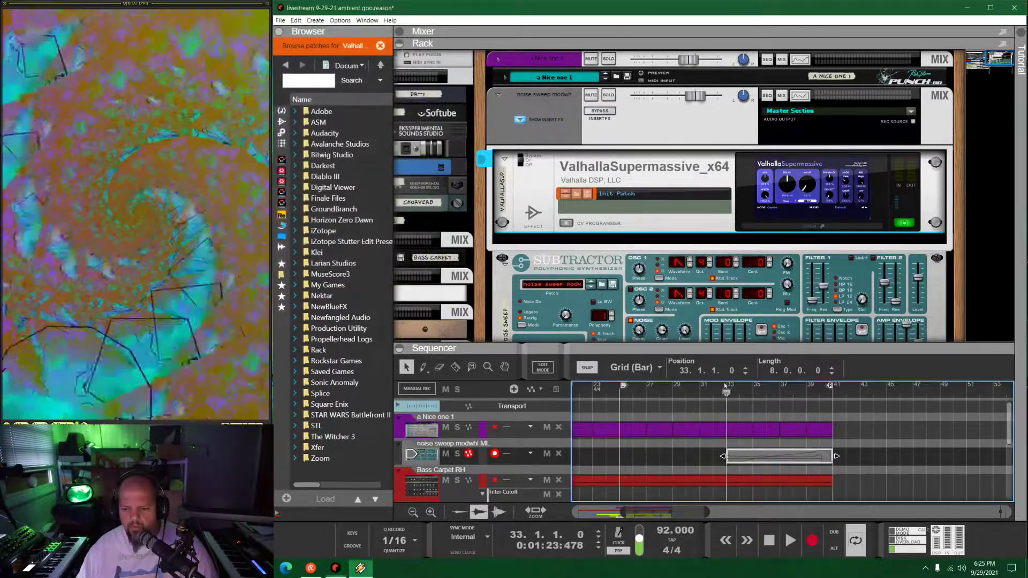
pyautogui.press('space')
pyautogui.moveTo(709, 347); pyautogui.dragTo(710, 289)
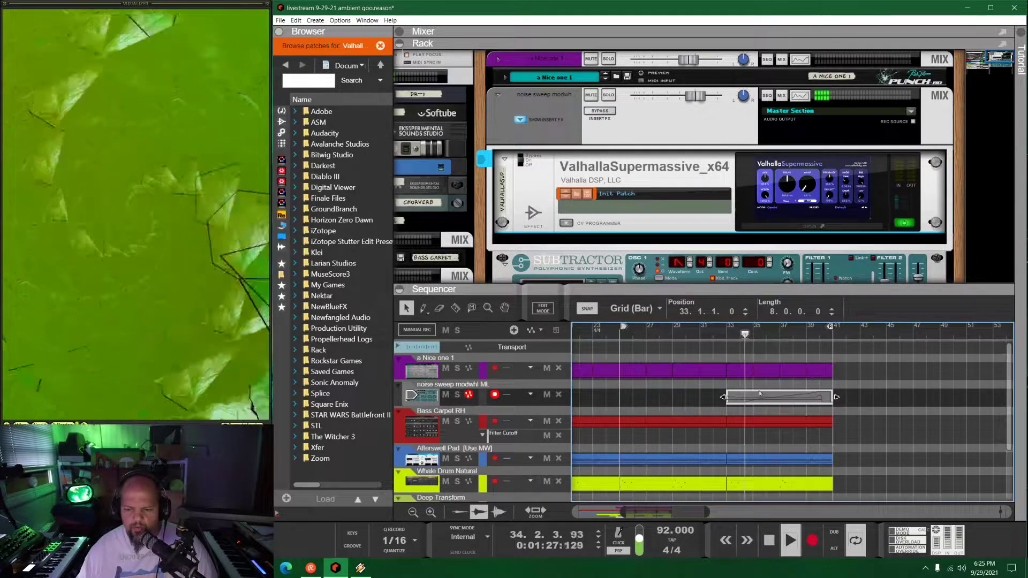
pyautogui.moveTo(703, 95); pyautogui.dragTo(682, 96)
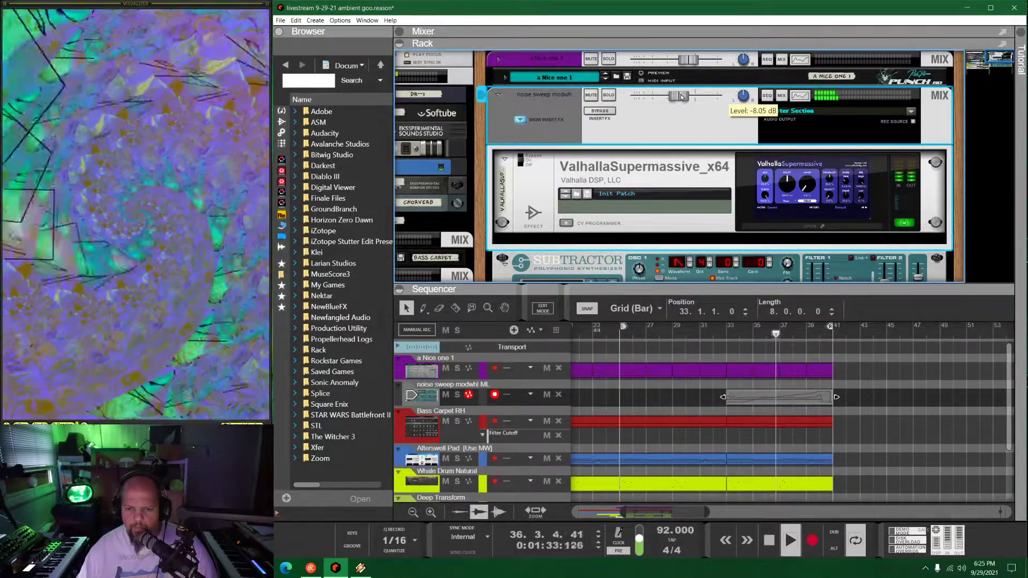
pyautogui.moveTo(681, 96); pyautogui.dragTo(672, 97)
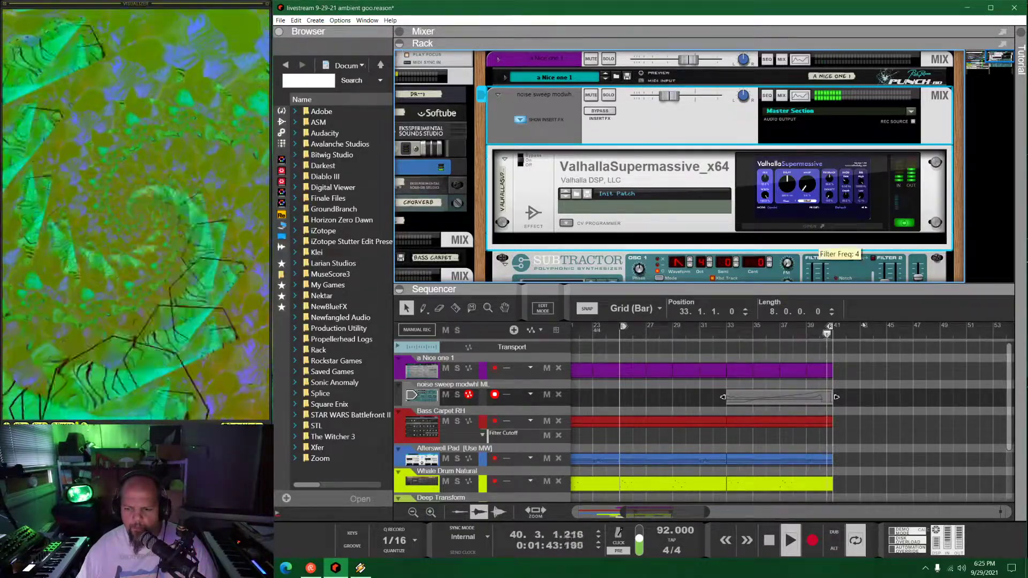
# Move the noise sweep clip to start at bar 34 and delete the a Nice one 1 clips between bars 33 and 41
pyautogui.click(828, 401)
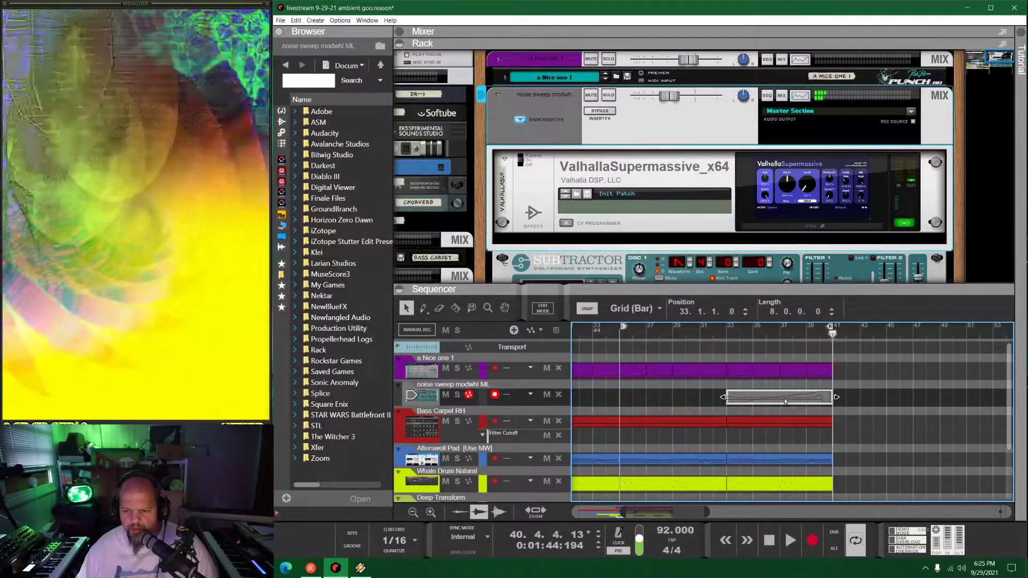
pyautogui.moveTo(785, 401); pyautogui.dragTo(793, 403)
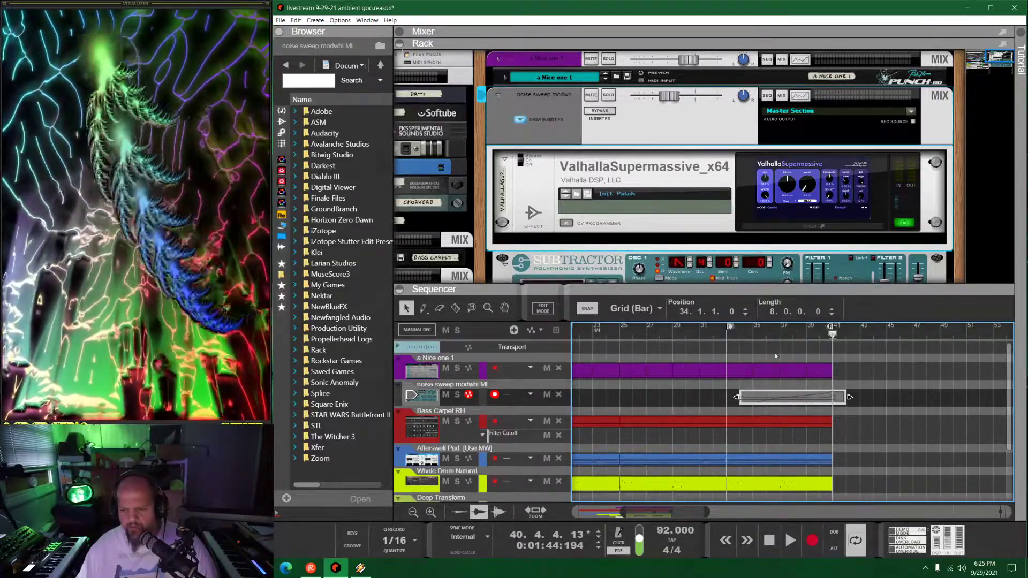
pyautogui.moveTo(748, 357); pyautogui.dragTo(822, 371)
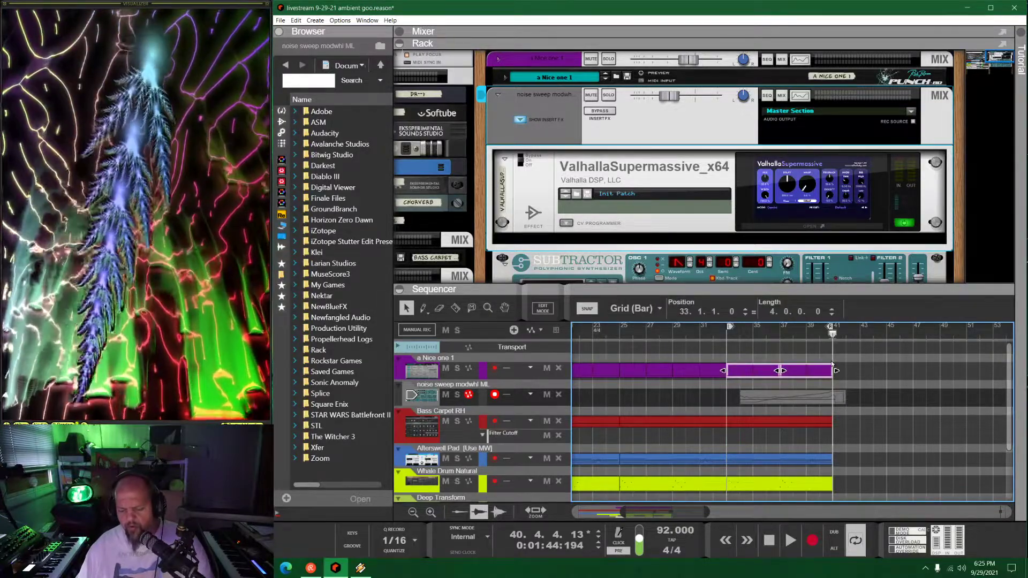
pyautogui.press('Delete')
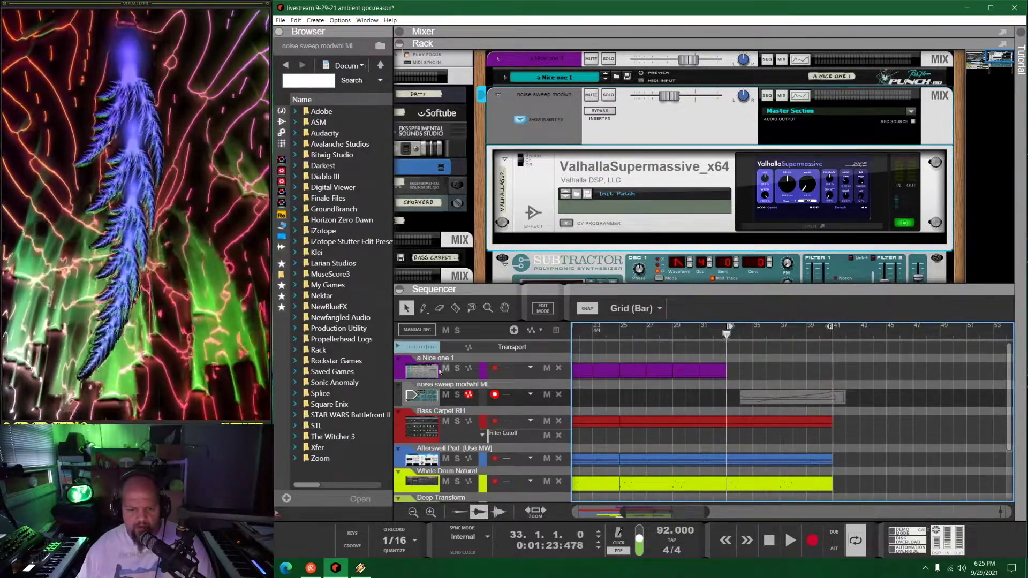
# Record a new eight-bar clip from bar 33 on the a Nice one 1 track and return to bar 33
pyautogui.click(432, 368)
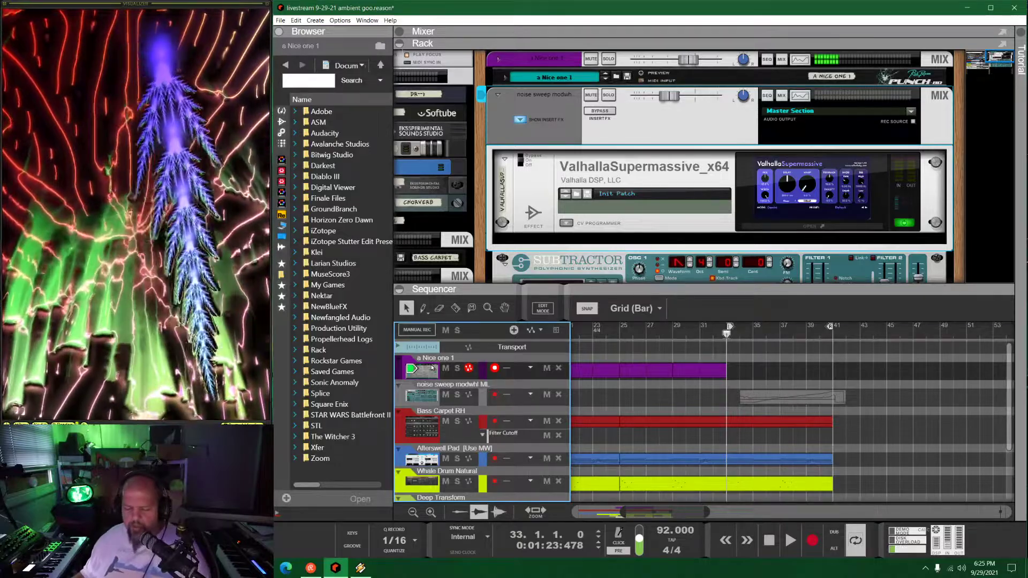
pyautogui.hotkey('ctrl', 'Return')
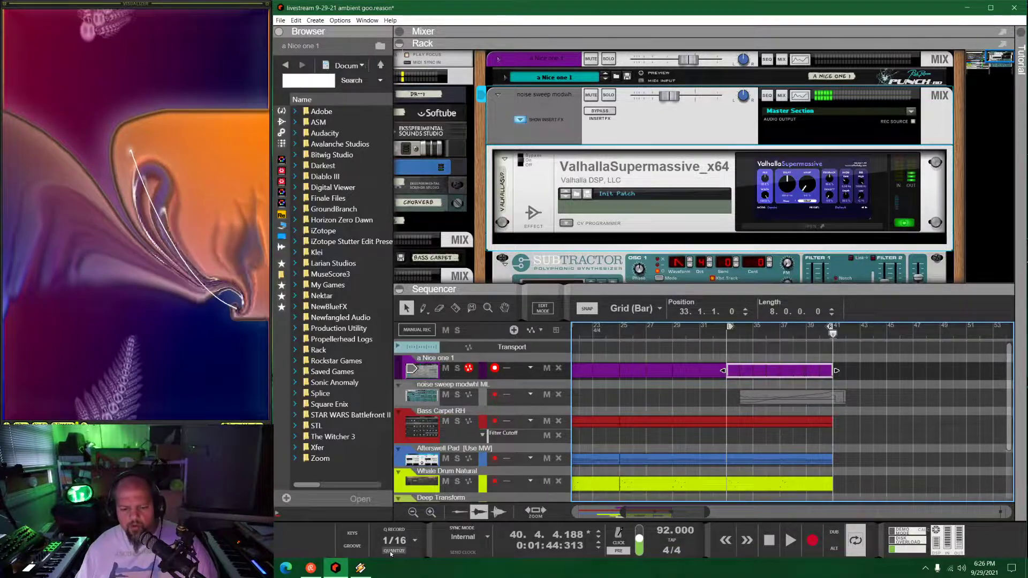
pyautogui.press('KP_0')
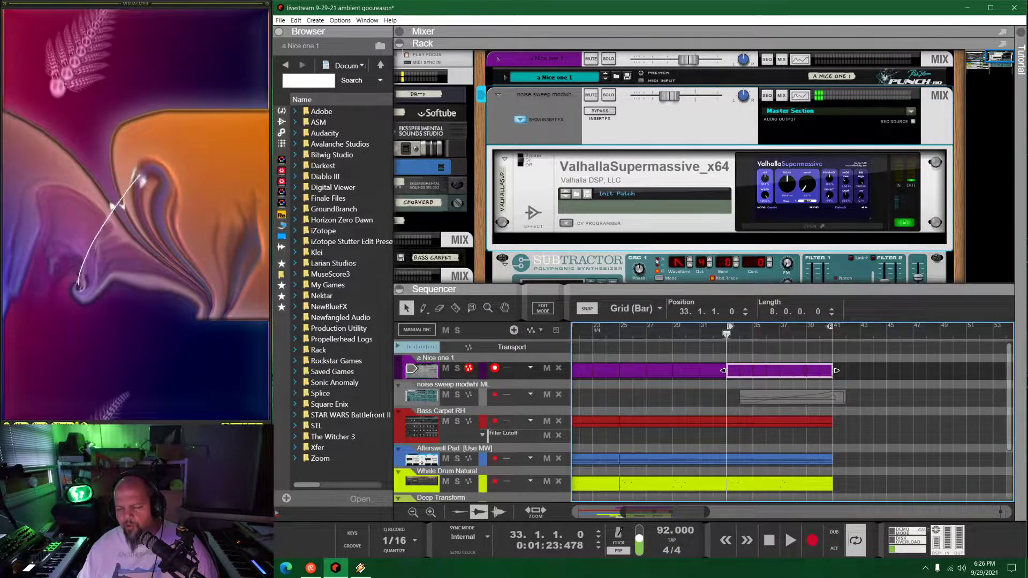
# Fold the noise sweep mix channel and its Subtractor, and enlarge the rack around the other instruments
pyautogui.click(498, 94)
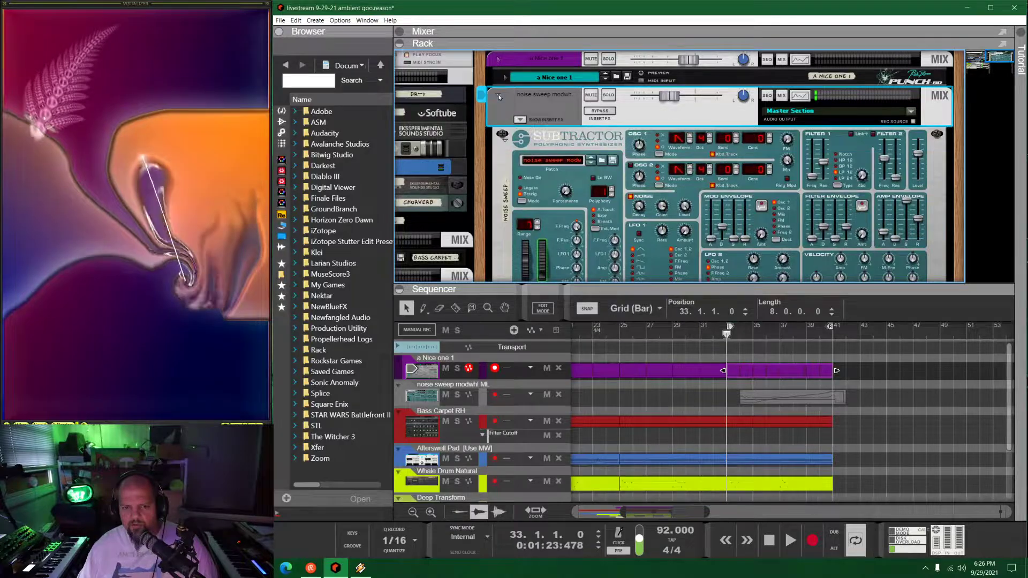
pyautogui.click(503, 111)
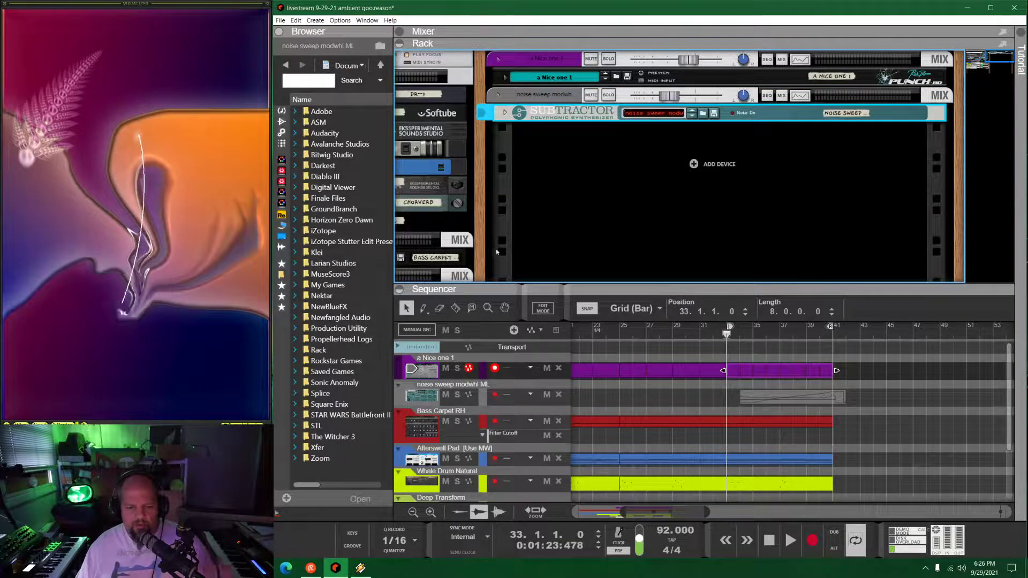
pyautogui.hscroll(-5, 480, 240)
pyautogui.moveTo(602, 285); pyautogui.dragTo(602, 385)
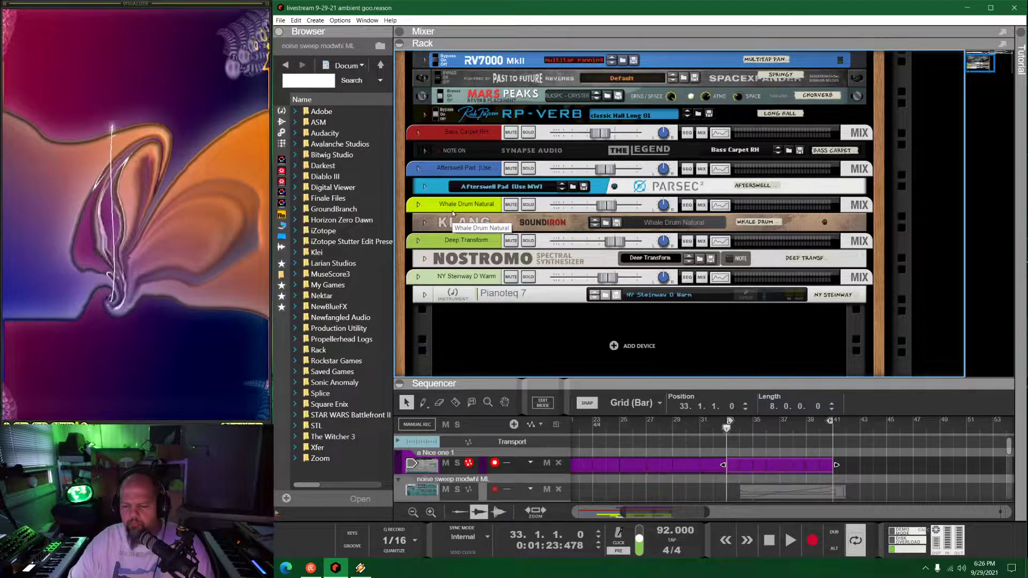
# Browse from the favorite Reason patch folder into the SR World Percussion R3 ReFill and open its SR World Perc Patches folder
pyautogui.click(281, 111)
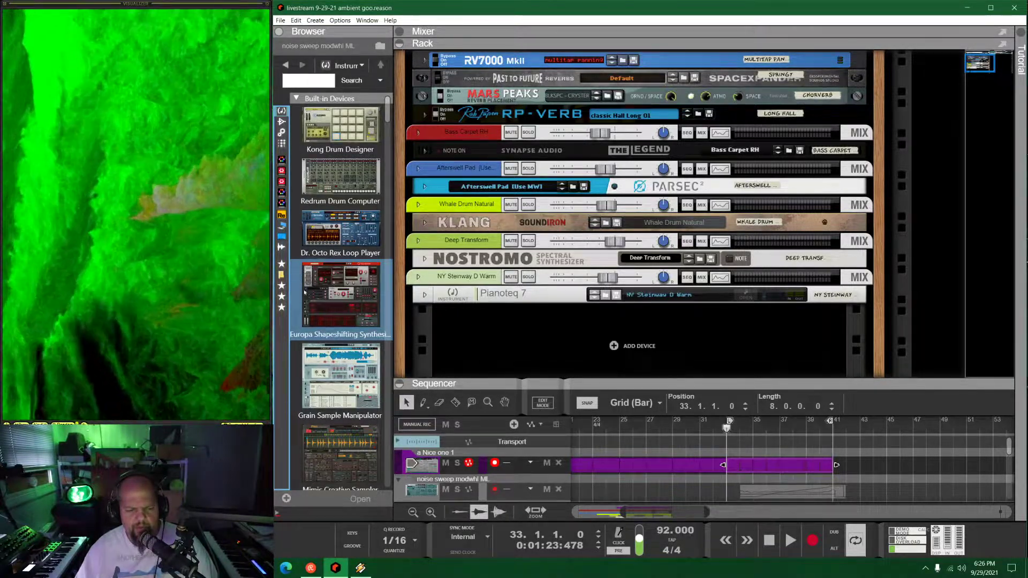
pyautogui.click(281, 274)
pyautogui.click(352, 264)
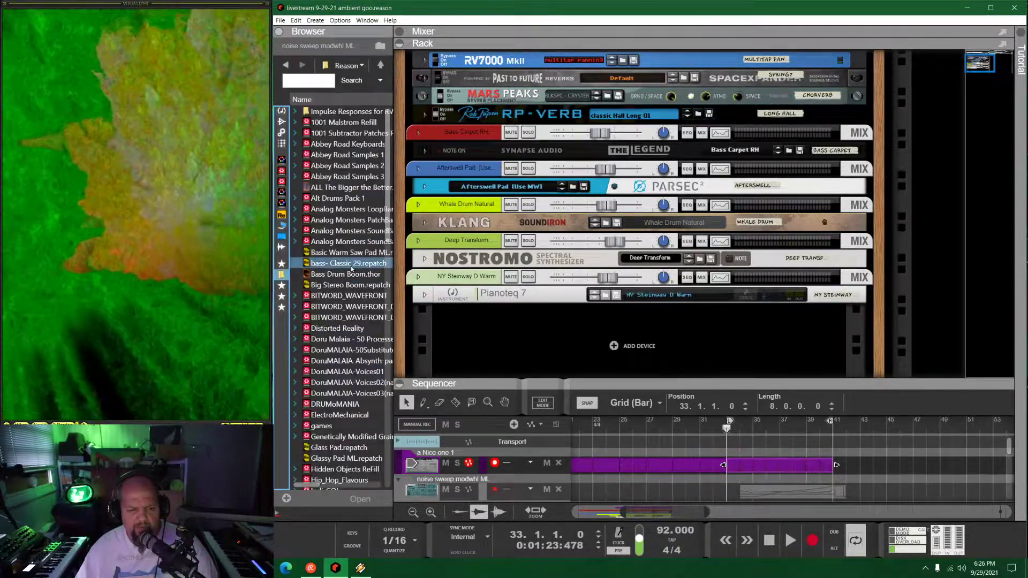
pyautogui.scroll(-8, 352, 268)
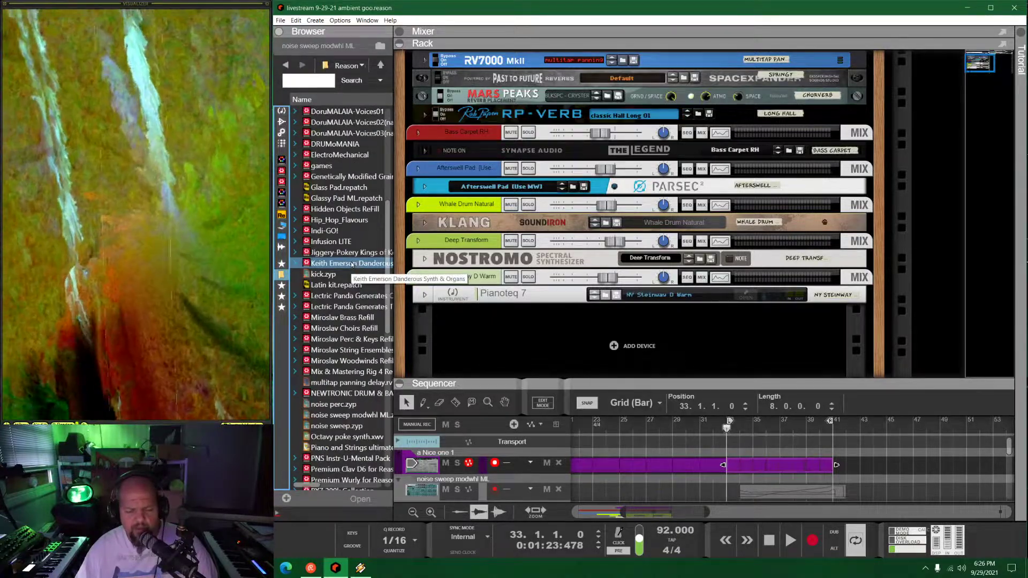
pyautogui.scroll(-13, 351, 263)
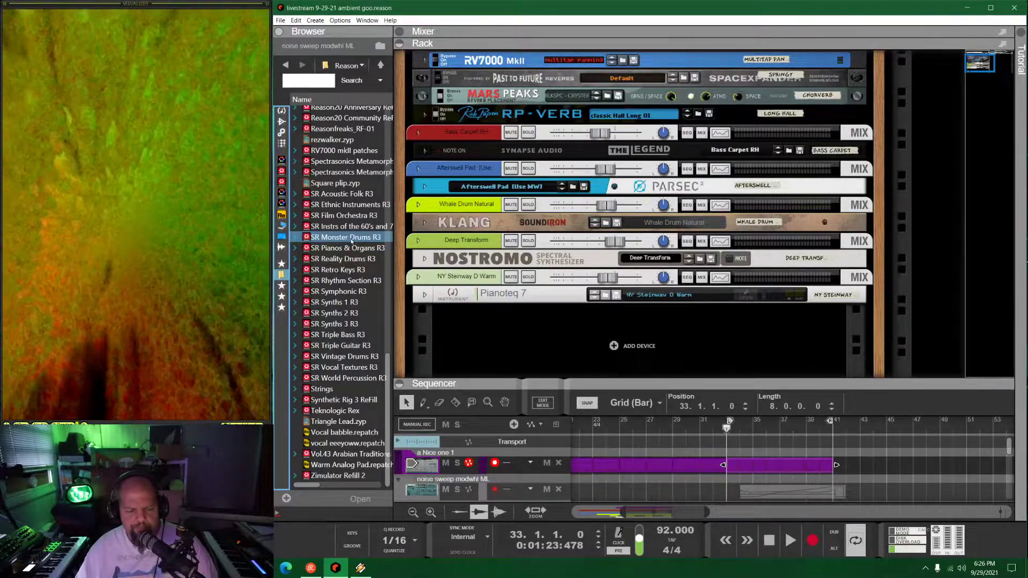
pyautogui.doubleClick(343, 380)
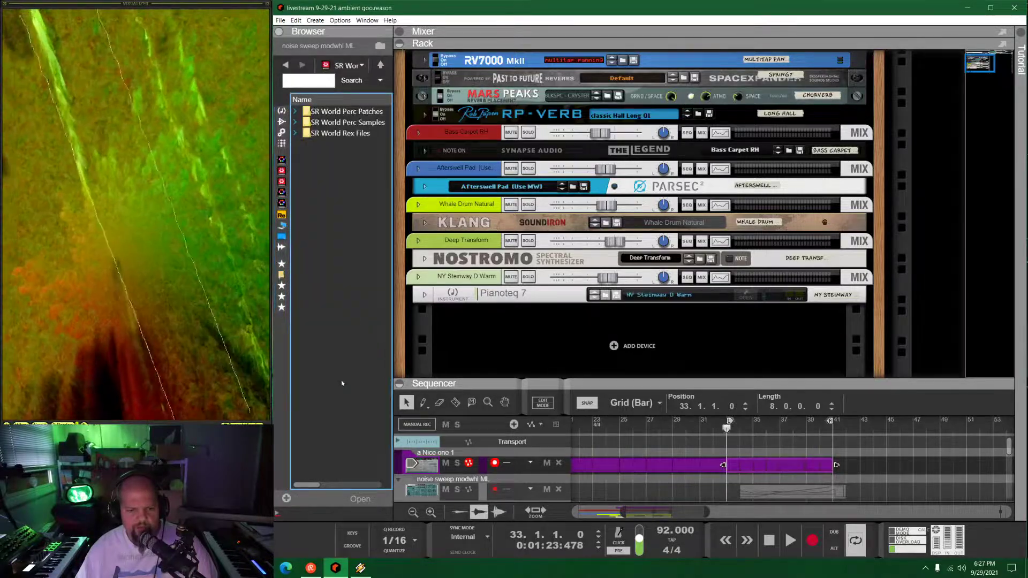
pyautogui.doubleClick(343, 111)
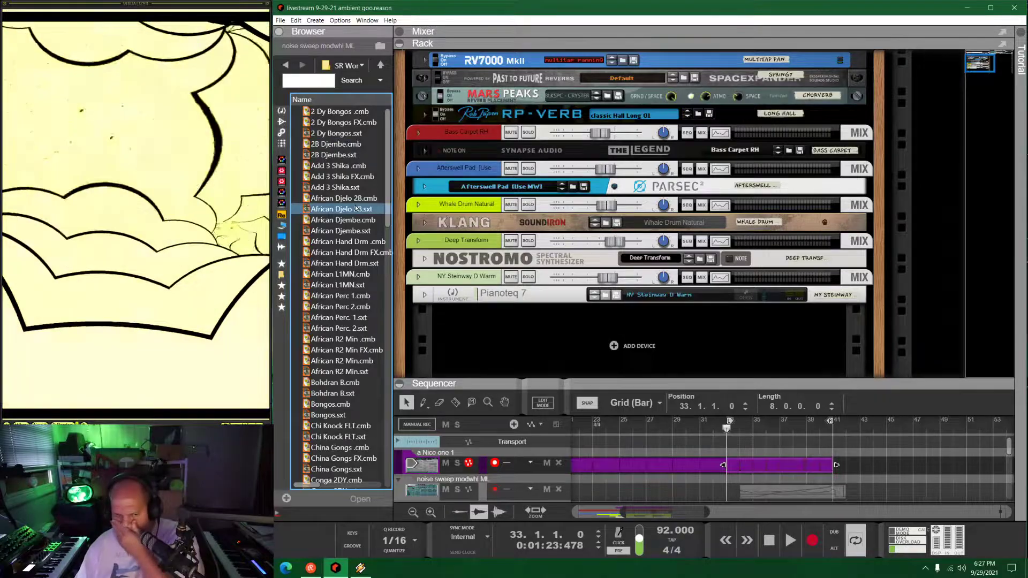
# Look through the world percussion patches and add African Djelo 2B.sxt as a new NN-XT instrument below the piano
pyautogui.scroll(-9, 372, 252)
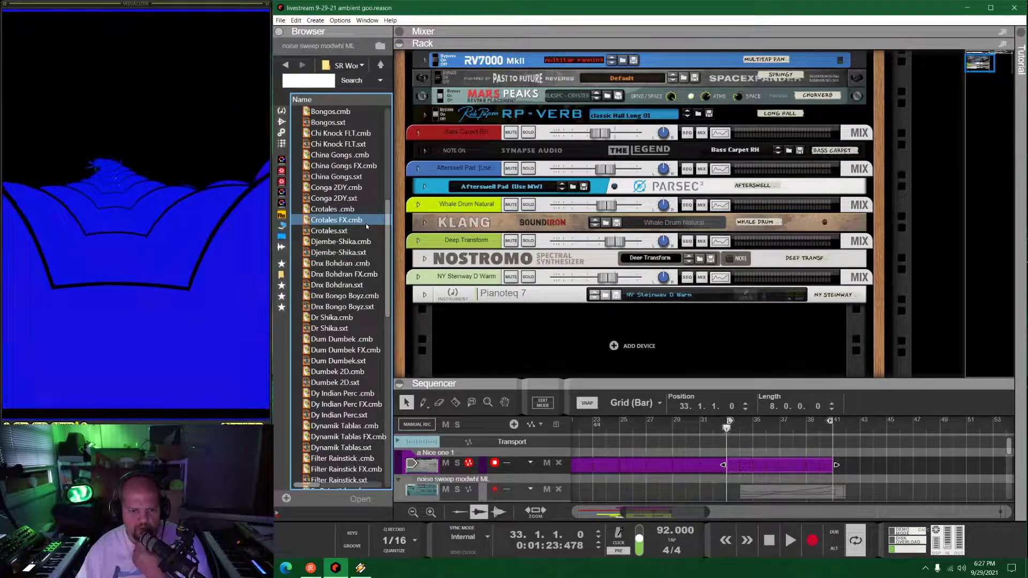
pyautogui.scroll(-2, 365, 266)
pyautogui.scroll(-3, 364, 266)
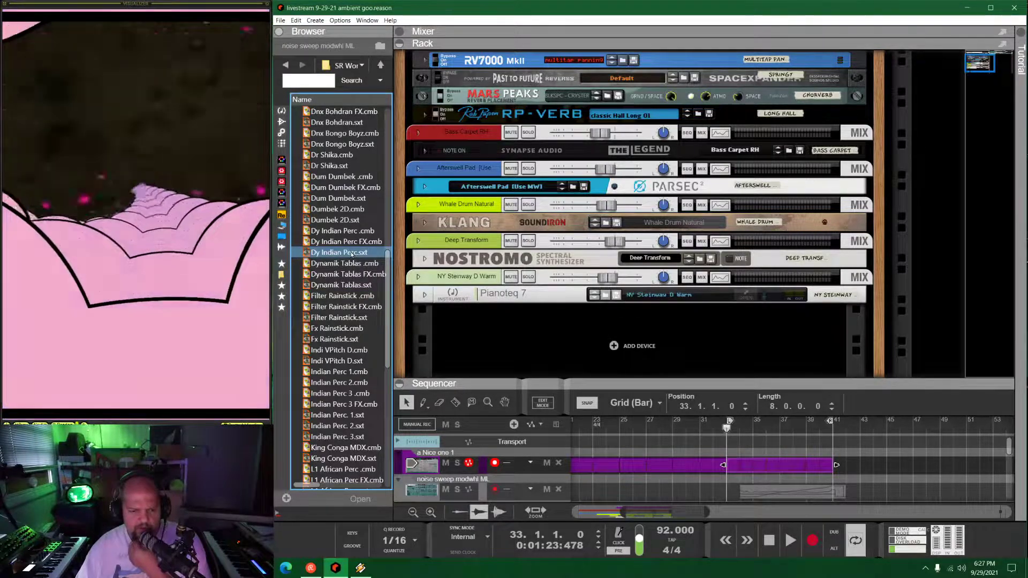
pyautogui.scroll(-4, 353, 247)
pyautogui.scroll(-4, 360, 203)
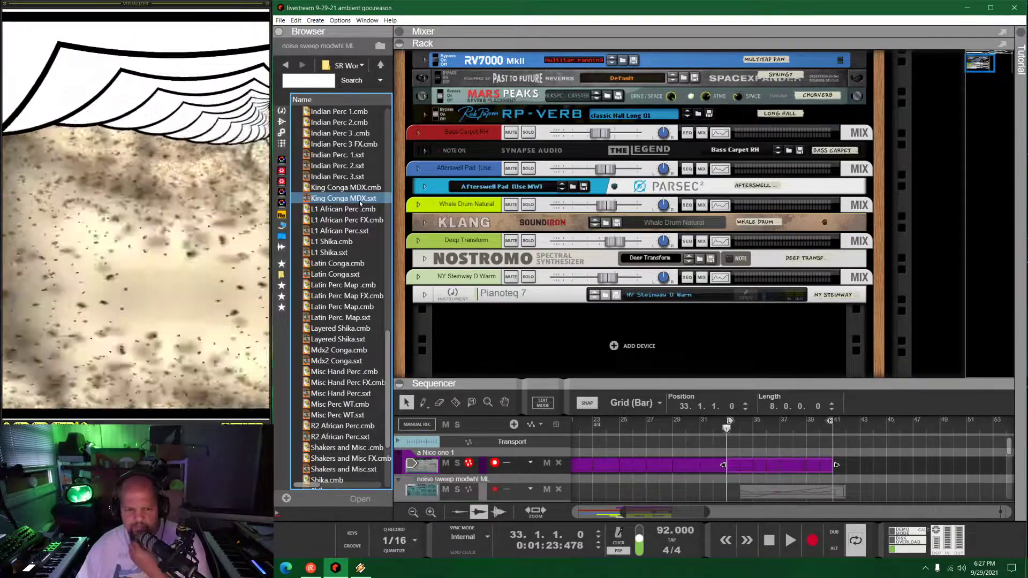
pyautogui.scroll(-4, 361, 203)
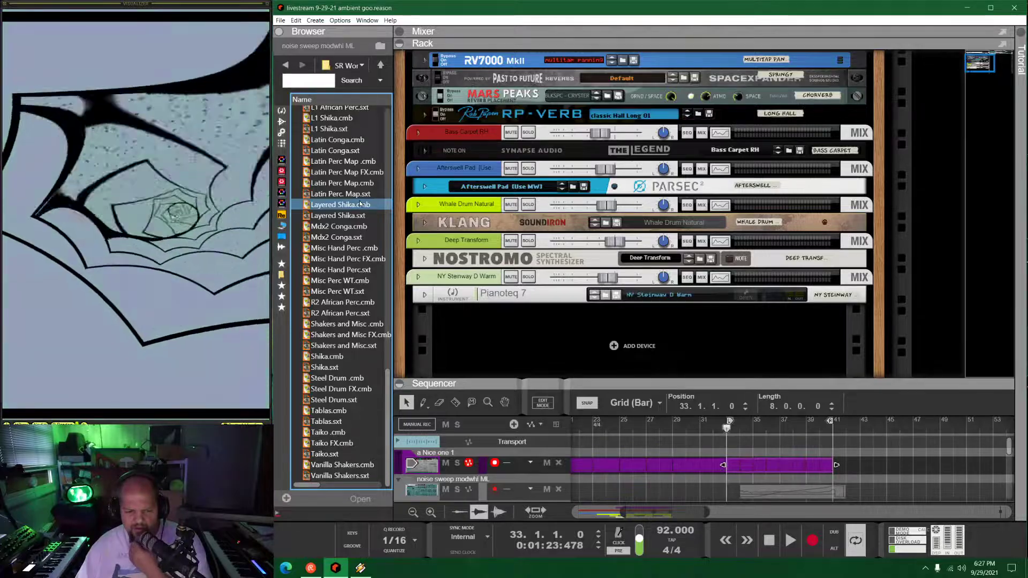
pyautogui.scroll(20, 356, 342)
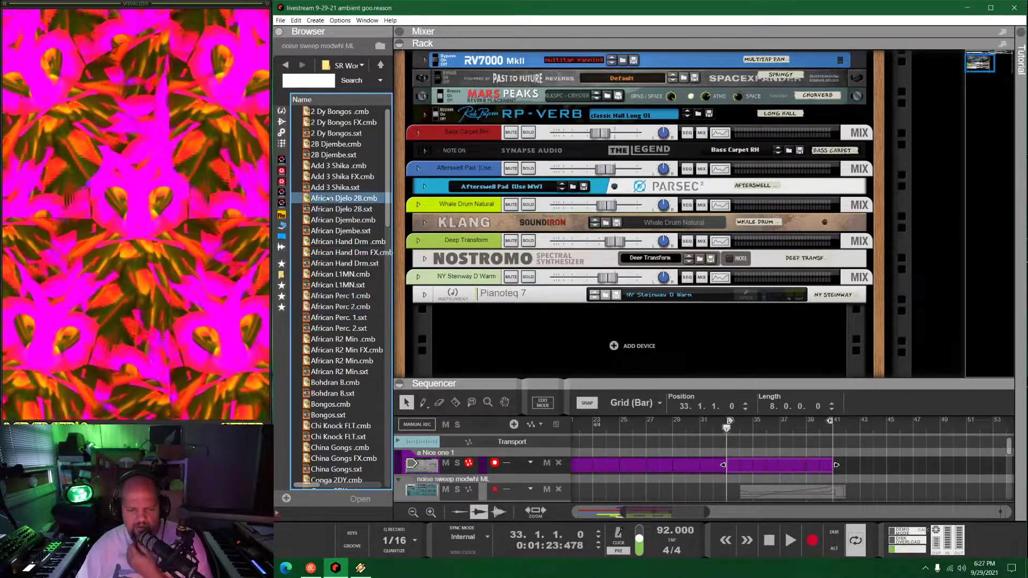
pyautogui.moveTo(332, 209)
pyautogui.mouseDown()
pyautogui.moveTo(616, 342)
pyautogui.moveTo(589, 339)
pyautogui.mouseUp()
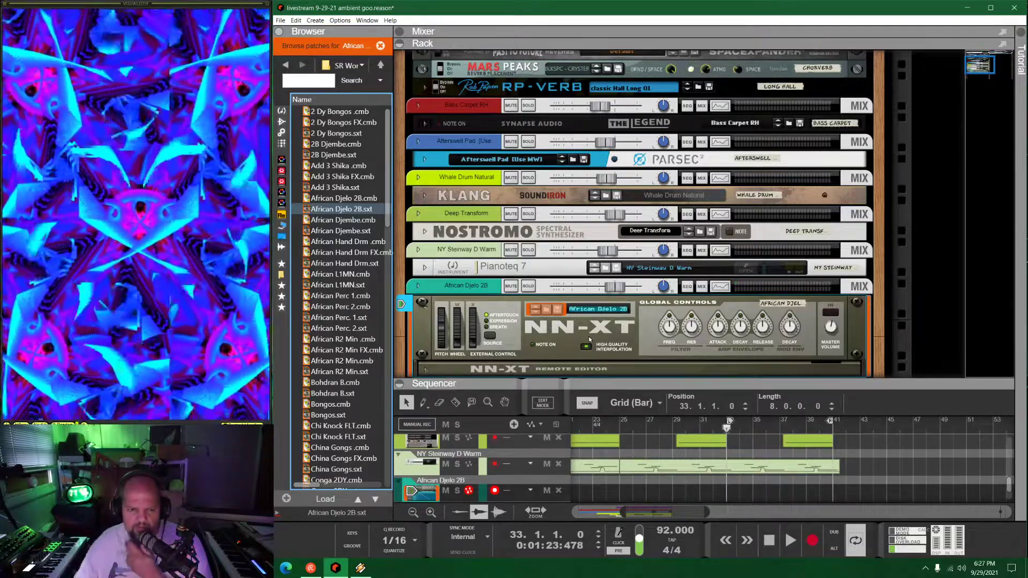
# Browse to the SR Ethnic Instruments R3 ReFill's patches and replace African Djelo 2B with African Marimba 1 Verb.cmb
pyautogui.click(286, 66)
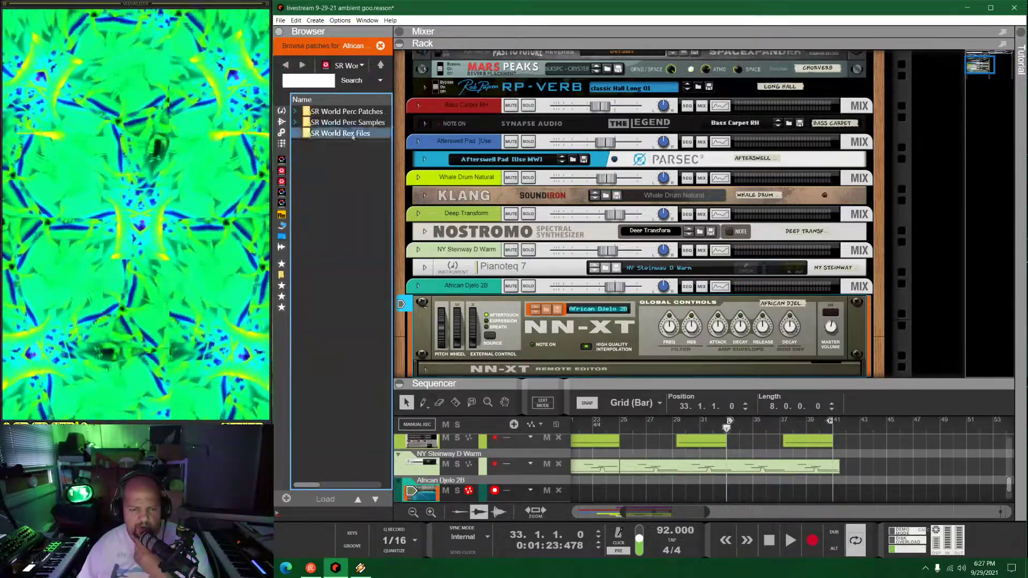
pyautogui.click(286, 66)
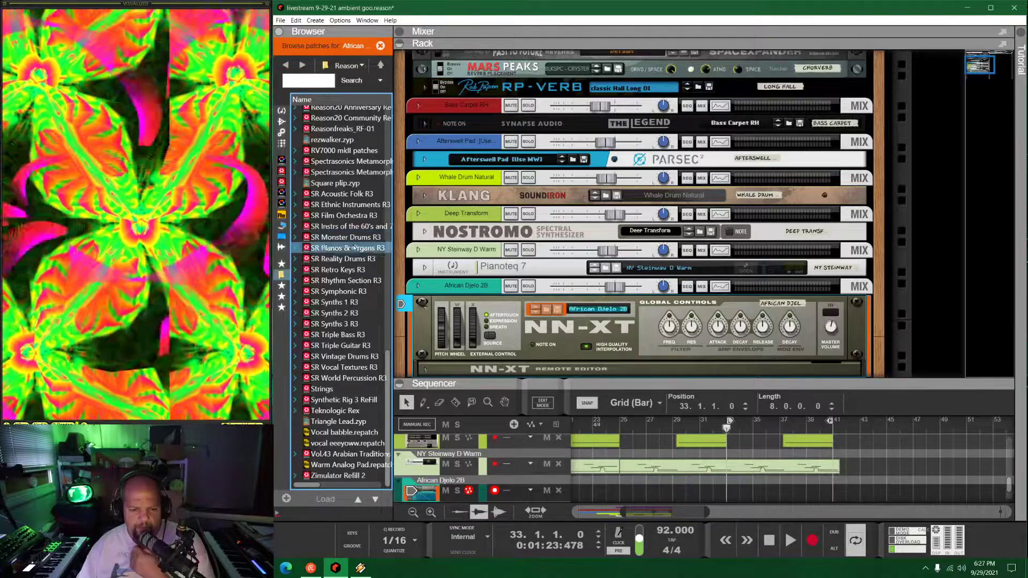
pyautogui.doubleClick(351, 207)
pyautogui.doubleClick(344, 111)
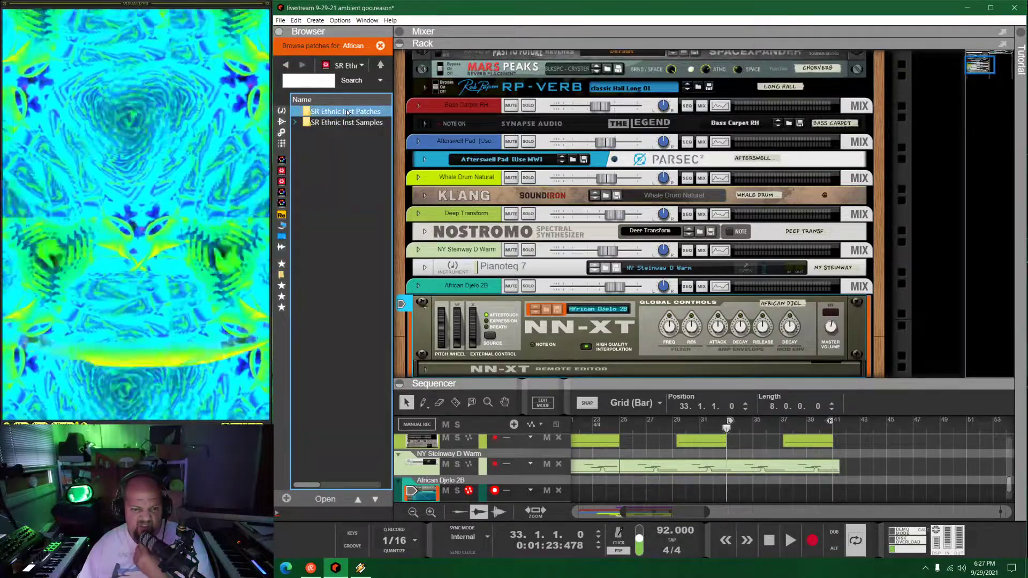
pyautogui.click(329, 155)
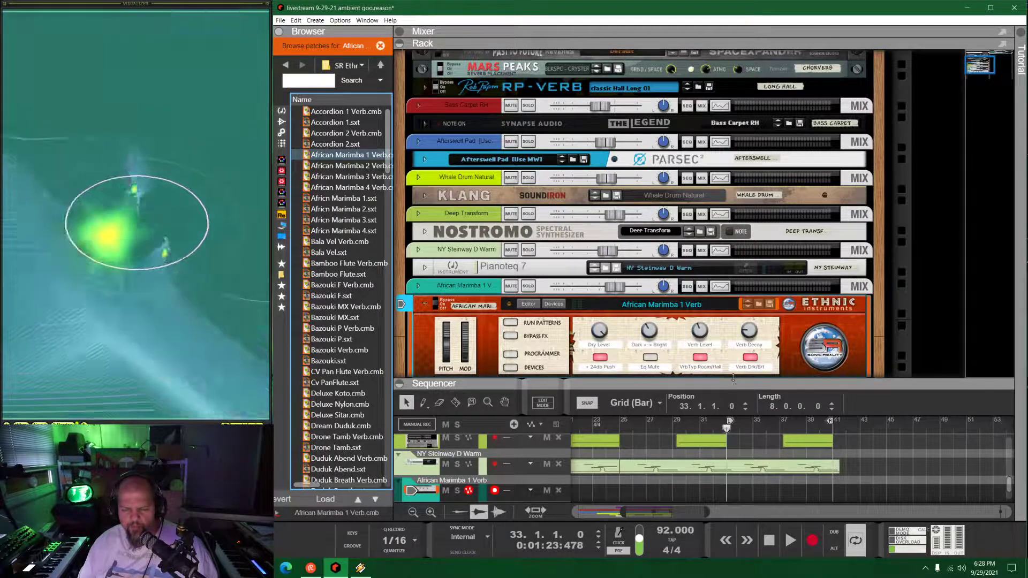
# Record a four-bar marimba clip from bar 33 on the African Marimba 1 Verb track and duplicate it at bar 37
pyautogui.hotkey('ctrl', 'Return')
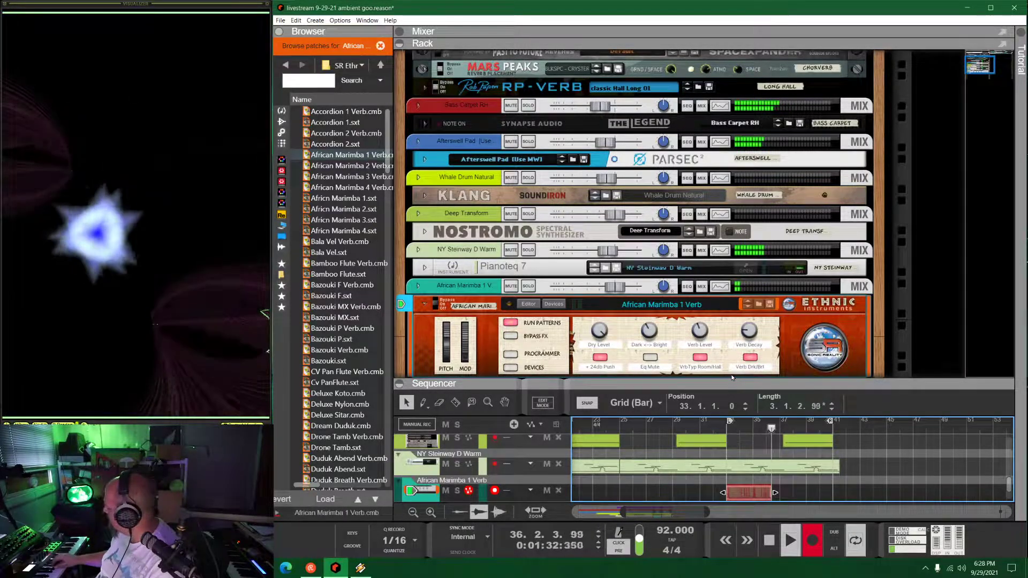
pyautogui.press('space')
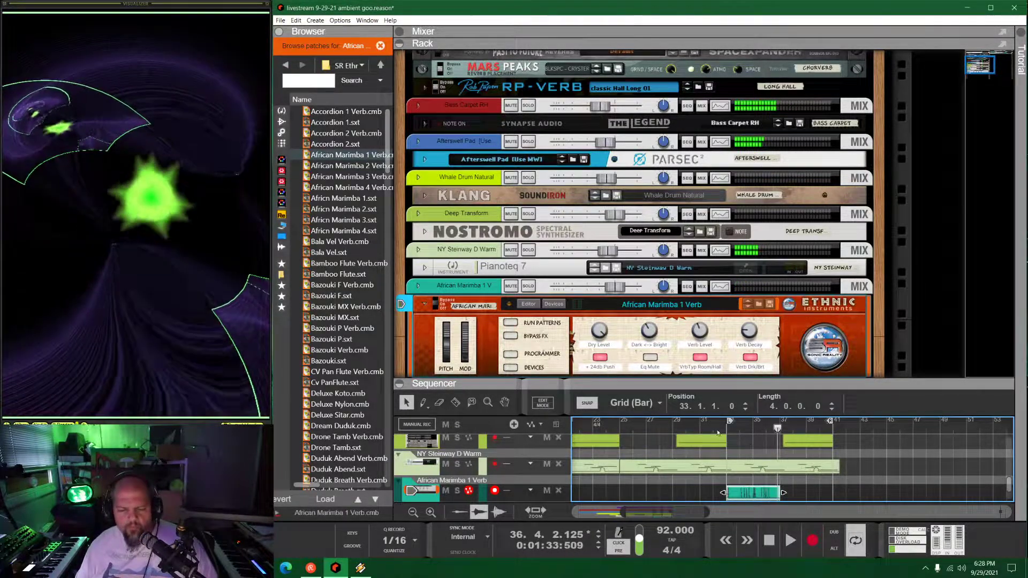
pyautogui.moveTo(750, 493); pyautogui.dragTo(818, 495)
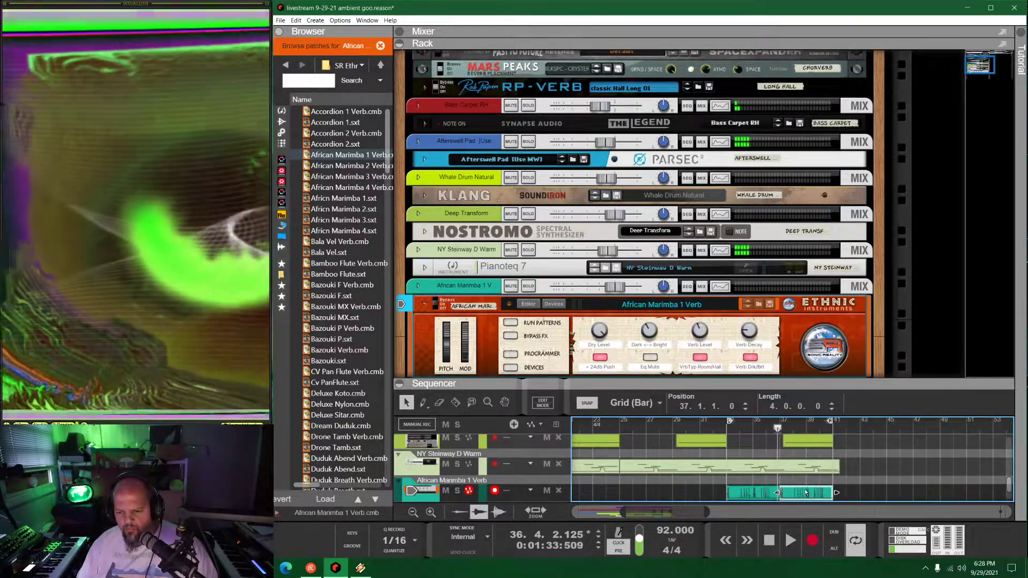
# Solo the marimba channel during playback and switch off its VrbTyp Room/Hall and Verb Drk/Brt options
pyautogui.press('space')
pyautogui.click(529, 287)
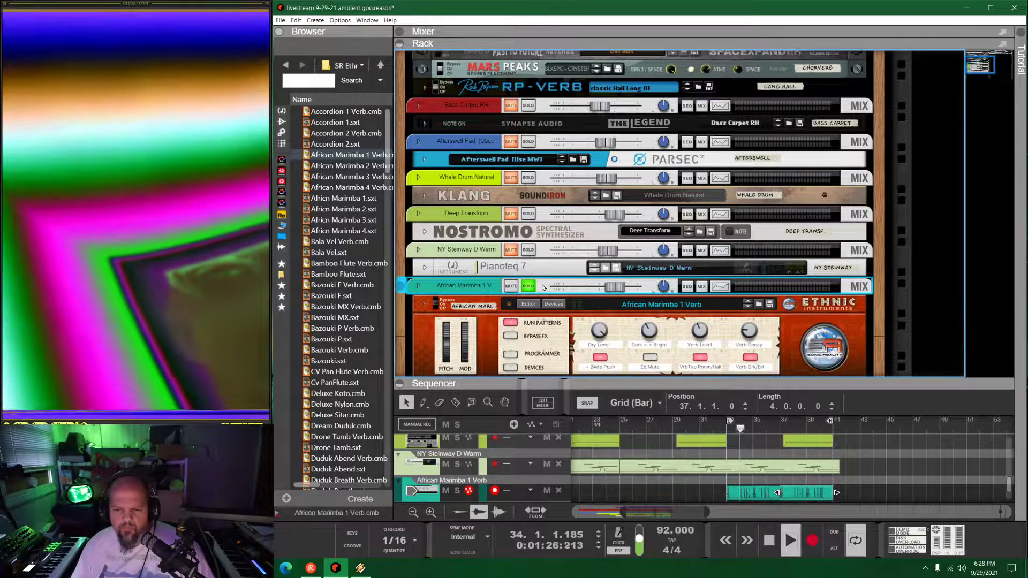
pyautogui.scroll(-3, 691, 315)
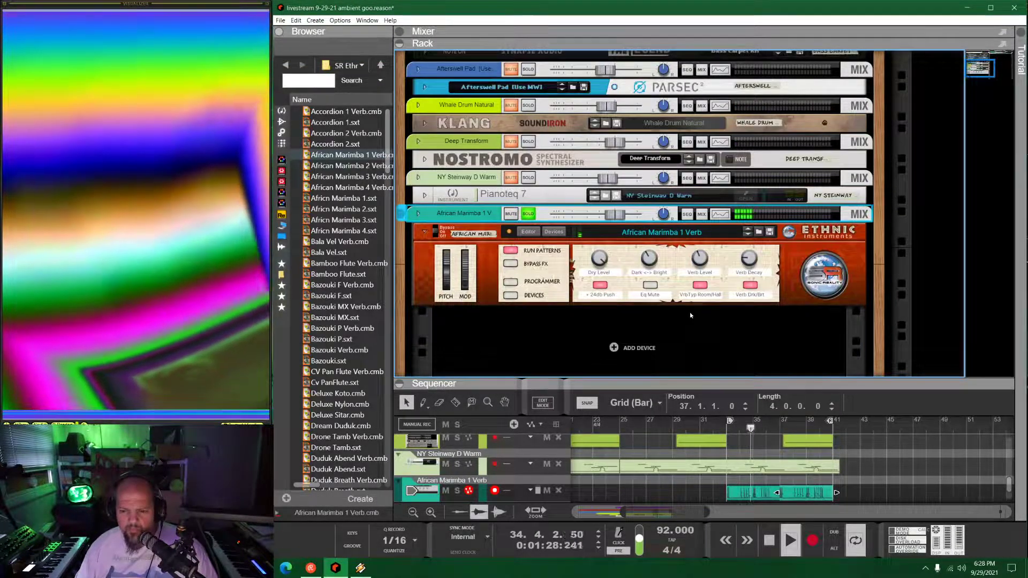
pyautogui.click(620, 289)
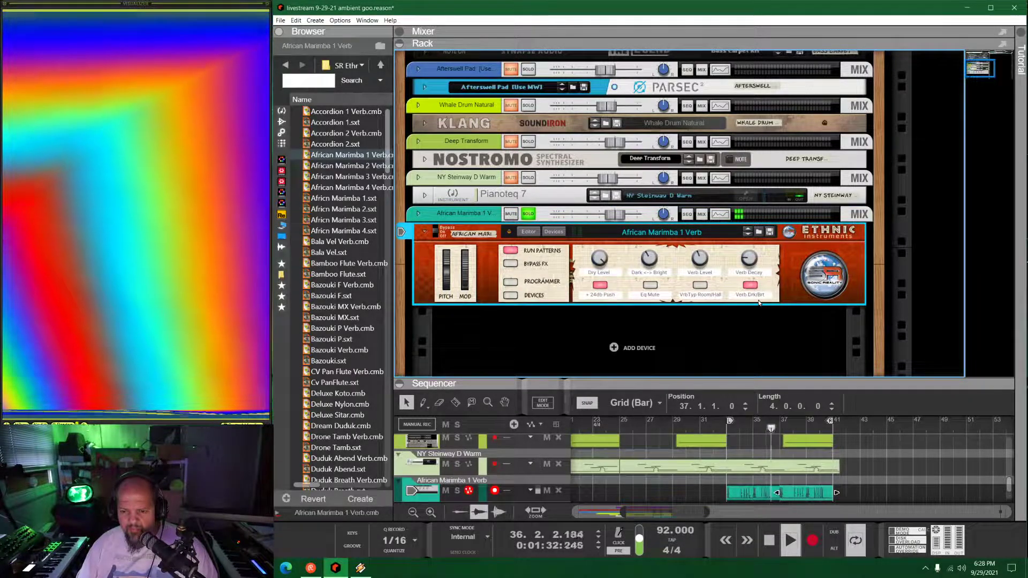
pyautogui.click(752, 287)
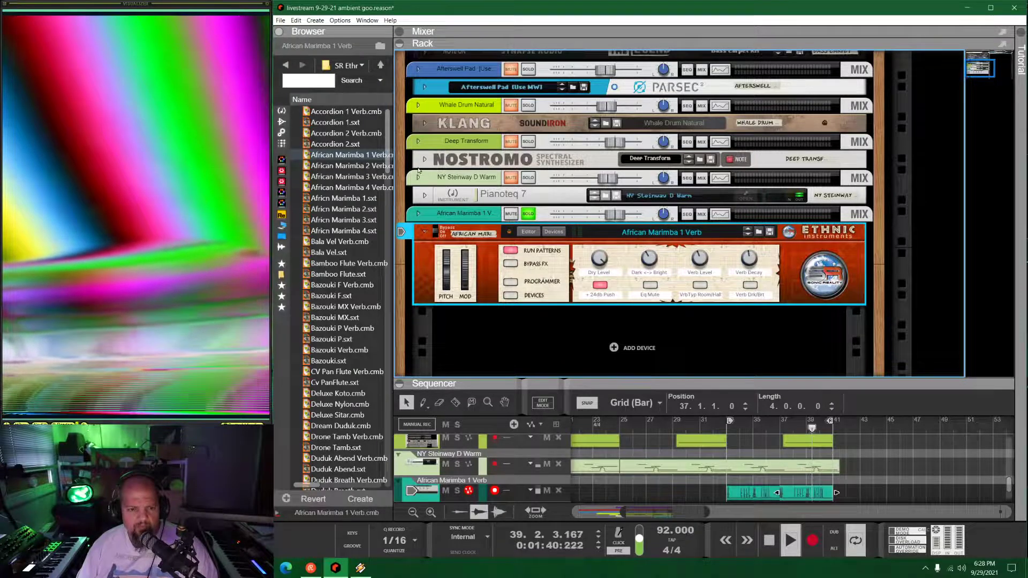
# Replace the marimba patch with Africn Marimba 1.sxt and set the NN-XT's master volume to 110
pyautogui.click(348, 133)
pyautogui.click(348, 198)
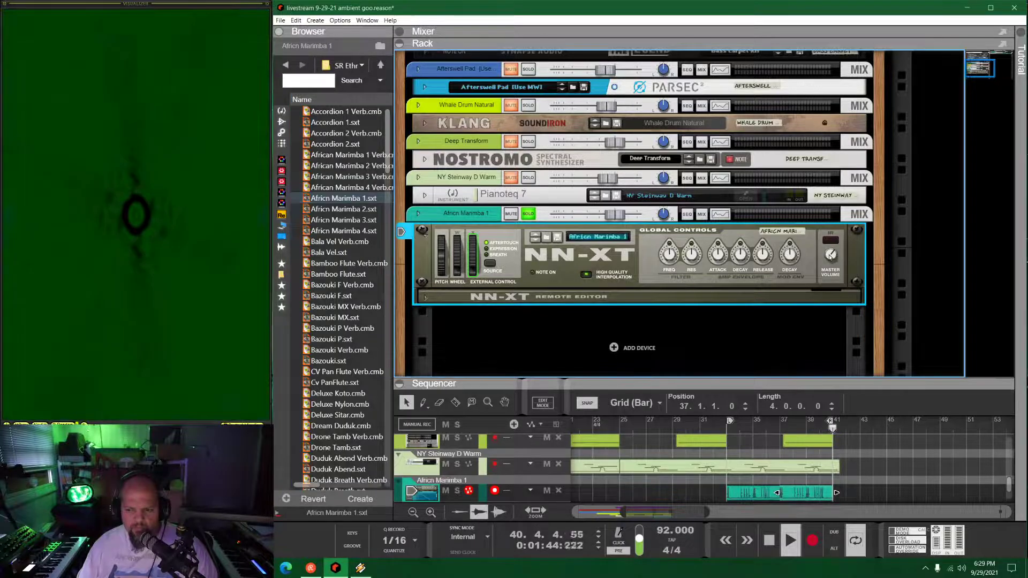
pyautogui.click(836, 252)
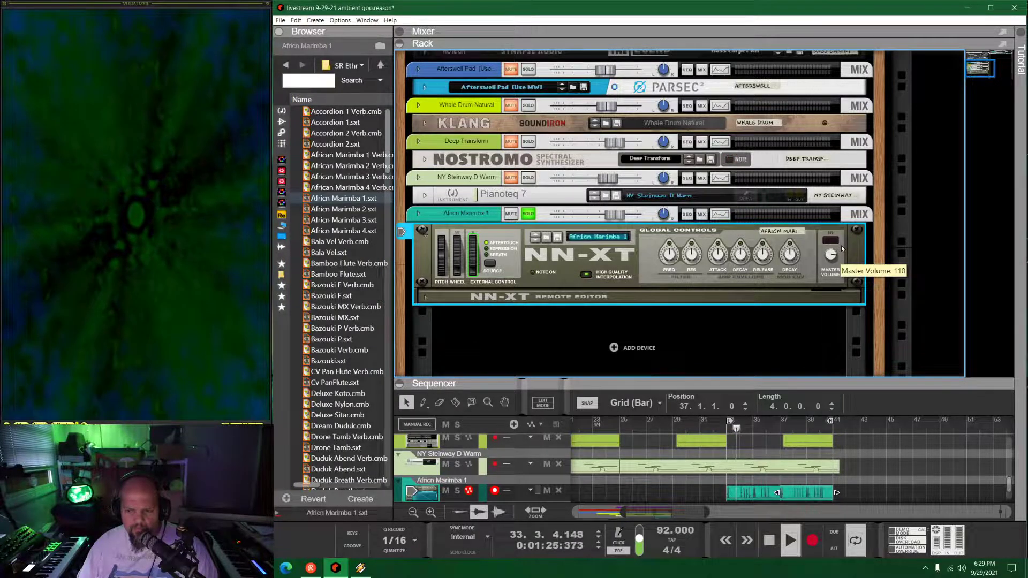
# Show the insert effects of the Africn Marimba 1 mix channel and add an Ouroboros effect there
pyautogui.click(419, 213)
pyautogui.click(440, 239)
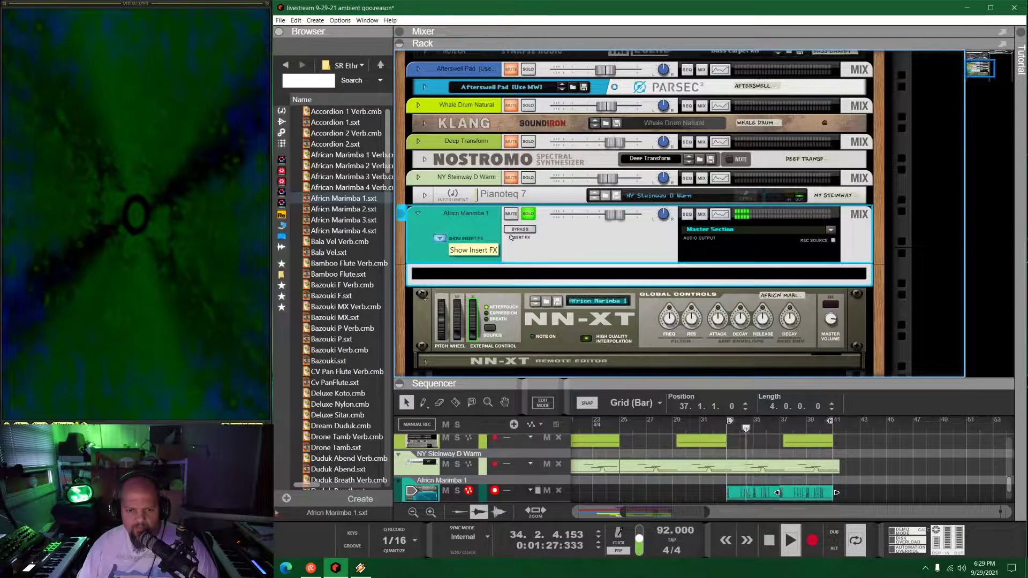
pyautogui.click(282, 124)
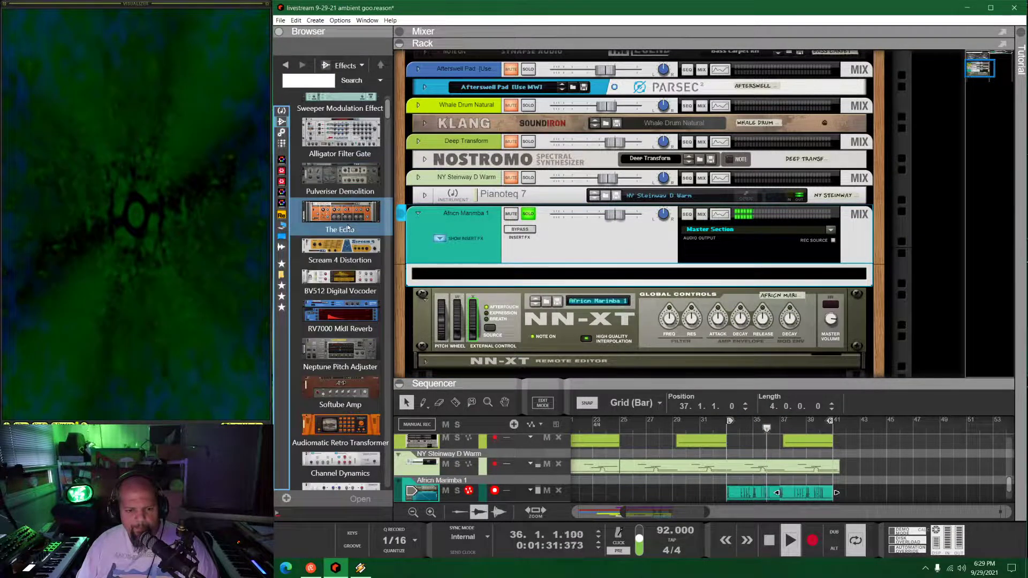
pyautogui.scroll(-10, 343, 228)
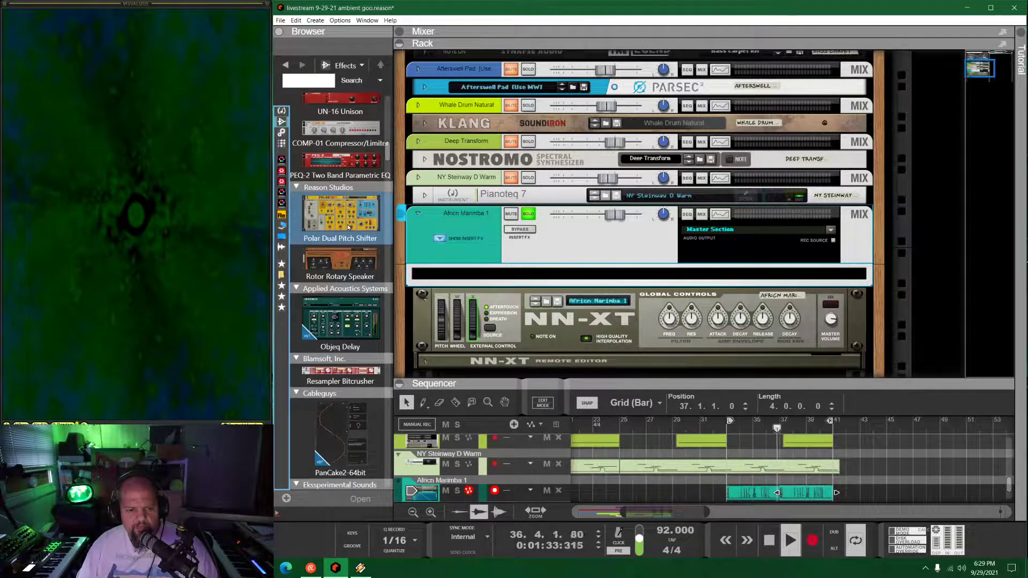
pyautogui.scroll(-10, 349, 227)
pyautogui.scroll(-3, 348, 228)
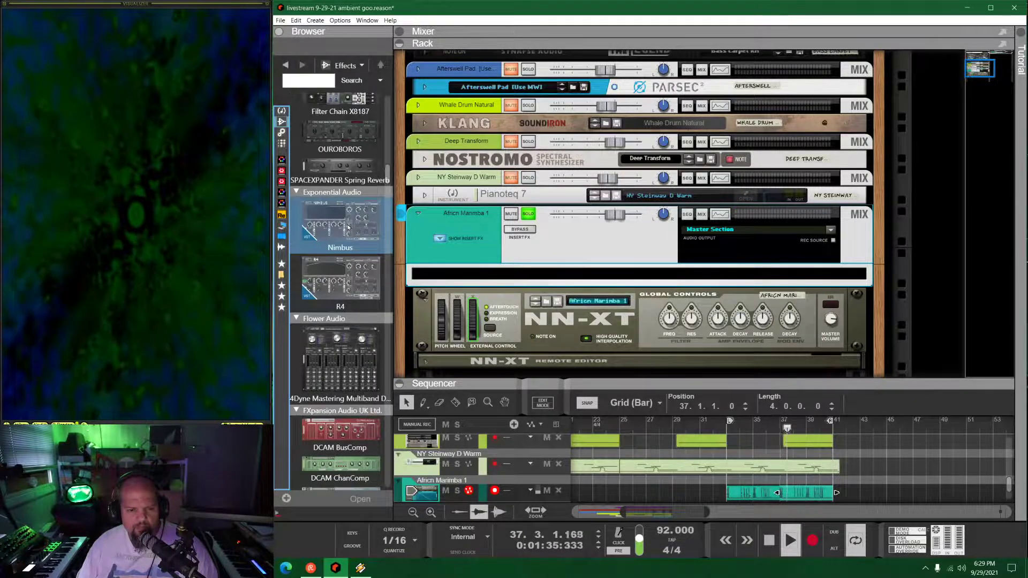
pyautogui.moveTo(333, 157); pyautogui.dragTo(593, 211)
pyautogui.scroll(-3, 590, 271)
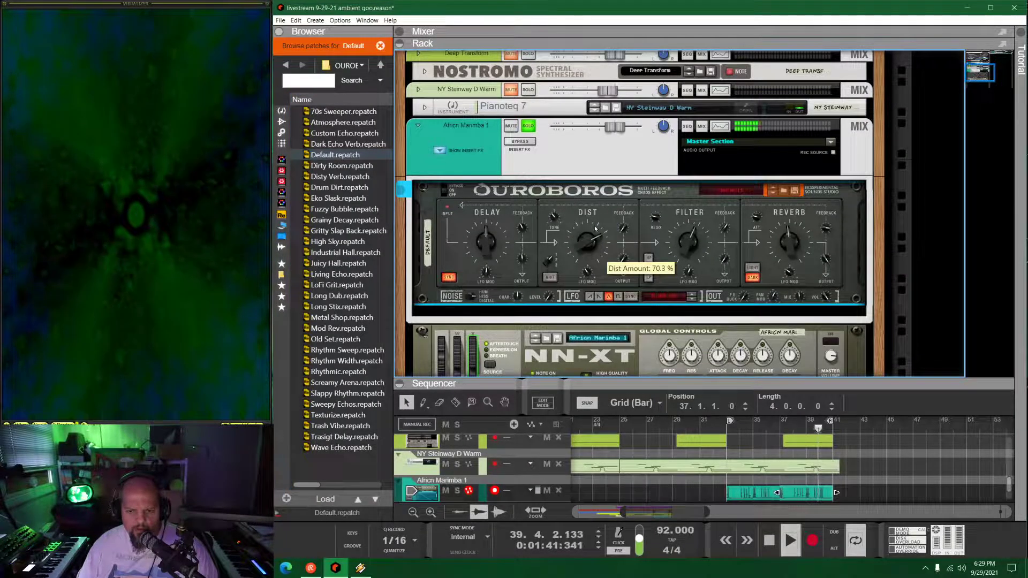
# Set the Ouroboros distortion output to 12.0 dB, raise its distortion and reverb amounts, and adjust the effect mix
pyautogui.moveTo(623, 260); pyautogui.dragTo(622, 236)
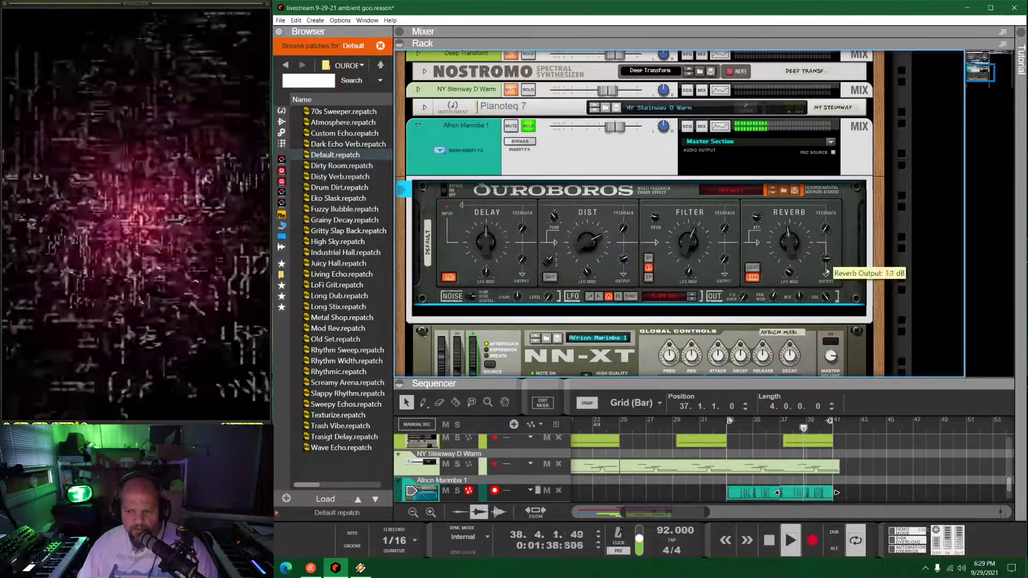
pyautogui.moveTo(828, 281); pyautogui.dragTo(795, 236)
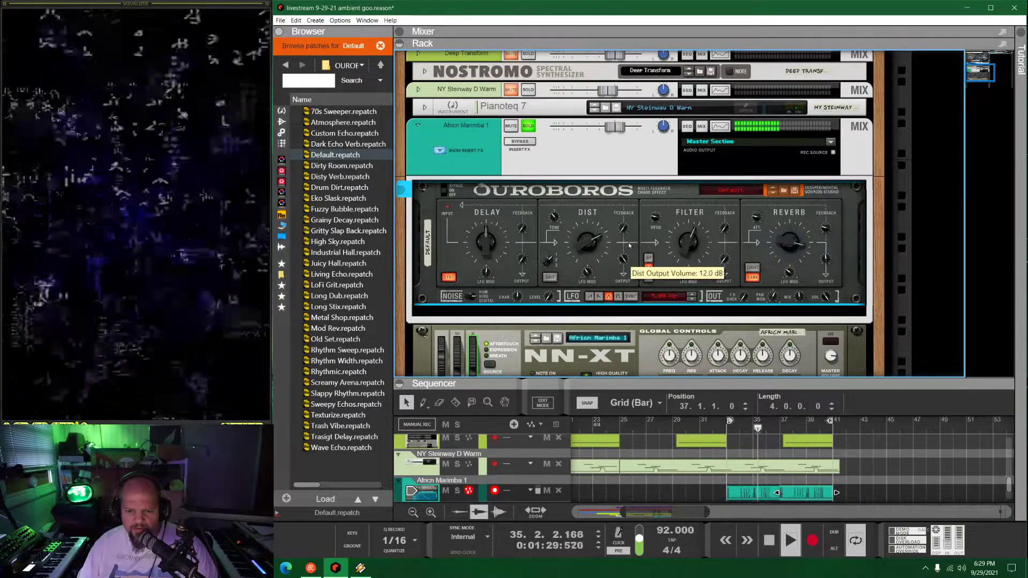
pyautogui.moveTo(588, 247); pyautogui.dragTo(588, 260)
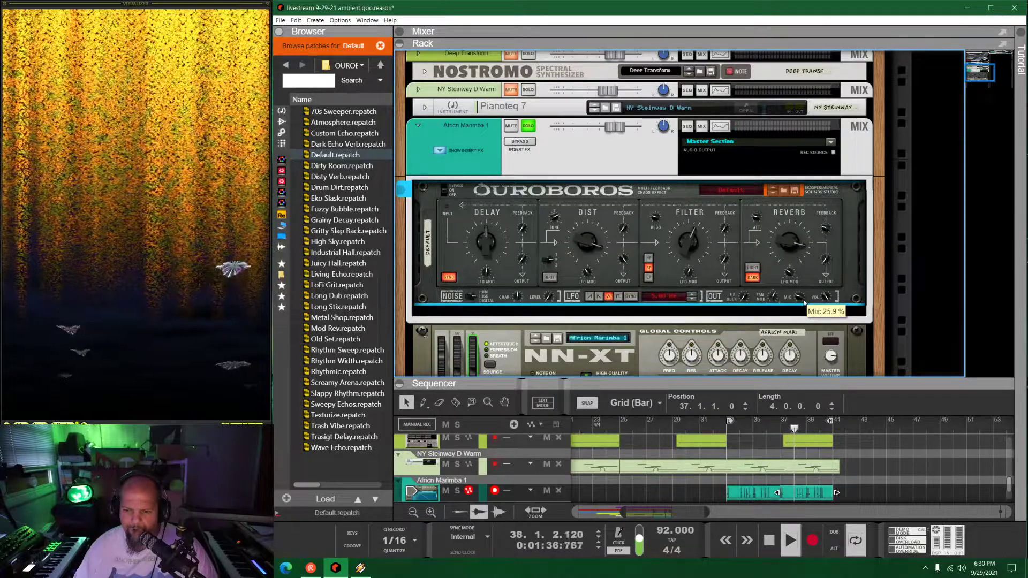
pyautogui.moveTo(805, 303); pyautogui.dragTo(806, 298)
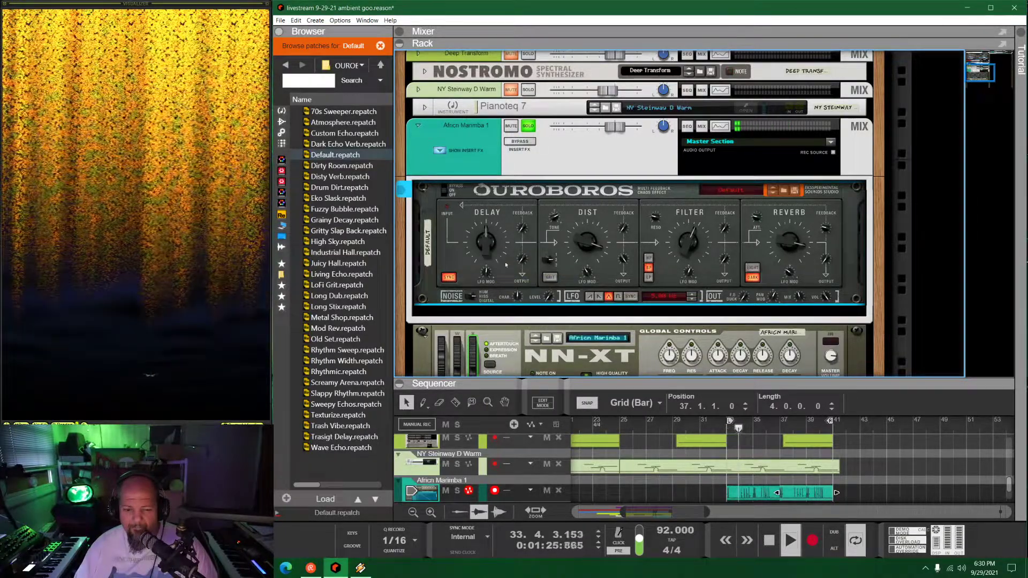
# Compare the Ouroboros delay without sync, set its synced time to 1/2T, and readjust the distortion feedback and mix
pyautogui.click(450, 278)
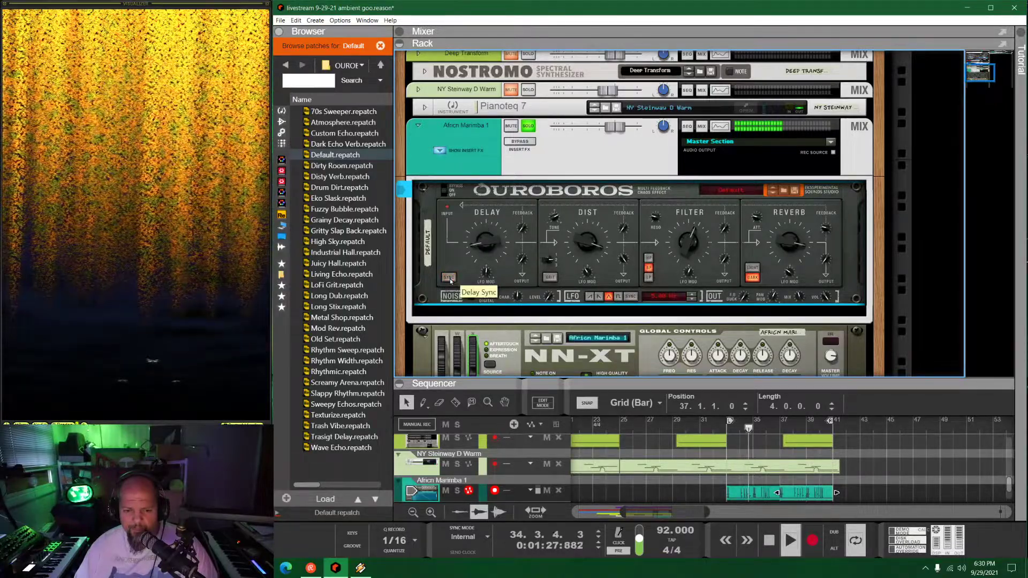
pyautogui.click(450, 278)
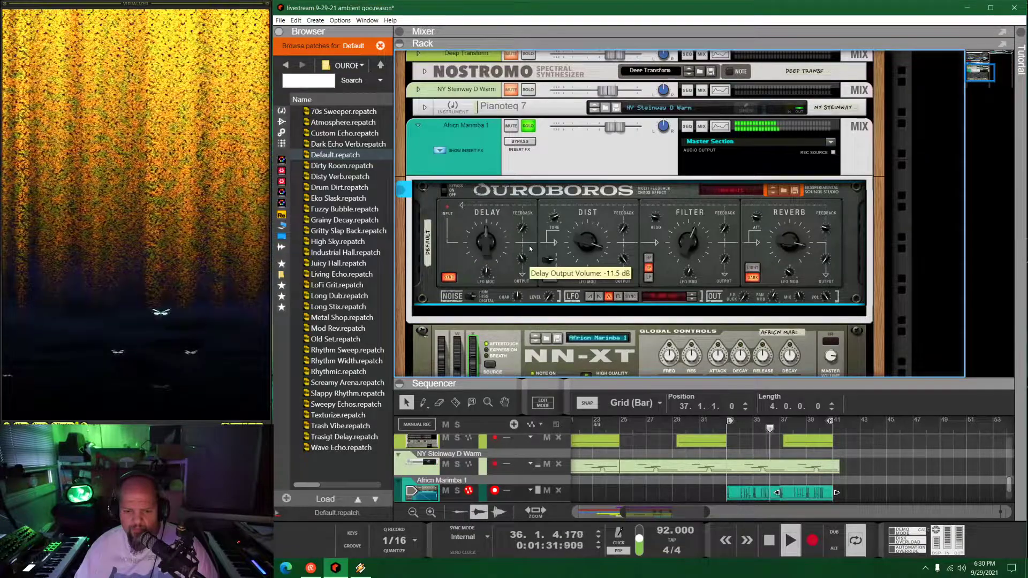
pyautogui.moveTo(488, 247); pyautogui.dragTo(481, 244)
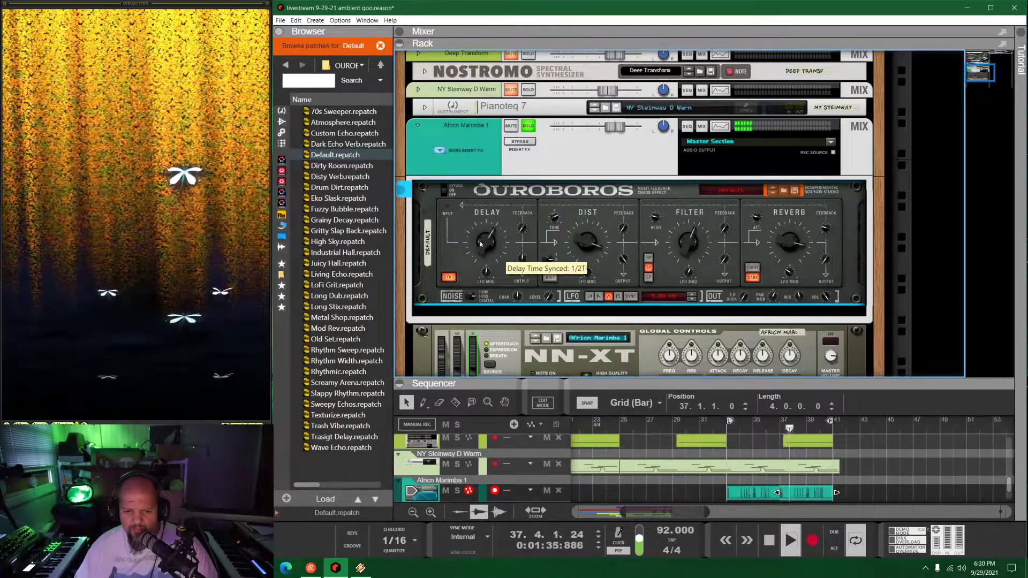
pyautogui.scroll(1, 481, 244)
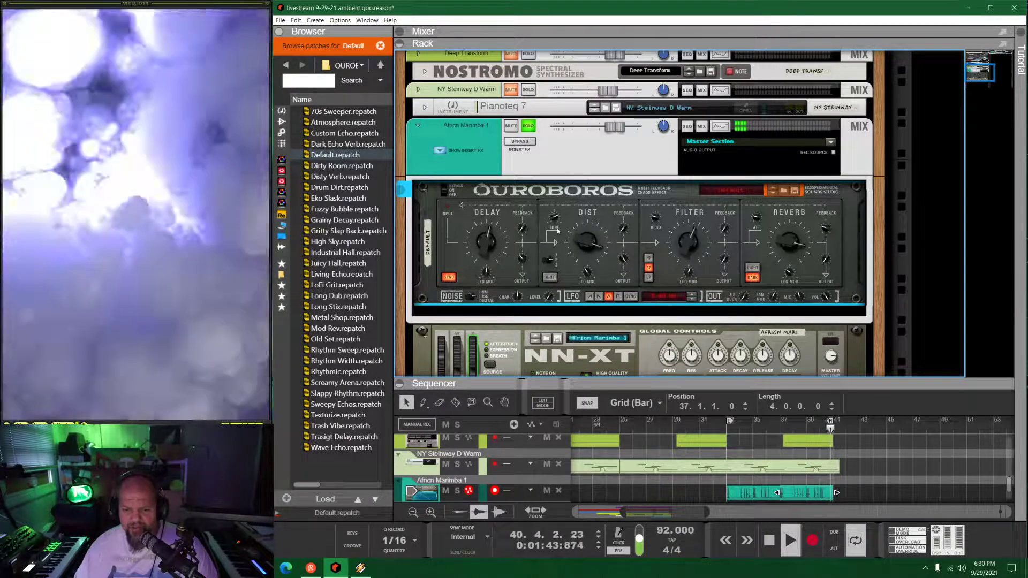
pyautogui.moveTo(631, 217); pyautogui.dragTo(632, 220)
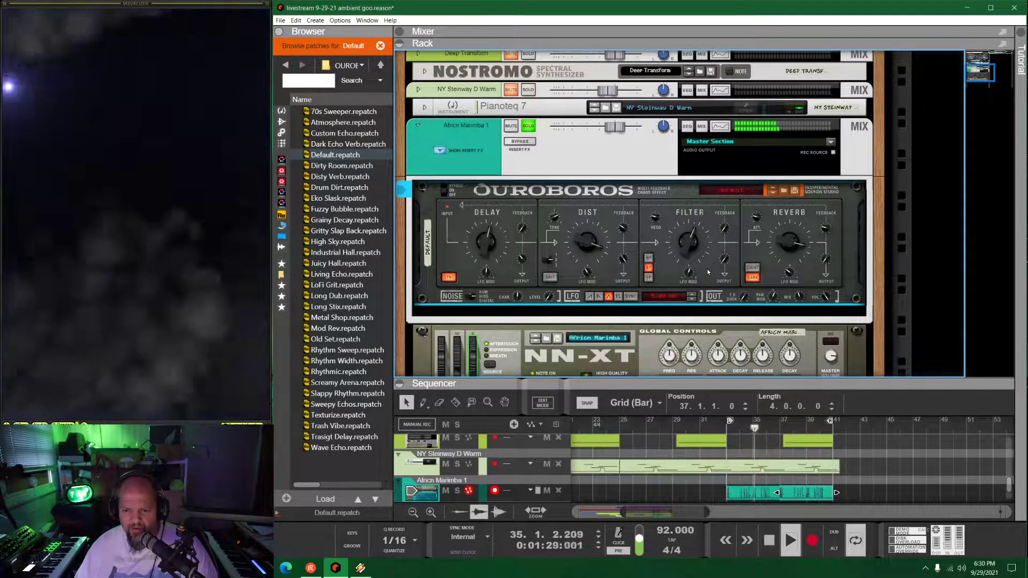
pyautogui.moveTo(811, 303)
pyautogui.mouseDown()
pyautogui.moveTo(806, 327)
pyautogui.moveTo(802, 292)
pyautogui.mouseUp()
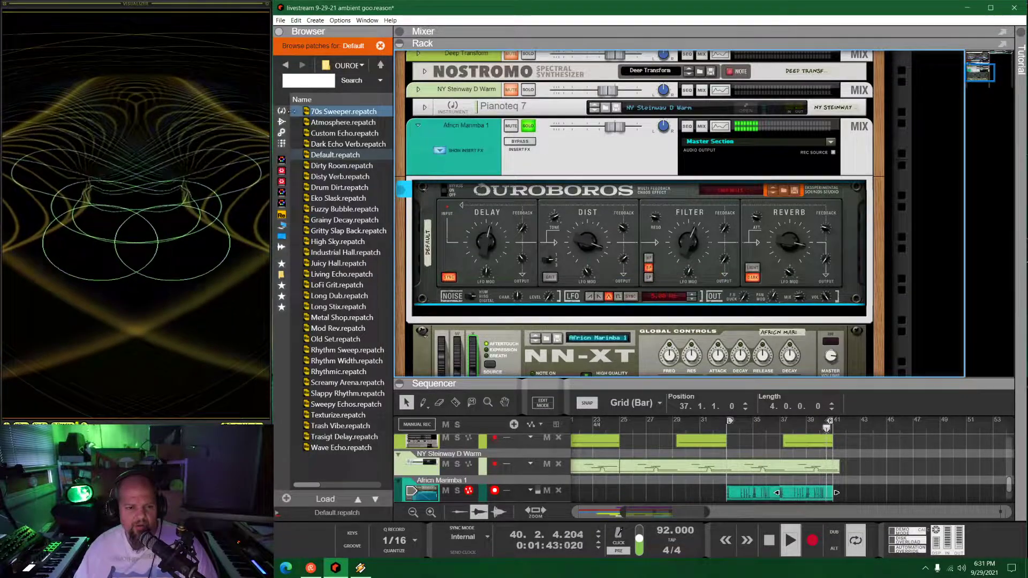
# Replace the Ouroboros insert with a Scream 4 unit and set its damage type to Scream
pyautogui.click(282, 121)
pyautogui.moveTo(340, 321); pyautogui.dragTo(592, 235)
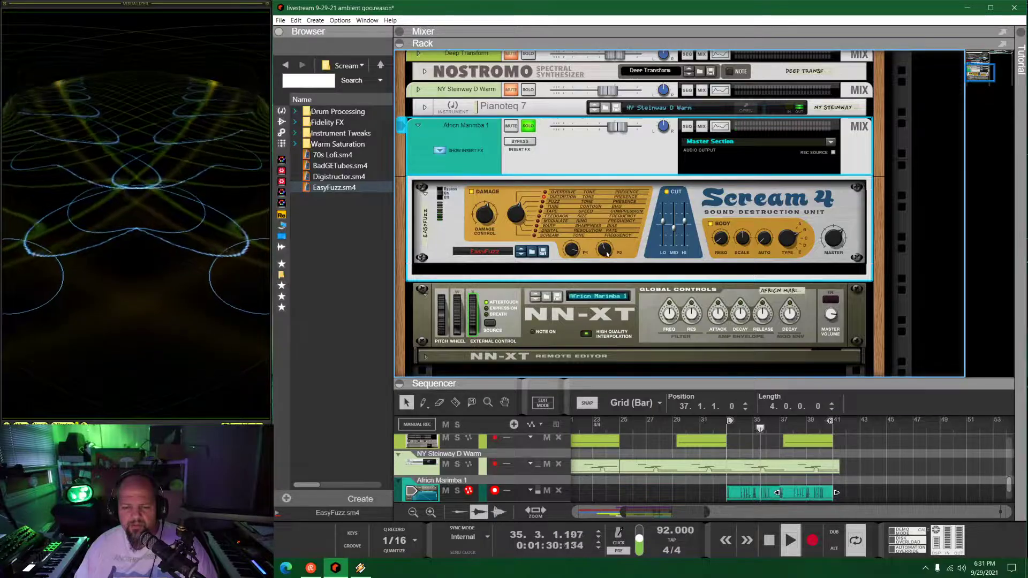
pyautogui.click(796, 243)
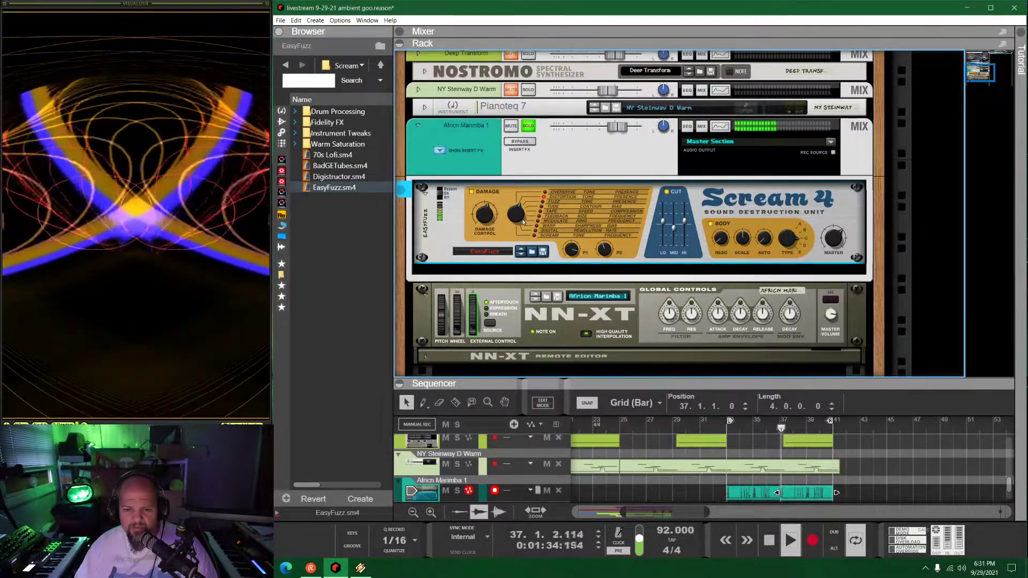
pyautogui.click(535, 235)
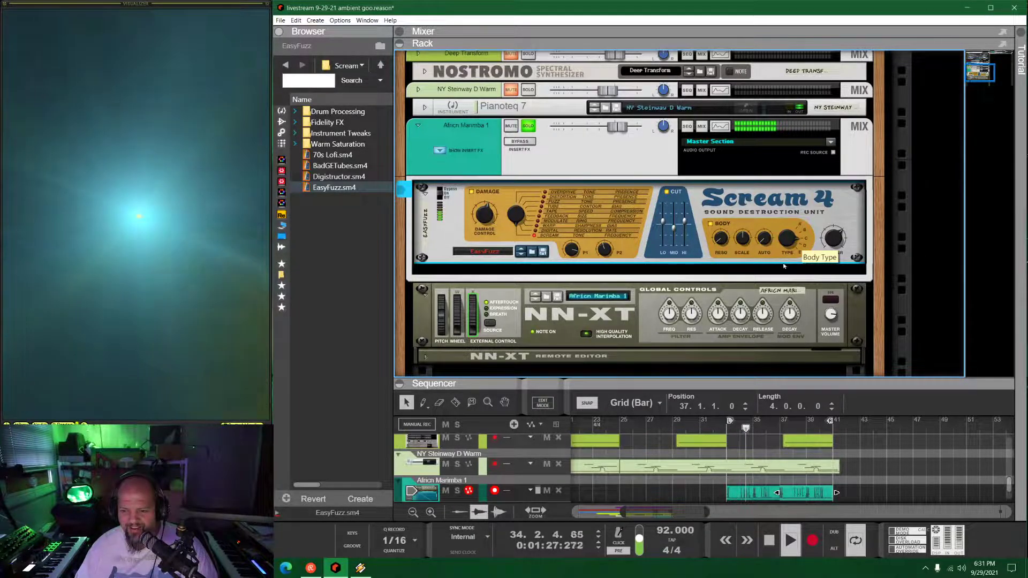
# Change the Scream 4 body type and set Parameter 2 to about 102
pyautogui.click(788, 257)
pyautogui.click(788, 257)
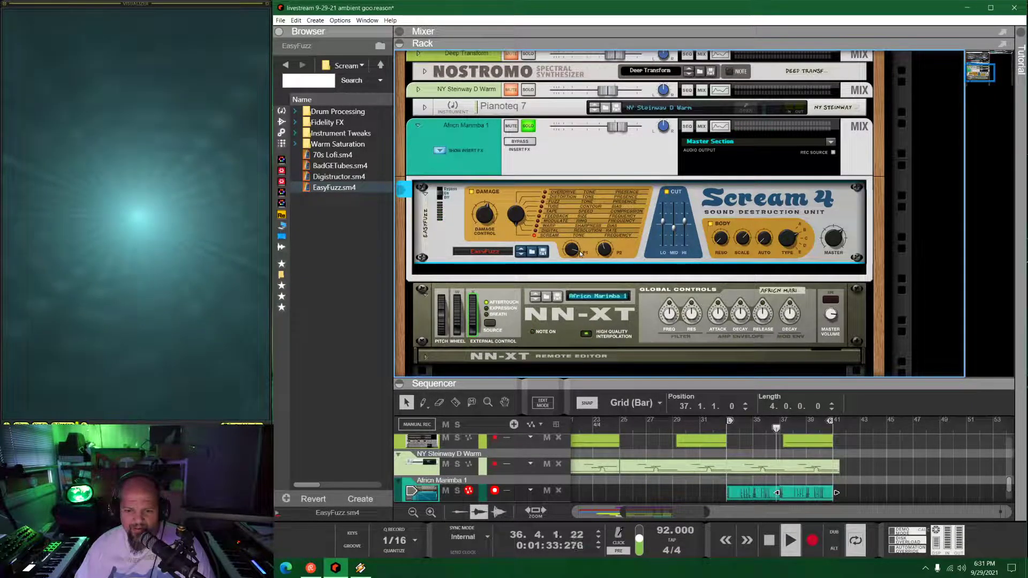
pyautogui.moveTo(606, 249); pyautogui.dragTo(618, 236)
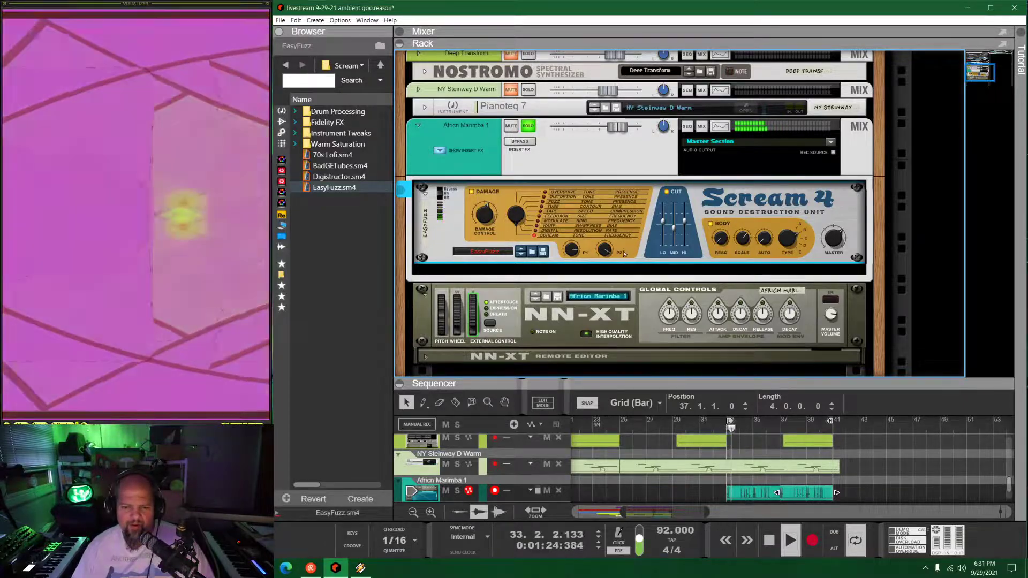
pyautogui.moveTo(606, 251); pyautogui.dragTo(605, 256)
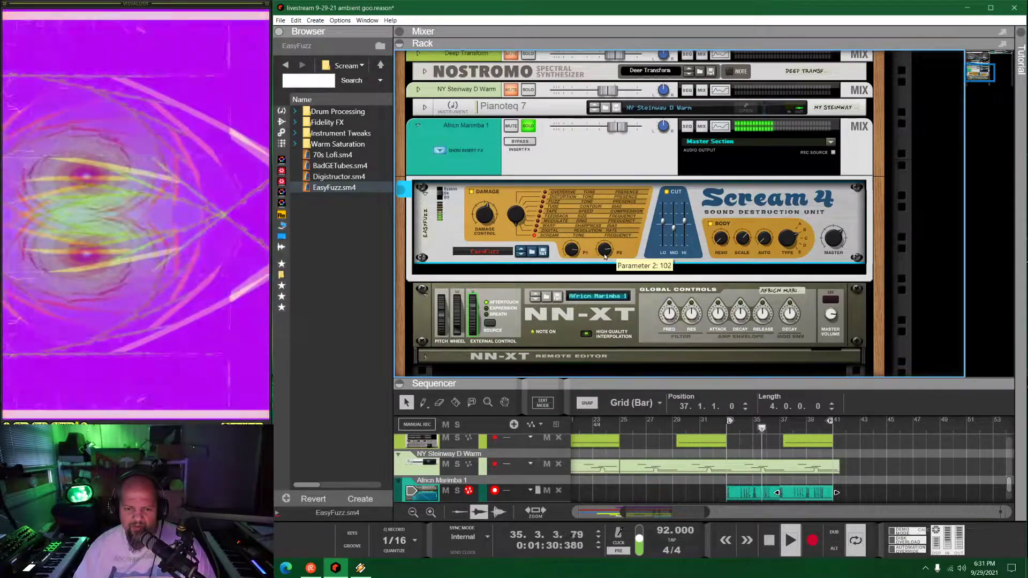
# Insert a Softube FET Compressor after Scream 4, set its ratio to about 19.2, adjust attack and release, and fold the unit
pyautogui.click(281, 286)
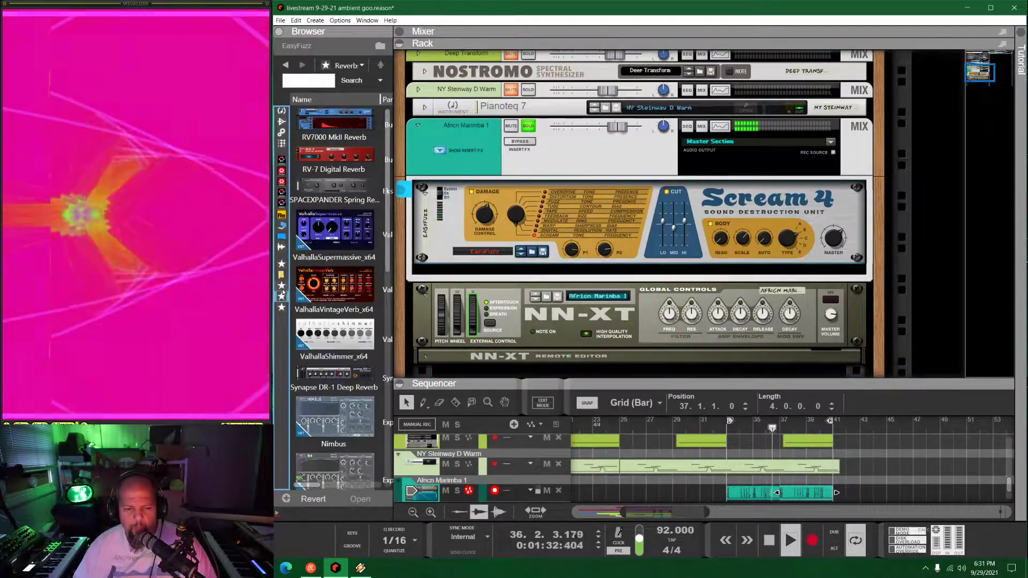
pyautogui.moveTo(333, 413); pyautogui.dragTo(567, 262)
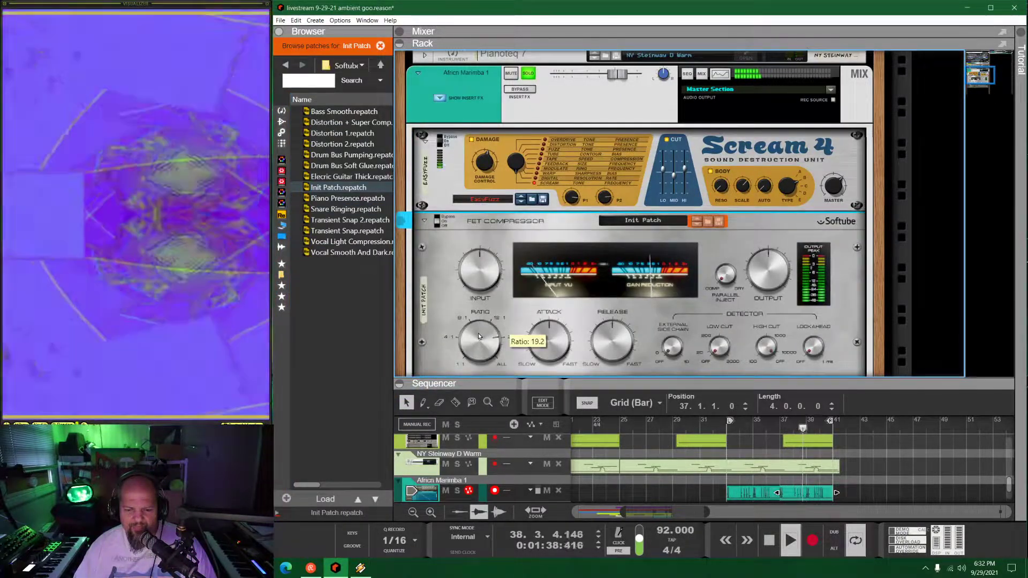
pyautogui.moveTo(552, 336); pyautogui.dragTo(614, 333)
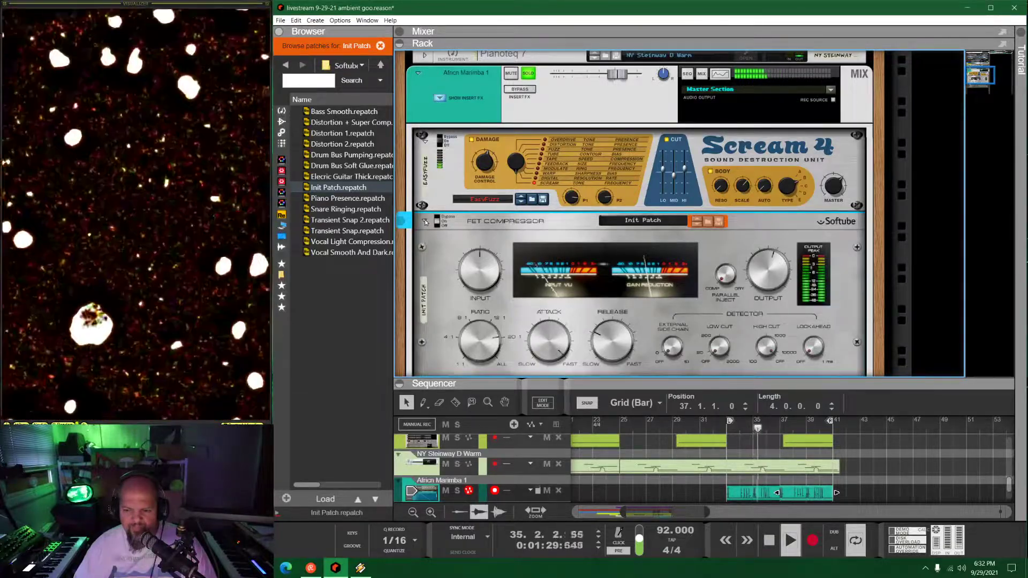
pyautogui.click(426, 222)
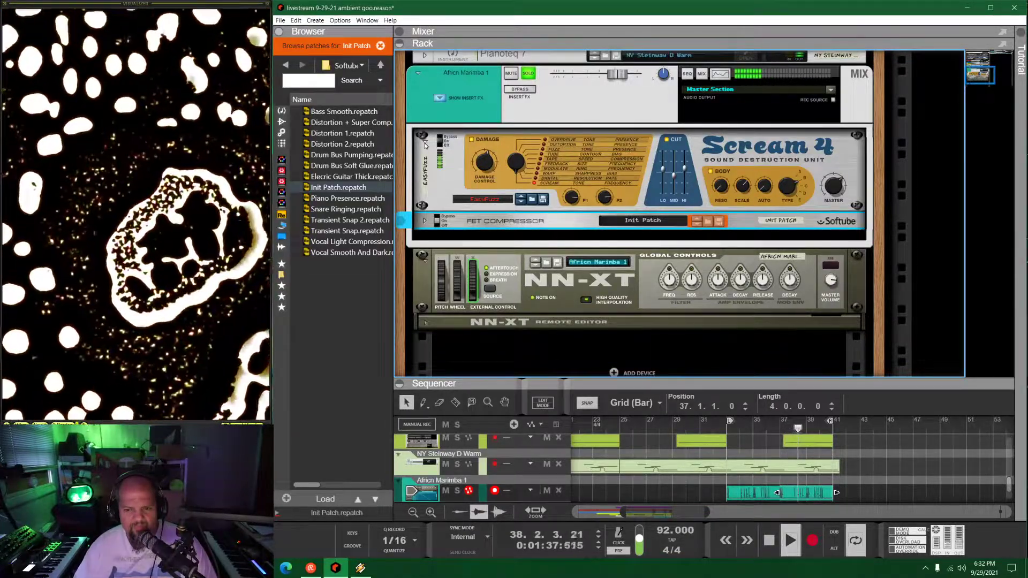
# Lower the low band in Scream 4's Cut section, set Damage Control to about 72, and fold the unit
pyautogui.moveTo(662, 174); pyautogui.dragTo(665, 184)
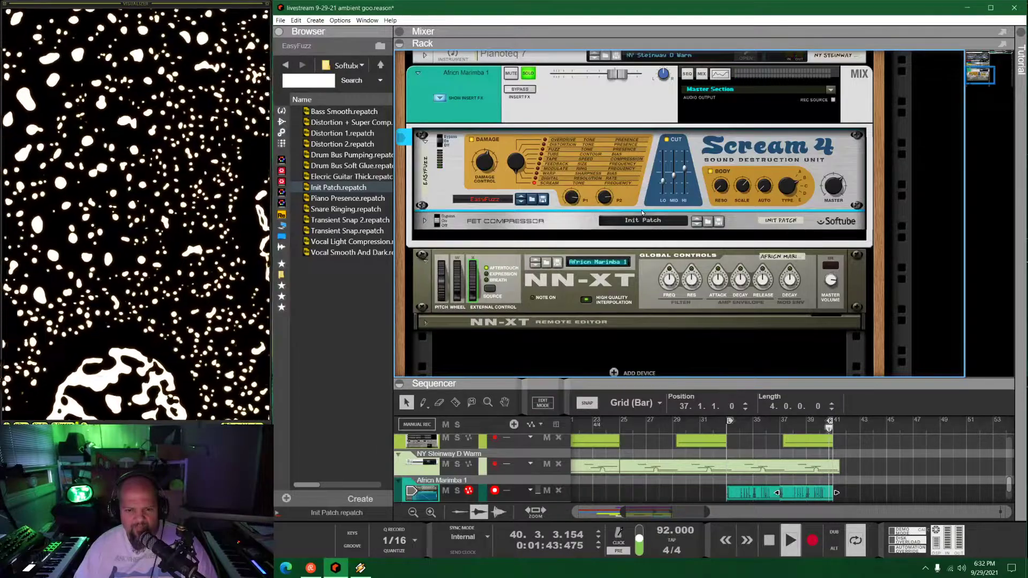
pyautogui.moveTo(497, 172)
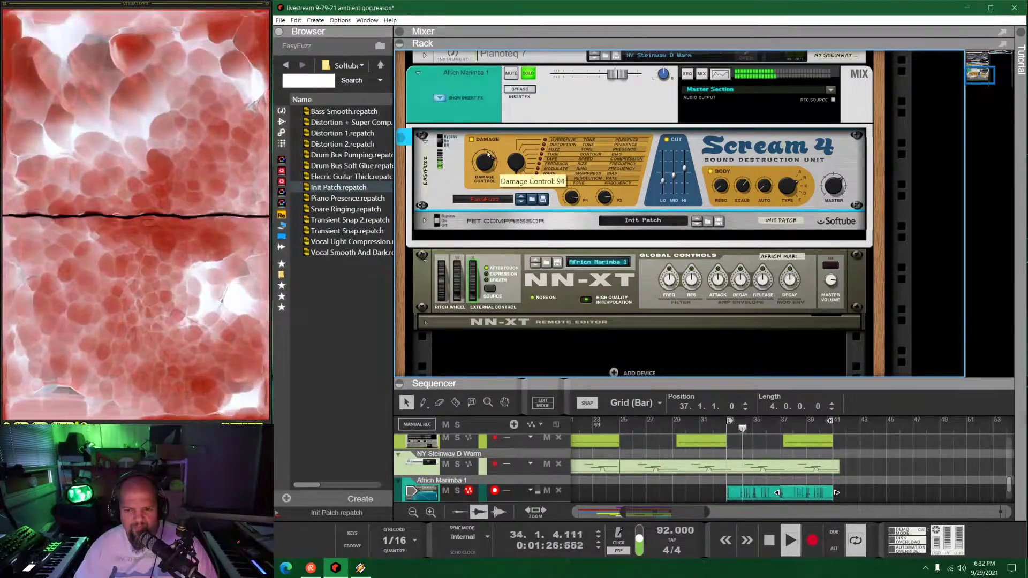
pyautogui.moveTo(489, 155)
pyautogui.mouseDown()
pyautogui.moveTo(493, 182)
pyautogui.moveTo(491, 168)
pyautogui.mouseUp()
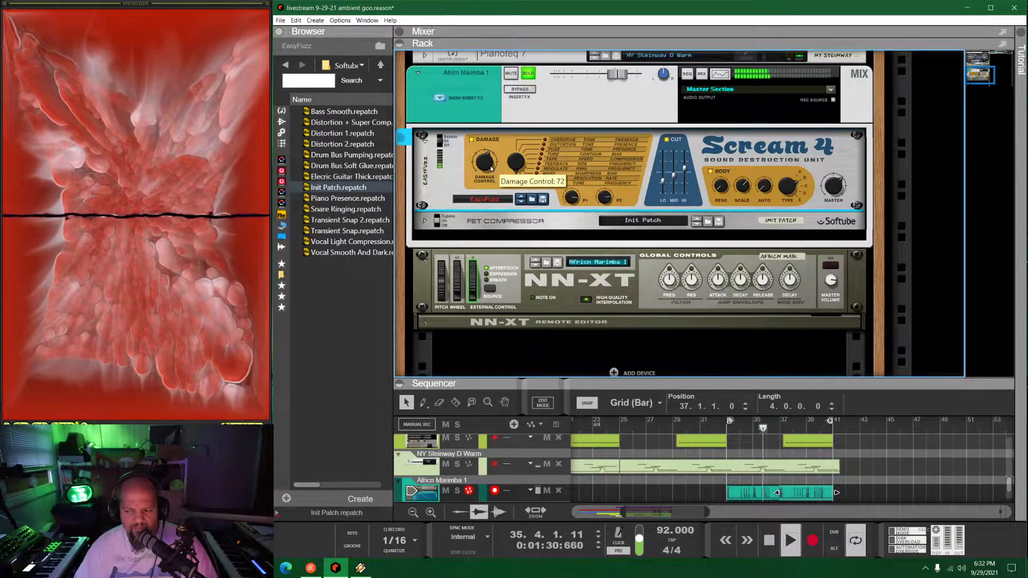
pyautogui.click(425, 144)
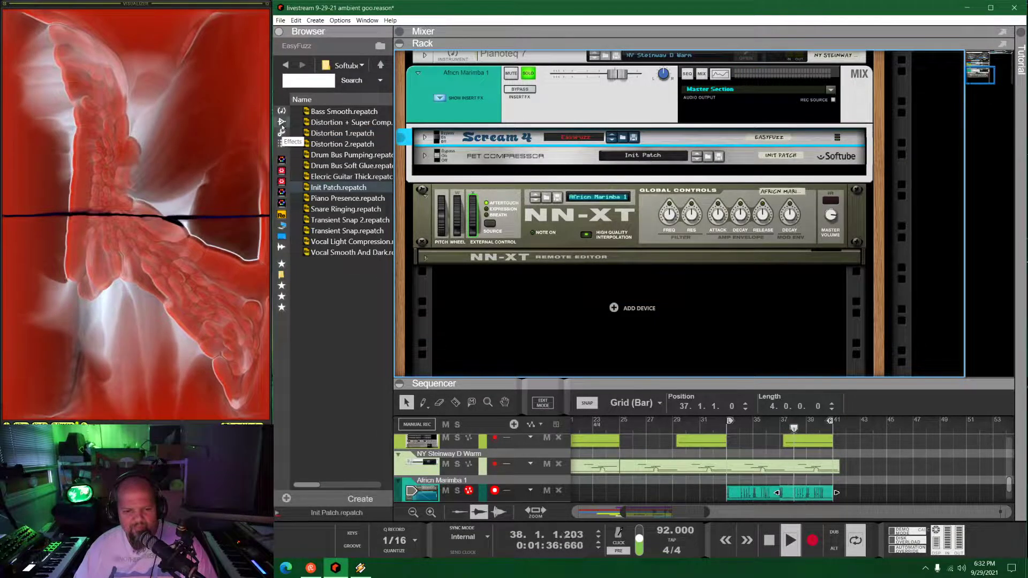
# Insert an Objeq Delay after the FET Compressor and adjust its mixer balance and first delay time
pyautogui.click(282, 308)
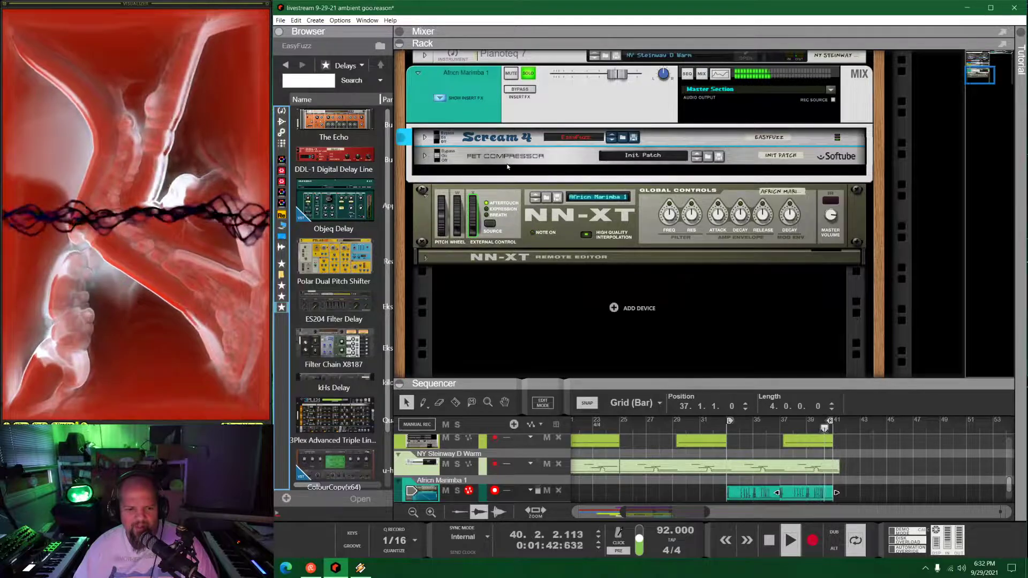
pyautogui.moveTo(334, 203); pyautogui.dragTo(585, 162)
pyautogui.moveTo(239, 26); pyautogui.dragTo(726, 141)
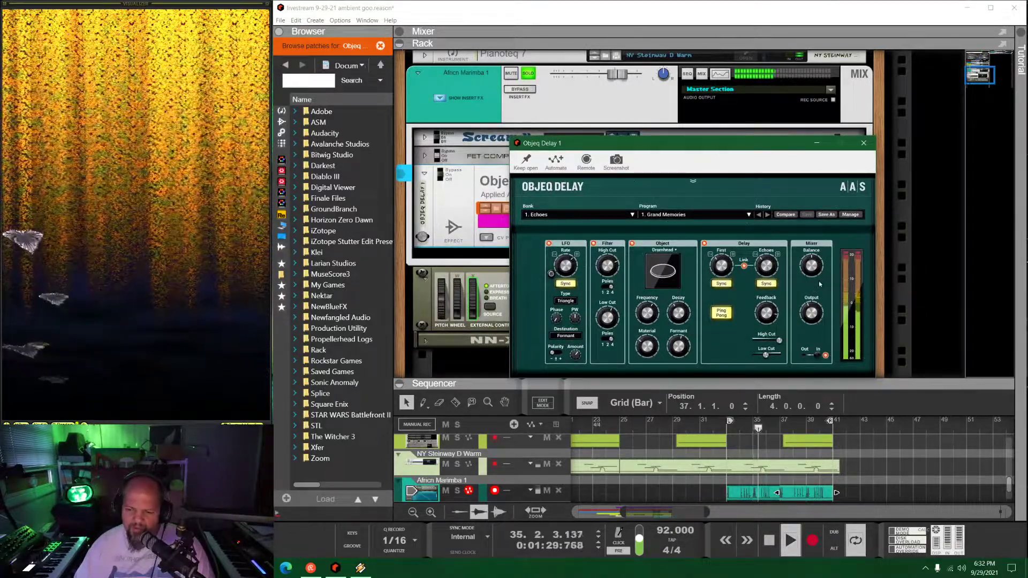
pyautogui.moveTo(811, 265); pyautogui.dragTo(811, 264)
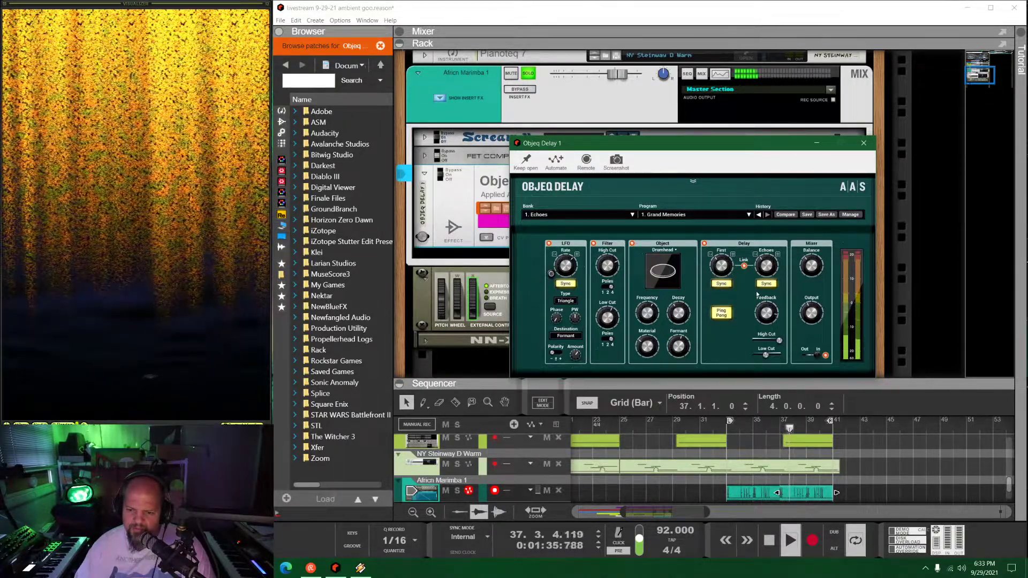
pyautogui.click(724, 271)
pyautogui.moveTo(722, 267); pyautogui.dragTo(721, 262)
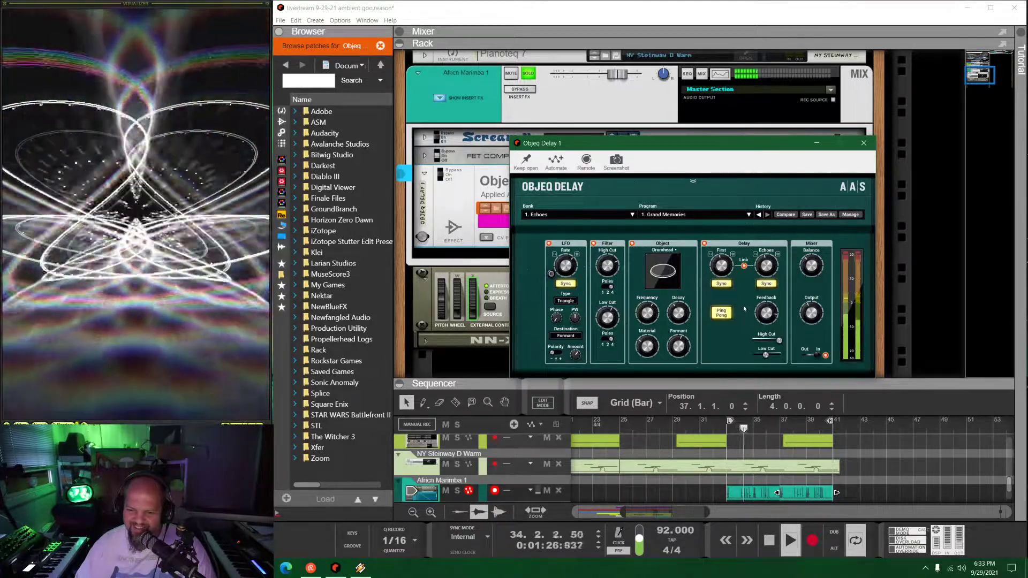
# Try the Plate object in Objeq Delay, with its frequency around 128 Hz and material around 76%, and adjust its formant
pyautogui.click(669, 273)
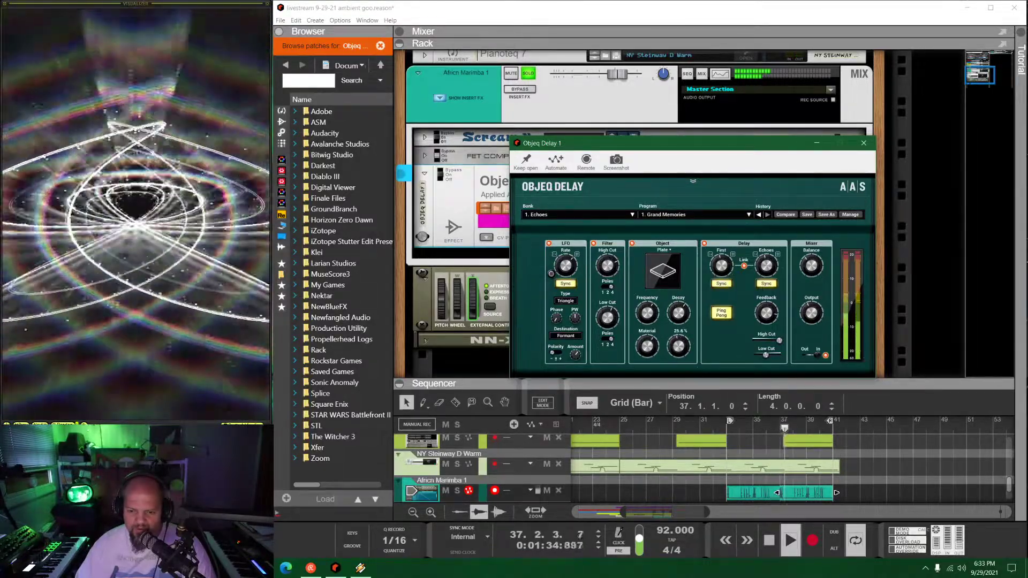
pyautogui.moveTo(648, 316)
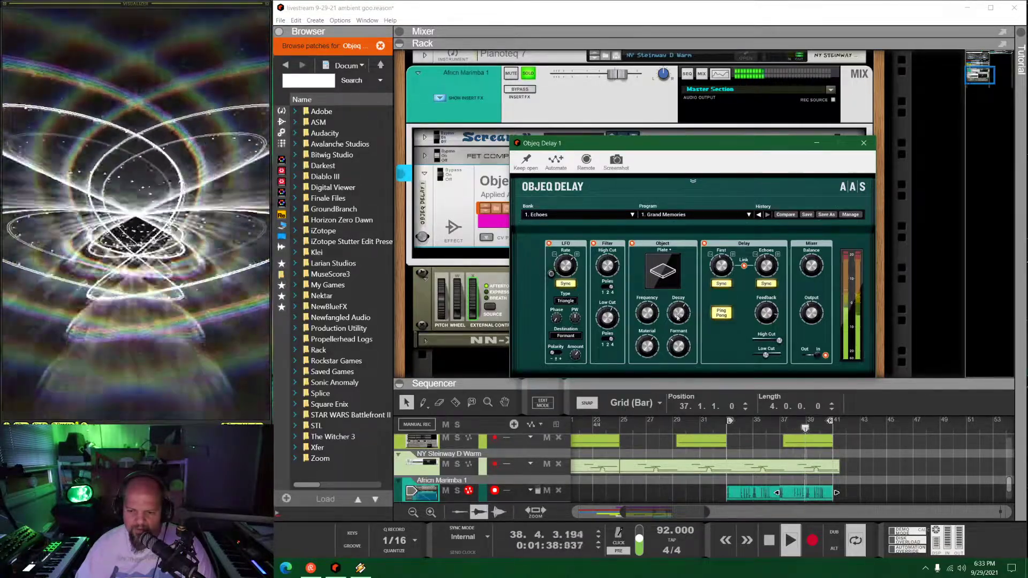
pyautogui.moveTo(645, 343)
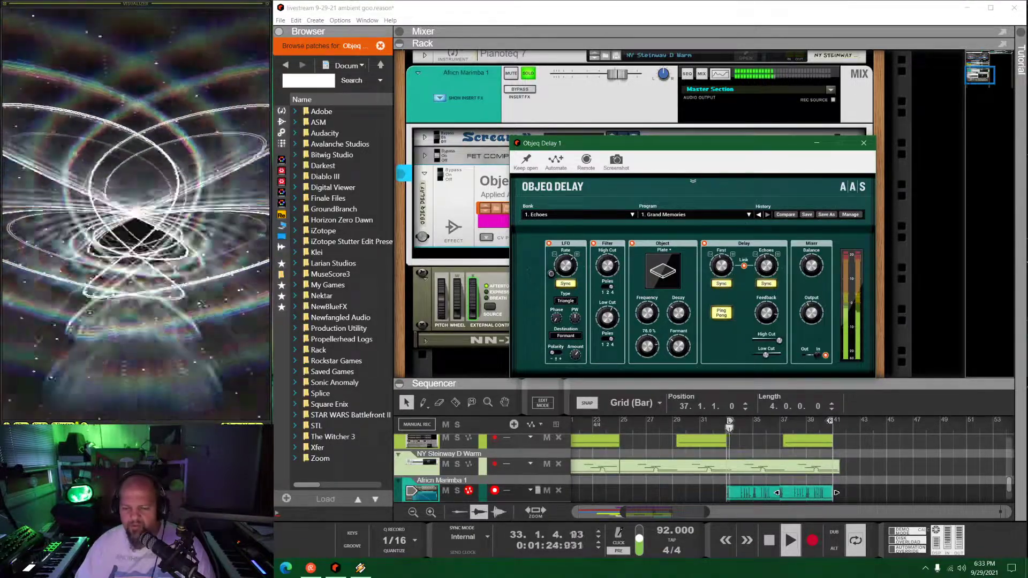
pyautogui.moveTo(678, 345)
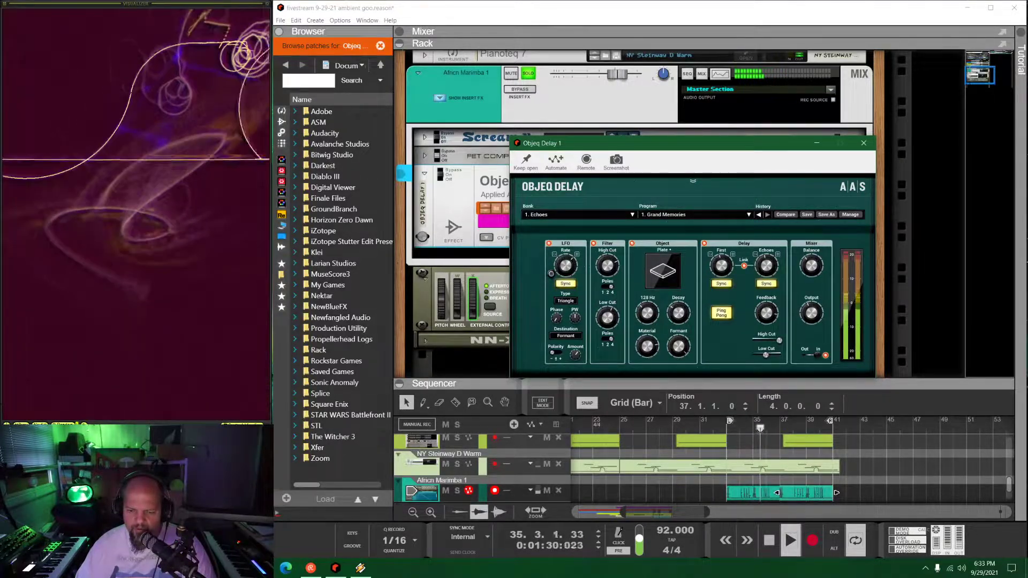
# Change the Objeq Delay object to Beam, readjust frequency, decay, material and formant, set the balance to W 77, and close its window
pyautogui.click(663, 268)
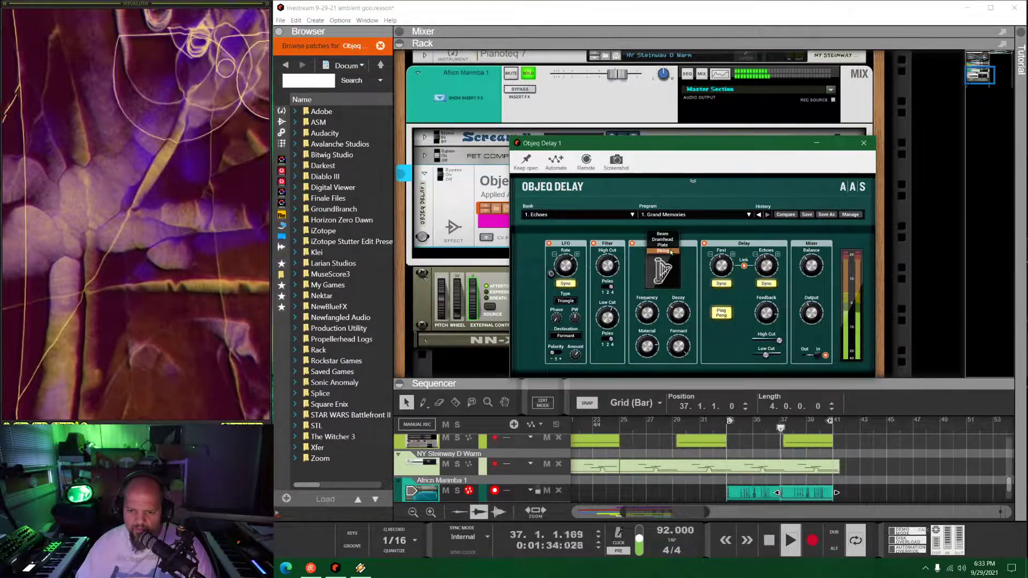
pyautogui.click(665, 264)
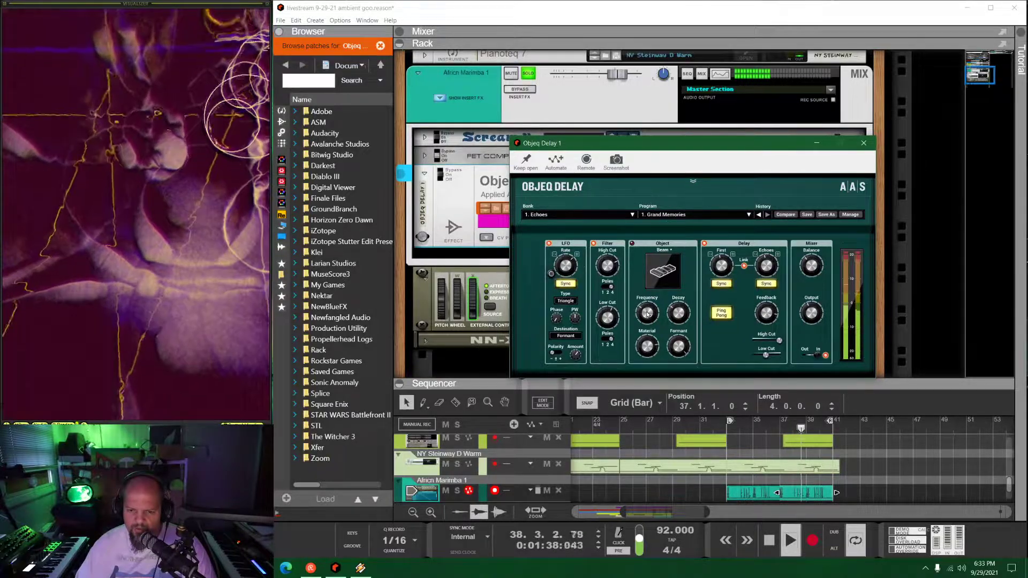
pyautogui.moveTo(648, 314); pyautogui.dragTo(648, 306)
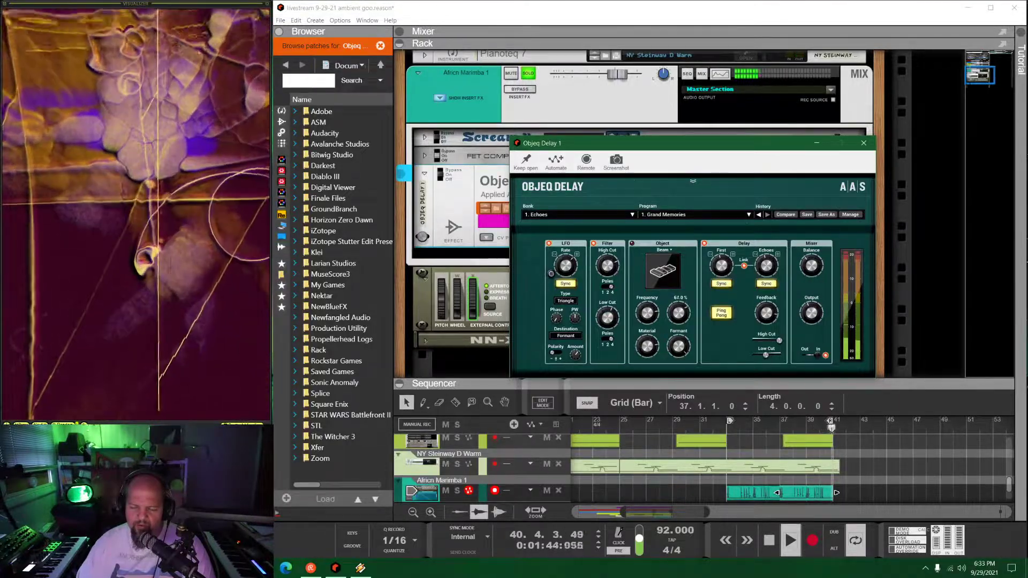
pyautogui.moveTo(679, 313); pyautogui.dragTo(678, 311)
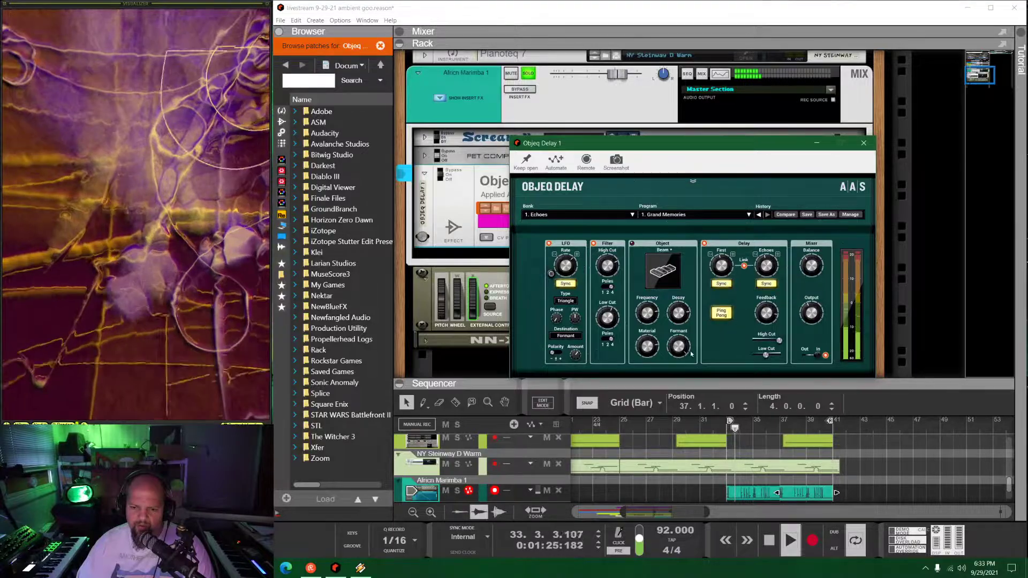
pyautogui.moveTo(650, 347); pyautogui.dragTo(678, 349)
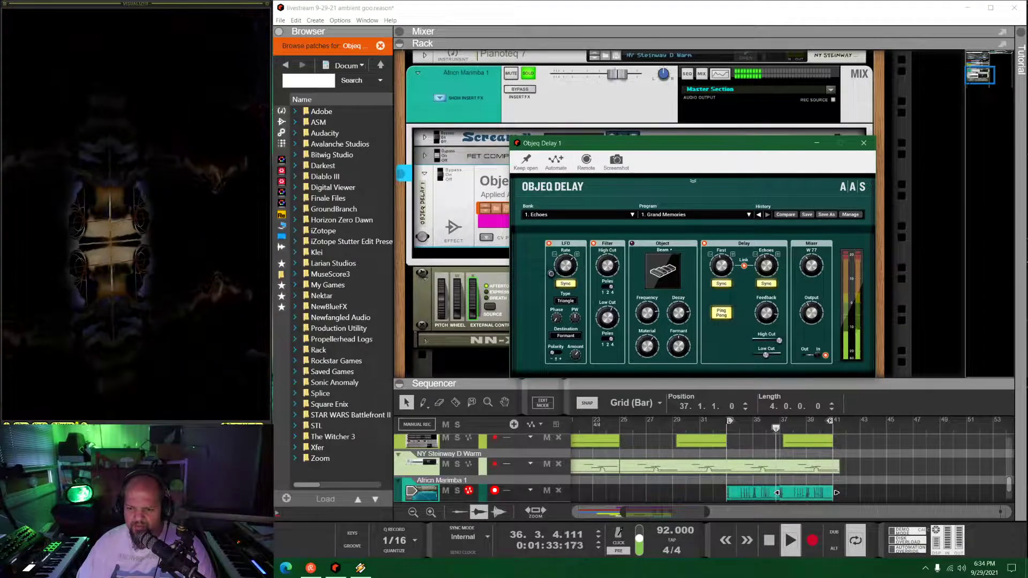
pyautogui.click(864, 143)
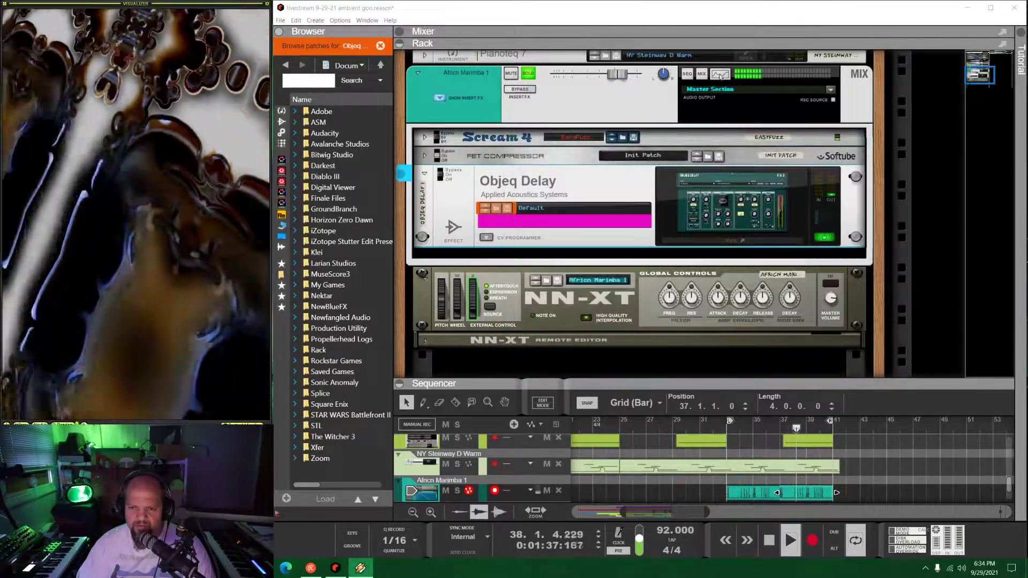
# In the marimba channel's Spectrum EQ, set the high-pass filter to about 1.29 kHz and enable a low-pass filter around 5 kHz
pyautogui.press('F2')
pyautogui.moveTo(488, 258); pyautogui.dragTo(624, 259)
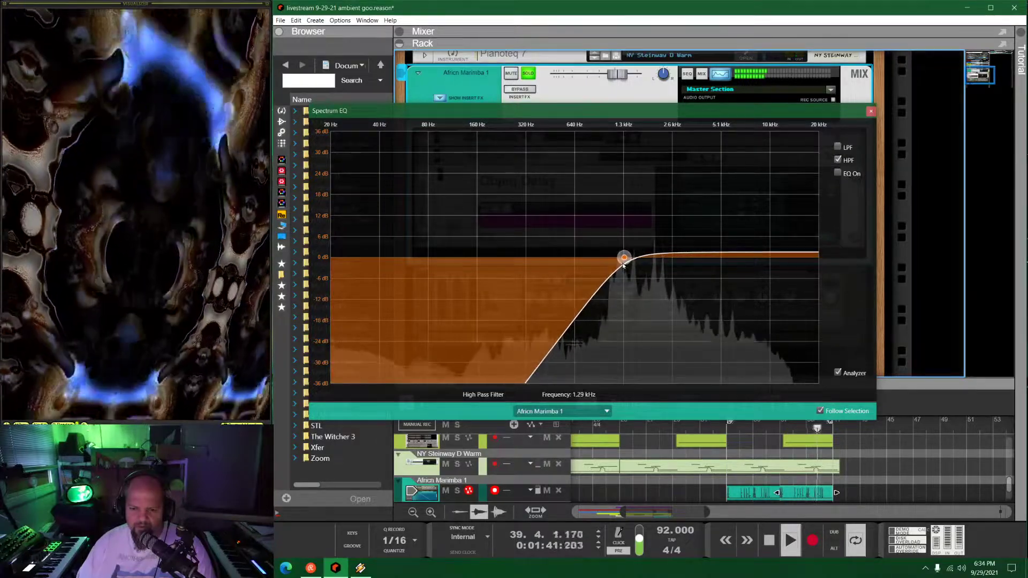
pyautogui.click(837, 146)
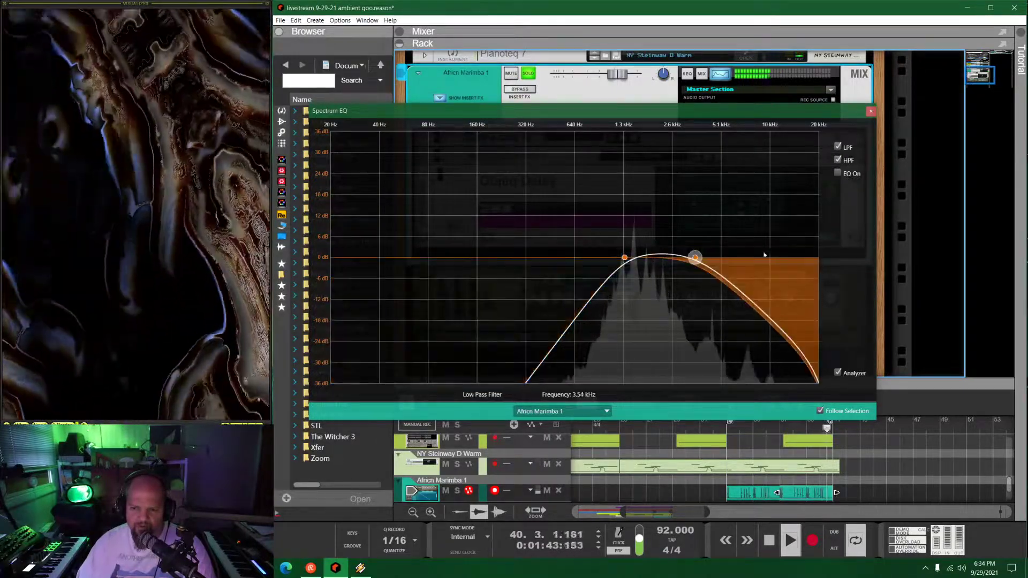
pyautogui.moveTo(696, 258); pyautogui.dragTo(724, 258)
# Try higher high-pass cutoffs, bring the filter back to about 1.3 kHz, and lower the low-pass filter to about 2.34 kHz
pyautogui.moveTo(625, 258); pyautogui.dragTo(662, 254)
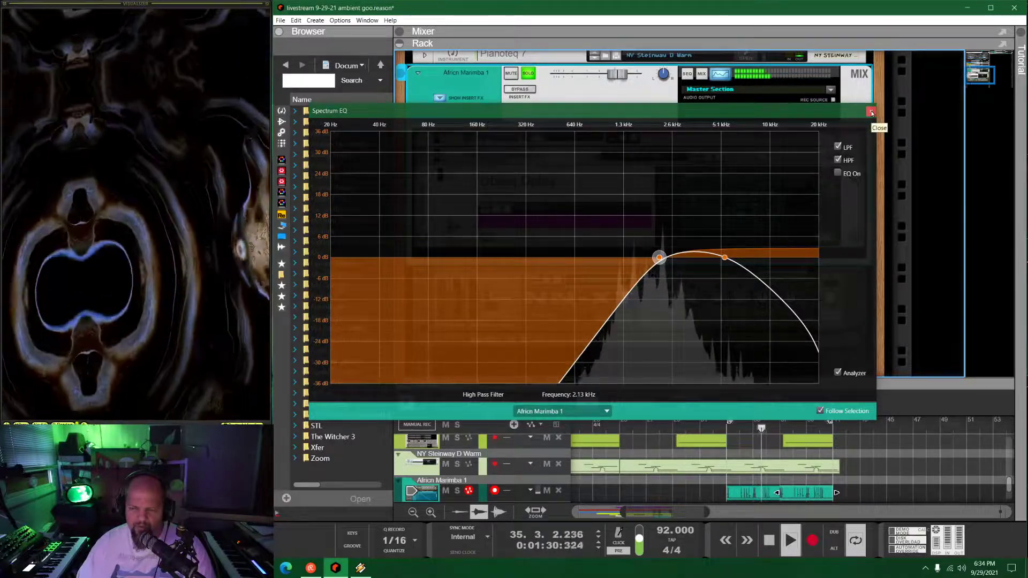
pyautogui.moveTo(659, 257); pyautogui.dragTo(641, 257)
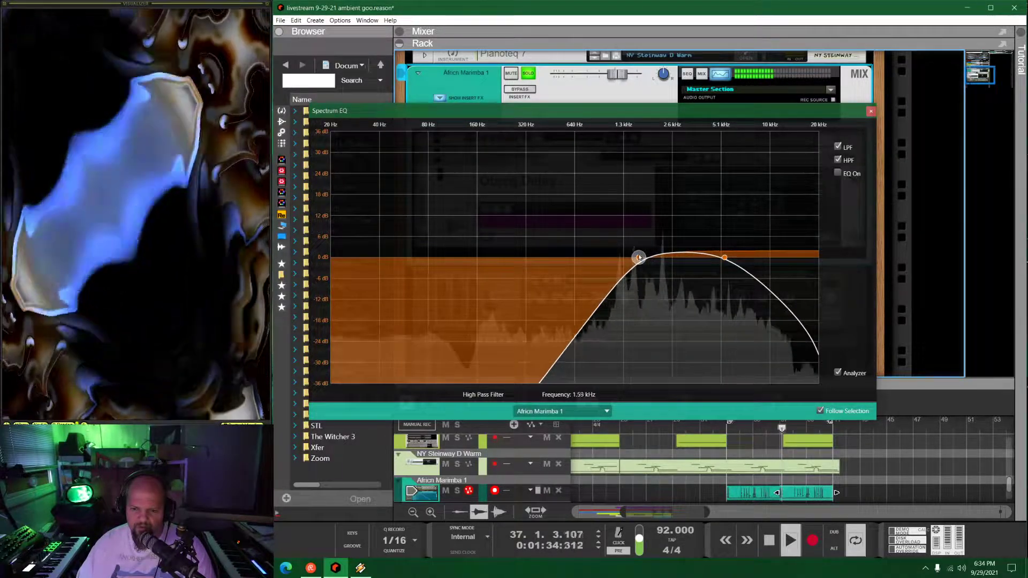
pyautogui.moveTo(638, 257); pyautogui.dragTo(624, 253)
pyautogui.moveTo(724, 258); pyautogui.dragTo(694, 257)
pyautogui.moveTo(687, 255); pyautogui.dragTo(666, 242)
# Enable the marimba channel's EQ with HF Bell and cut the high band by about 20.32 dB near 10.21 kHz
pyautogui.click(837, 174)
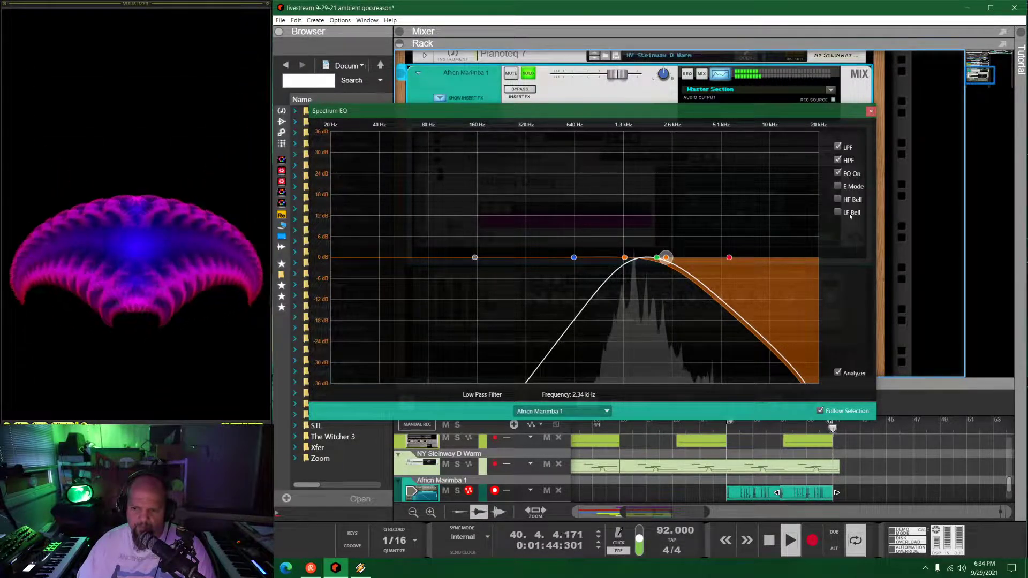
pyautogui.click(729, 258)
pyautogui.moveTo(749, 264); pyautogui.dragTo(772, 345)
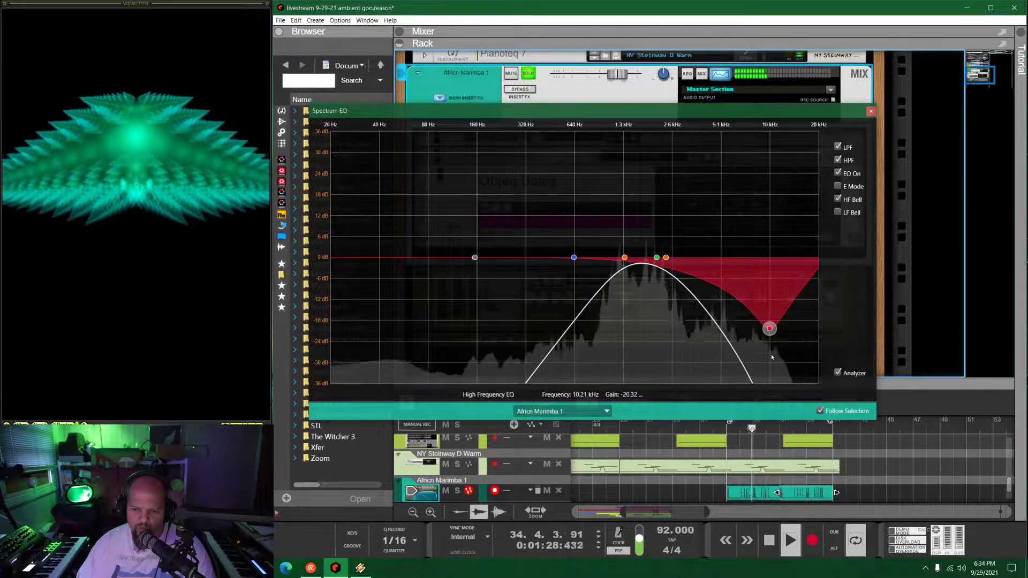
# Cut the low band by about 20.32 dB near 133.8 Hz, compare LF Bell but leave it off, and close the Spectrum EQ
pyautogui.click(574, 257)
pyautogui.moveTo(475, 258); pyautogui.dragTo(467, 336)
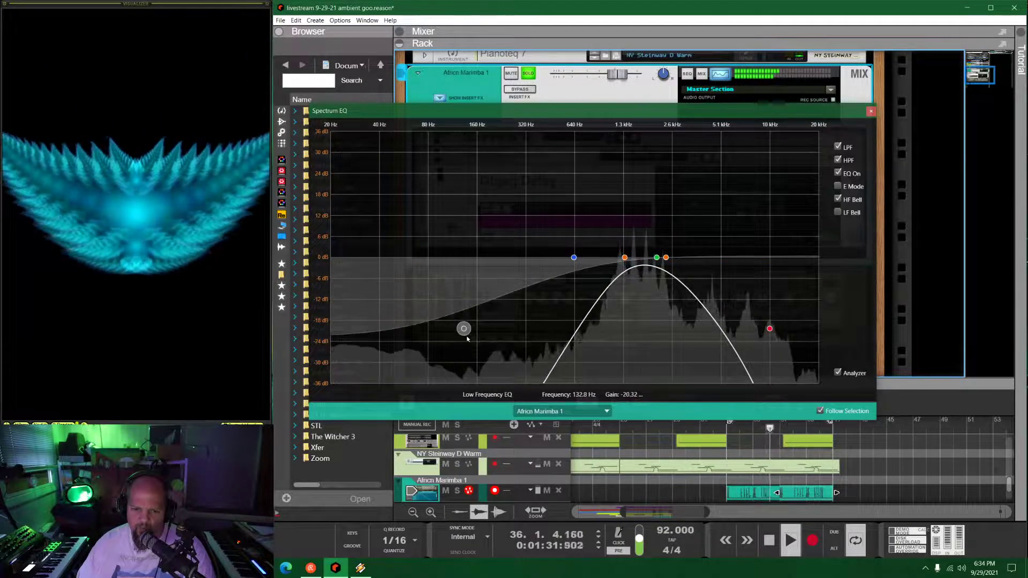
pyautogui.click(838, 212)
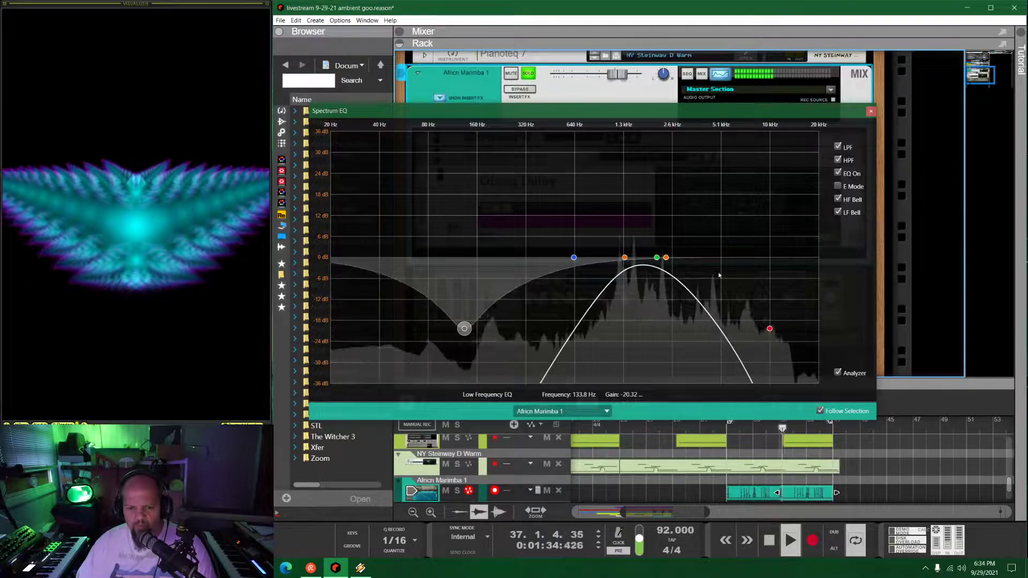
pyautogui.click(838, 212)
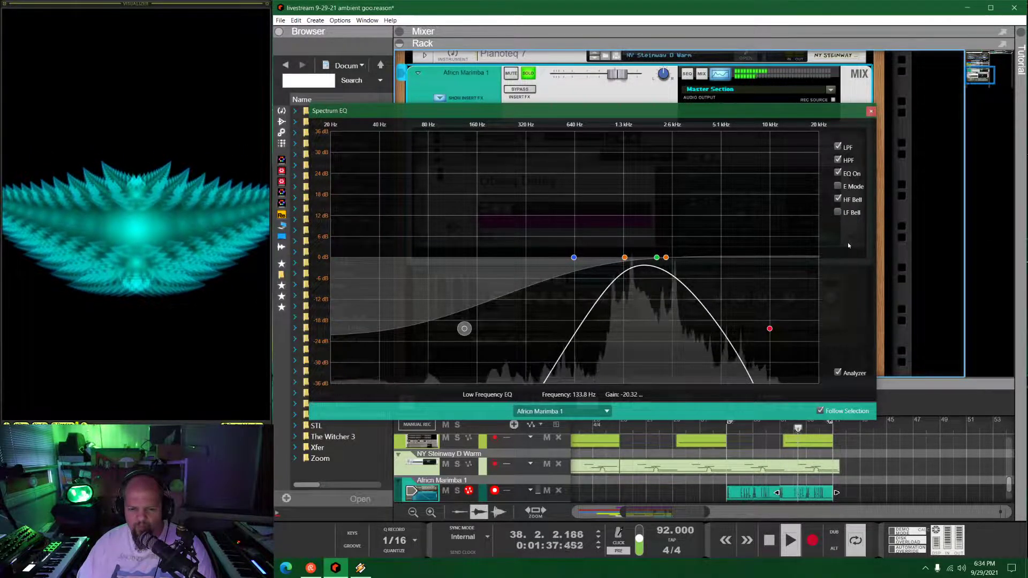
pyautogui.click(871, 111)
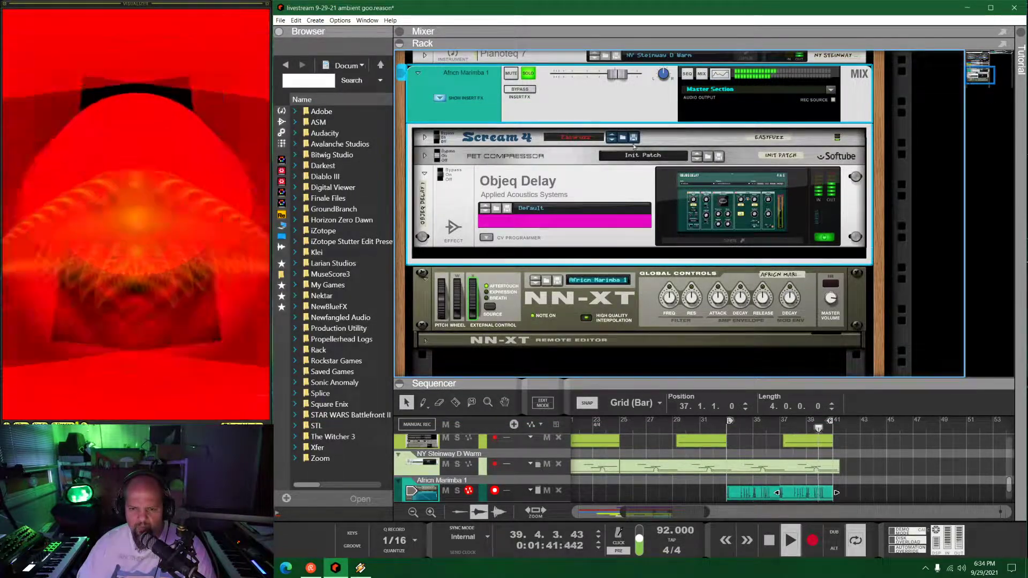
# Lower the African marimba's channel level, turn off its solo, and return the stopped playhead to bar 33
pyautogui.moveTo(617, 75); pyautogui.dragTo(608, 79)
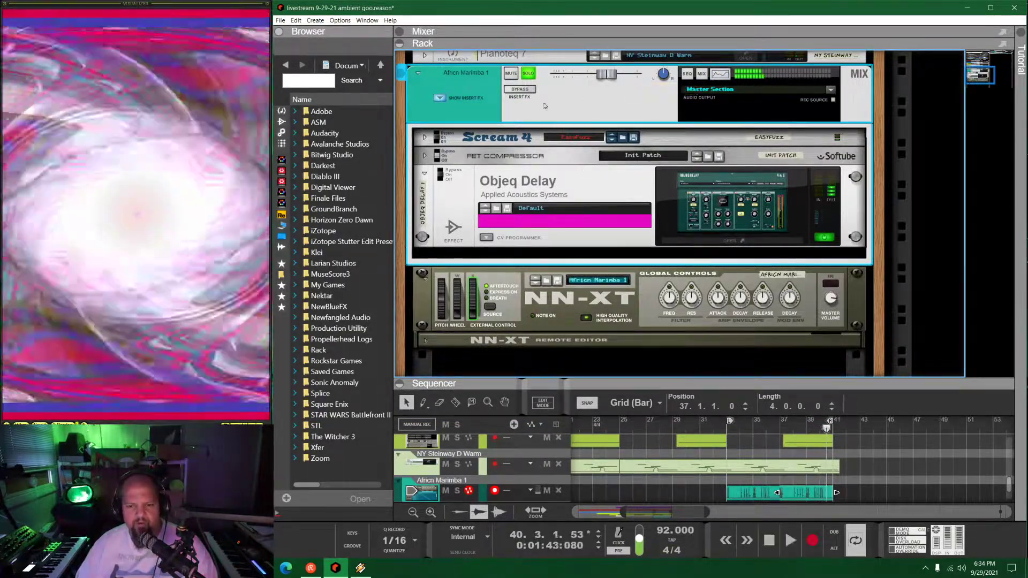
pyautogui.click(728, 437)
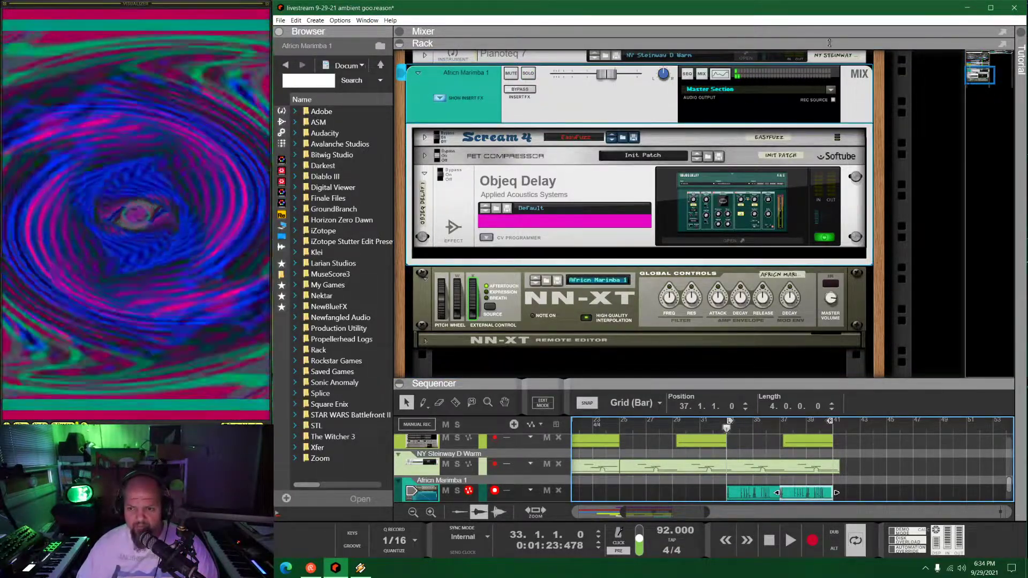
# Check the channel sends in the mixer, return to the marimba's rack devices, and play the song from bar 25
pyautogui.moveTo(830, 44); pyautogui.dragTo(754, 332)
pyautogui.scroll(3, 714, 141)
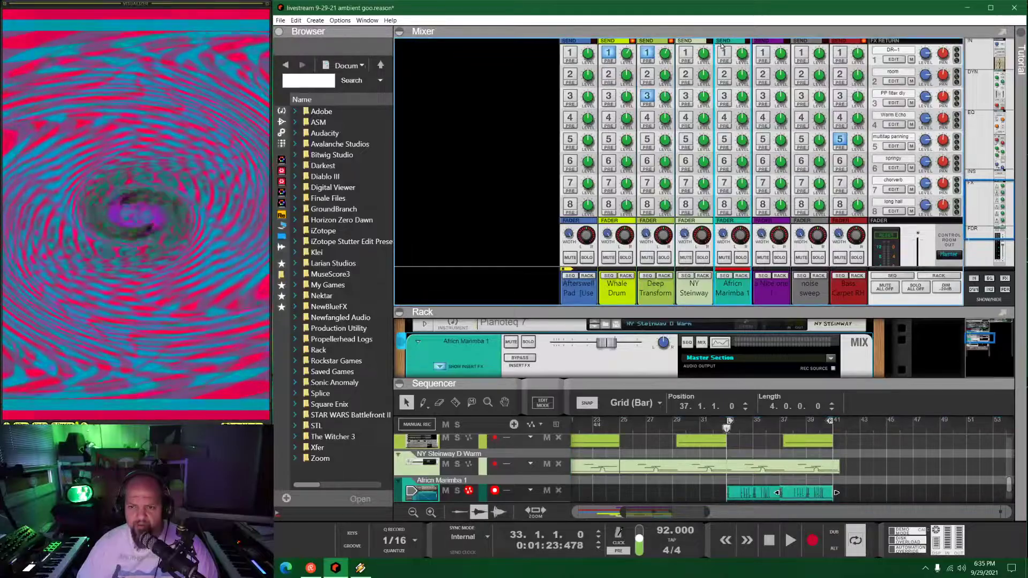
pyautogui.click(729, 313)
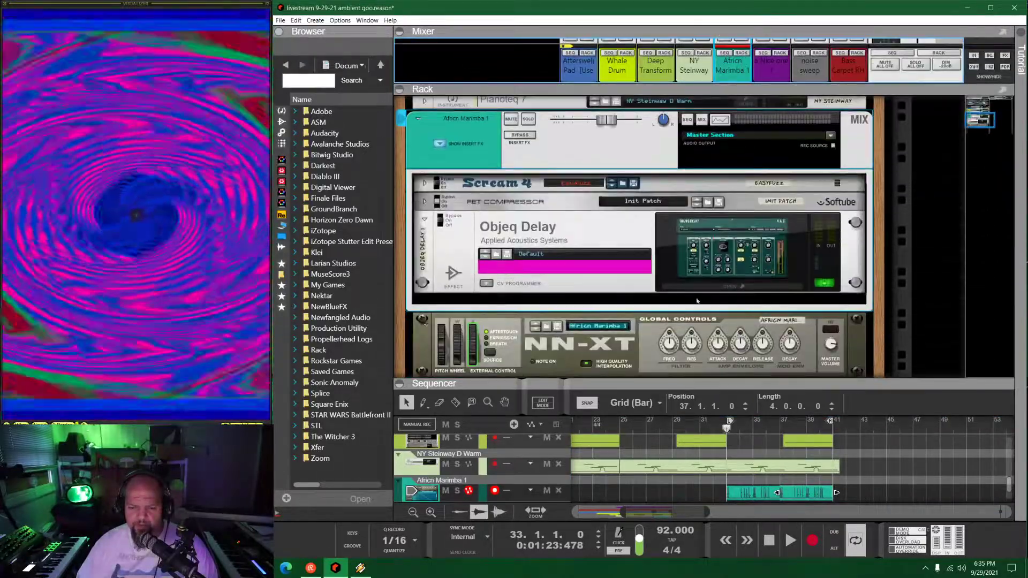
pyautogui.click(622, 424)
pyautogui.press('space')
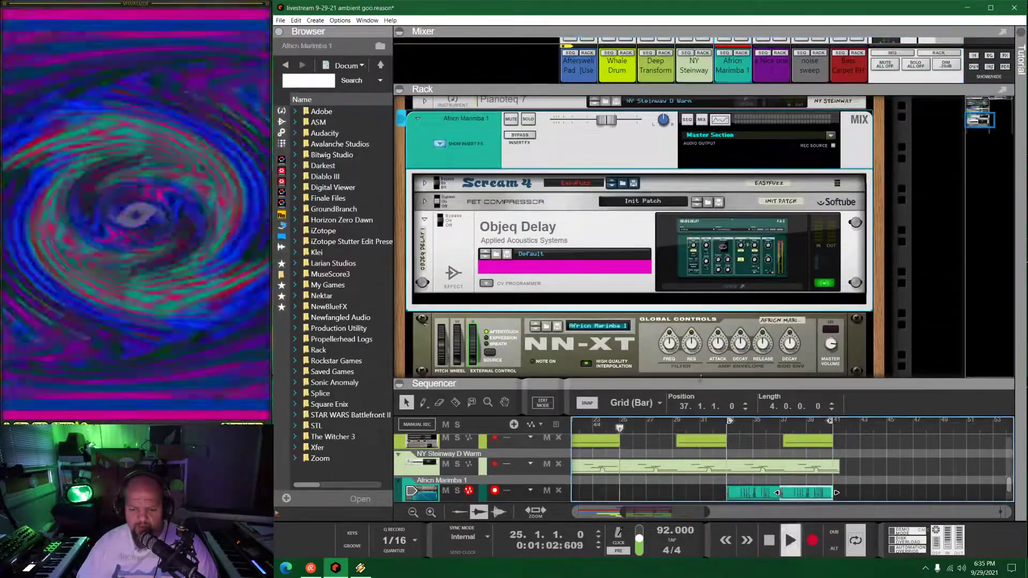
# Hide the marimba's insert effects, collapse its NN-XT and mix channel, enlarge the sequencer, and save the song
pyautogui.click(440, 144)
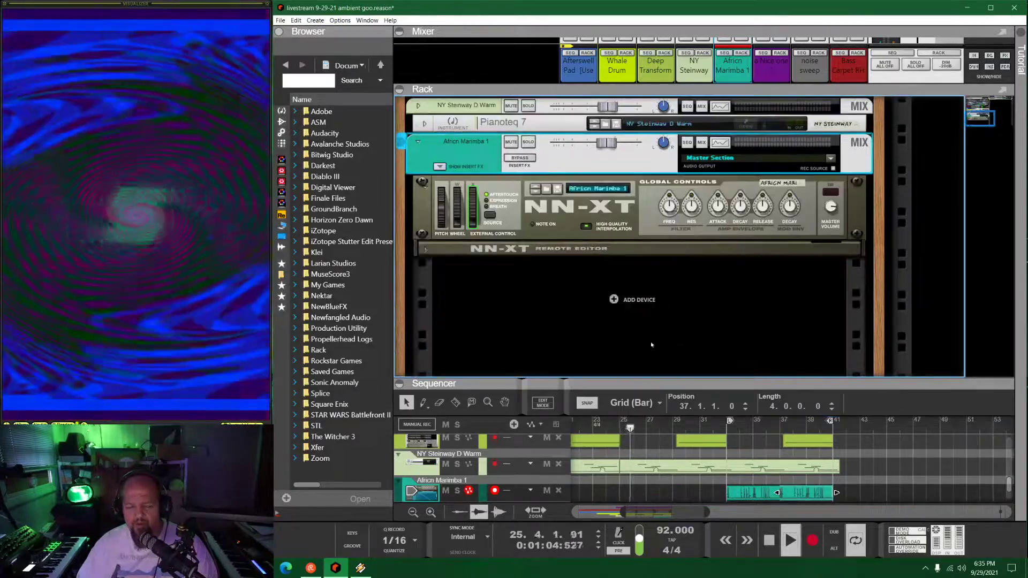
pyautogui.click(426, 198)
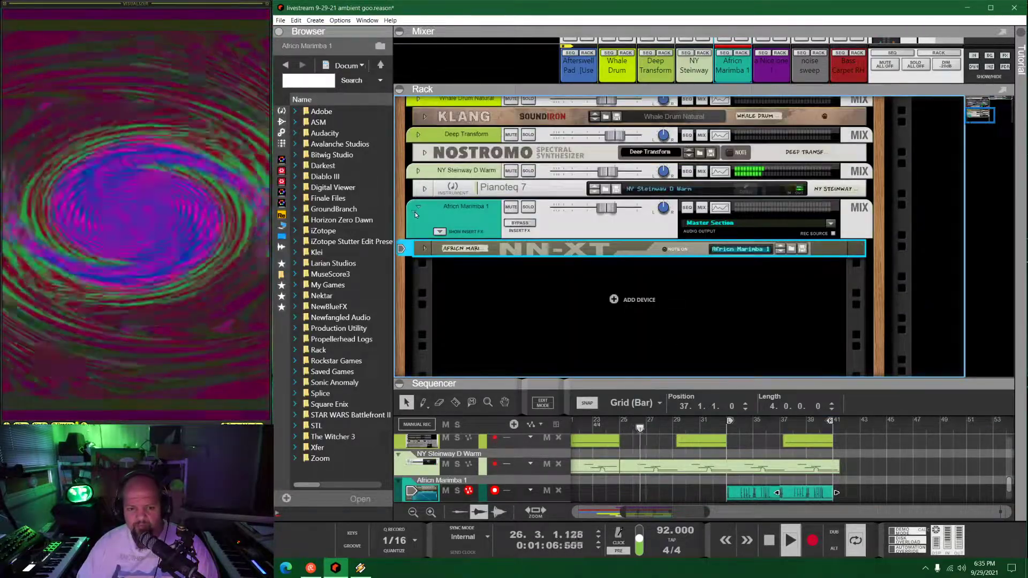
pyautogui.click(417, 207)
pyautogui.moveTo(571, 379); pyautogui.dragTo(578, 225)
pyautogui.hotkey('ctrl', 's')
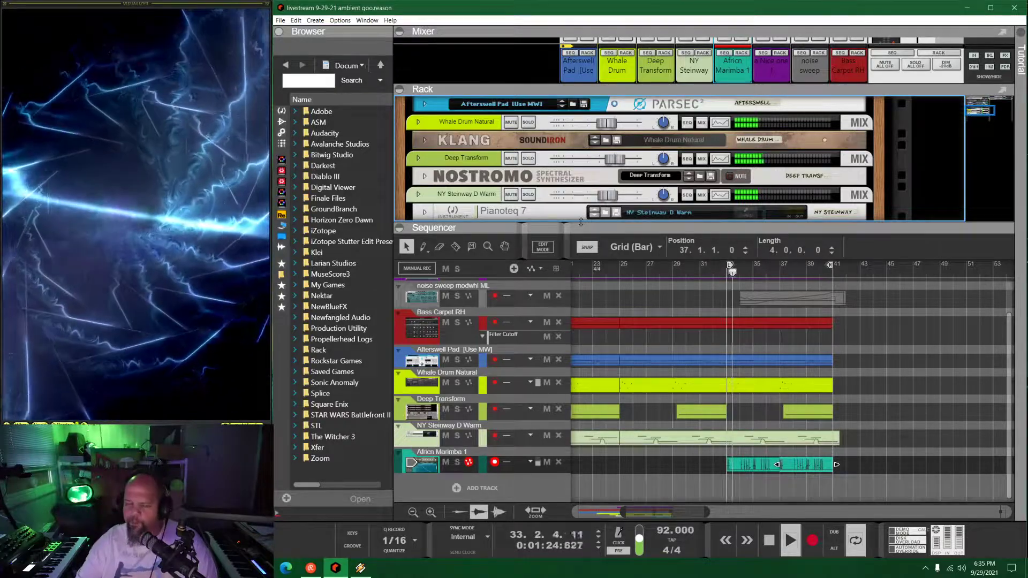
# Lower the African marimba's channel level to -8.44 dB
pyautogui.scroll(-2, 602, 161)
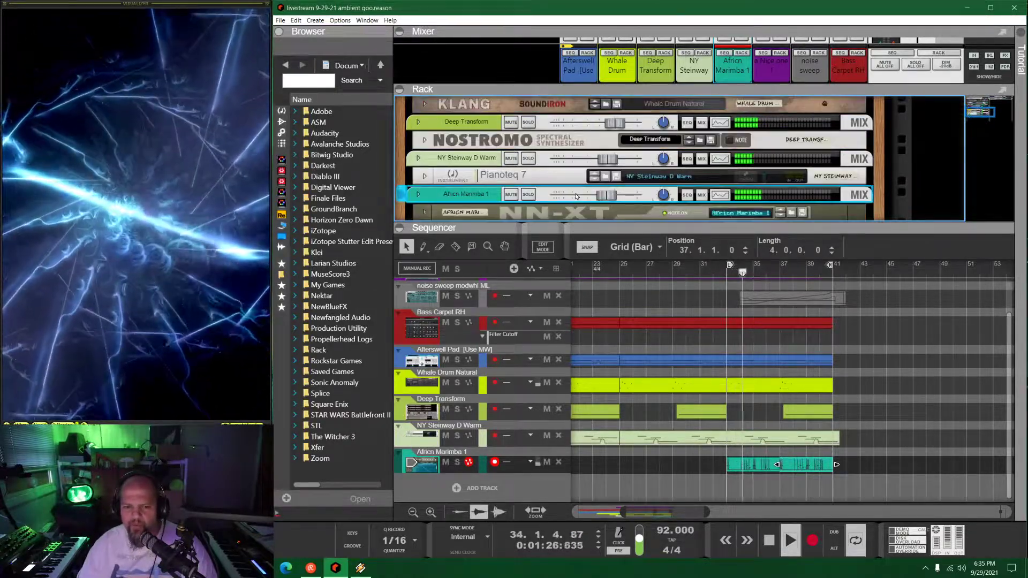
pyautogui.click(603, 196)
pyautogui.moveTo(603, 197); pyautogui.dragTo(593, 198)
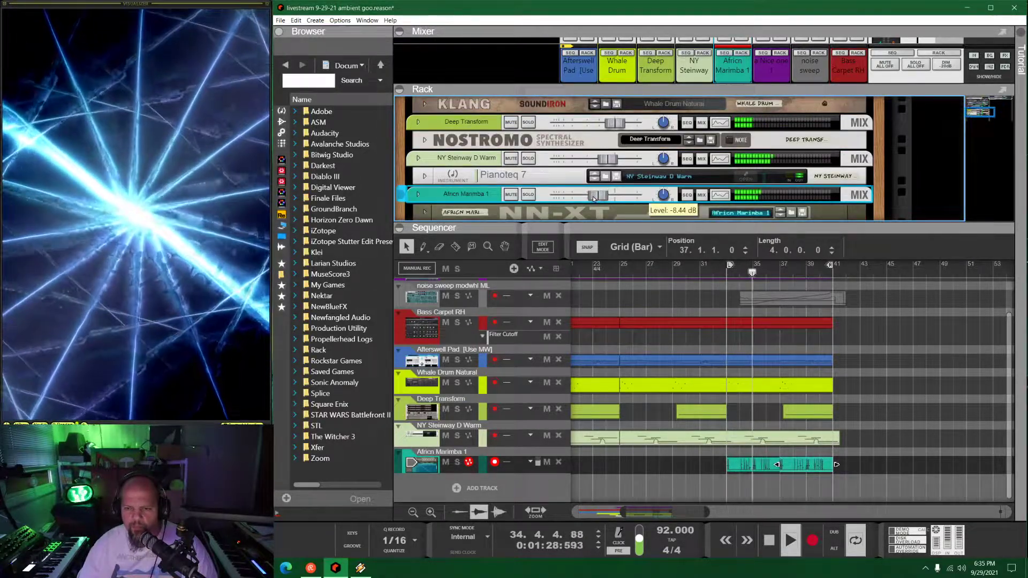
# Enable FX send 1 on the African marimba's mixer channel
pyautogui.press('F5')
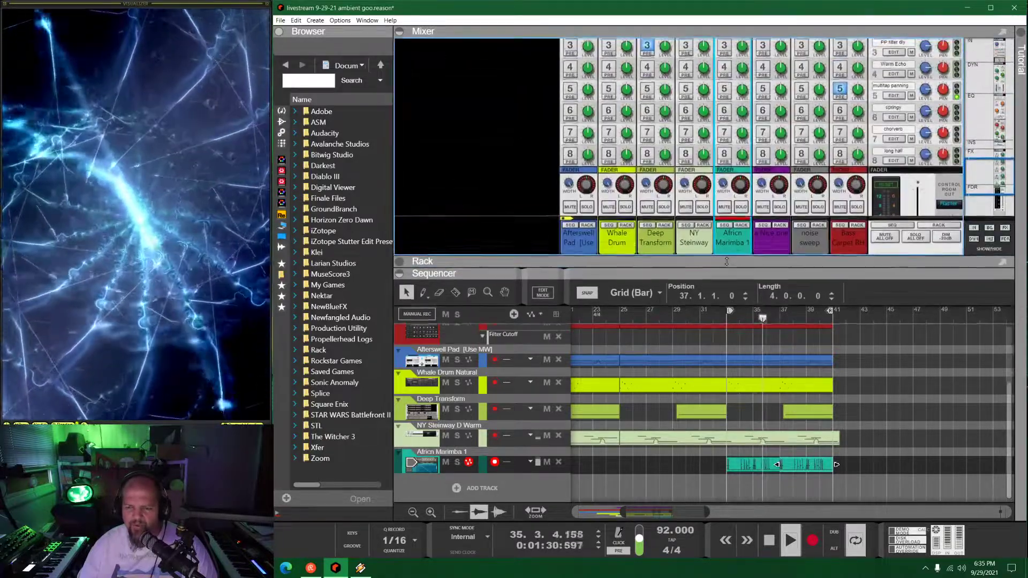
pyautogui.scroll(3, 743, 101)
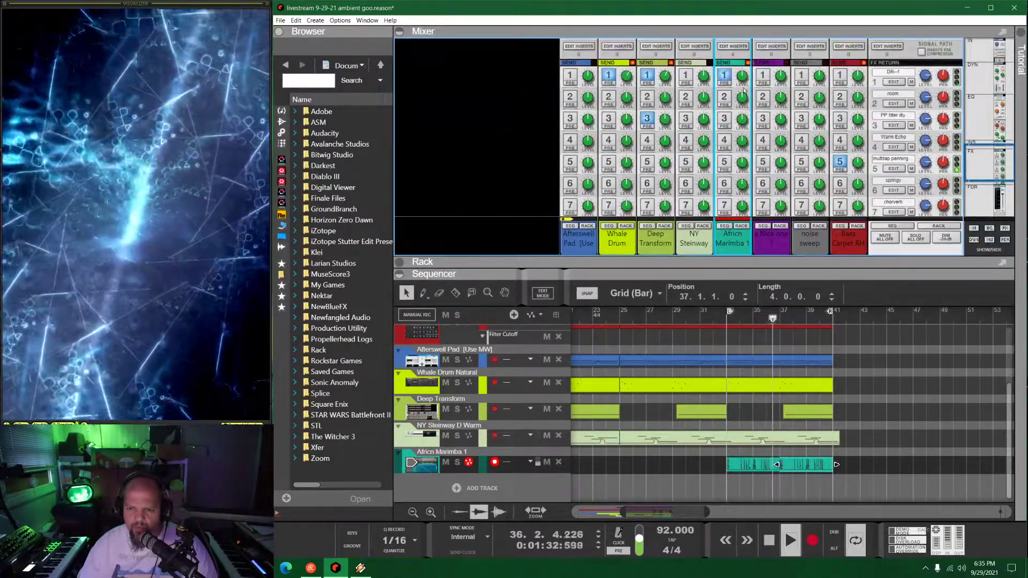
pyautogui.moveTo(747, 77)
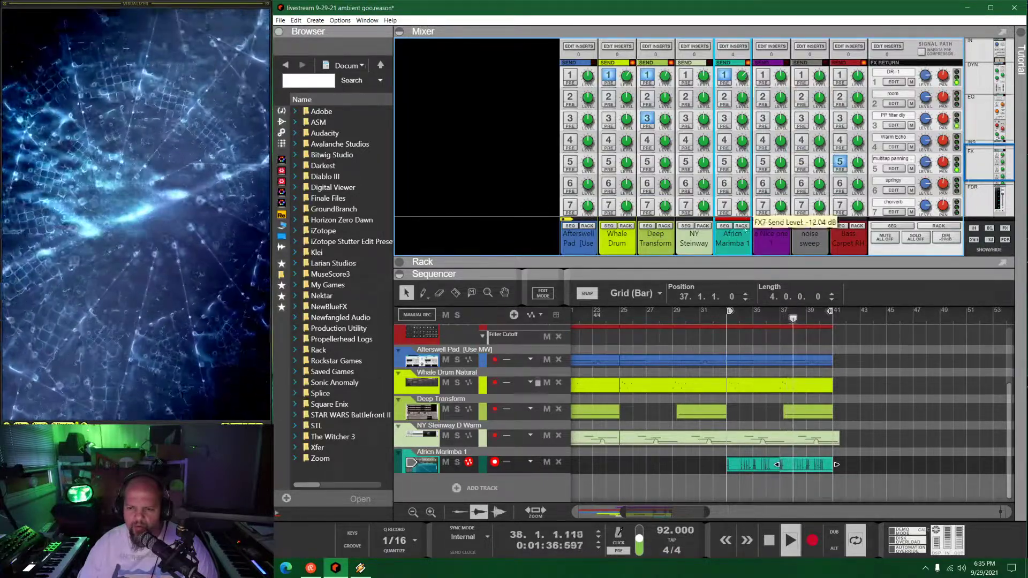
# Raise the Whale Drum channel's level to about -0.72 dB
pyautogui.moveTo(751, 261)
pyautogui.mouseDown()
pyautogui.moveTo(753, 82)
pyautogui.moveTo(738, 269)
pyautogui.mouseUp()
pyautogui.scroll(-5, 742, 156)
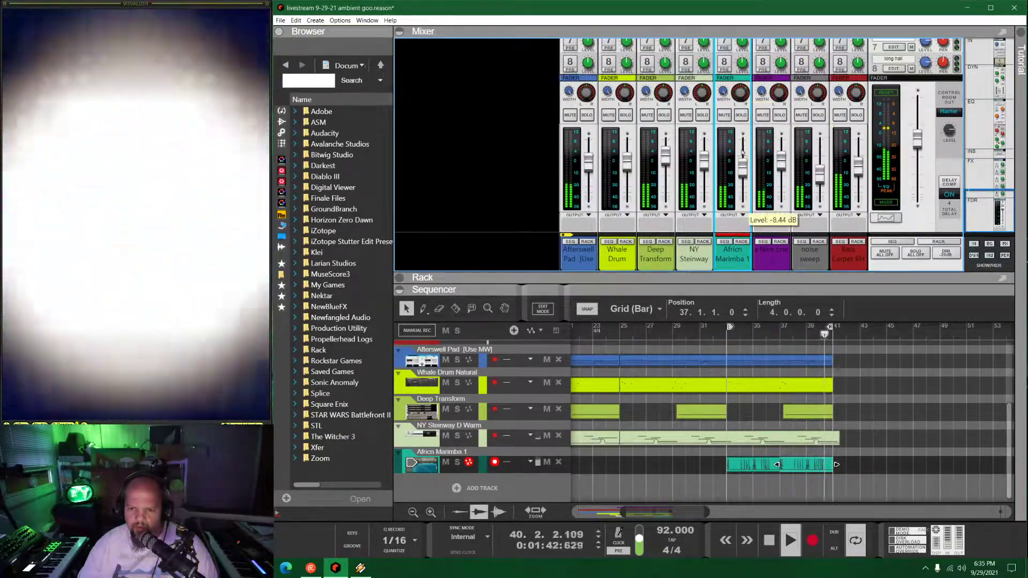
pyautogui.click(626, 98)
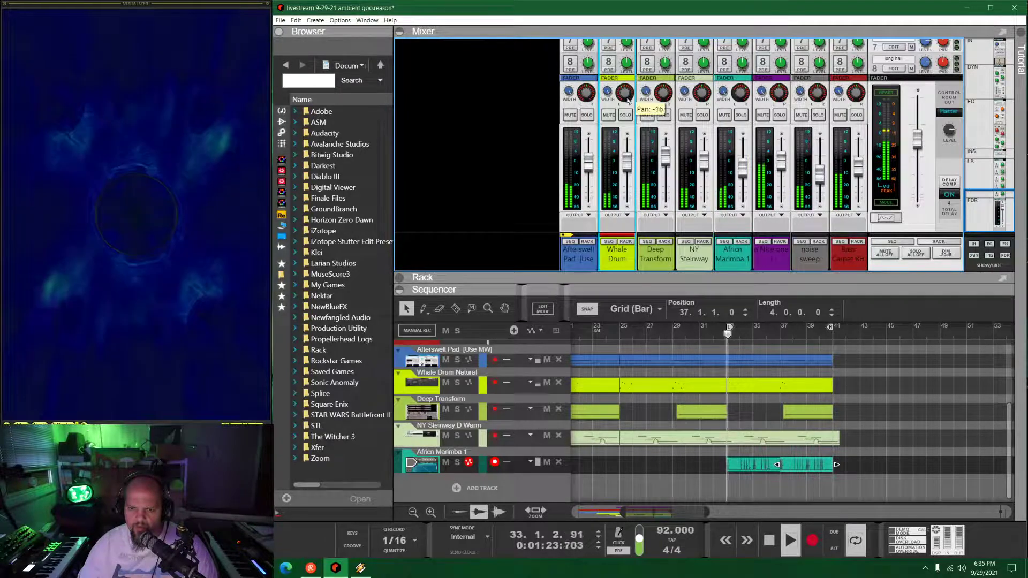
pyautogui.moveTo(629, 167); pyautogui.dragTo(630, 163)
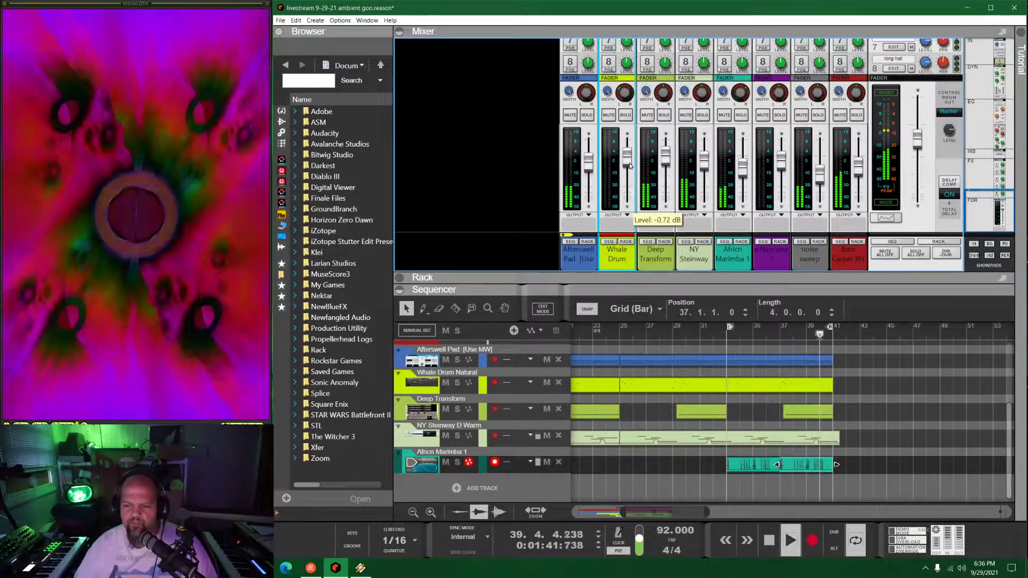
# Set the loop to bars 41 through 49 and record a new eight-bar clip on the a Nice one 1 track
pyautogui.moveTo(689, 285); pyautogui.dragTo(689, 222)
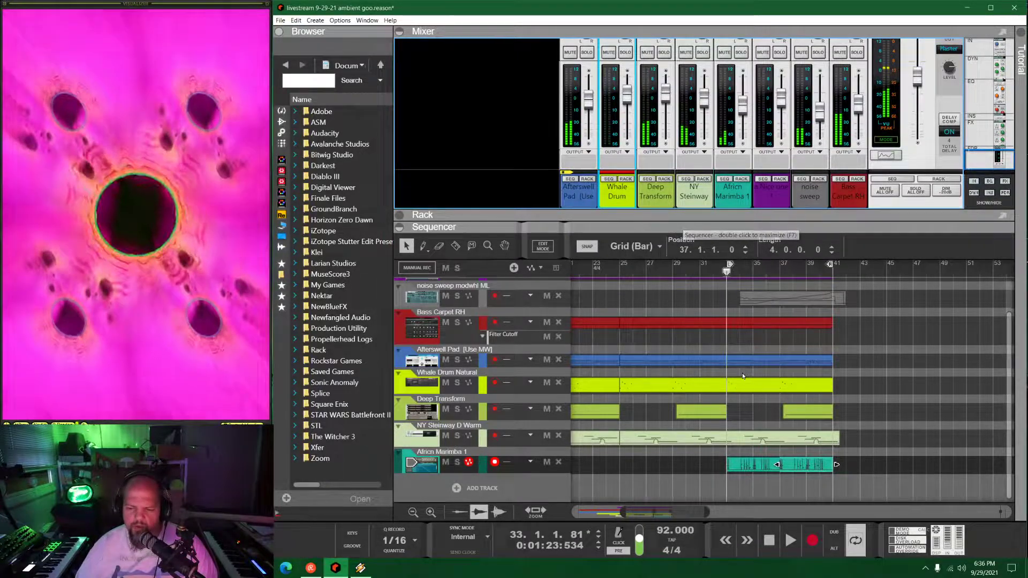
pyautogui.hscroll(5, 729, 359)
pyautogui.click(656, 272)
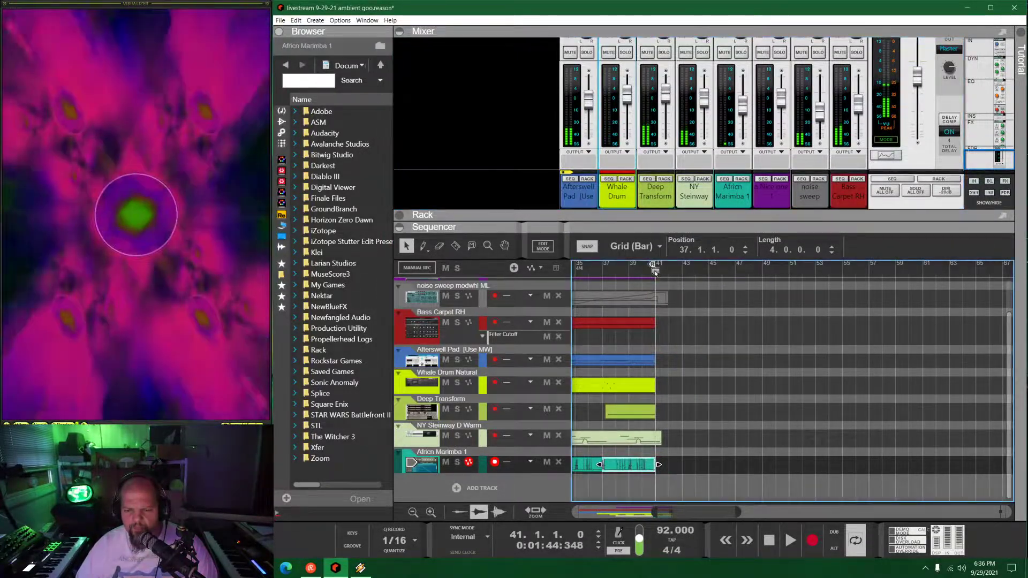
pyautogui.scroll(3, 668, 310)
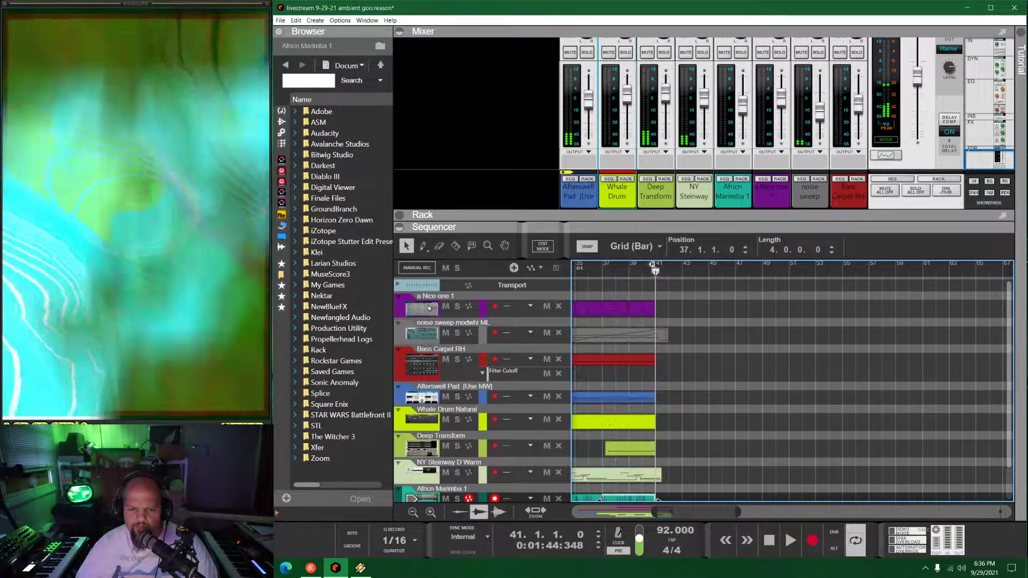
pyautogui.click(429, 308)
pyautogui.keyDown('alt'); pyautogui.click(766, 267); pyautogui.keyUp('alt')
pyautogui.click(421, 304)
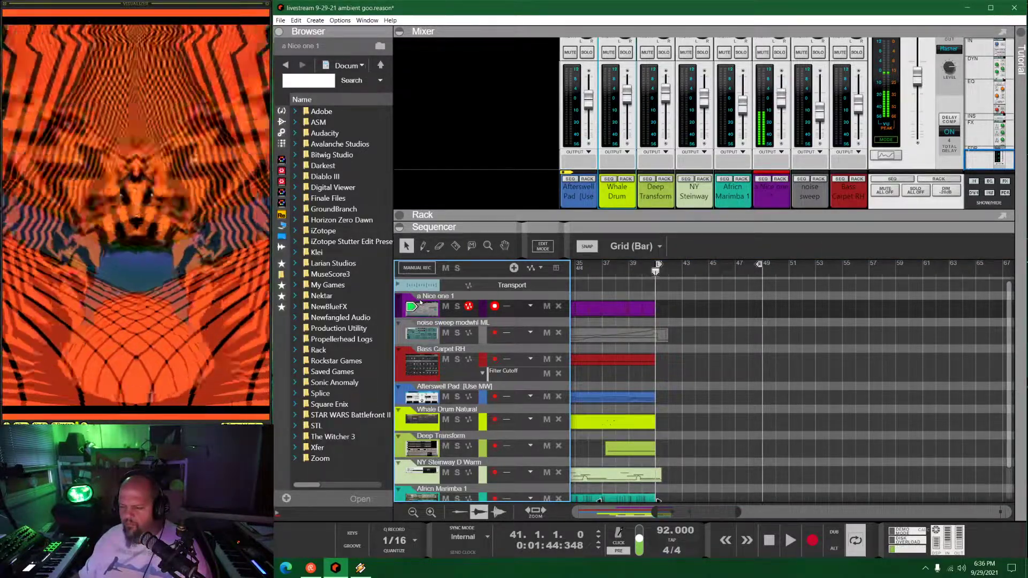
pyautogui.hotkey('ctrl', 'Return')
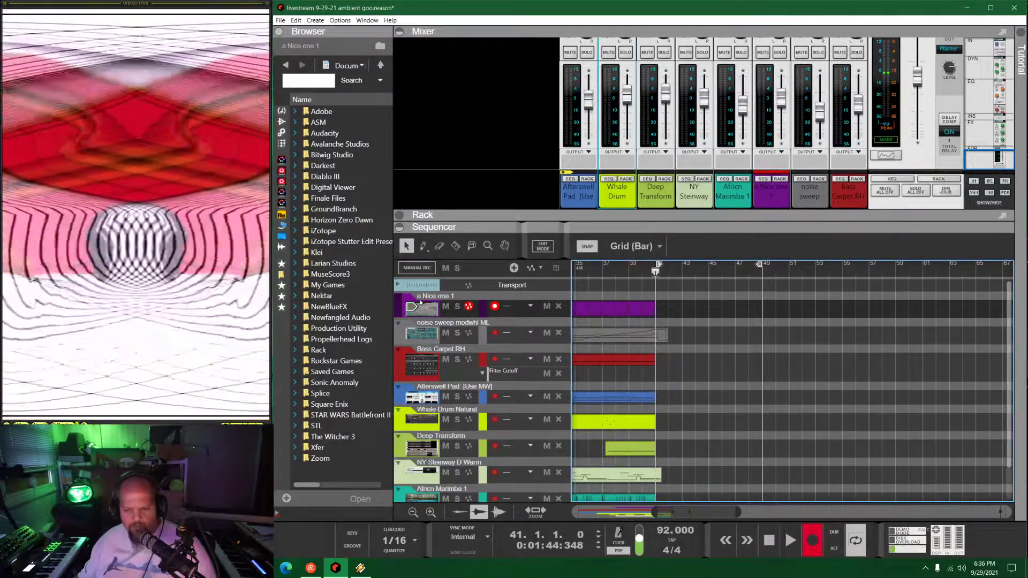
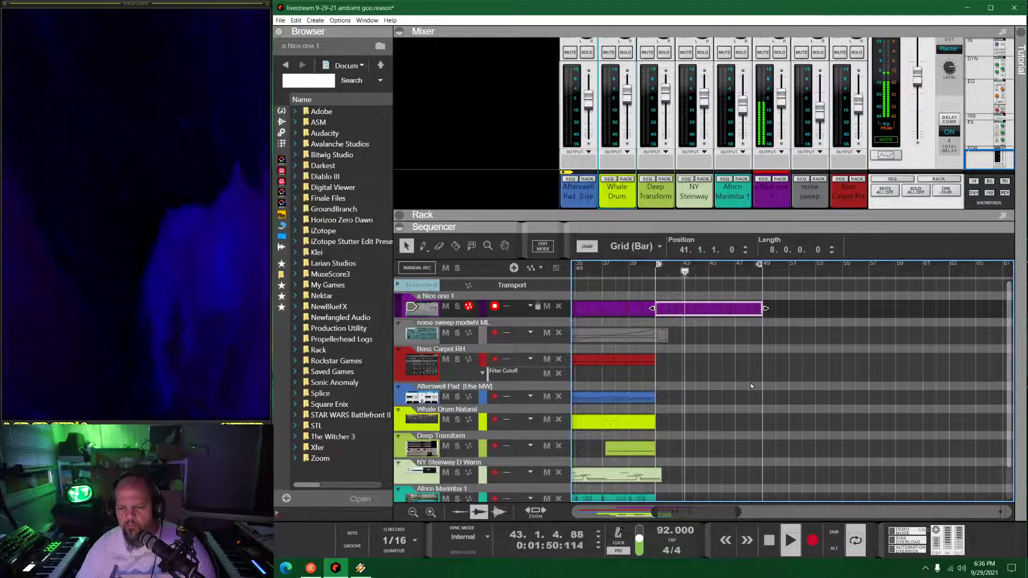
# Open the a Nice one 1 clips at bars 41 and 33 and compare their velocity and aftertouch data
pyautogui.doubleClick(712, 309)
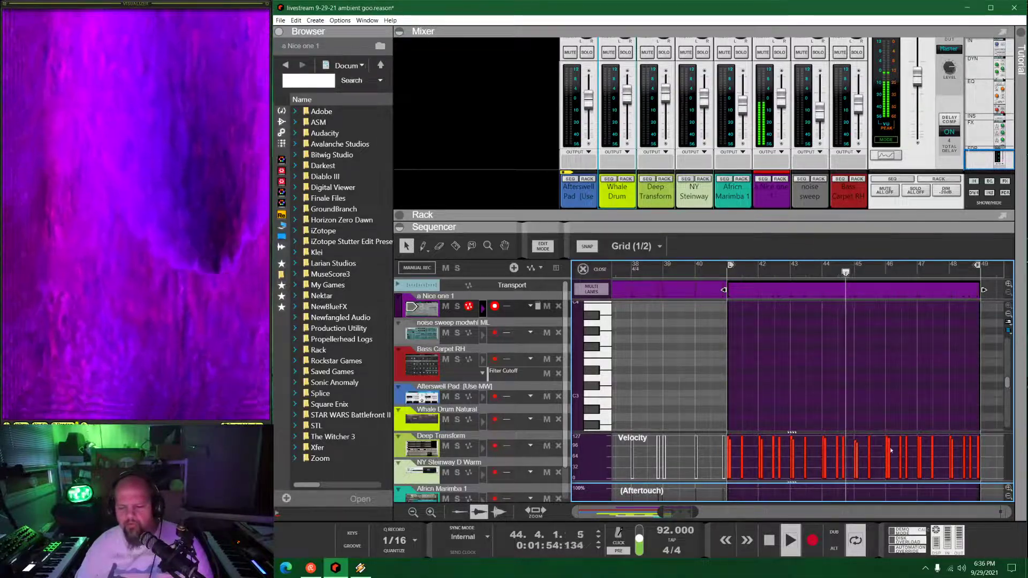
pyautogui.click(585, 269)
pyautogui.scroll(-2, 705, 307)
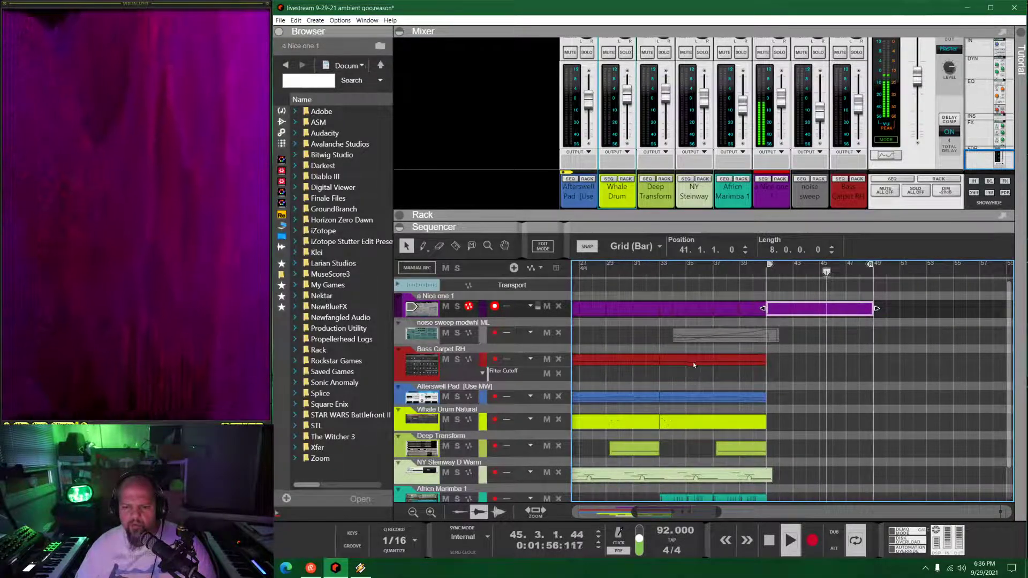
pyautogui.doubleClick(705, 307)
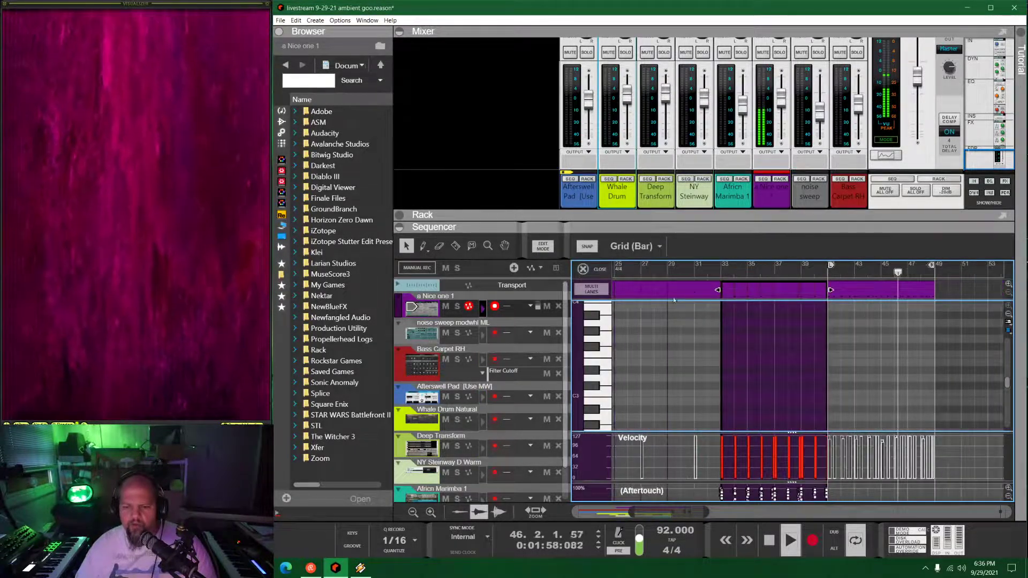
pyautogui.click(585, 270)
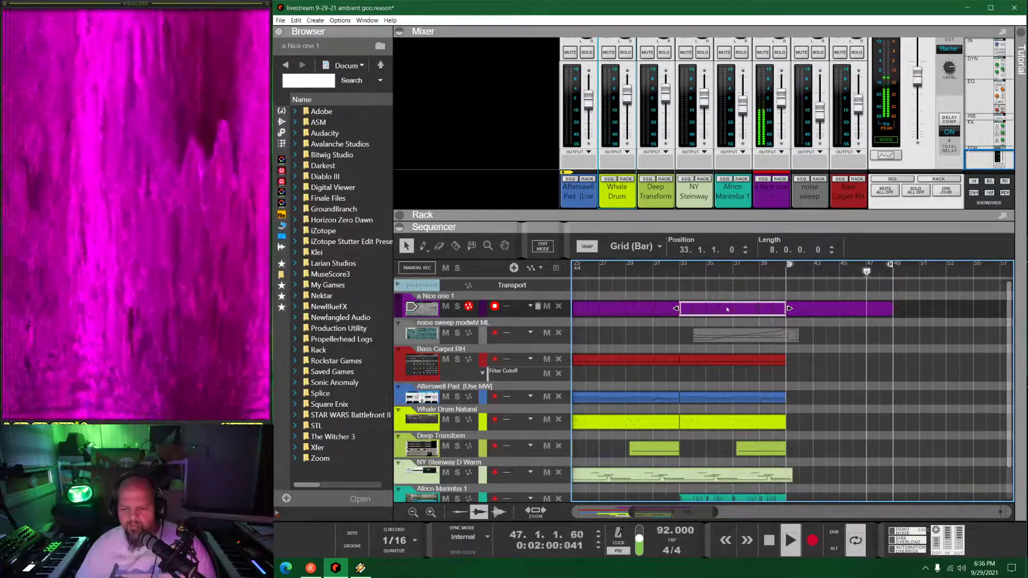
pyautogui.doubleClick(727, 309)
pyautogui.click(769, 480)
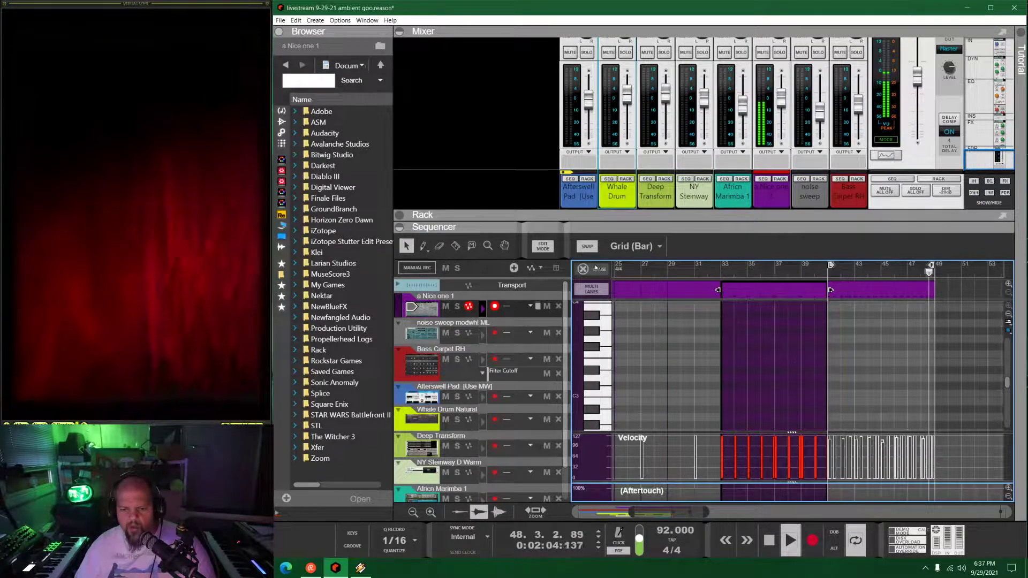
pyautogui.hotkey('ctrl', 'e')
# Add a Kong Drum Designer to the rack below the noise sweep Subtractor
pyautogui.hscroll(6, 760, 384)
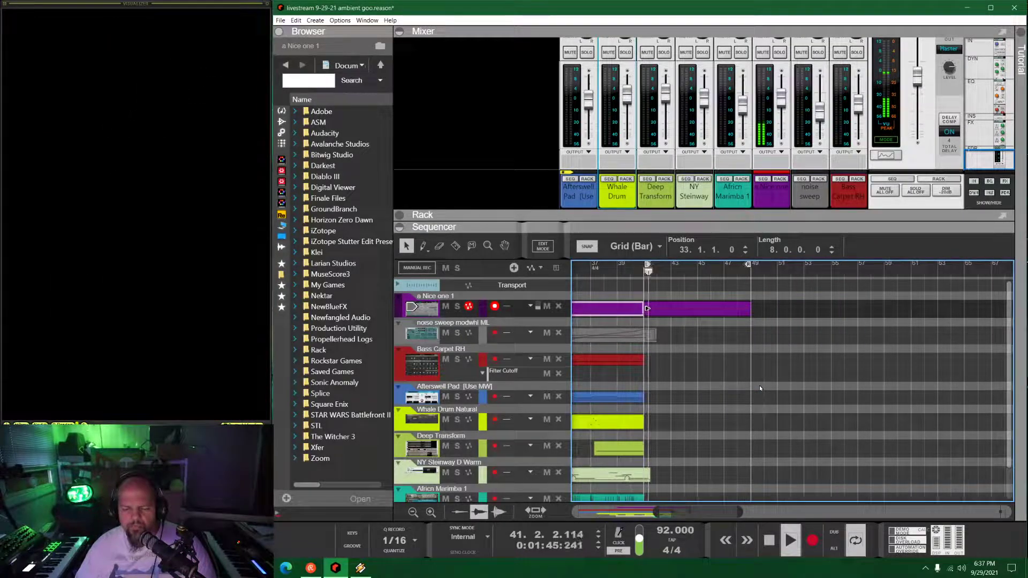
pyautogui.scroll(-1, 738, 385)
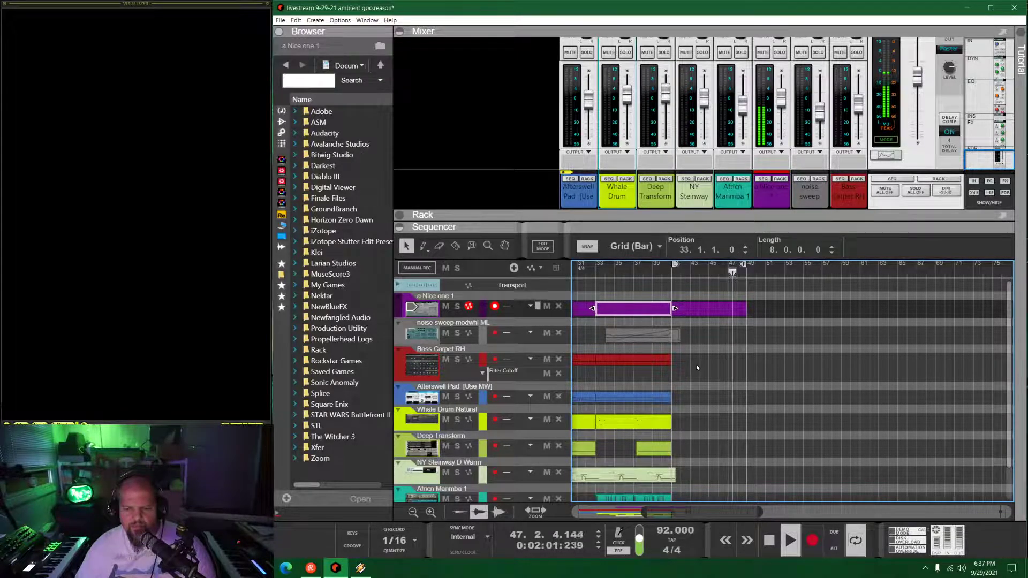
pyautogui.moveTo(684, 230); pyautogui.dragTo(589, 349)
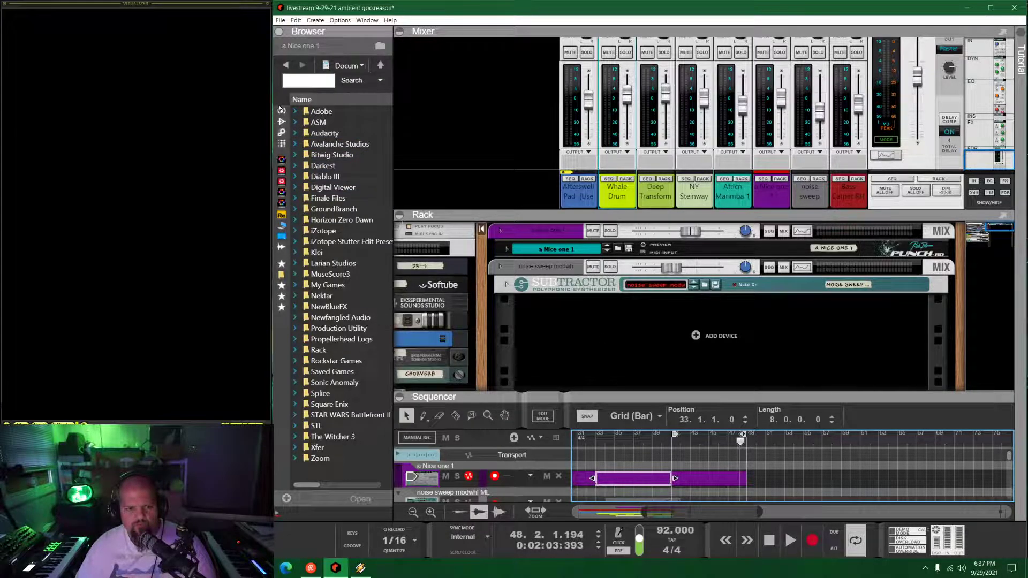
pyautogui.click(280, 110)
pyautogui.moveTo(332, 127); pyautogui.dragTo(713, 333)
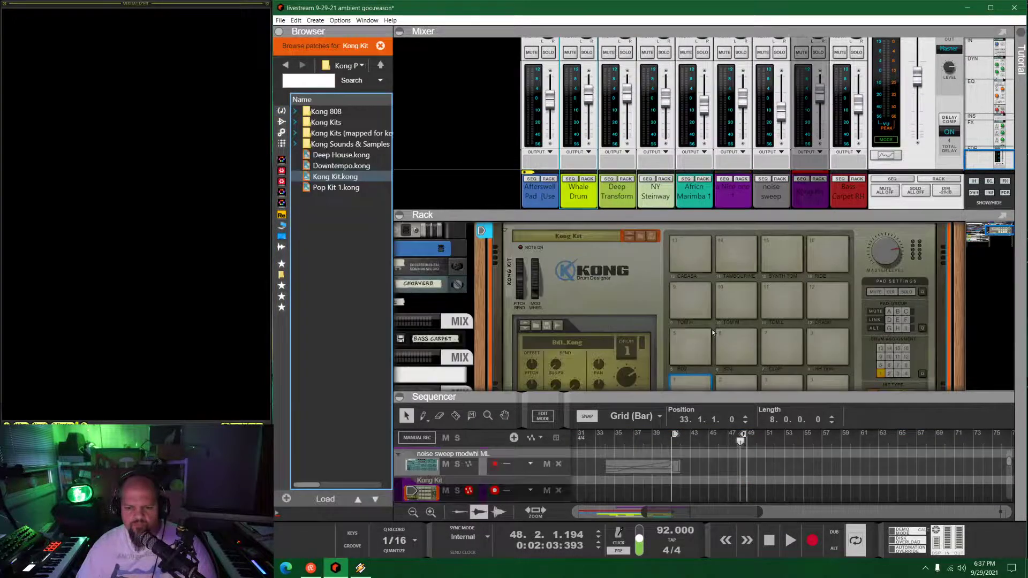
pyautogui.scroll(3, 625, 320)
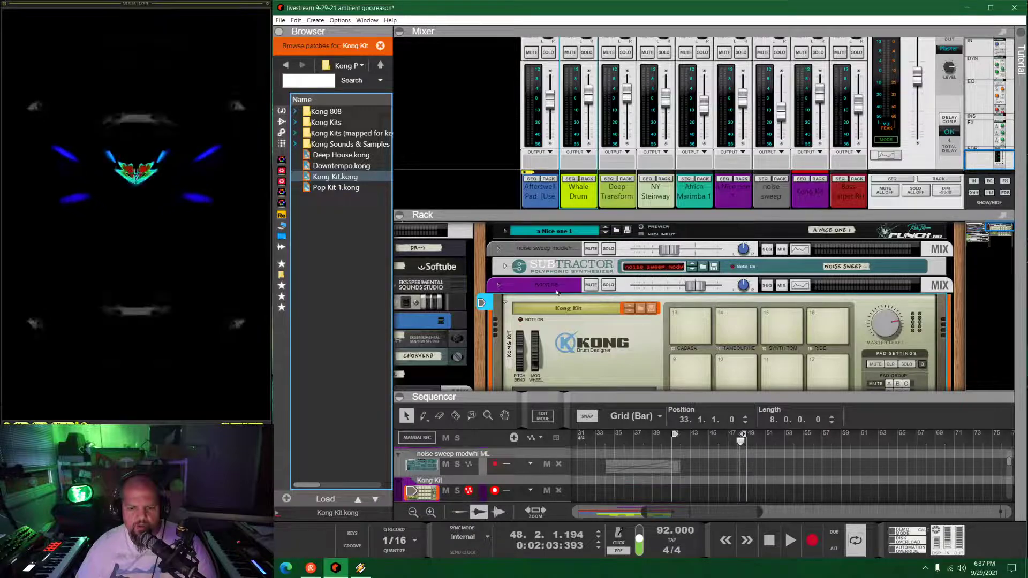
# Color the Kong Kit track bright pink and reorder the mixer with Bass Carpet RH after the marimba and a Nice one 1 last
pyautogui.rightClick(556, 293)
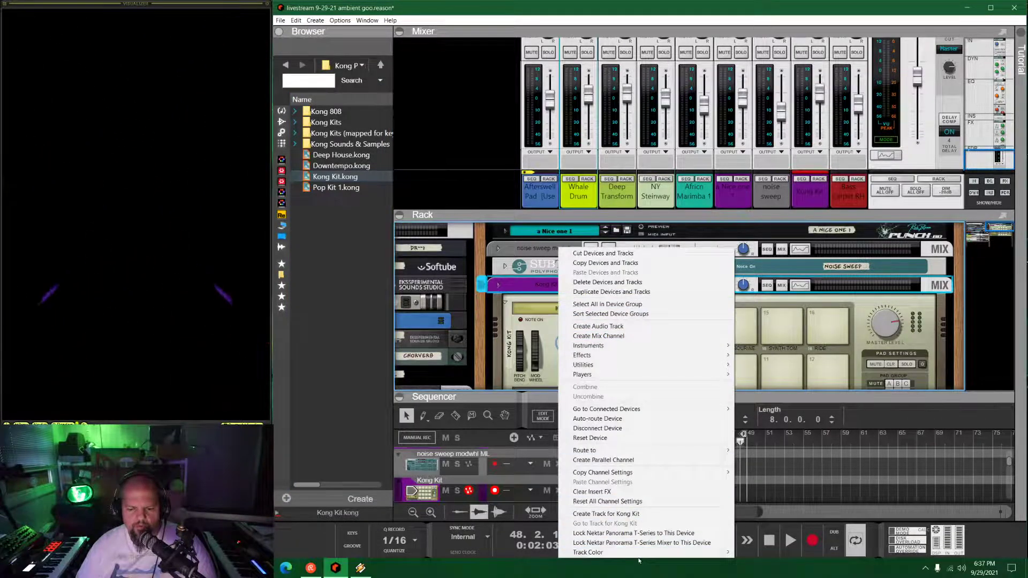
pyautogui.moveTo(640, 553)
pyautogui.click(782, 523)
pyautogui.moveTo(742, 200)
pyautogui.mouseDown()
pyautogui.moveTo(840, 197)
pyautogui.moveTo(732, 199)
pyautogui.mouseUp()
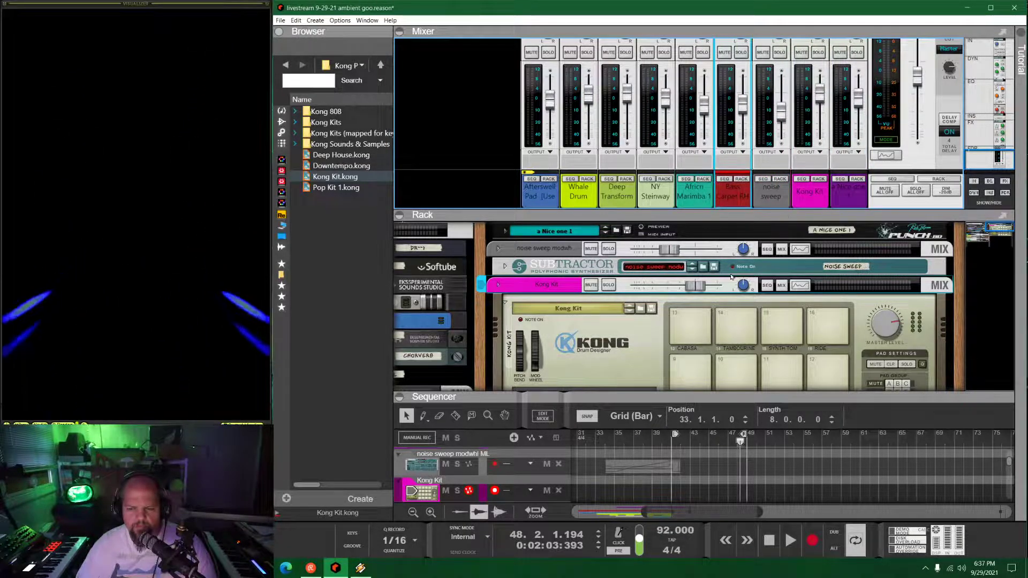
# Open the Hidden Objects ReFill in the browser and find its Concrete Impact samples
pyautogui.scroll(-2, 607, 297)
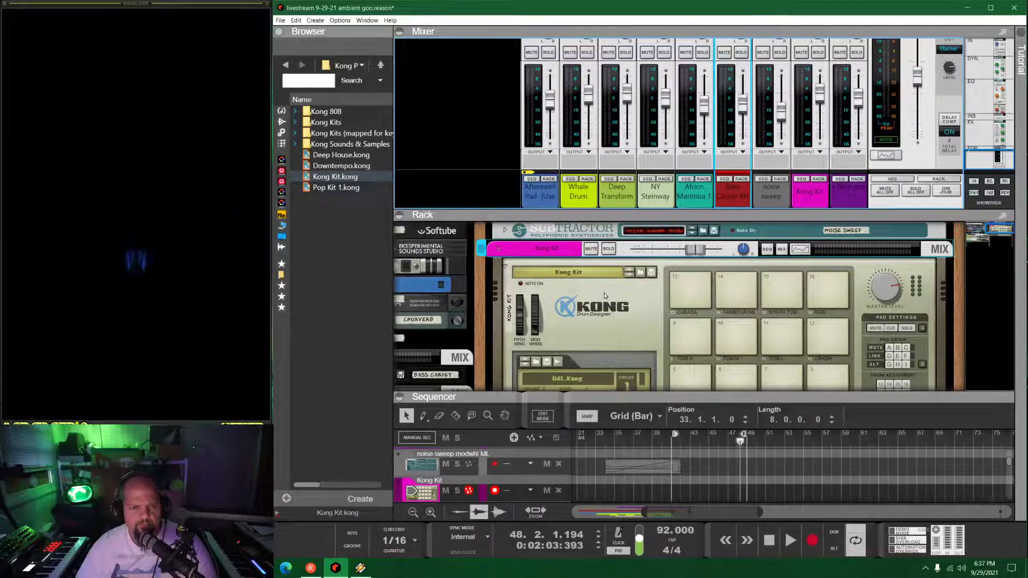
pyautogui.click(281, 275)
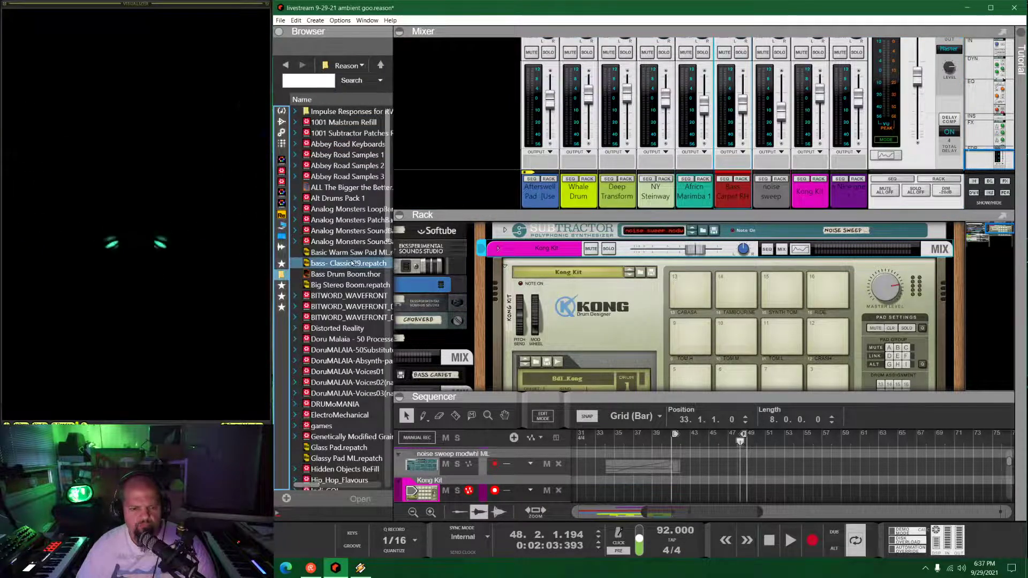
pyautogui.scroll(-3, 345, 223)
pyautogui.doubleClick(345, 307)
pyautogui.scroll(-10, 364, 231)
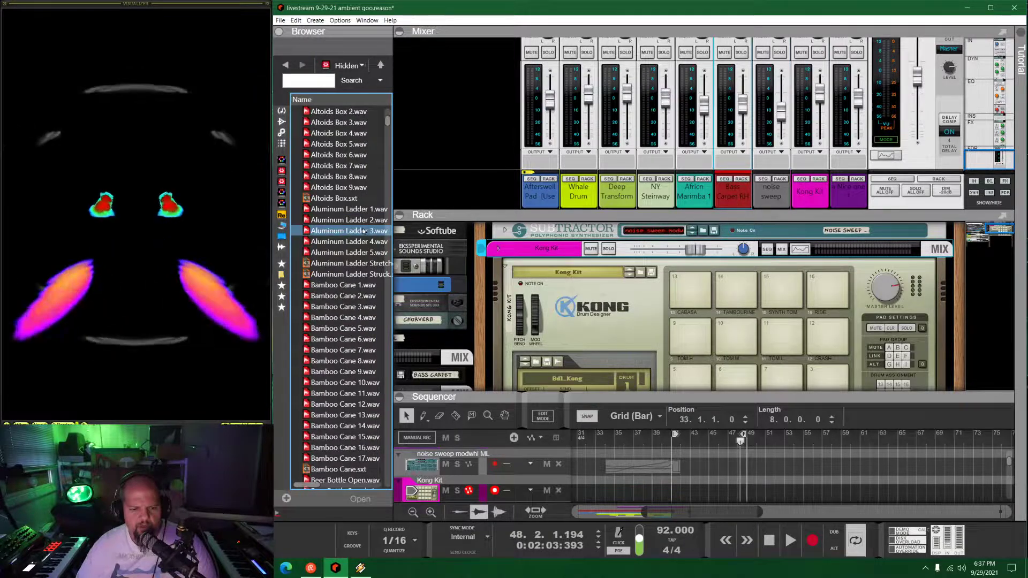
pyautogui.scroll(-20, 359, 231)
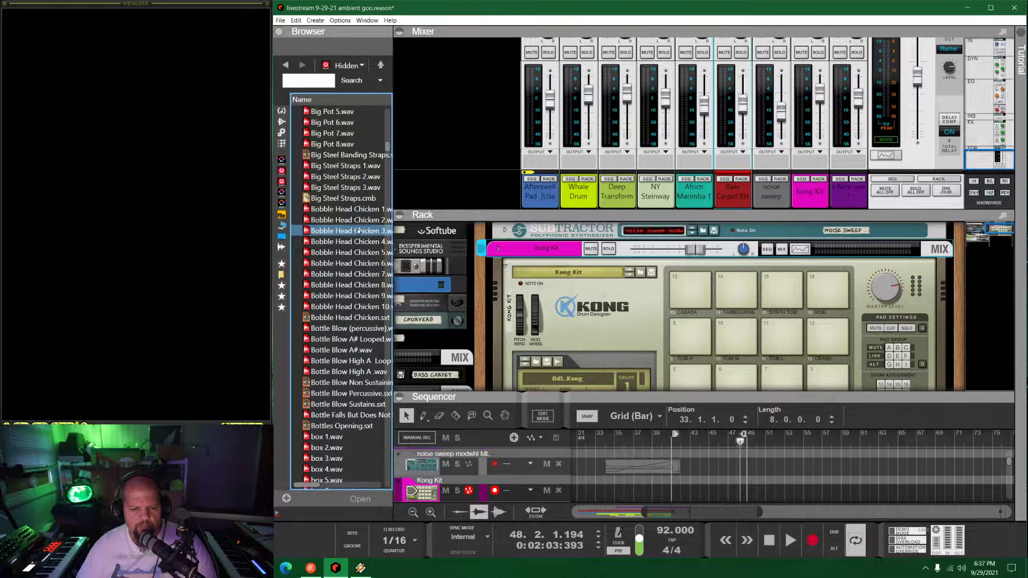
pyautogui.scroll(-15, 358, 232)
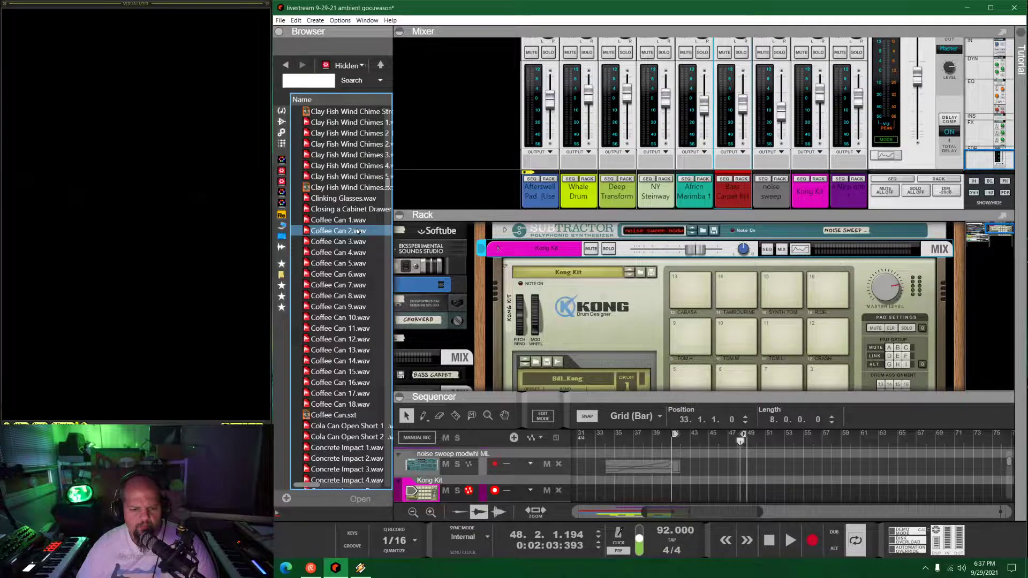
# Audition the Concrete Impact samples 1 through 7 as candidates for the first Kong pad
pyautogui.click(346, 382)
pyautogui.click(346, 371)
pyautogui.click(344, 361)
pyautogui.click(344, 351)
pyautogui.click(345, 339)
pyautogui.click(345, 329)
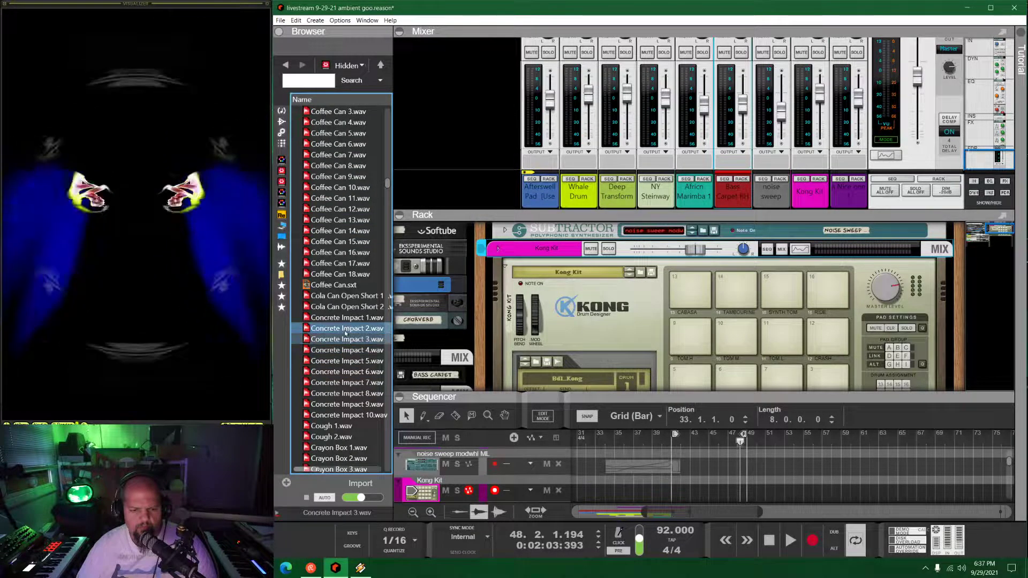
pyautogui.click(342, 340)
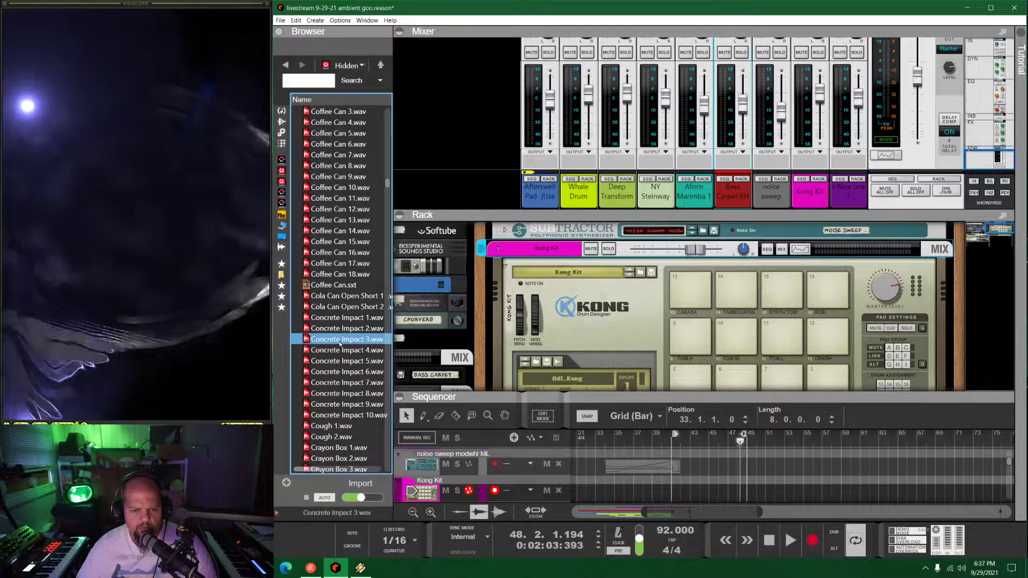
pyautogui.scroll(-3, 475, 325)
pyautogui.click(337, 318)
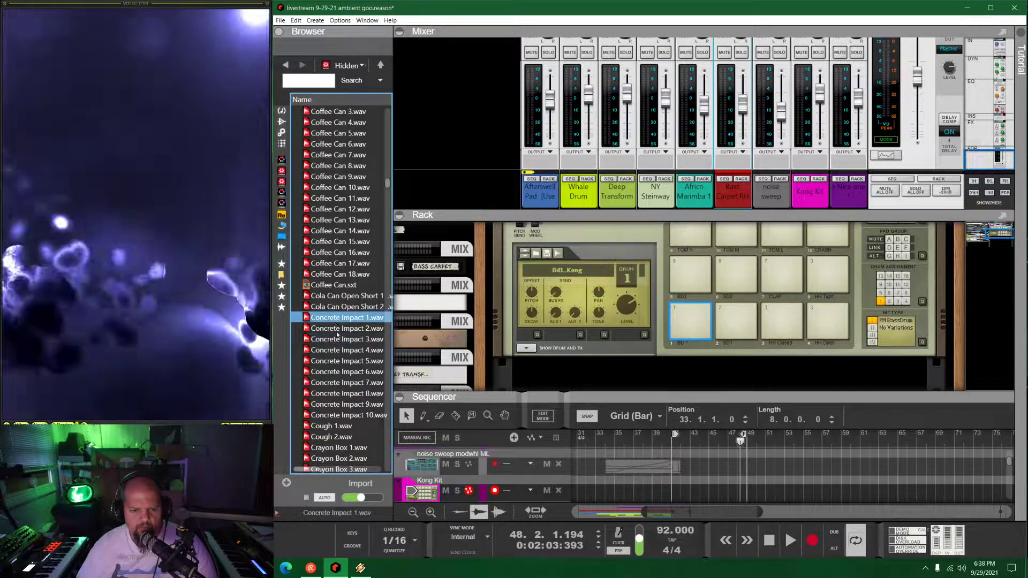
pyautogui.click(339, 340)
pyautogui.click(342, 351)
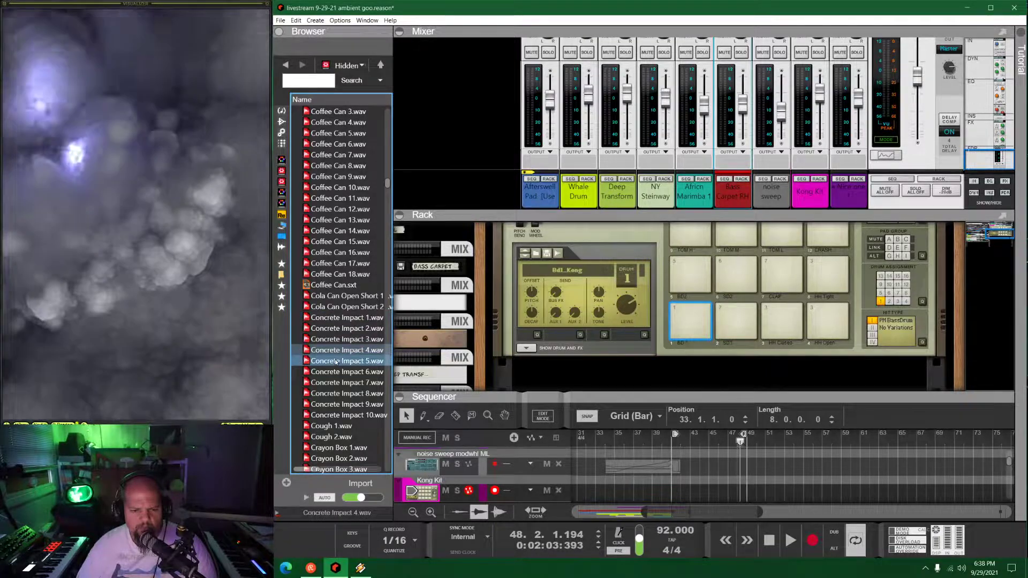
pyautogui.click(336, 362)
pyautogui.click(336, 371)
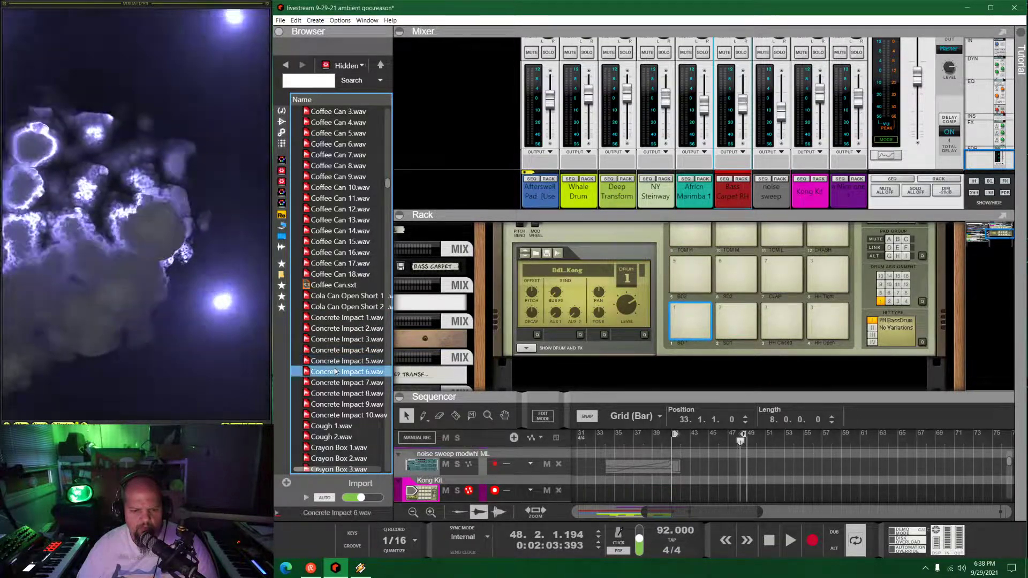
pyautogui.click(336, 362)
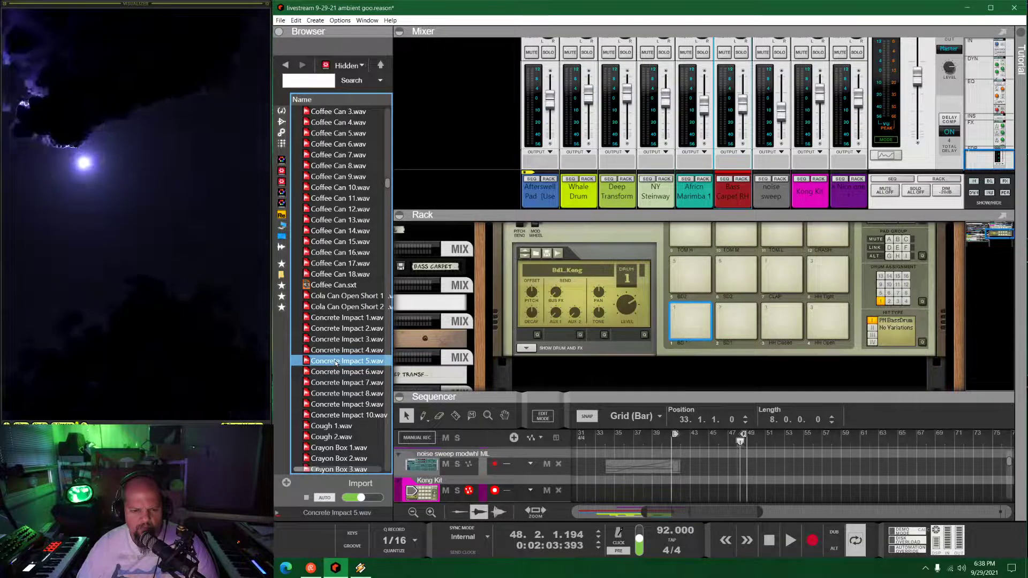
# Compare the Concrete Impact samples numbered 5 through 10 by ear
pyautogui.click(340, 393)
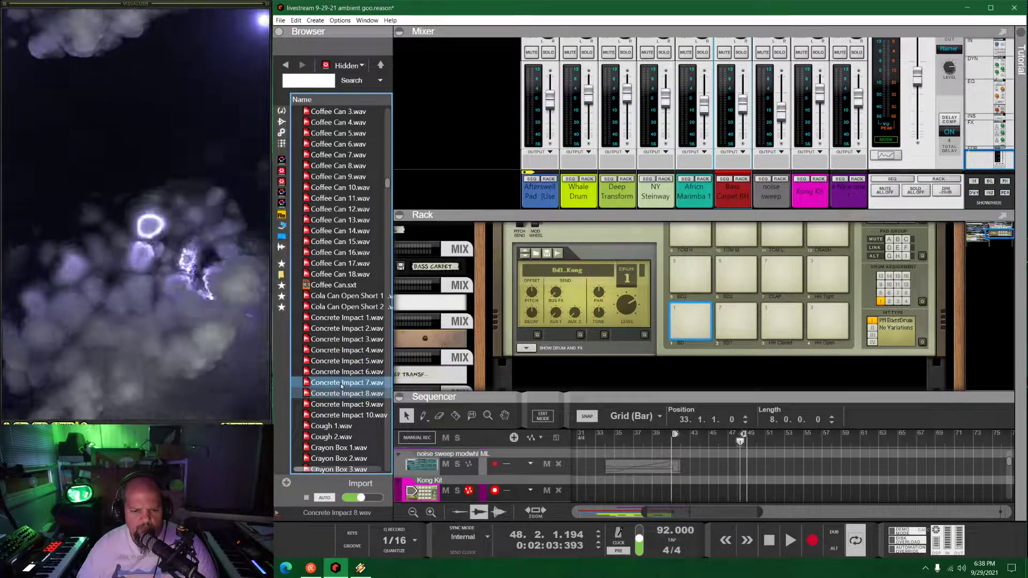
pyautogui.click(341, 383)
pyautogui.click(342, 372)
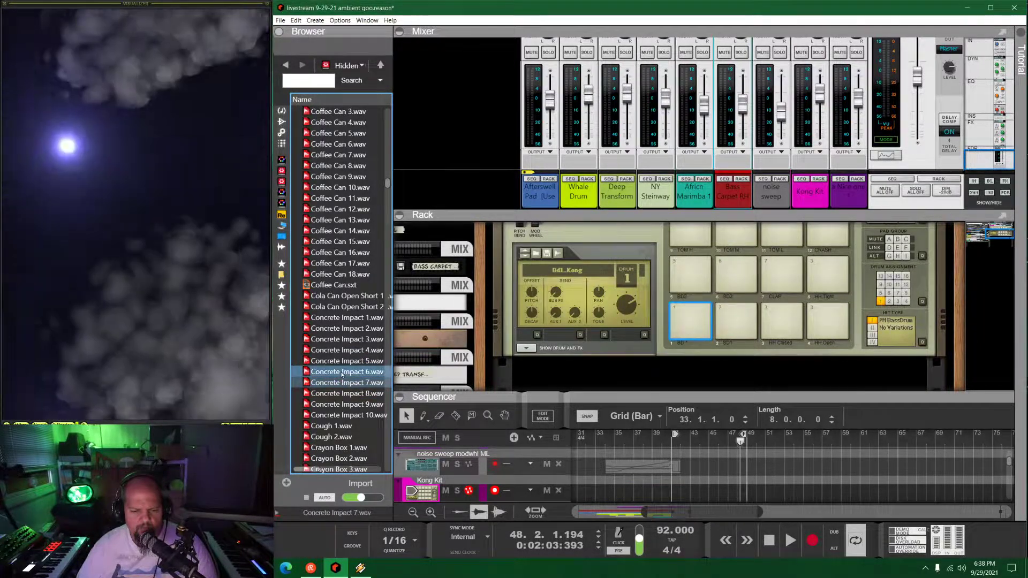
pyautogui.click(340, 383)
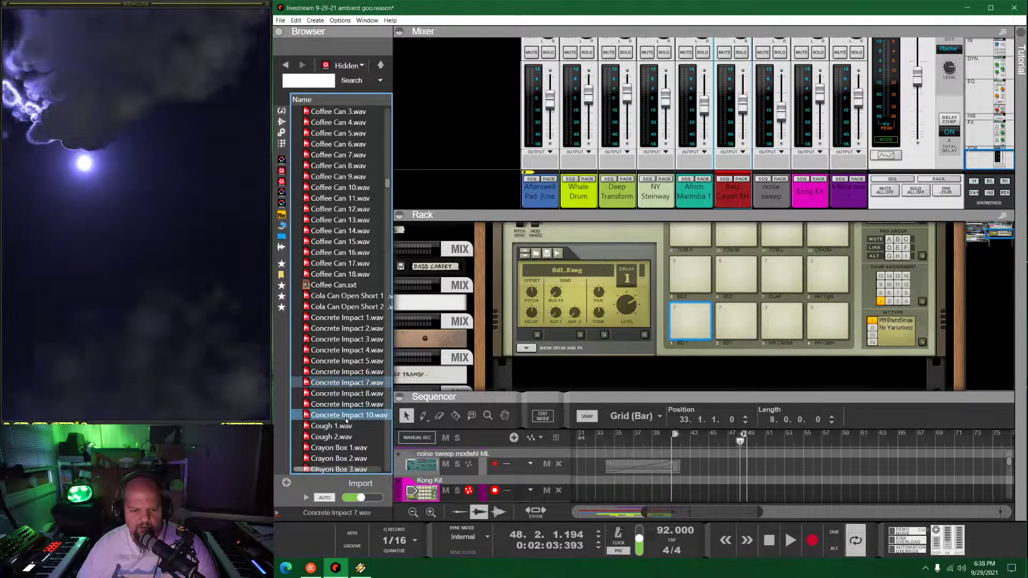
pyautogui.click(344, 417)
pyautogui.click(344, 405)
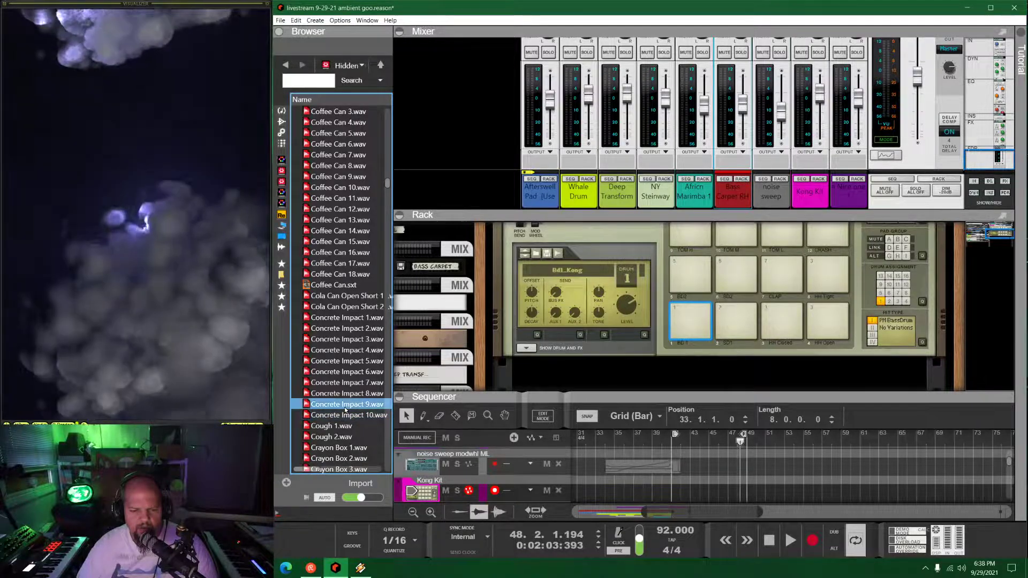
pyautogui.click(347, 383)
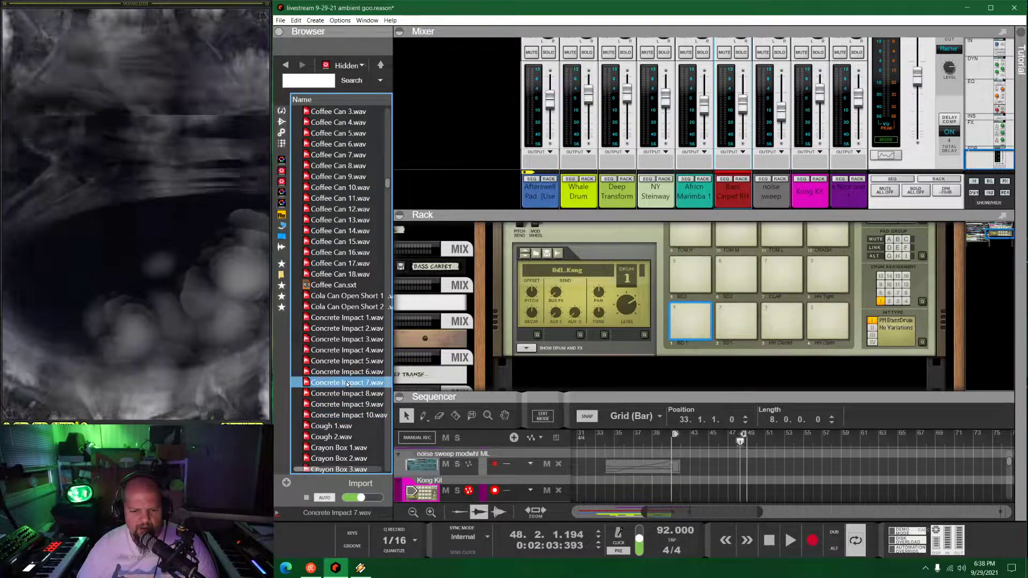
pyautogui.click(349, 360)
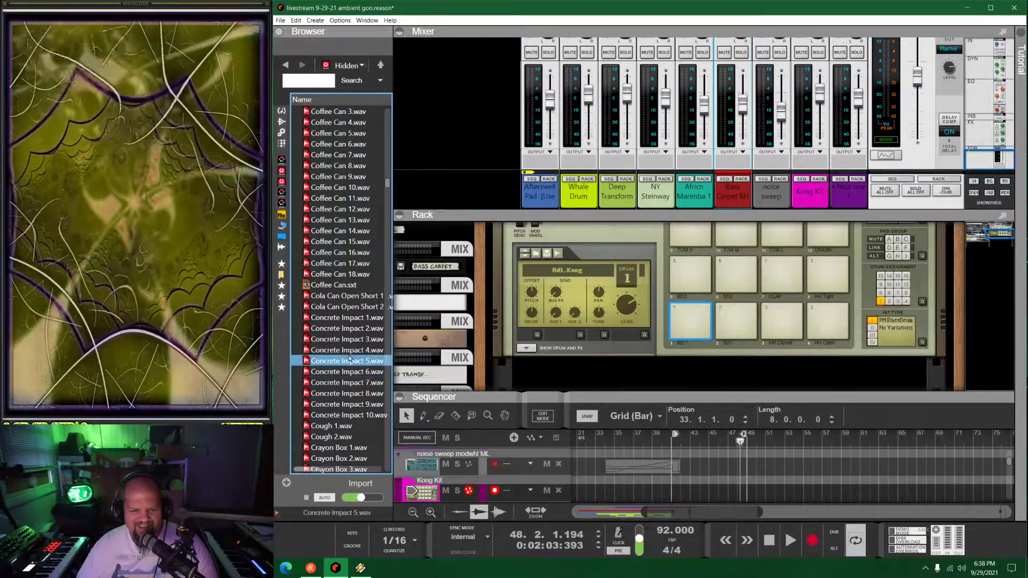
pyautogui.keyDown('ctrl'); pyautogui.click(351, 383); pyautogui.keyUp('ctrl')
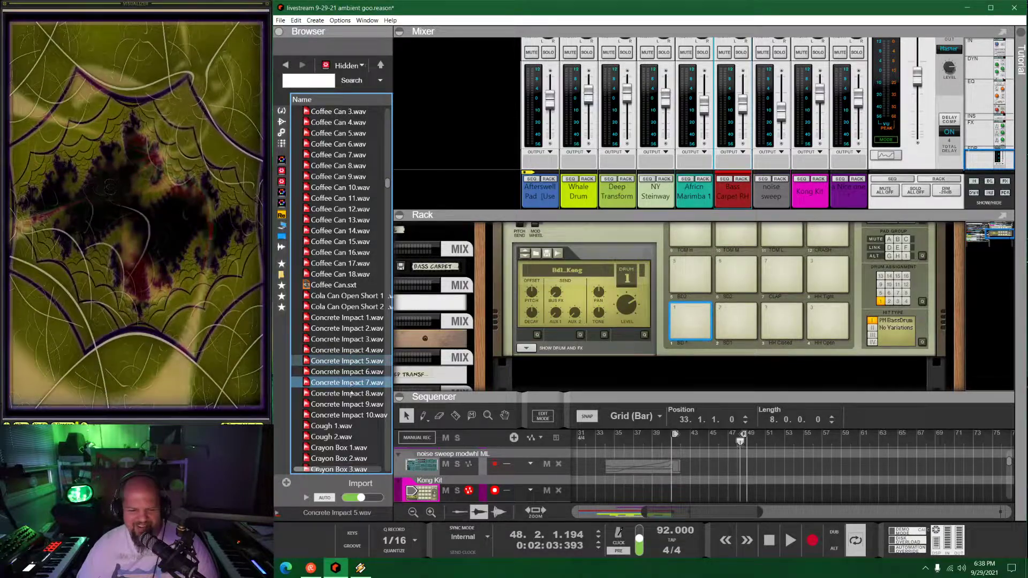
pyautogui.click(351, 405)
pyautogui.click(351, 394)
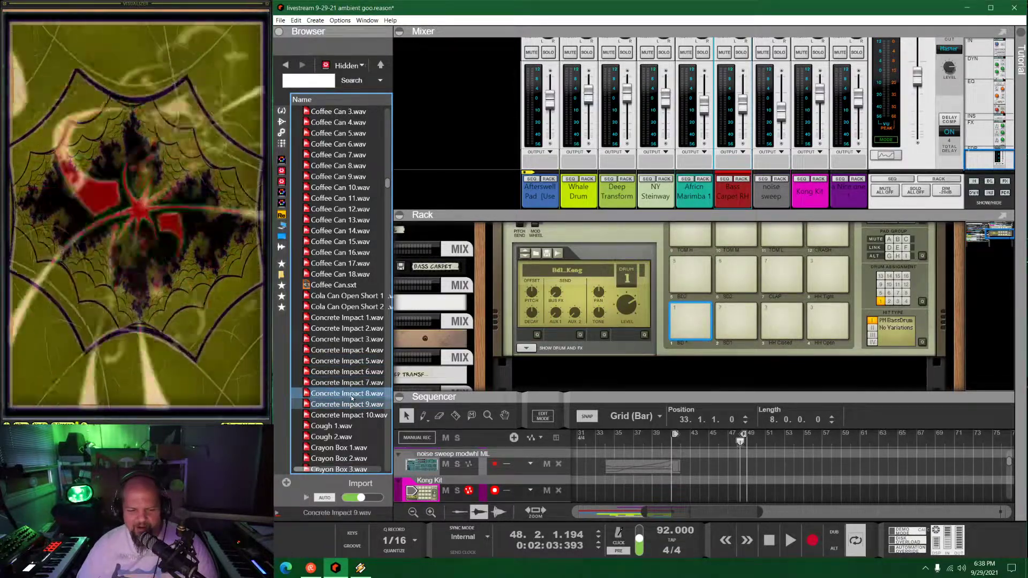
pyautogui.keyDown('ctrl'); pyautogui.click(350, 384); pyautogui.keyUp('ctrl')
pyautogui.click(351, 384)
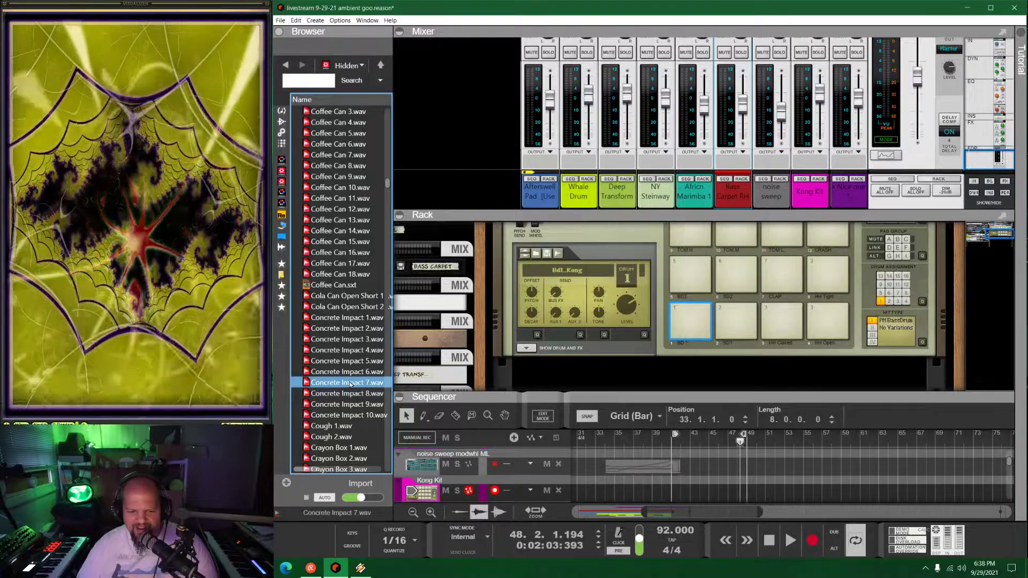
# Load Concrete Impact 6.wav onto pad 1 of the Kong Kit
pyautogui.click(350, 372)
pyautogui.click(349, 372)
pyautogui.moveTo(341, 372); pyautogui.dragTo(696, 318)
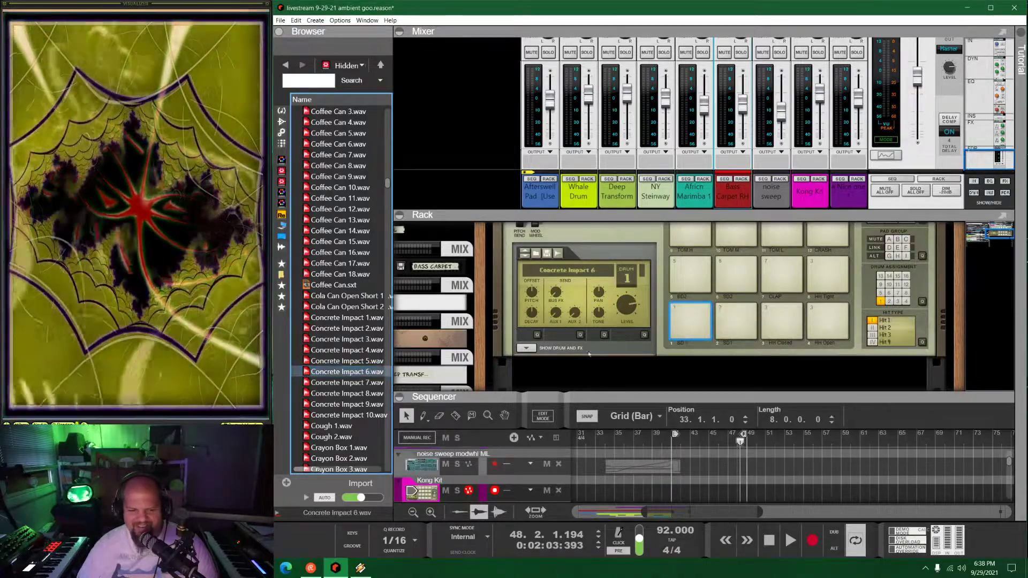
# Enlarge the sequencer area and move the Kong Kit track directly below the a Nice one 1 track
pyautogui.moveTo(391, 315); pyautogui.dragTo(376, 313)
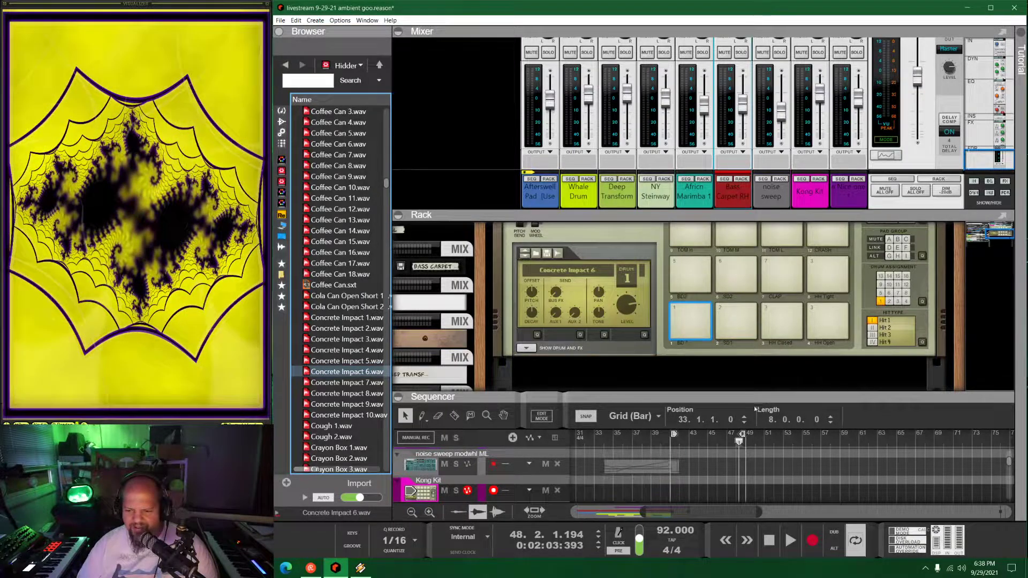
pyautogui.moveTo(752, 396); pyautogui.dragTo(753, 286)
pyautogui.scroll(3, 667, 398)
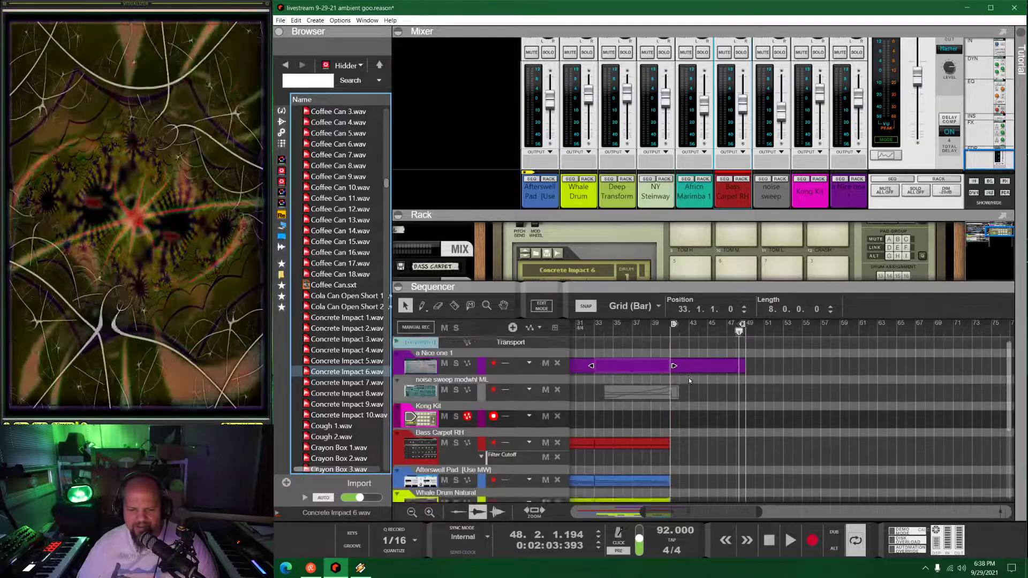
pyautogui.moveTo(397, 412); pyautogui.dragTo(397, 385)
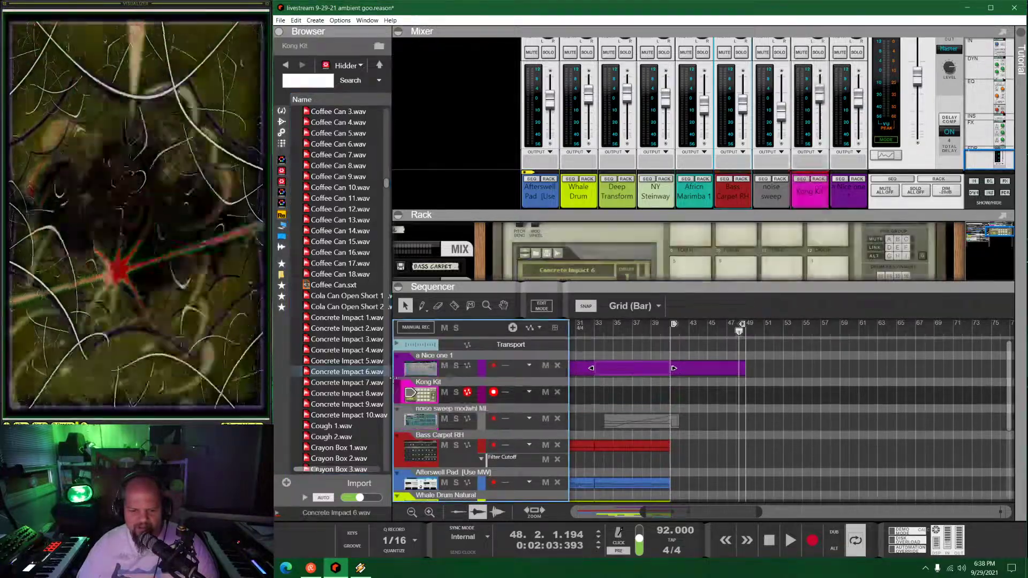
# Record a four-bar Concrete Impact part on the Kong Kit track, starting at bar 41
pyautogui.click(672, 333)
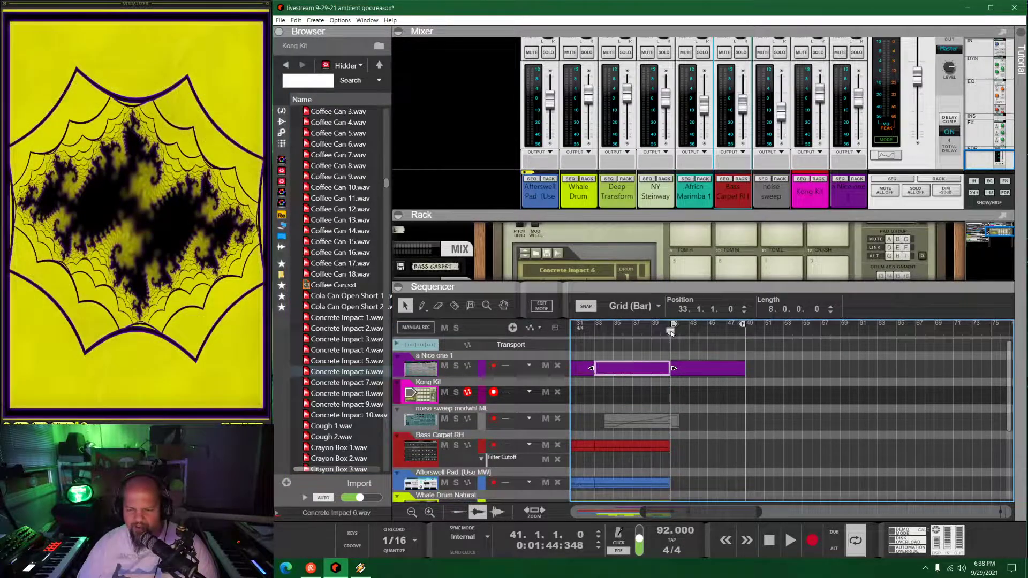
pyautogui.click(695, 372)
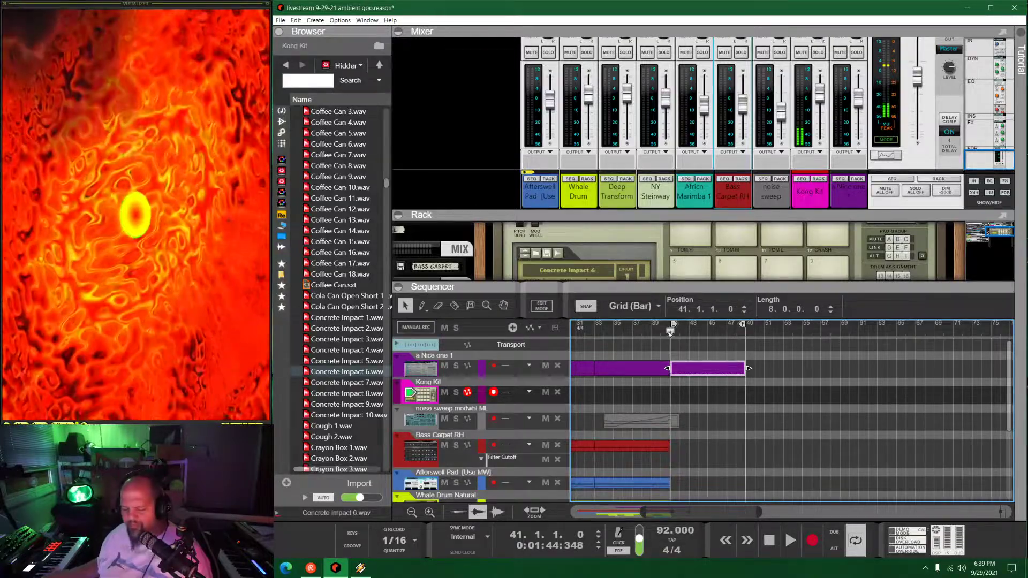
pyautogui.click(669, 332)
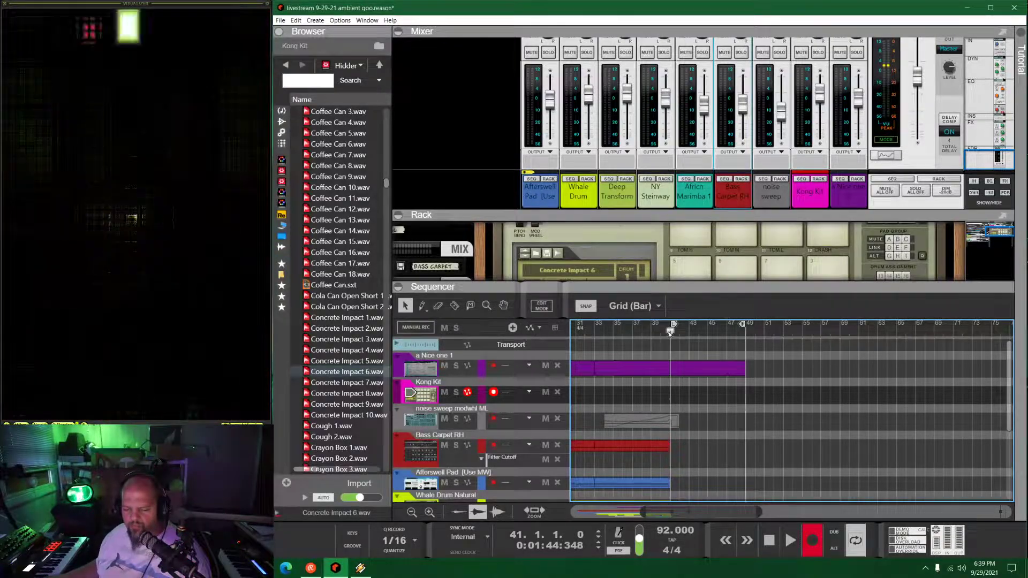
pyautogui.press('space')
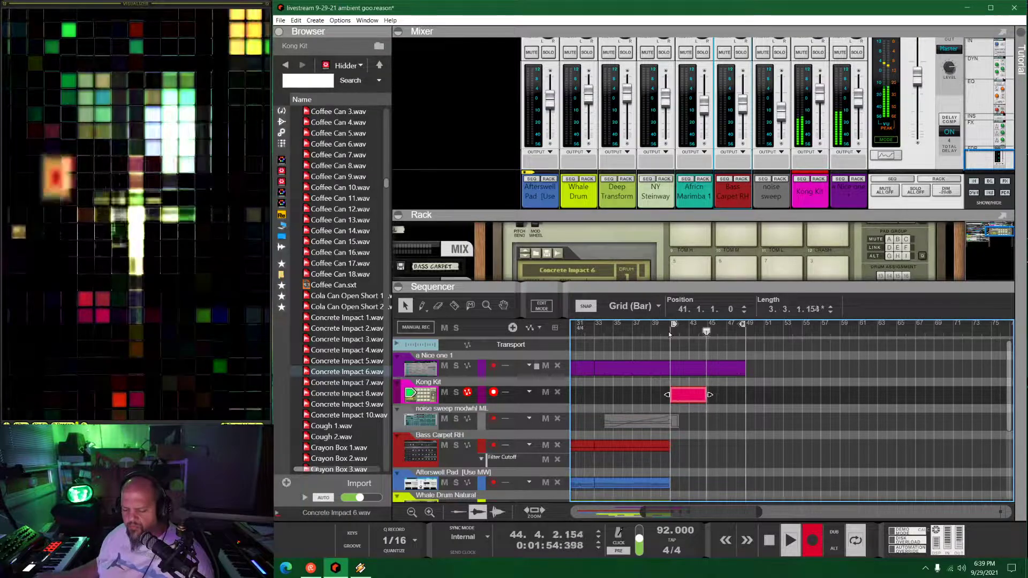
pyautogui.press('space')
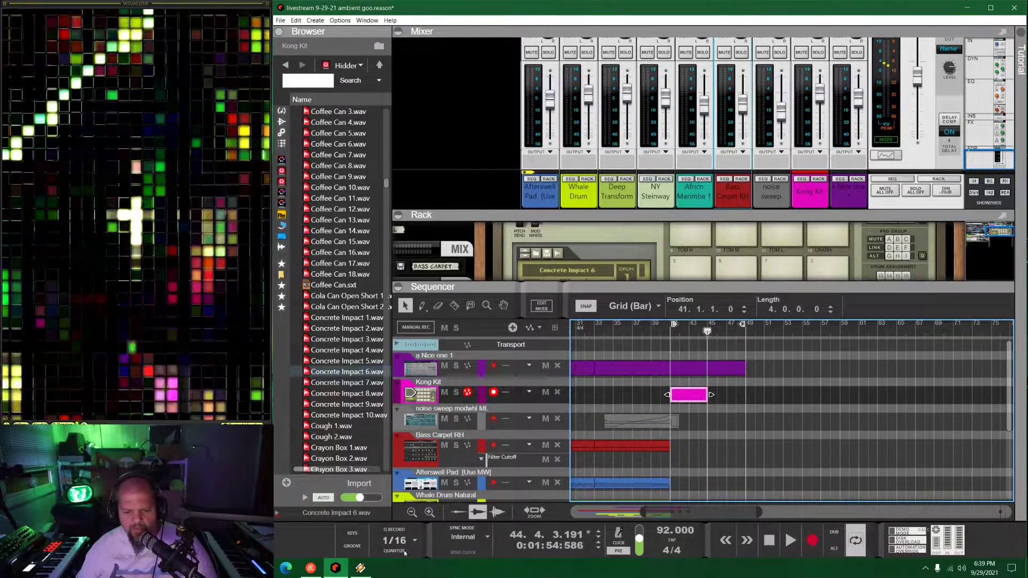
# Split the new Kong Kit clip at bar 43 and delete its second half
pyautogui.press('r')
pyautogui.click(690, 396)
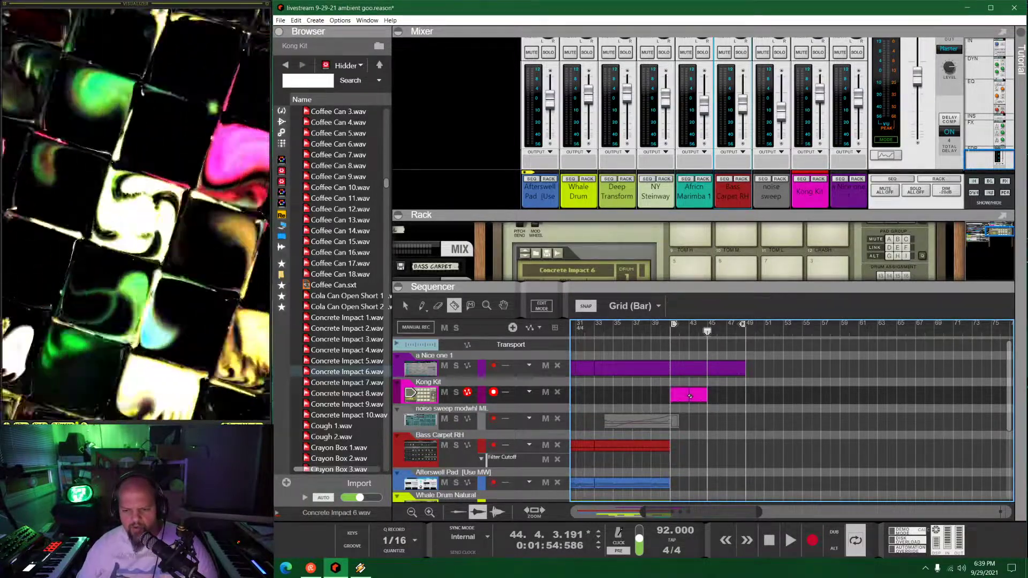
pyautogui.press('q')
pyautogui.click(699, 395)
pyautogui.press('Delete')
# Repeat the two-bar Kong Kit clip up to bar 49 and play the section from bar 41
pyautogui.click(685, 395)
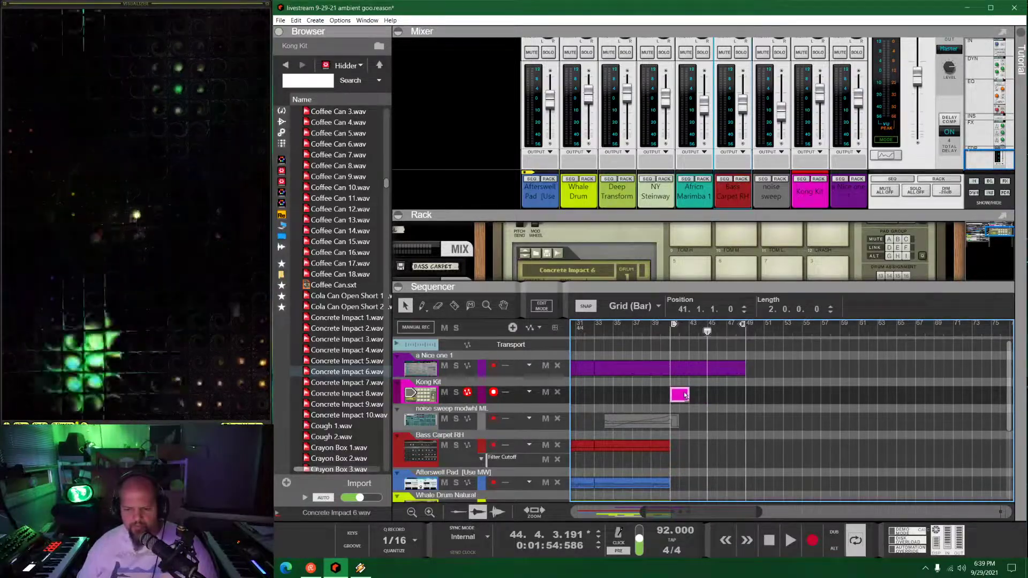
pyautogui.moveTo(685, 395); pyautogui.dragTo(736, 396)
pyautogui.click(669, 329)
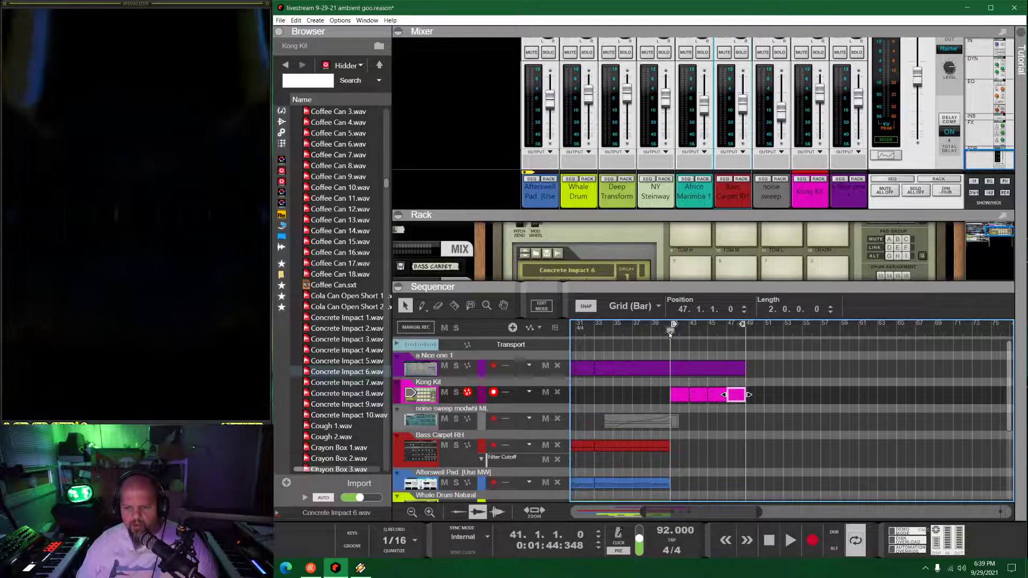
pyautogui.press('space')
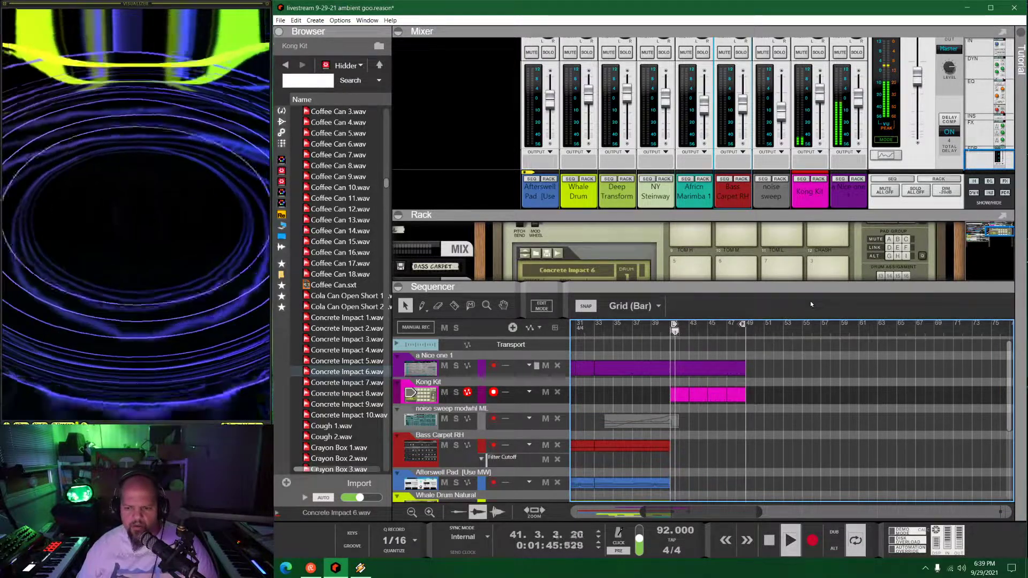
# Turn on FX send 1 (DR-1) for the Kong Kit mixer channel
pyautogui.press('F6')
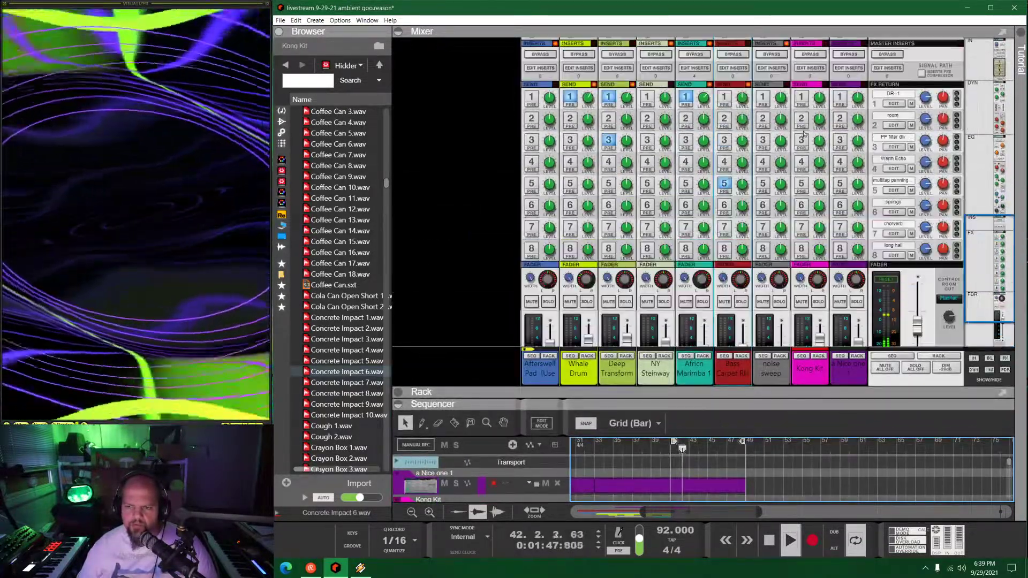
pyautogui.scroll(3, 841, 197)
pyautogui.click(820, 99)
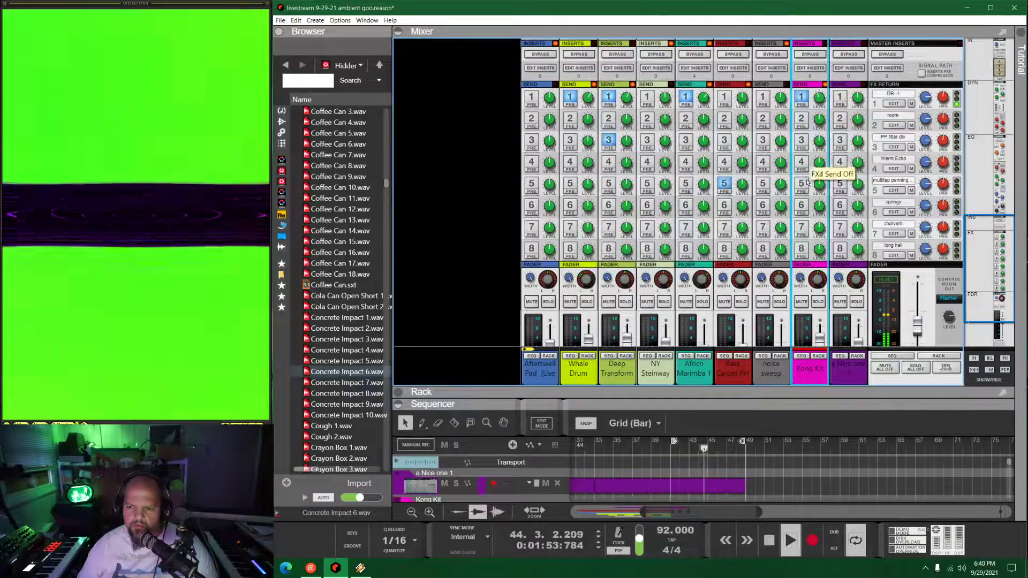
# Switch the Kong Kit mixer channel's FX sends from DR-1 to room (2) and long hall (8)
pyautogui.click(812, 250)
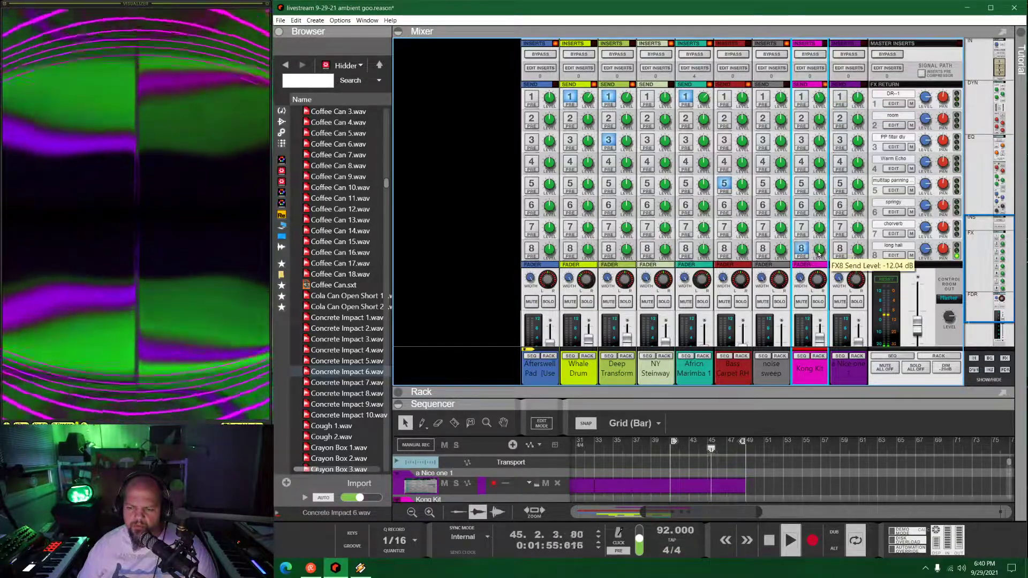
pyautogui.click(801, 118)
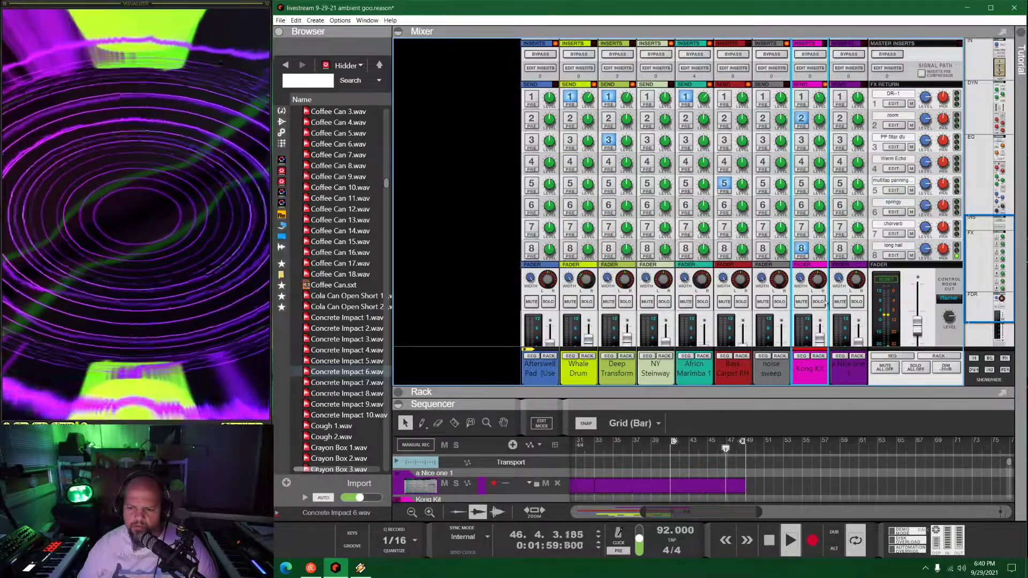
# Show Kong Kit's drum and effects section in the rack and load a Filter into drum 1's FX1 slot
pyautogui.scroll(-2, 839, 375)
pyautogui.click(820, 356)
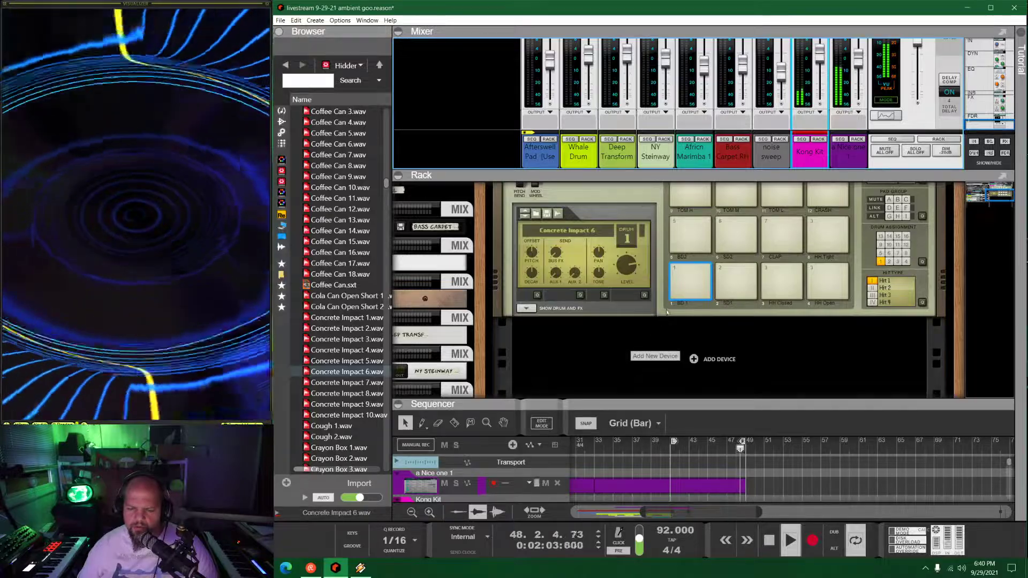
pyautogui.click(526, 310)
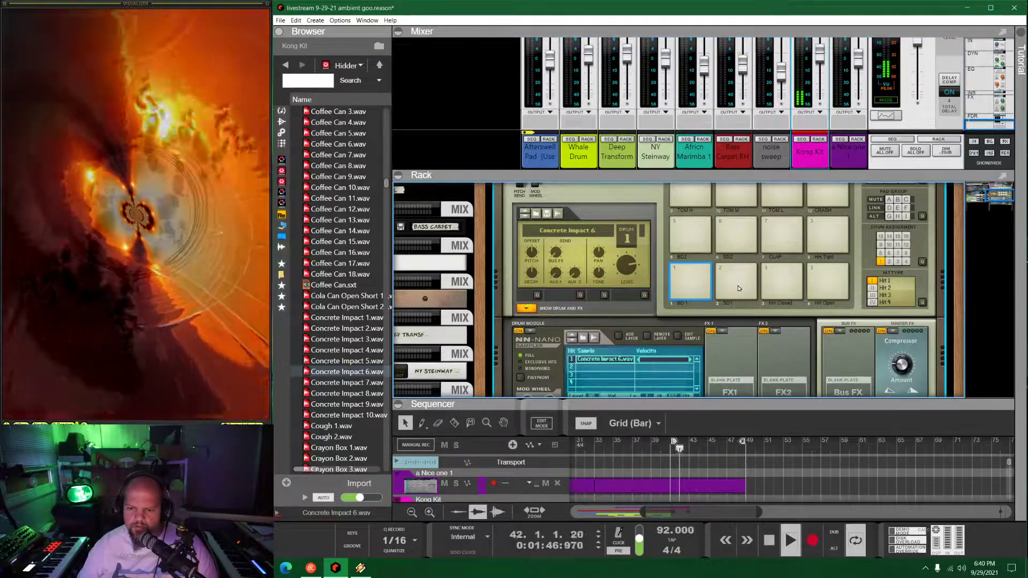
pyautogui.scroll(-3, 693, 288)
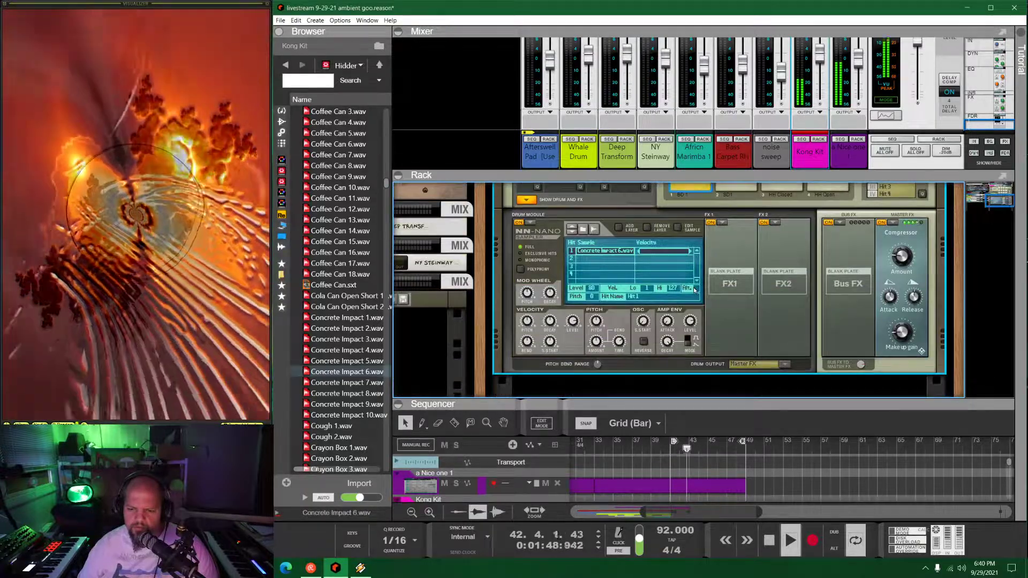
pyautogui.scroll(2, 694, 290)
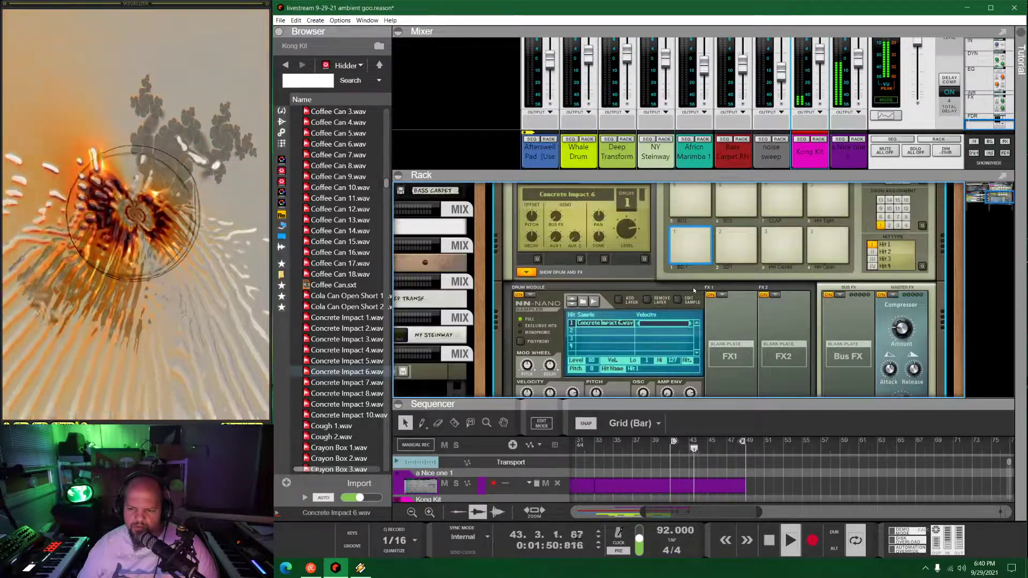
pyautogui.click(740, 293)
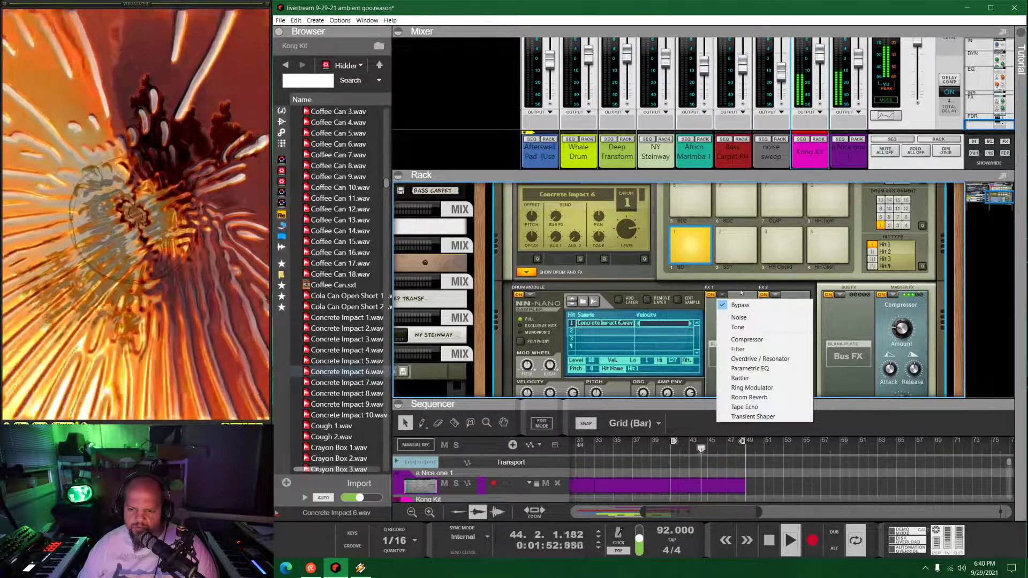
pyautogui.click(738, 349)
# Set the FX1 filter frequency of Kong's drum 1 to 61 and fold the Kong device
pyautogui.scroll(-2, 752, 317)
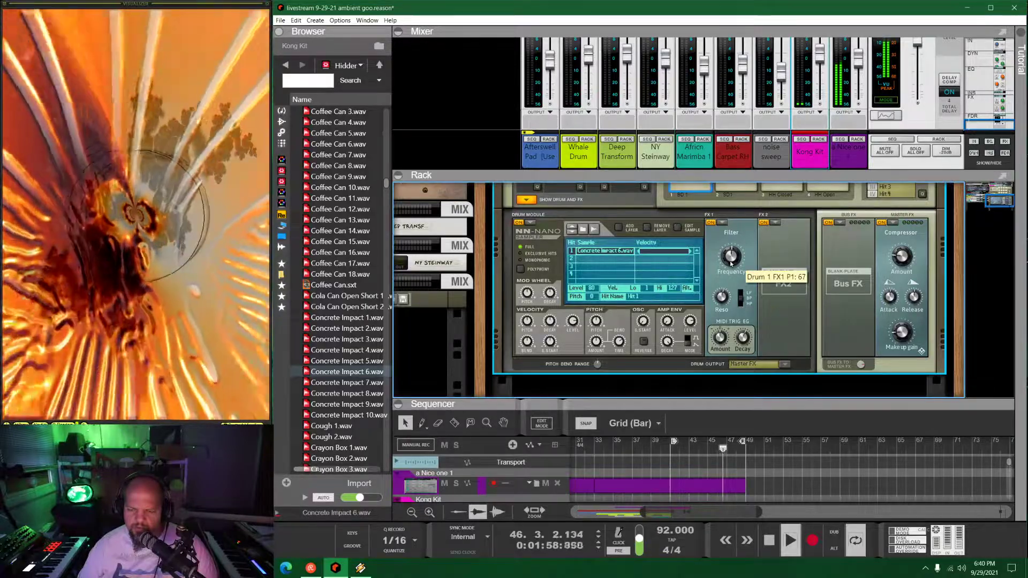
pyautogui.moveTo(731, 263); pyautogui.dragTo(729, 265)
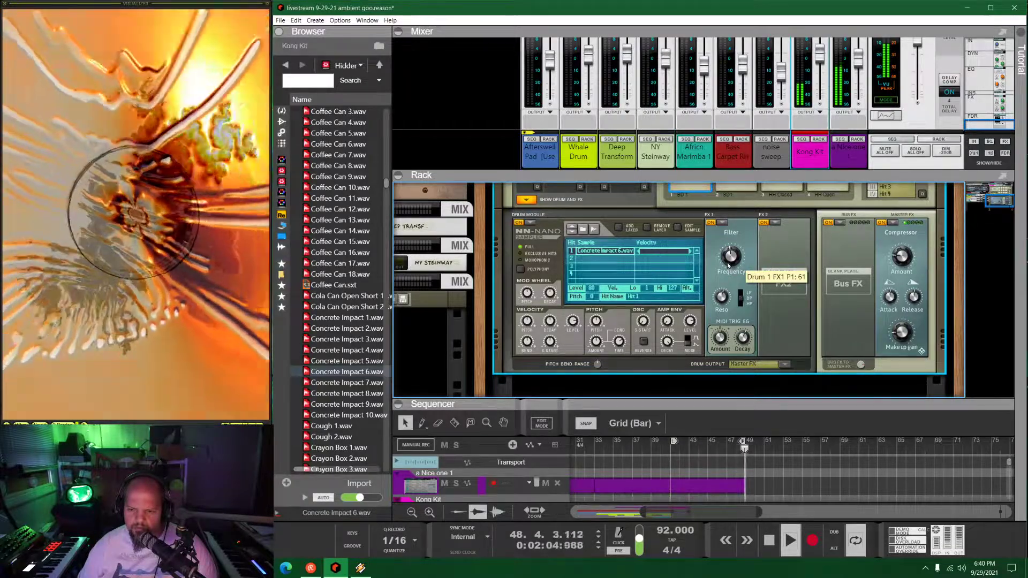
pyautogui.scroll(4, 553, 301)
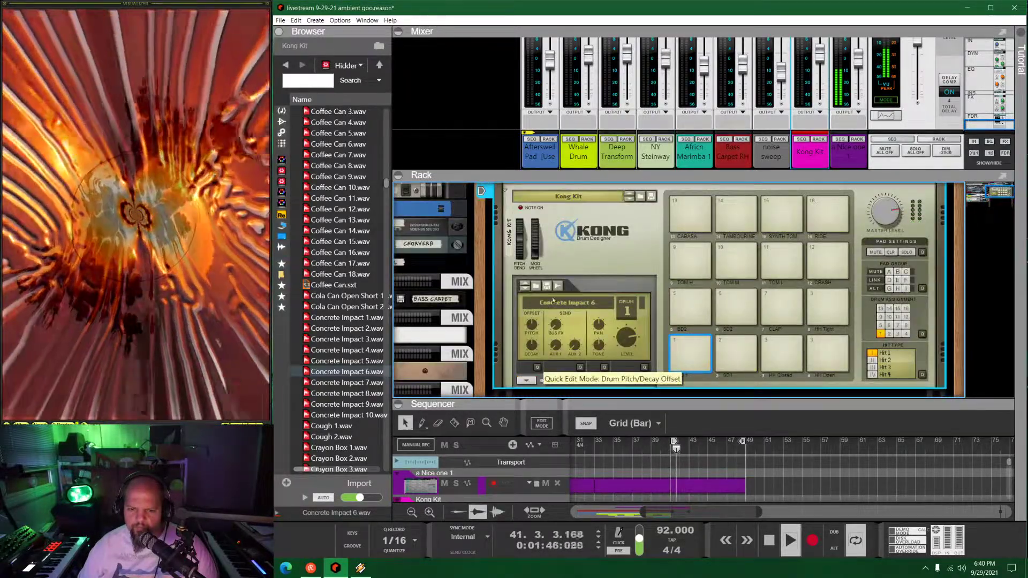
pyautogui.scroll(3, 554, 302)
pyautogui.click(505, 281)
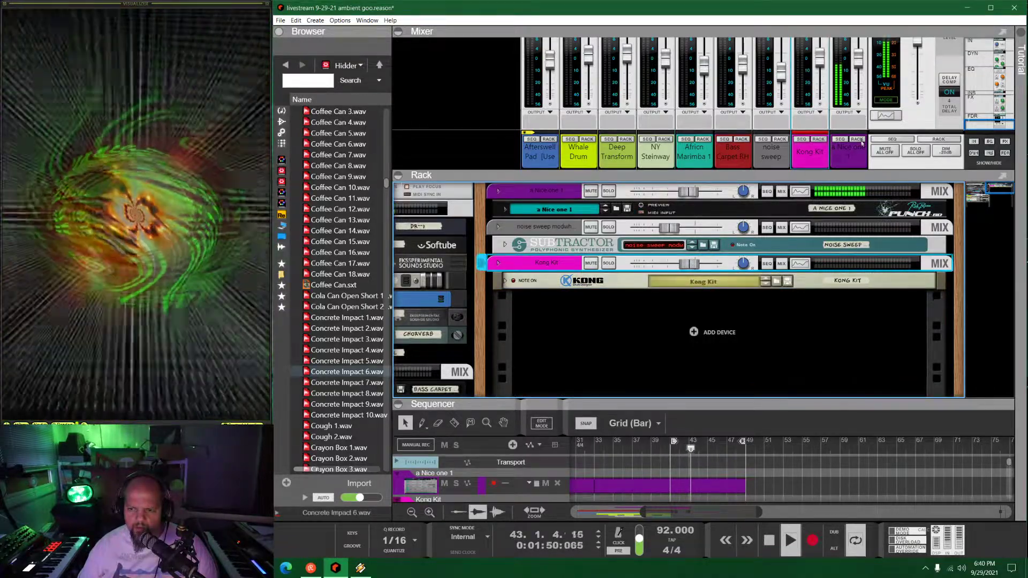
# Stop playback and draw a Filter Cutoff automation clip from bar 1 to bar 41 on the Bass Carpet RH track
pyautogui.press('F6')
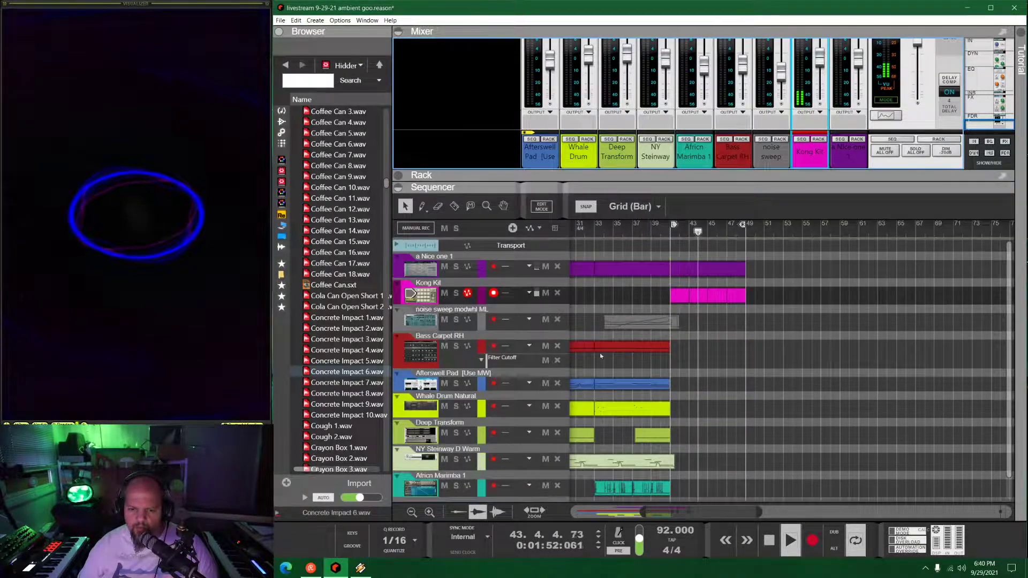
pyautogui.scroll(-1, 691, 300)
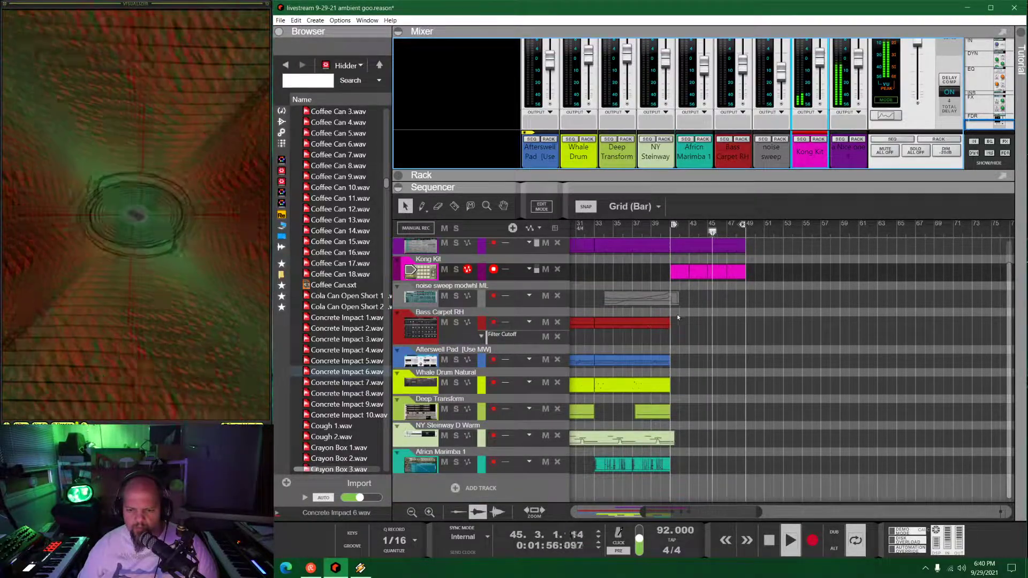
pyautogui.hscroll(-2, 683, 254)
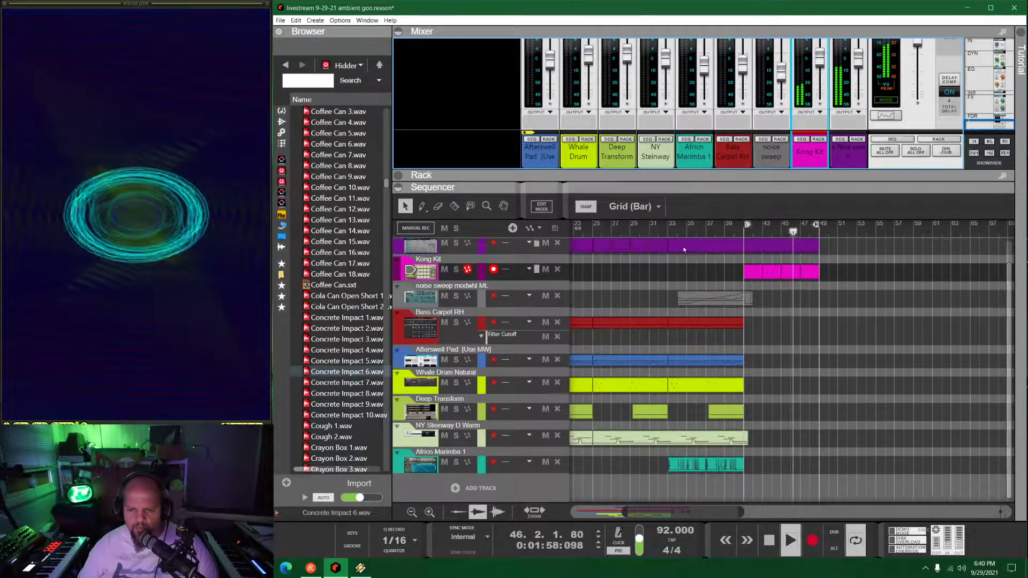
pyautogui.click(681, 325)
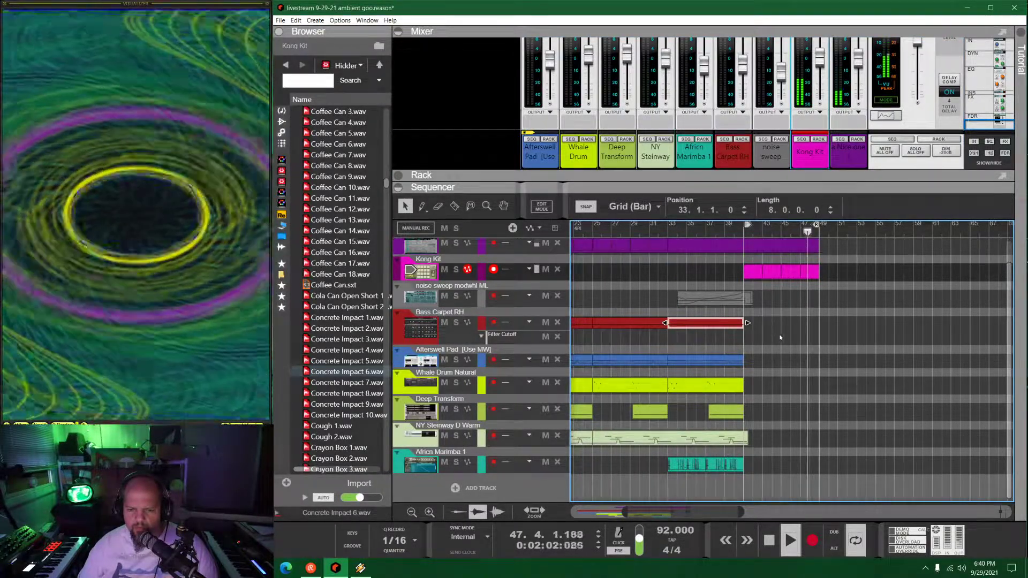
pyautogui.click(781, 327)
pyautogui.hscroll(-3, 713, 351)
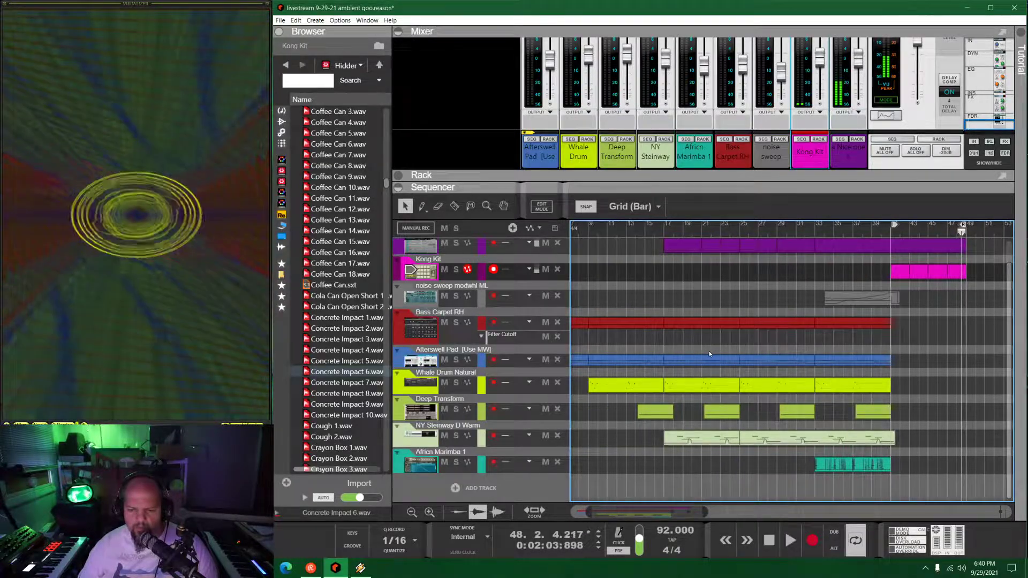
pyautogui.hscroll(-2, 698, 336)
pyautogui.press('KP_0')
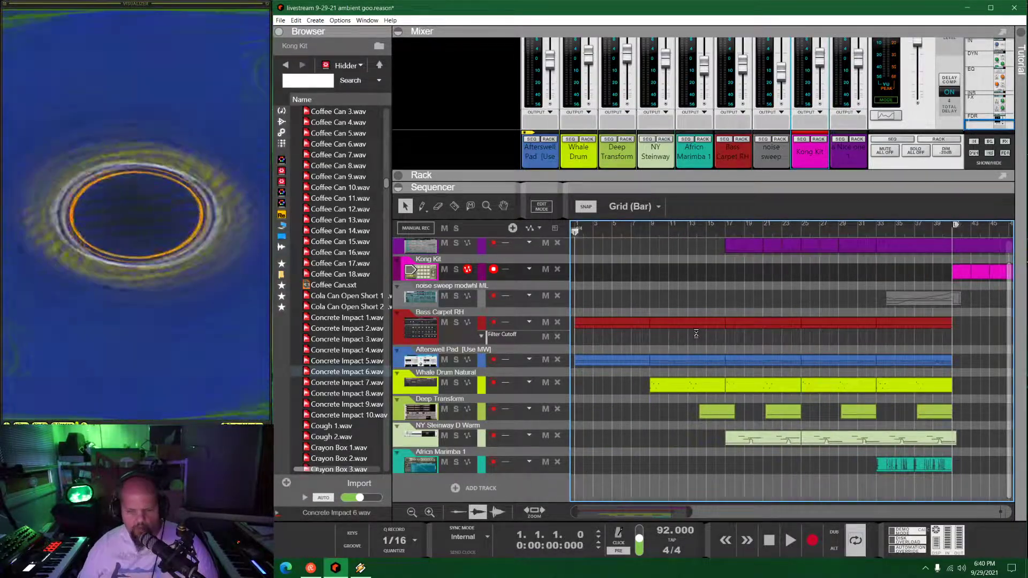
pyautogui.click(579, 337)
pyautogui.moveTo(587, 337); pyautogui.dragTo(945, 347)
pyautogui.click(942, 342)
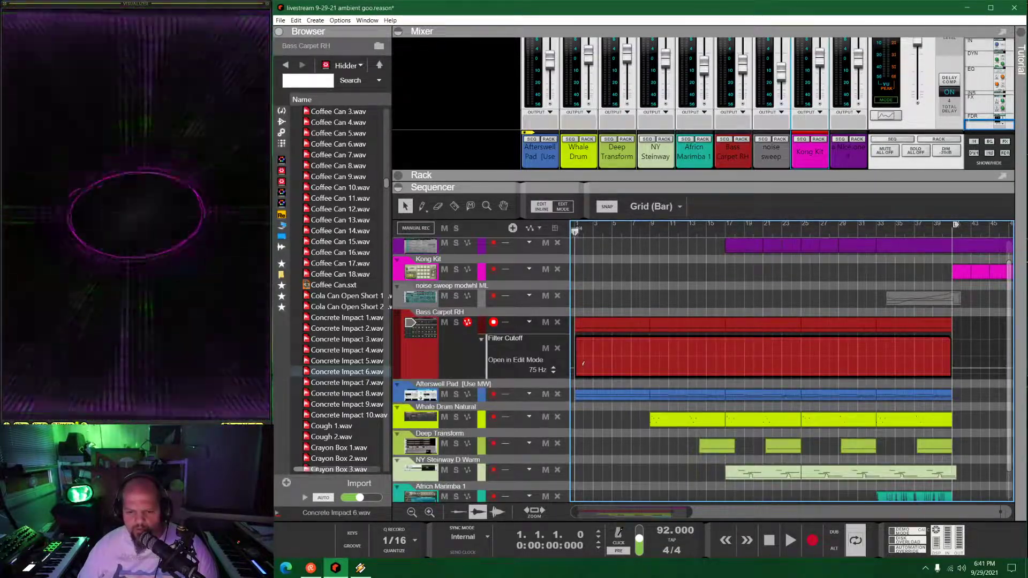
# Shape the Bass Carpet RH Filter Cutoff automation as a rising curve from 71 Hz at bar 1 to 1.5 kHz at bar 41
pyautogui.click(578, 366)
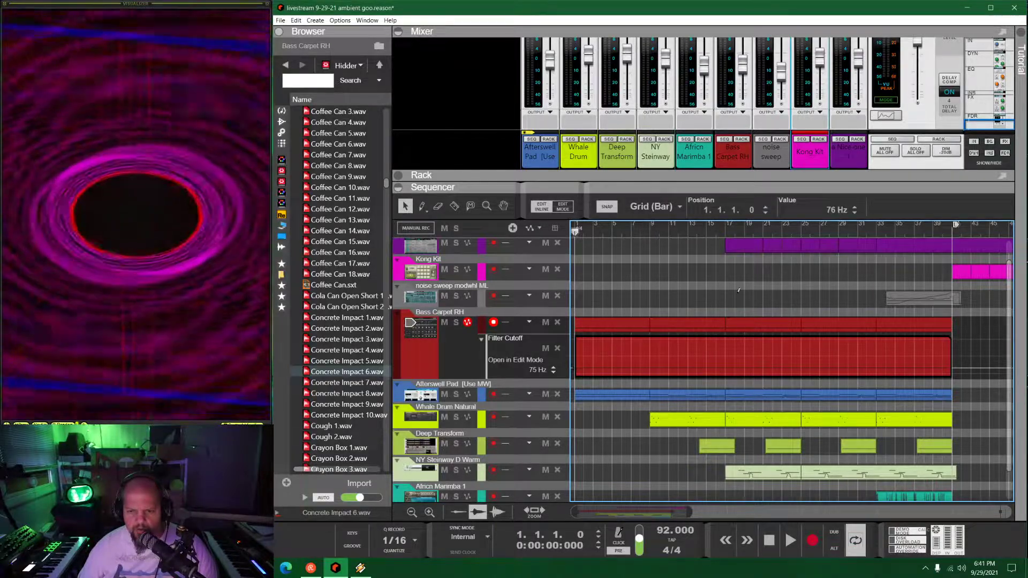
pyautogui.hscroll(5, 860, 353)
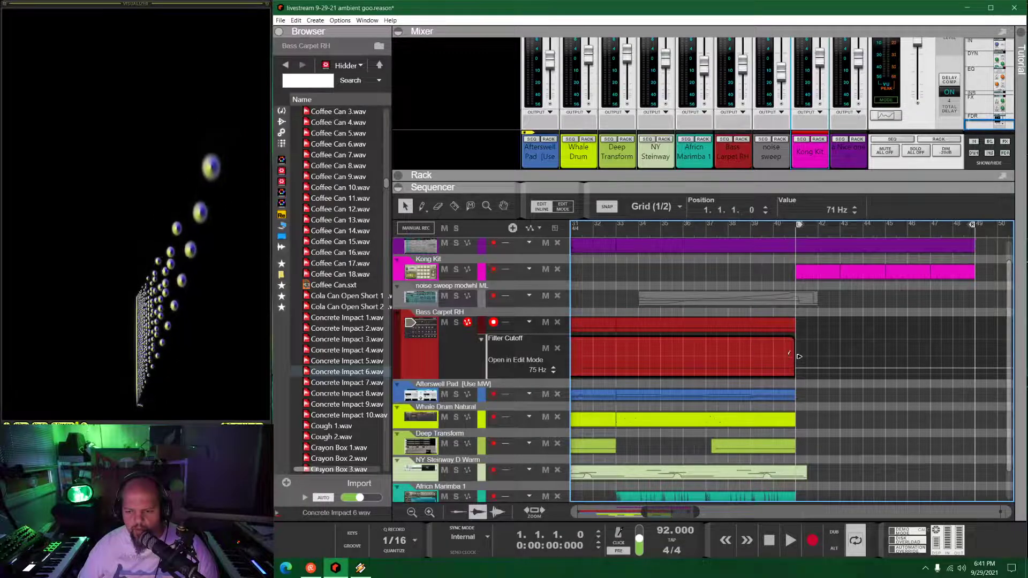
pyautogui.moveTo(799, 357); pyautogui.dragTo(810, 357)
pyautogui.scroll(-5, 771, 359)
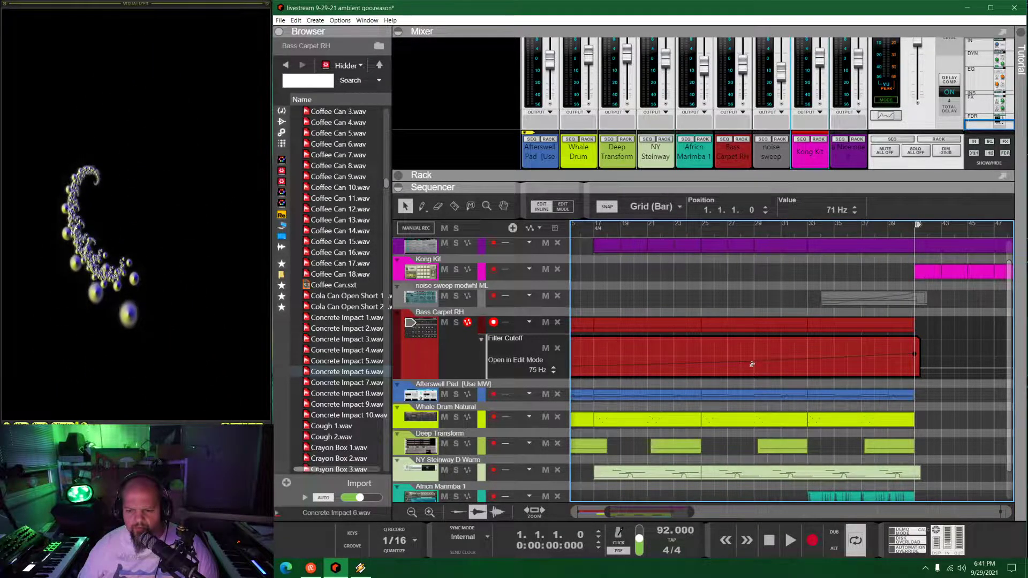
pyautogui.scroll(-3, 713, 363)
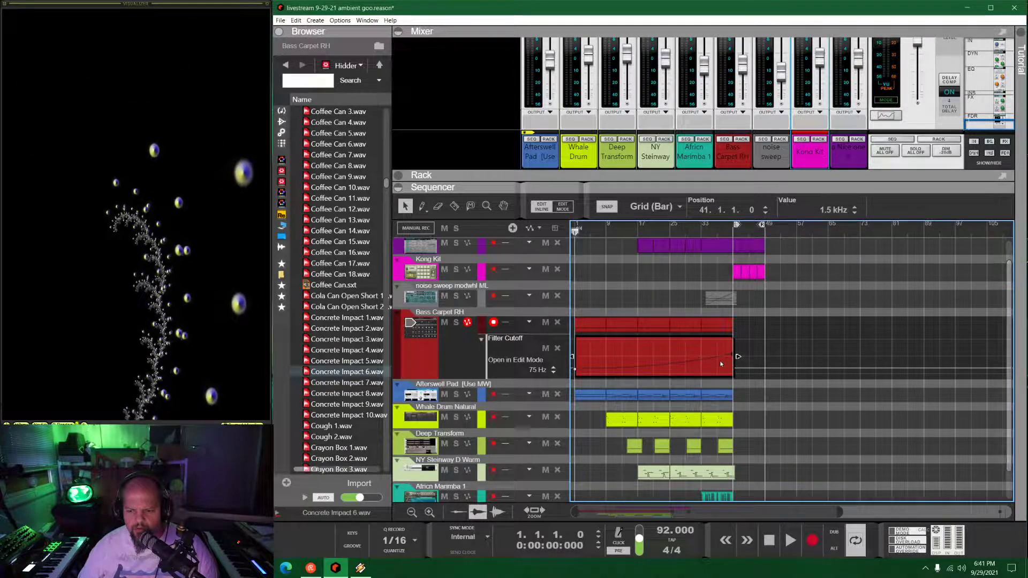
# Play from bar 33, lower the bar 41 Filter Cutoff point to 295 Hz and leave the automation clip
pyautogui.click(703, 228)
pyautogui.press('space')
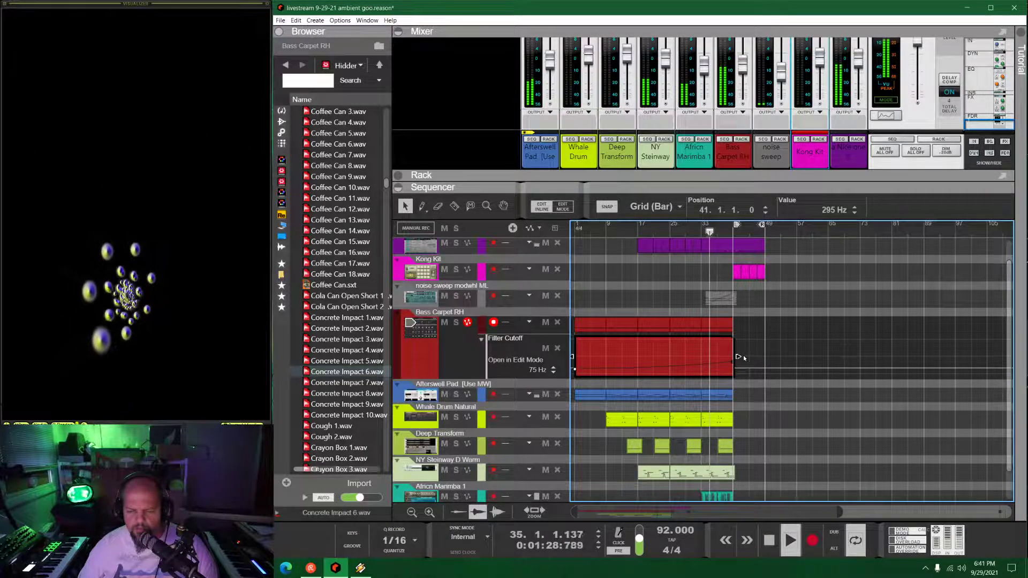
pyautogui.click(620, 286)
# Play the song from bar 1 and save it
pyautogui.click(575, 229)
pyautogui.hotkey('ctrl', 's')
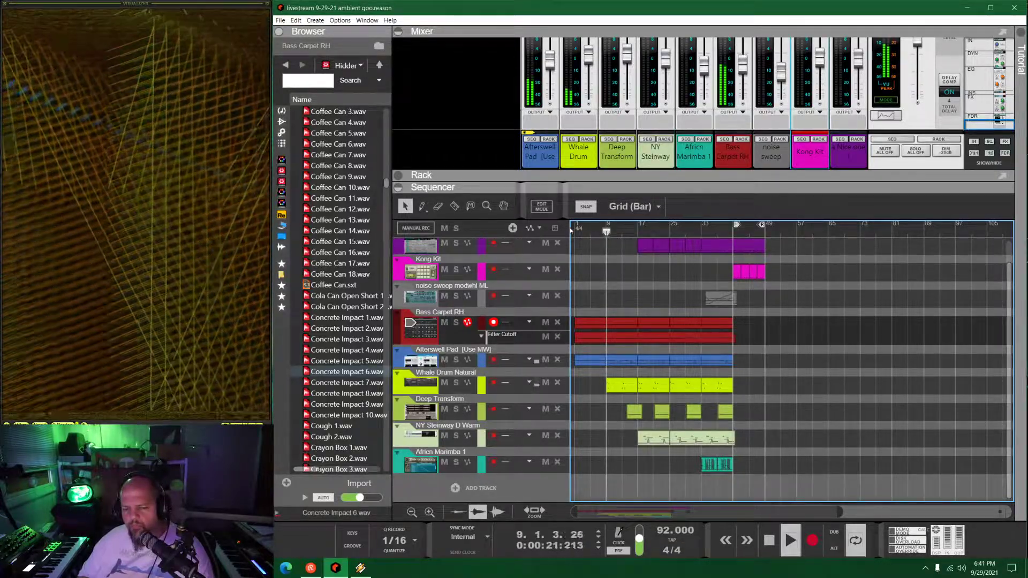
# Overdub the Afterswell Pad track from about bar 13 to bar 41, slightly lowering the Africn Marimba 1 fader, and return to bar 41
pyautogui.click(413, 366)
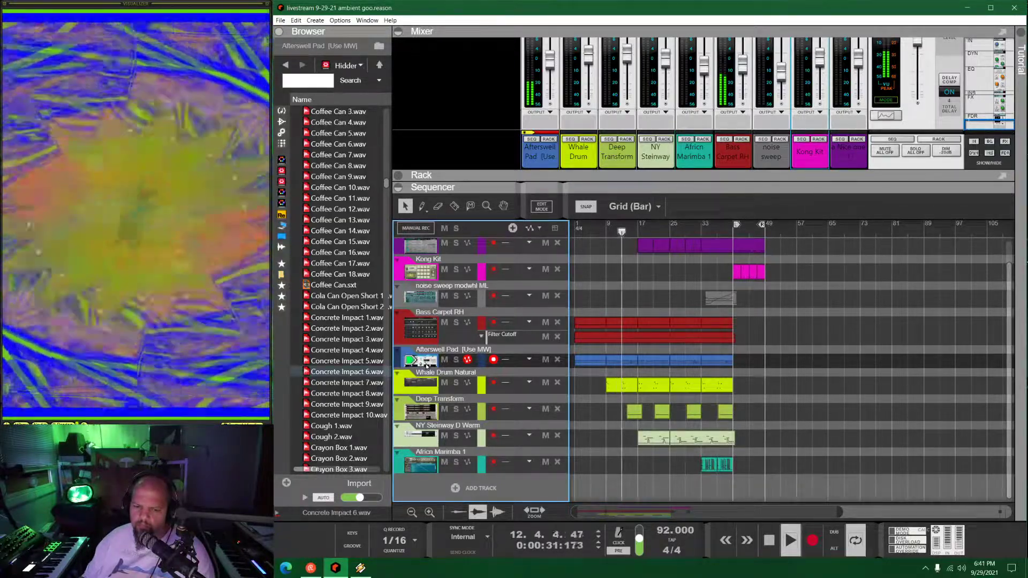
pyautogui.hotkey('ctrl', 'Return')
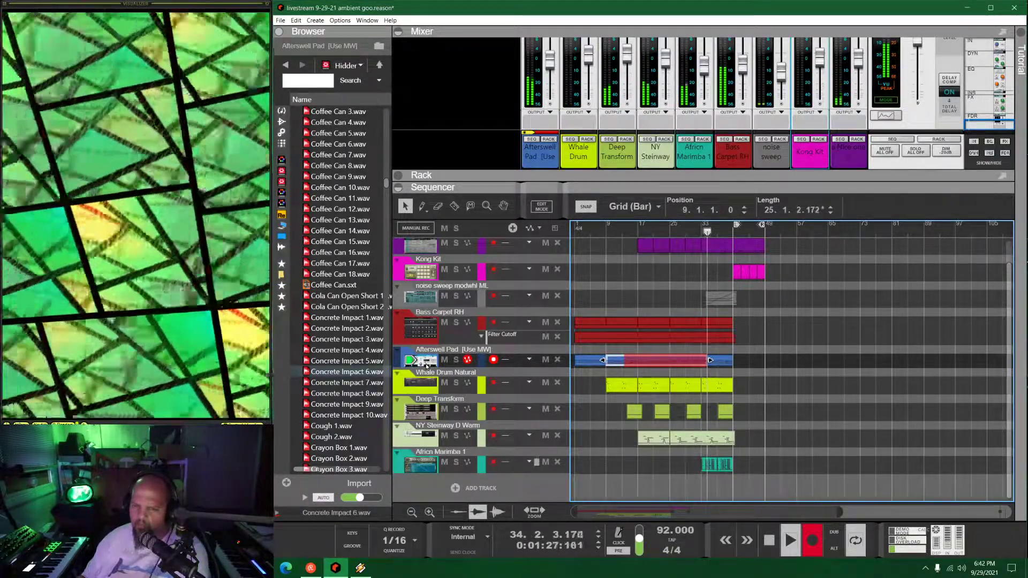
pyautogui.scroll(3, 695, 126)
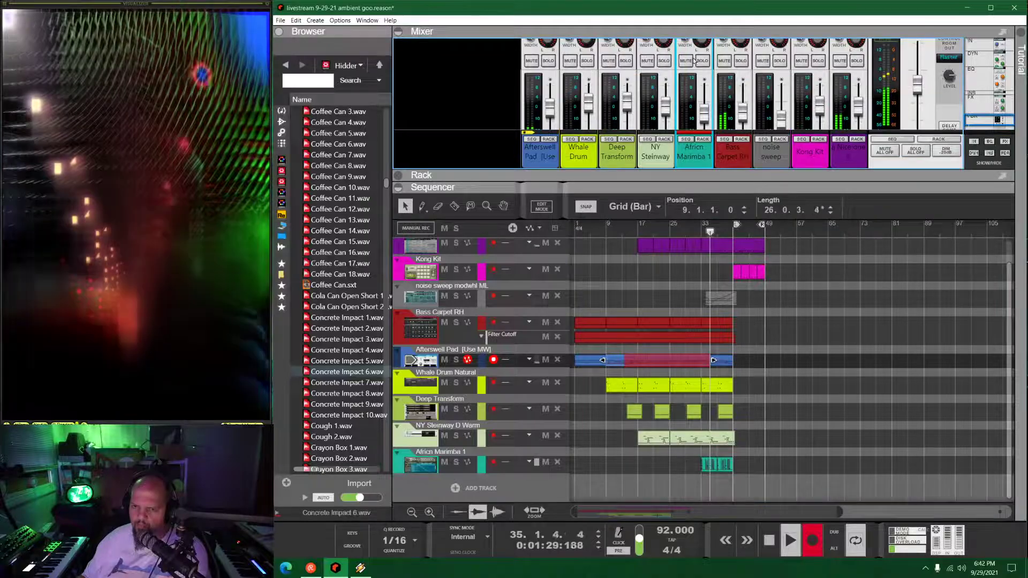
pyautogui.moveTo(705, 117); pyautogui.dragTo(704, 121)
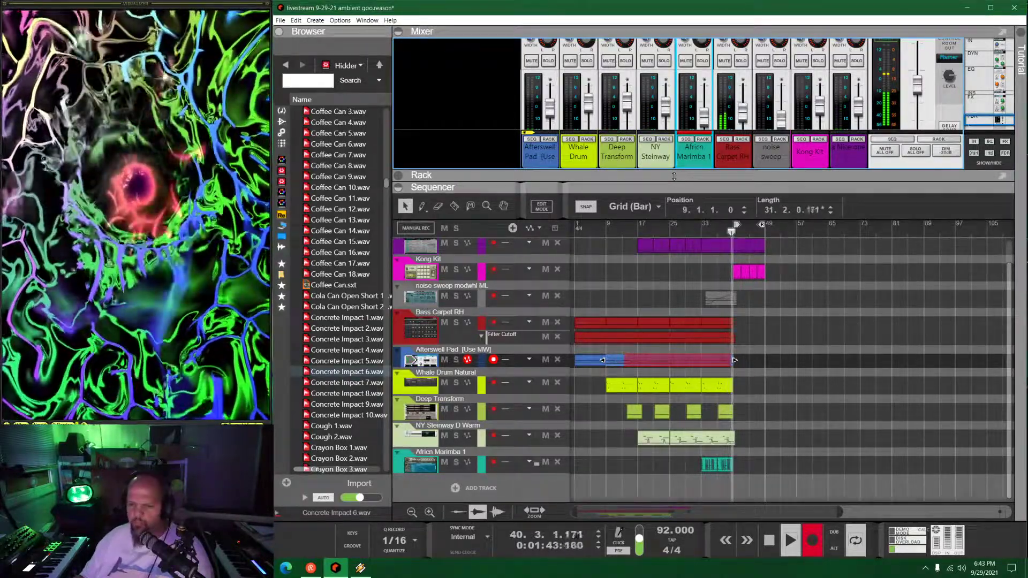
pyautogui.hotkey('ctrl', 'Return')
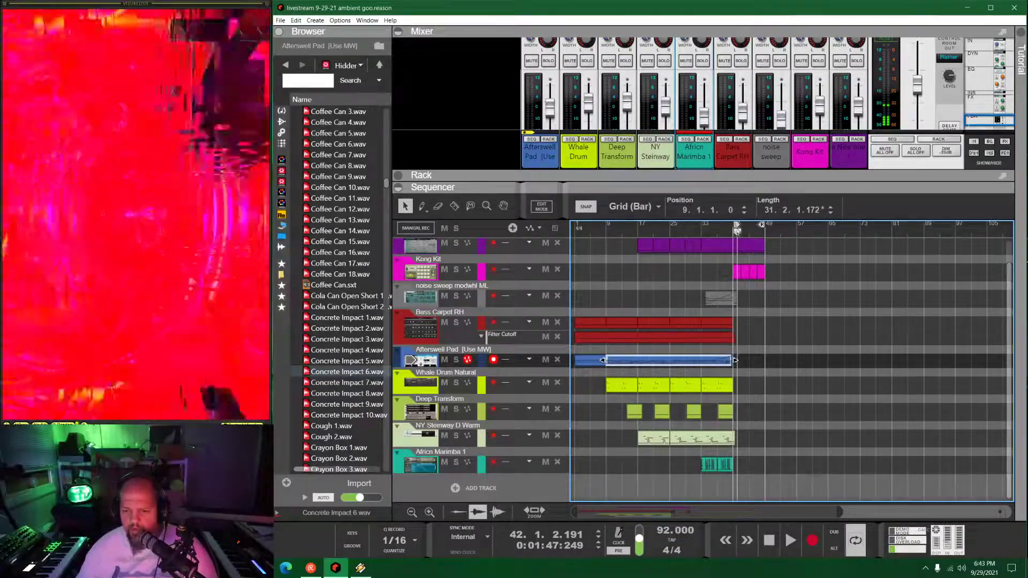
pyautogui.moveTo(737, 231); pyautogui.dragTo(734, 232)
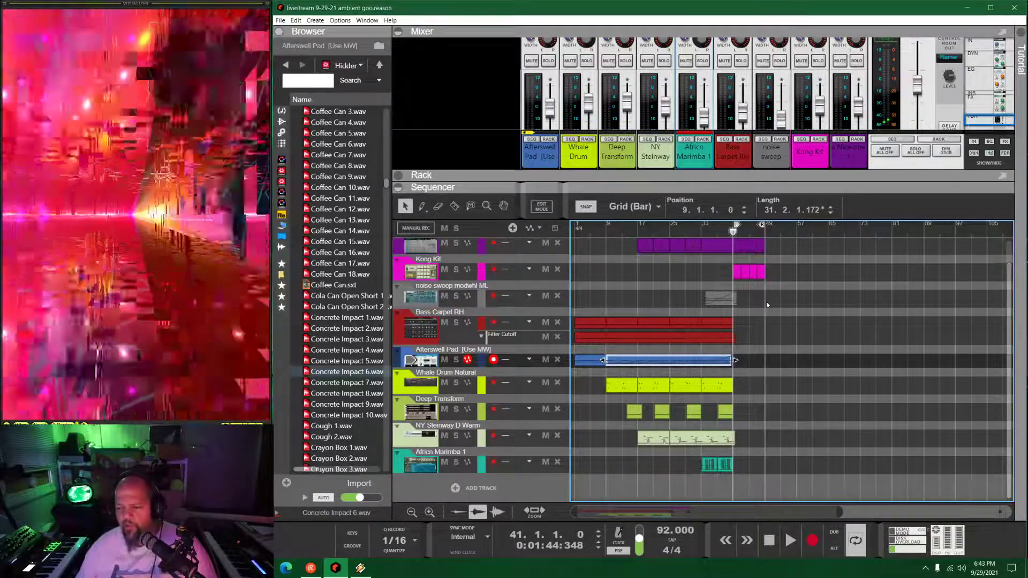
pyautogui.click(748, 300)
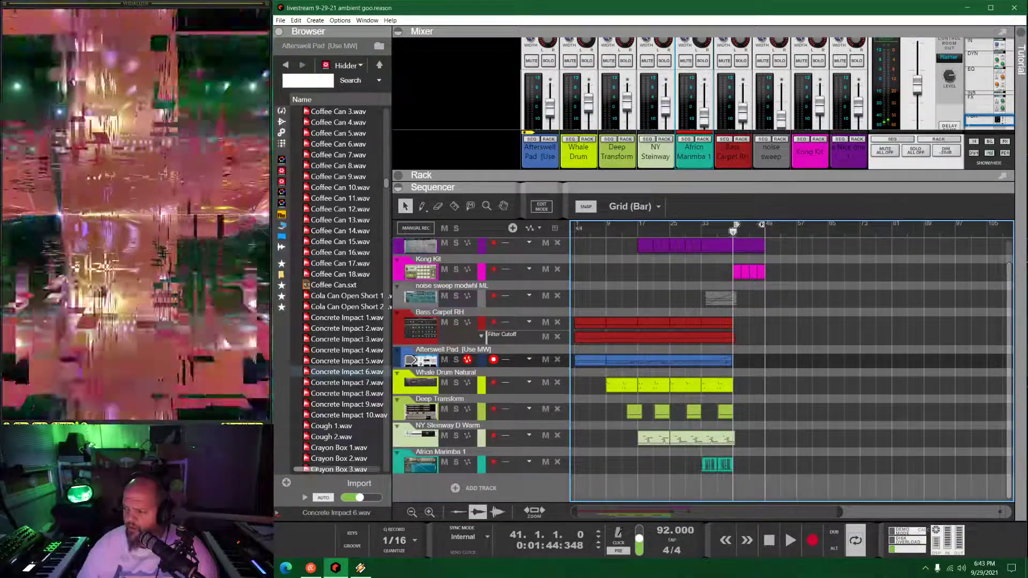